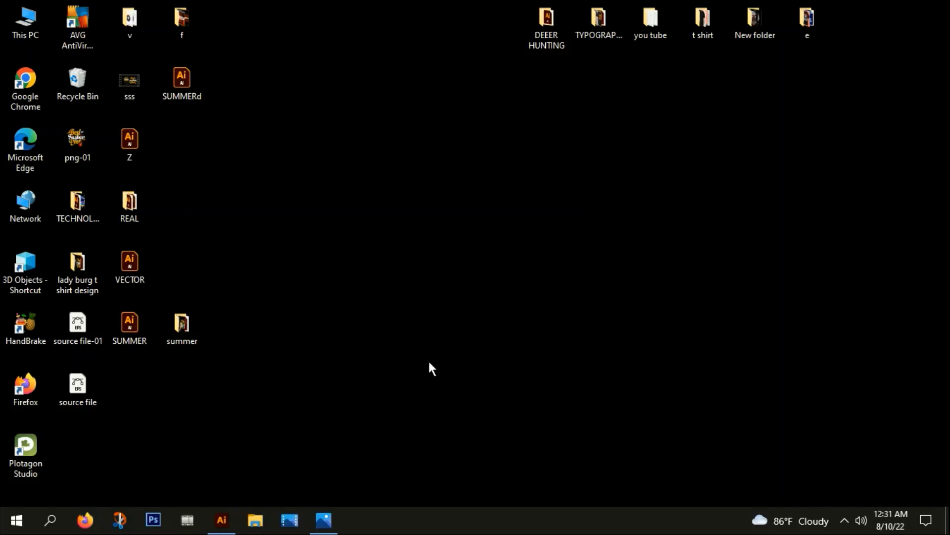
Preview the BLACK-MAN.jpg reference in Photos, then return to the Illustrator document.
left_click(333, 526)
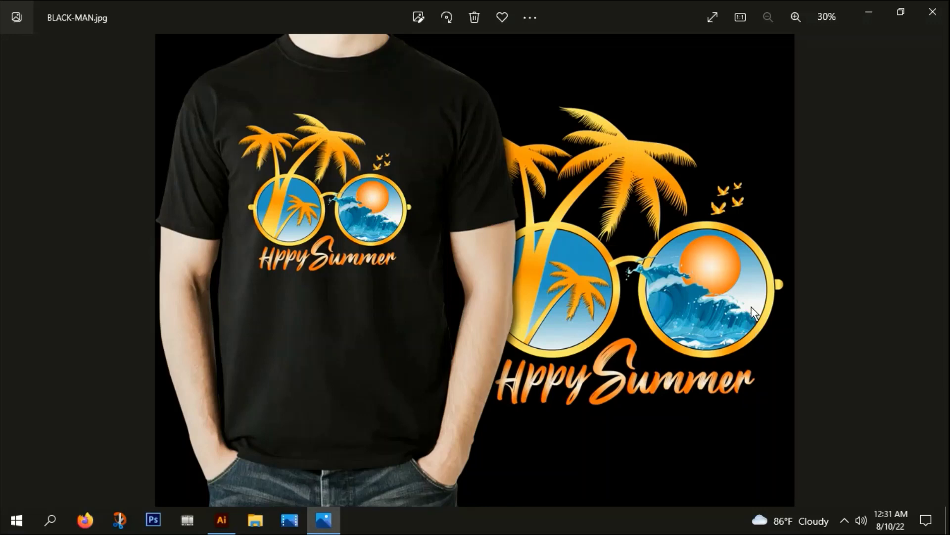
left_click(222, 525)
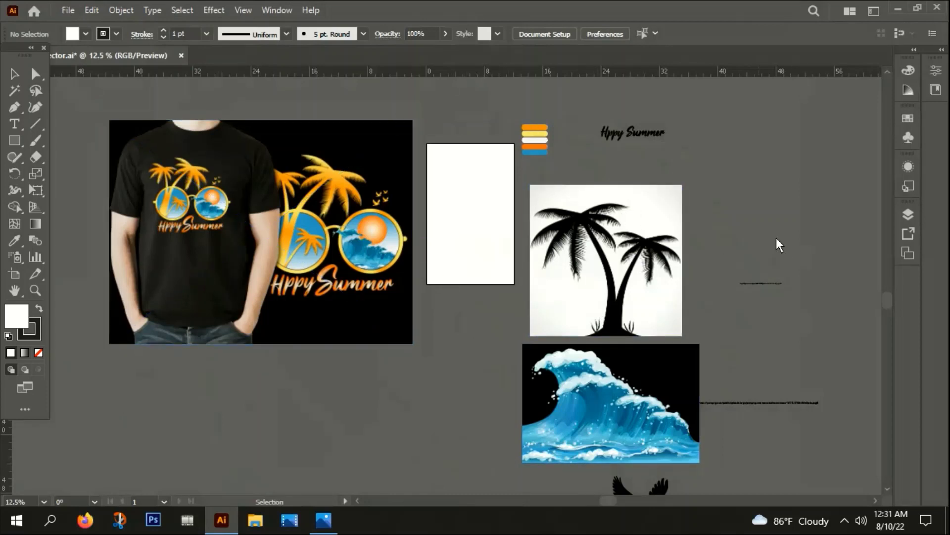
scroll(559, 319, "down", 3)
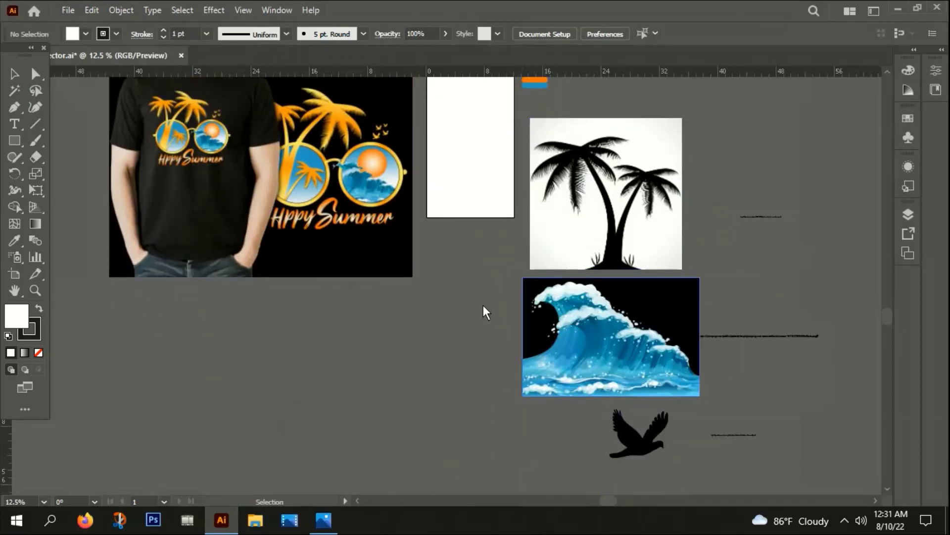
scroll(444, 300, "down", 1)
left_click_drag(456, 275, 417, 289)
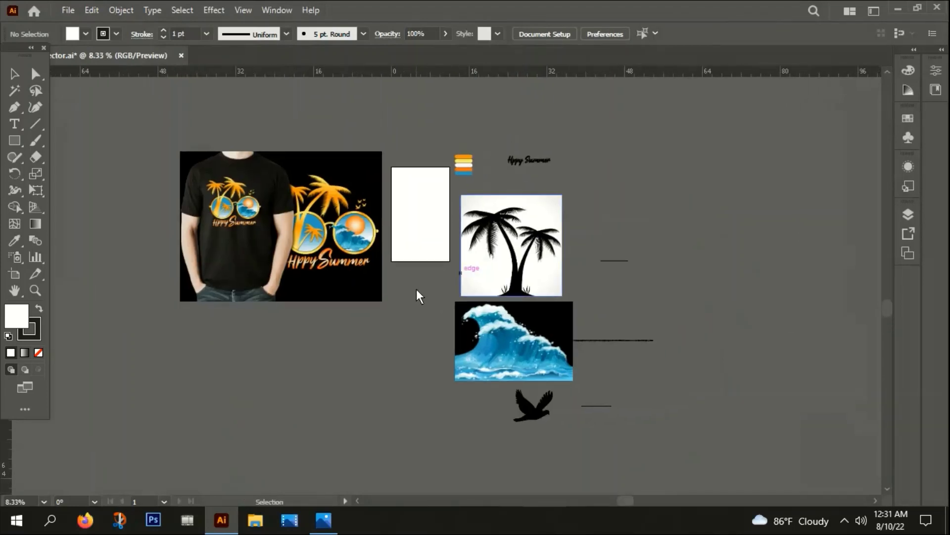
scroll(431, 216, "up", 1)
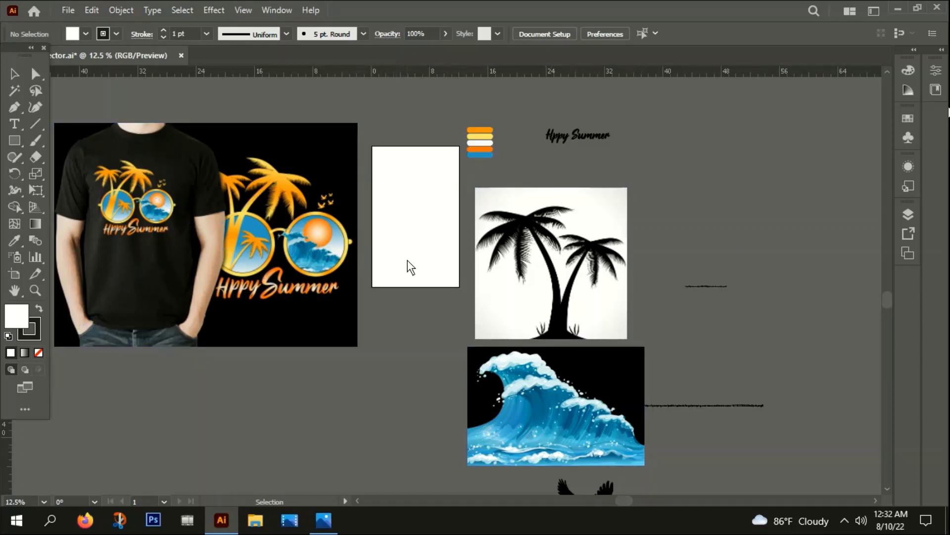
left_click_drag(393, 239, 433, 230)
left_click_drag(448, 305, 476, 317)
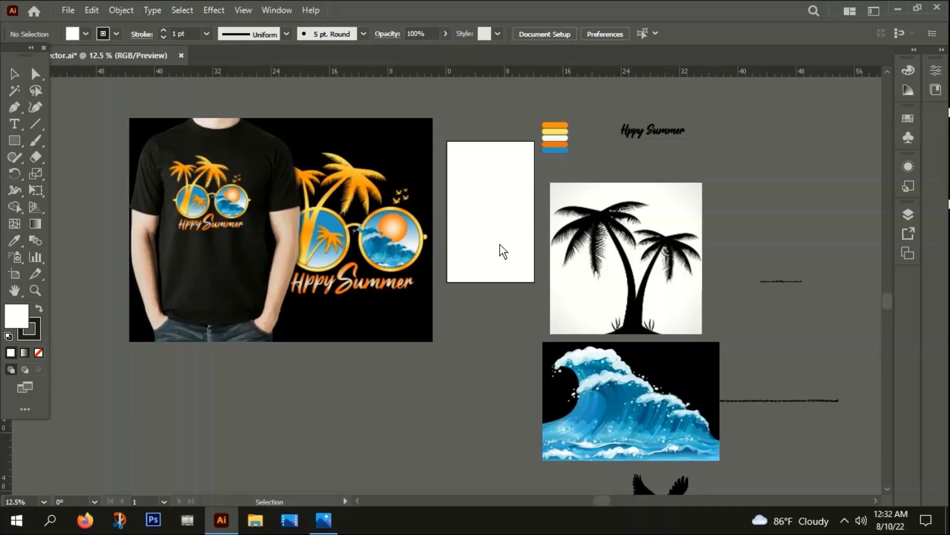
Choose the Rectangle Tool with fill #000000 and no stroke.
left_click(15, 141)
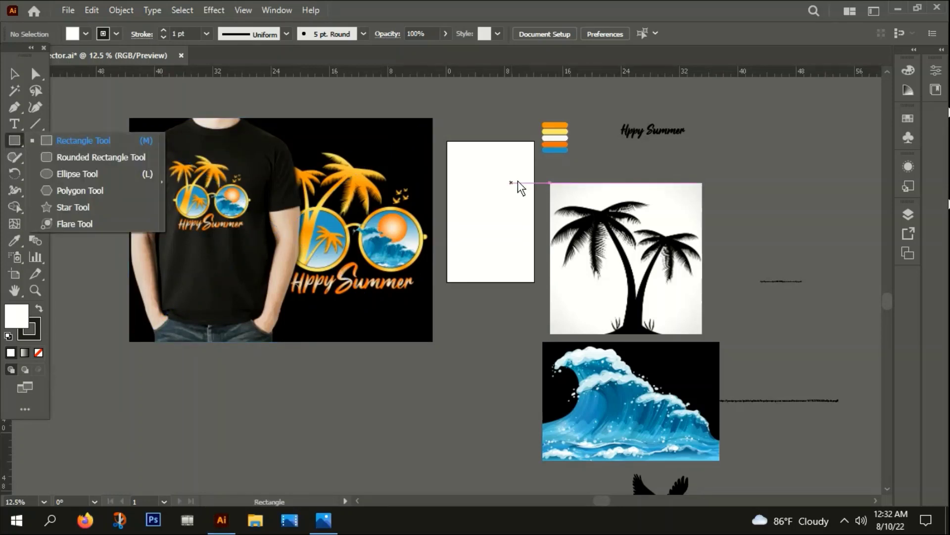
left_click(70, 142)
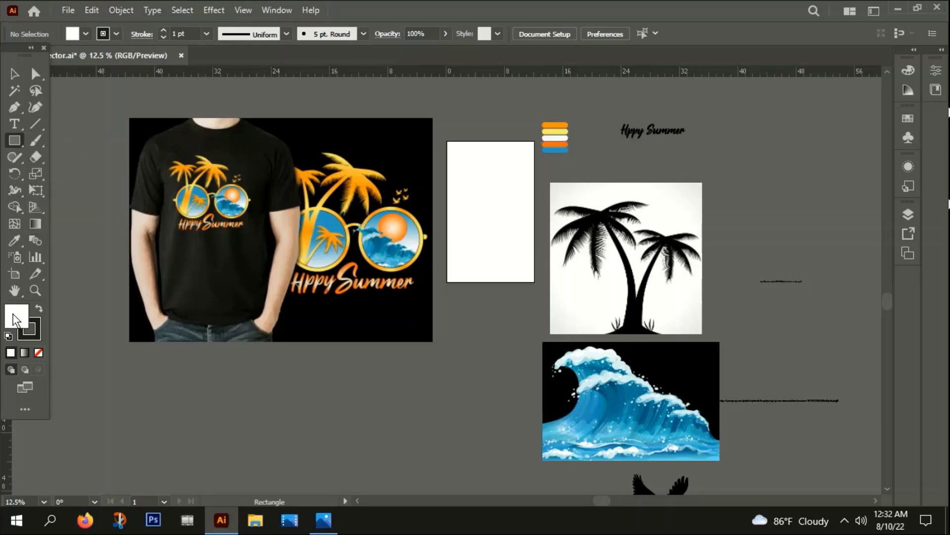
double_click(16, 315)
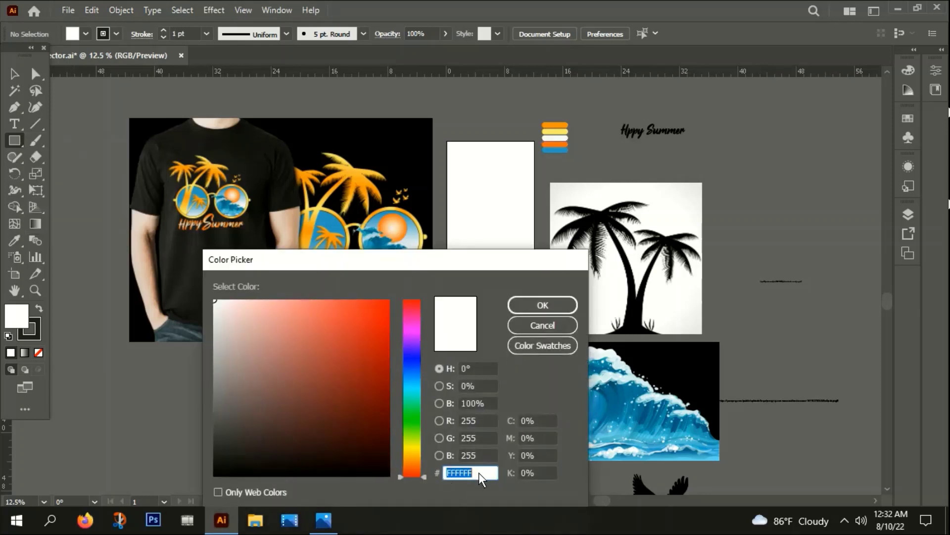
type("000000")
left_click(535, 307)
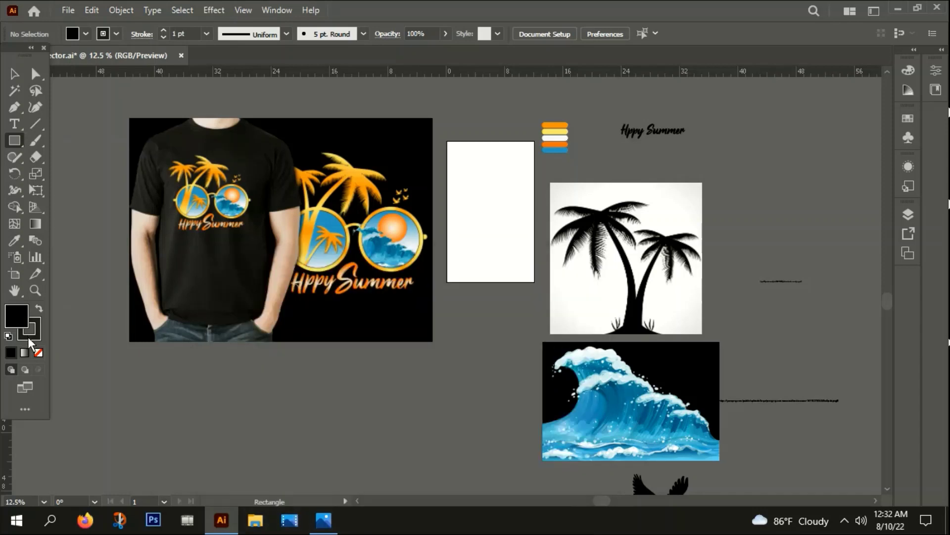
left_click(29, 336)
left_click(38, 352)
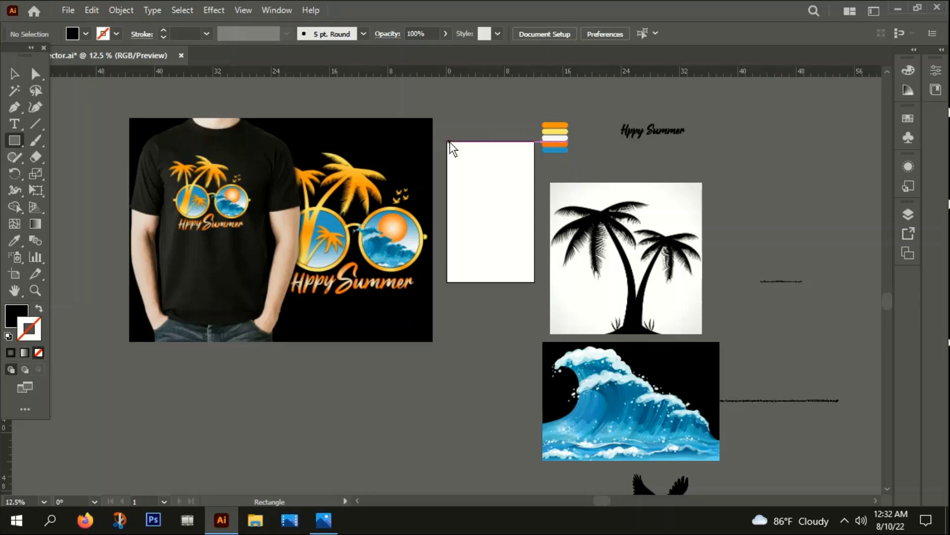
Draw the black rectangle over the white artboard and stretch its bottom edge to cover it fully.
left_click_drag(449, 142, 535, 281)
key("ctrl+shift+a")
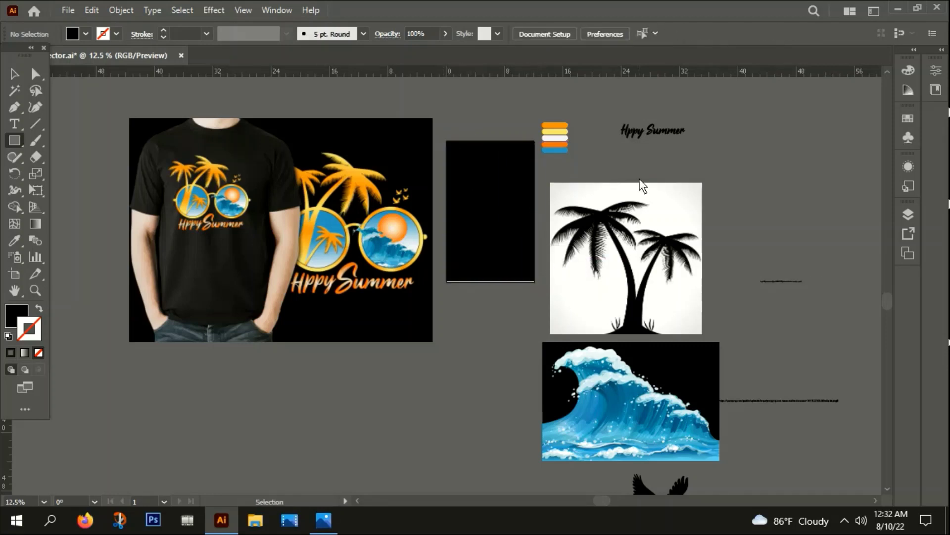
left_click_drag(447, 326, 221, 320)
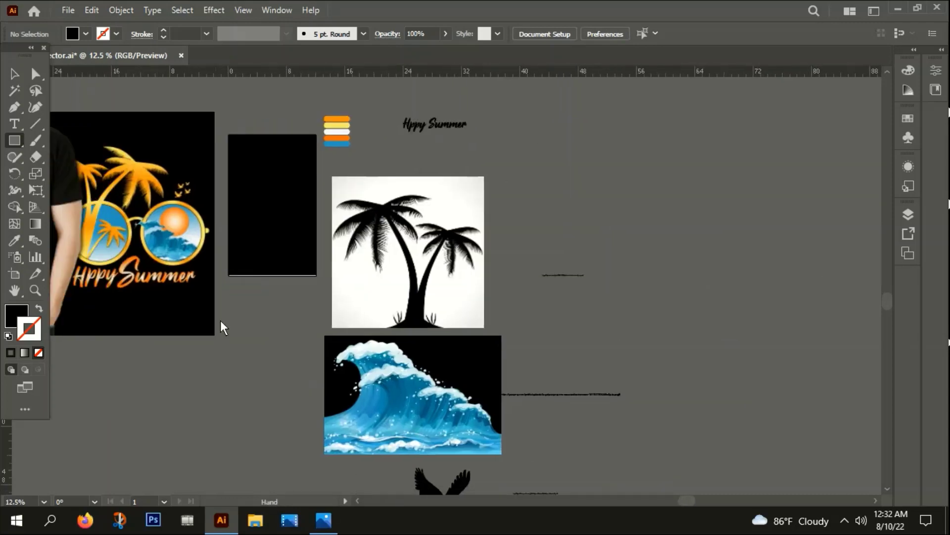
scroll(230, 275, "up", 4)
left_click(247, 270, "ctrl")
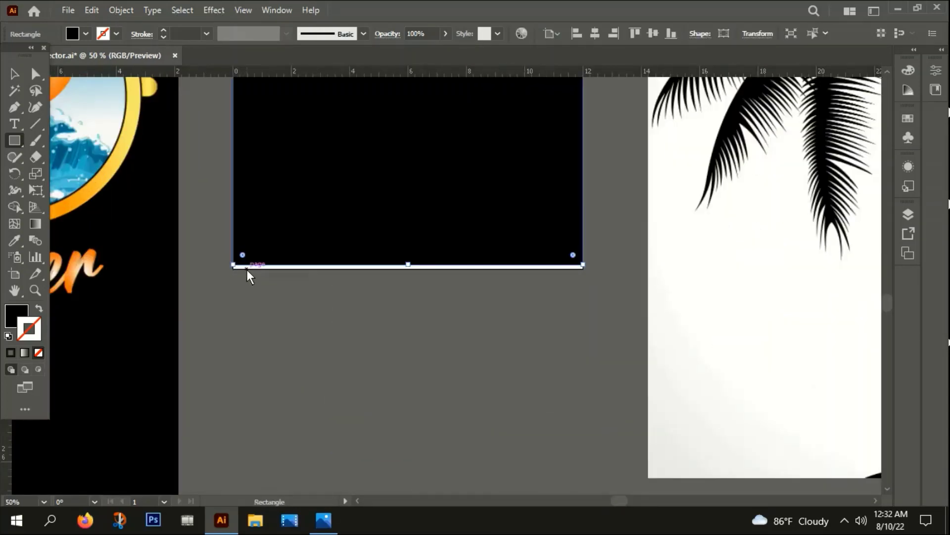
scroll(426, 275, "up", 3)
left_click_drag(377, 242, 378, 261)
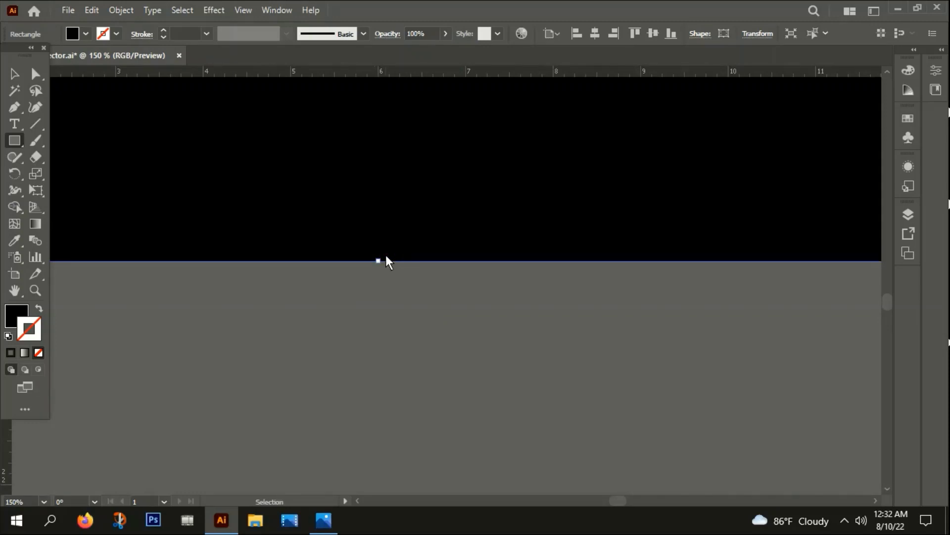
scroll(386, 262, "down", 5)
left_click_drag(382, 265, 511, 272)
scroll(482, 272, "down", 1)
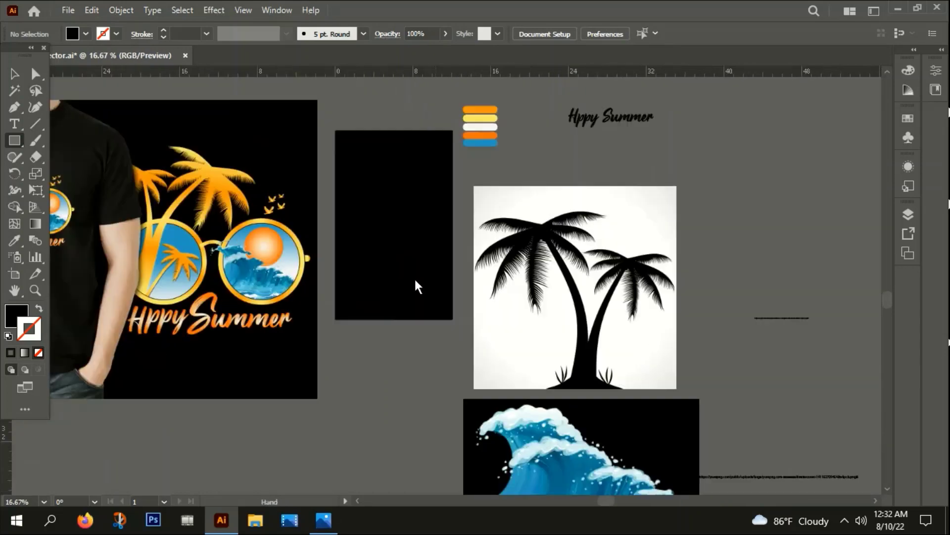
left_click_drag(415, 282, 375, 285)
left_click(19, 137)
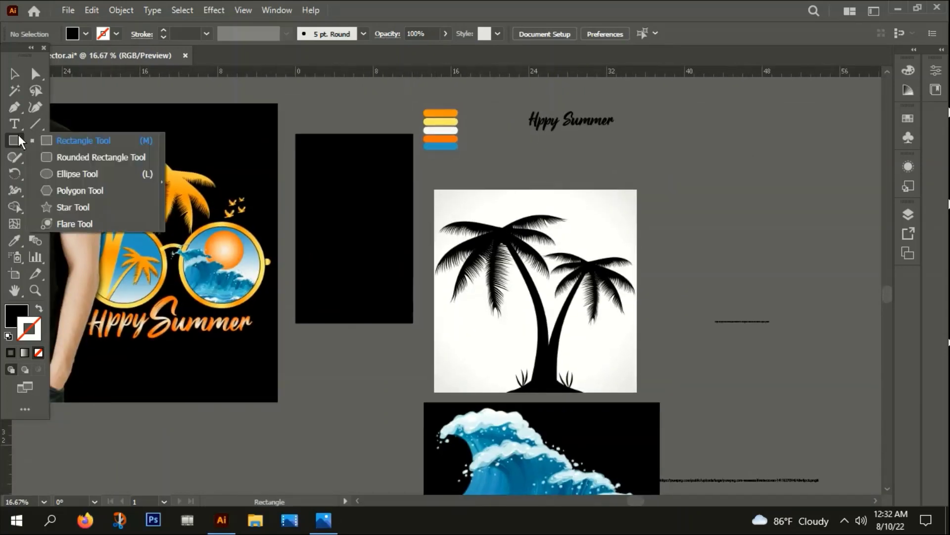
Draw a circle near the top of the black artboard and fill it red.
left_click(77, 175)
scroll(370, 216, "up", 2)
left_click_drag(279, 216, 302, 269)
left_click(16, 311)
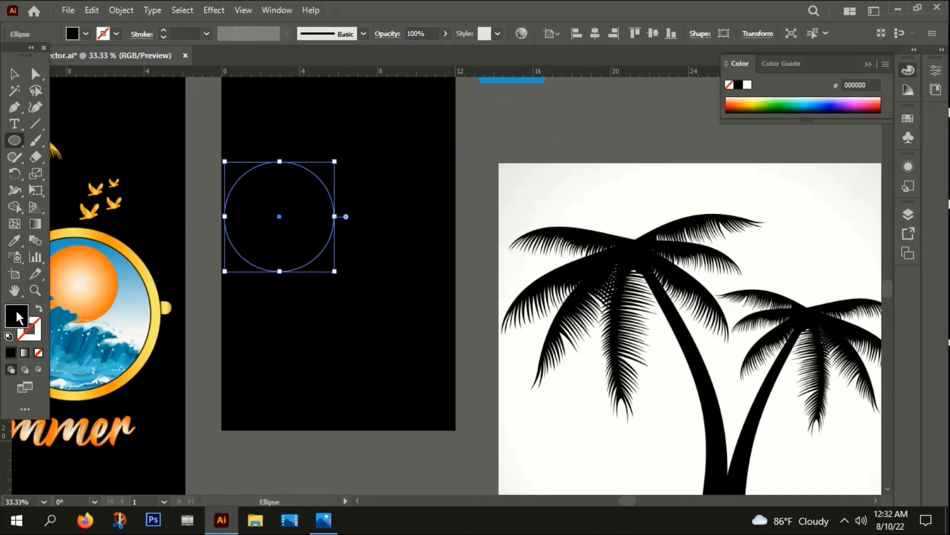
double_click(16, 308)
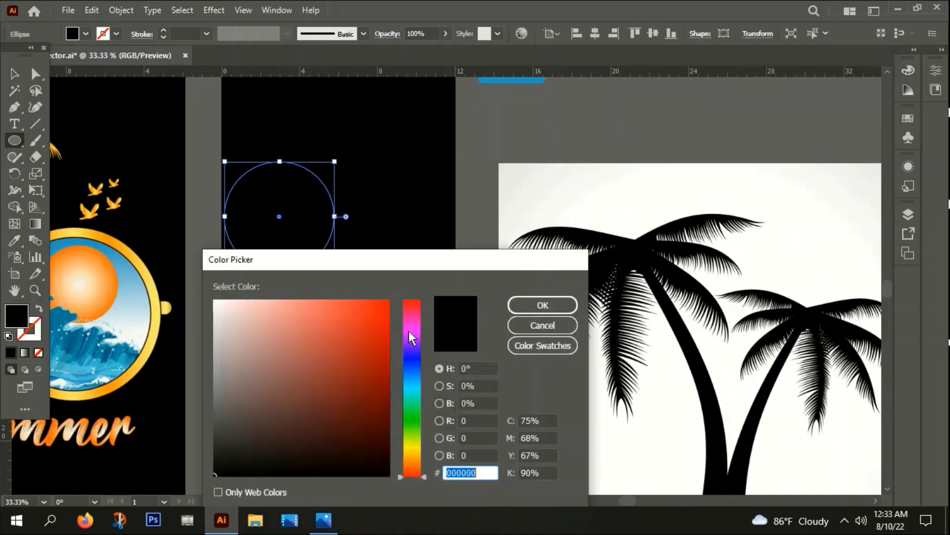
left_click(388, 305)
left_click(517, 306)
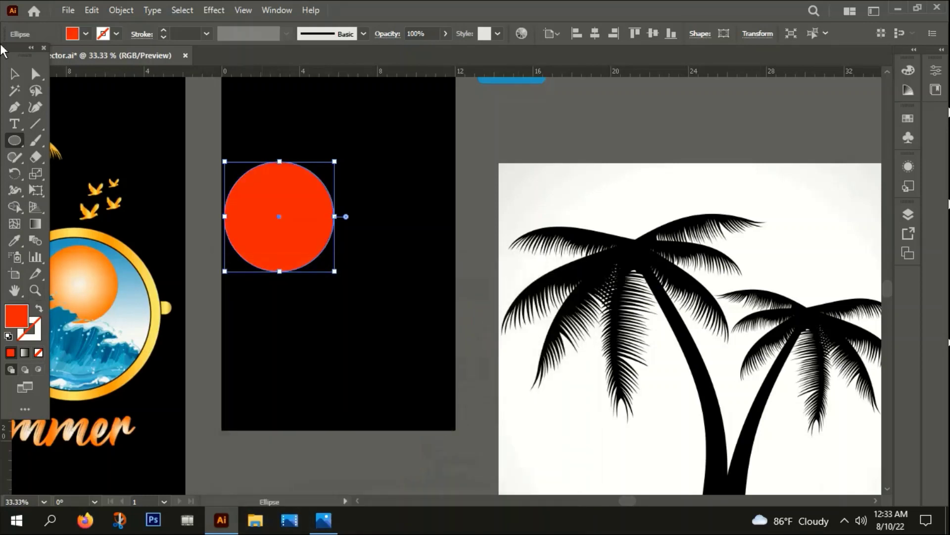
Shrink the circle slightly about its centre and place a copy to its right.
left_click(15, 75)
key("shift+alt")
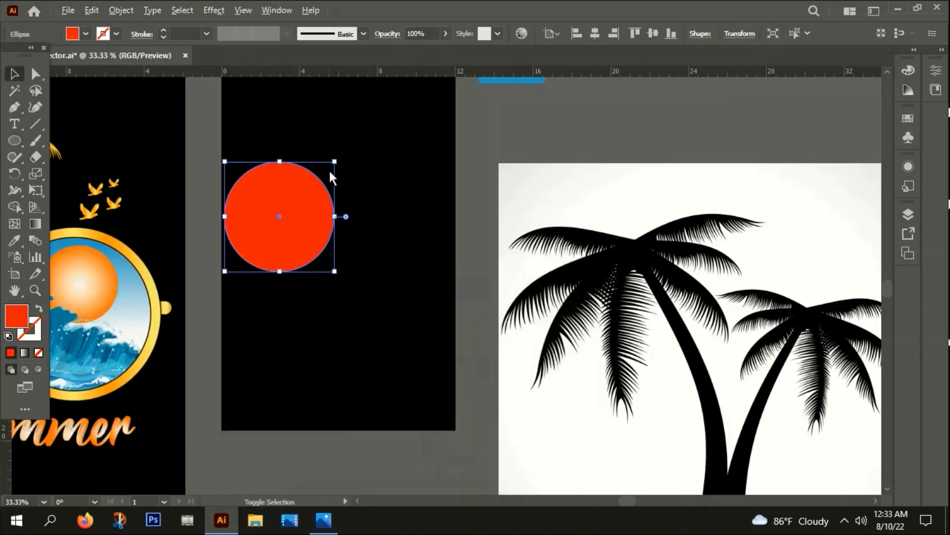
left_click_drag(338, 163, 324, 173)
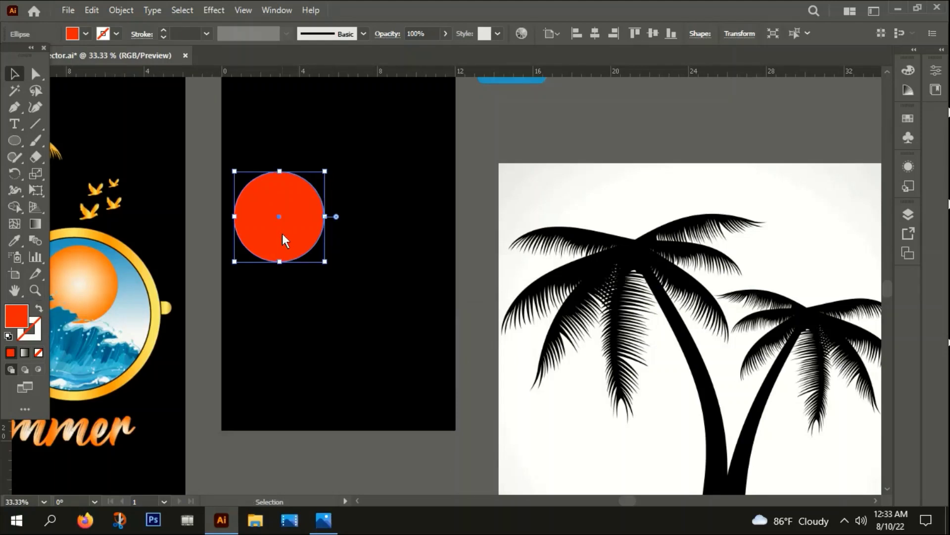
left_click_drag(283, 232, 377, 232)
left_click(250, 143)
Enlarge both circles to 5.2014 in, shift them right, and align their bottoms.
left_click_drag(250, 132, 399, 311)
left_click_drag(417, 263, 430, 290)
left_click_drag(405, 215, 414, 215)
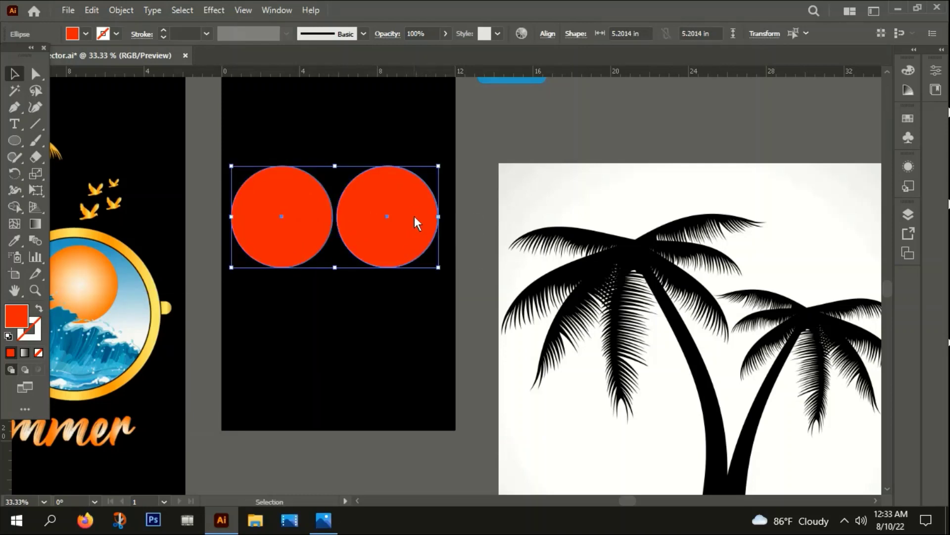
left_click(547, 34)
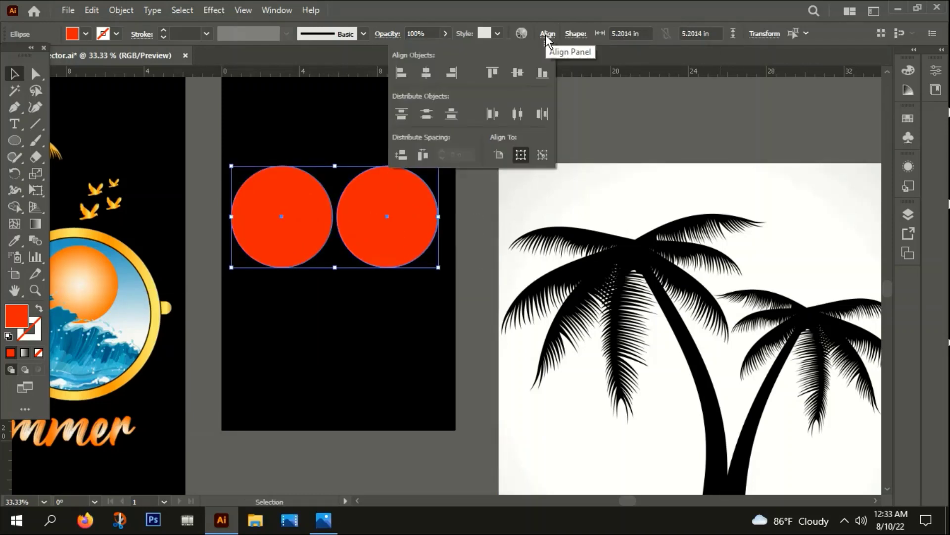
left_click(543, 74)
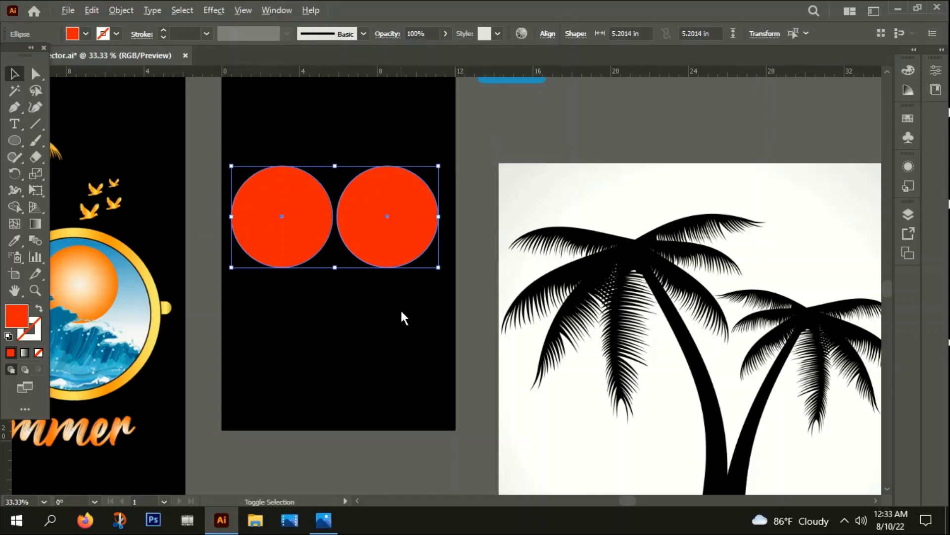
scroll(400, 308, "down", 2)
left_click_drag(363, 358, 432, 298)
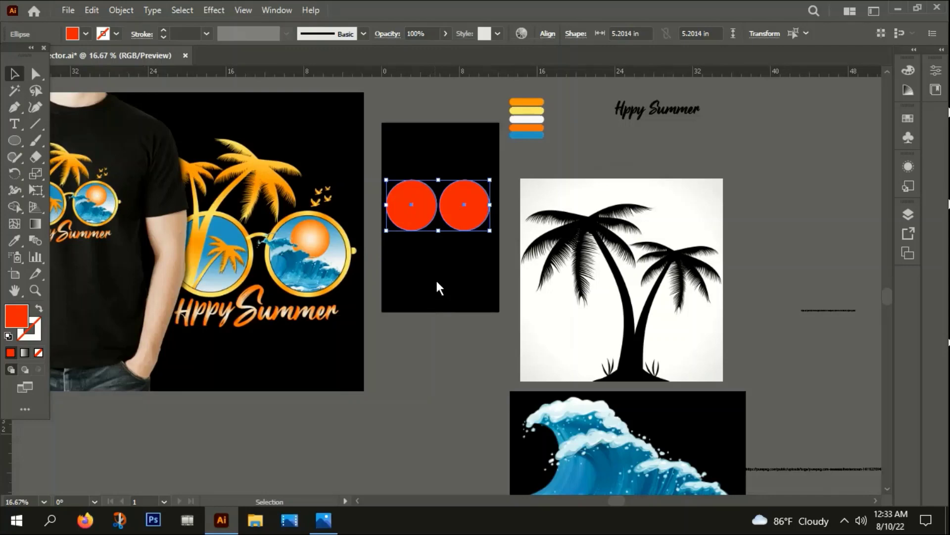
Turn both circles into unfilled red rings with a 20 pt stroke.
left_click(453, 254)
left_click_drag(395, 160, 491, 238)
scroll(447, 222, "up", 1)
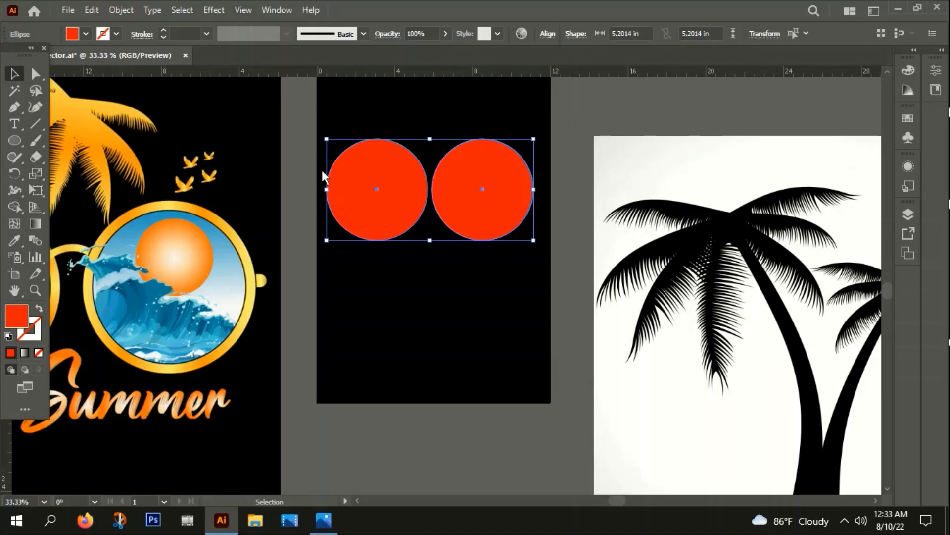
left_click(39, 307)
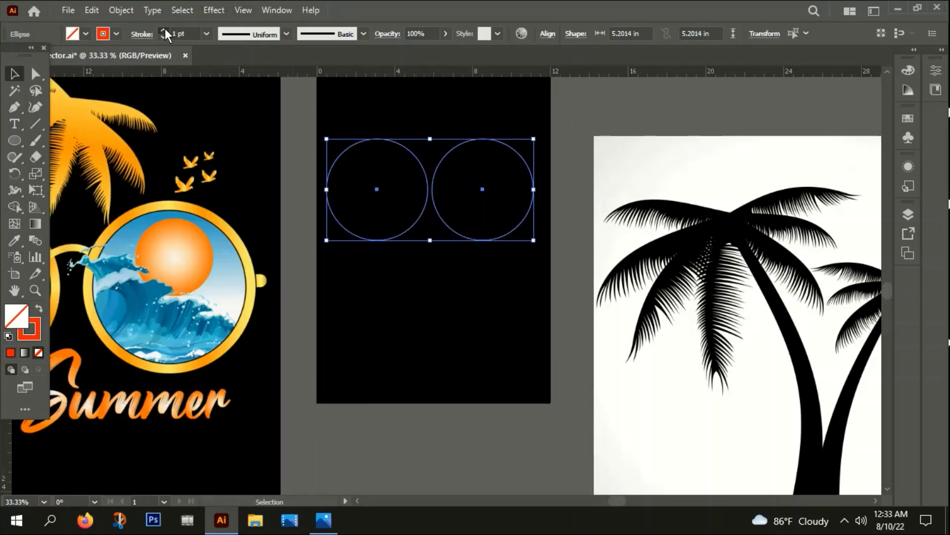
left_click_drag(164, 30, 163, 29)
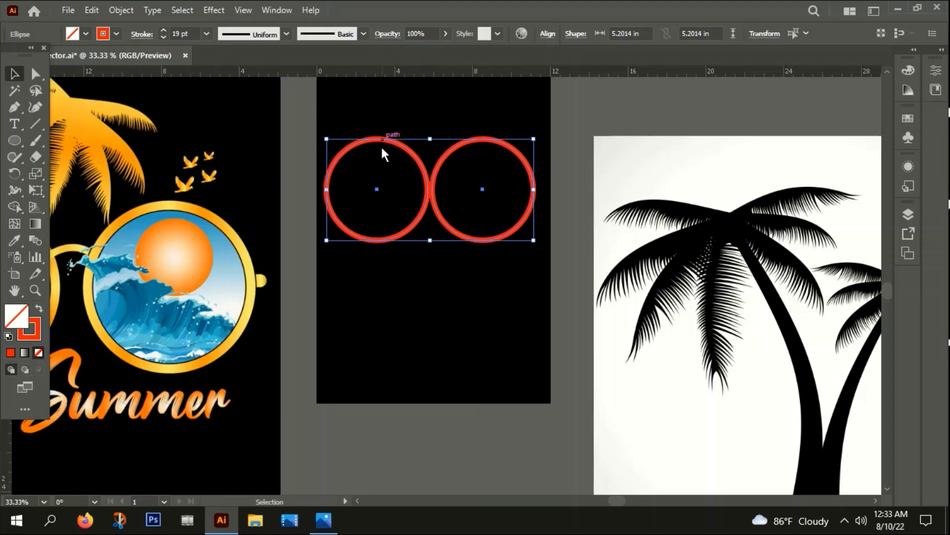
scroll(349, 155, "up", 3)
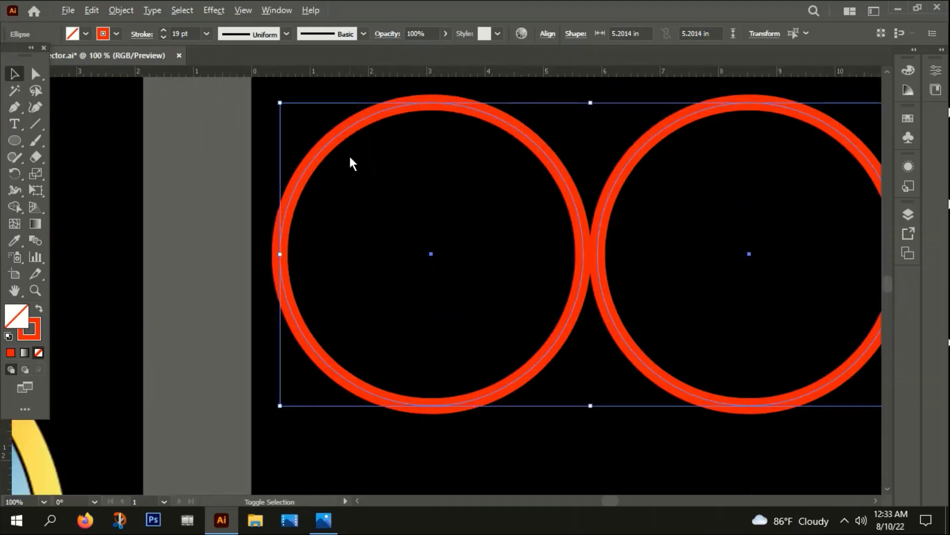
left_click(164, 31)
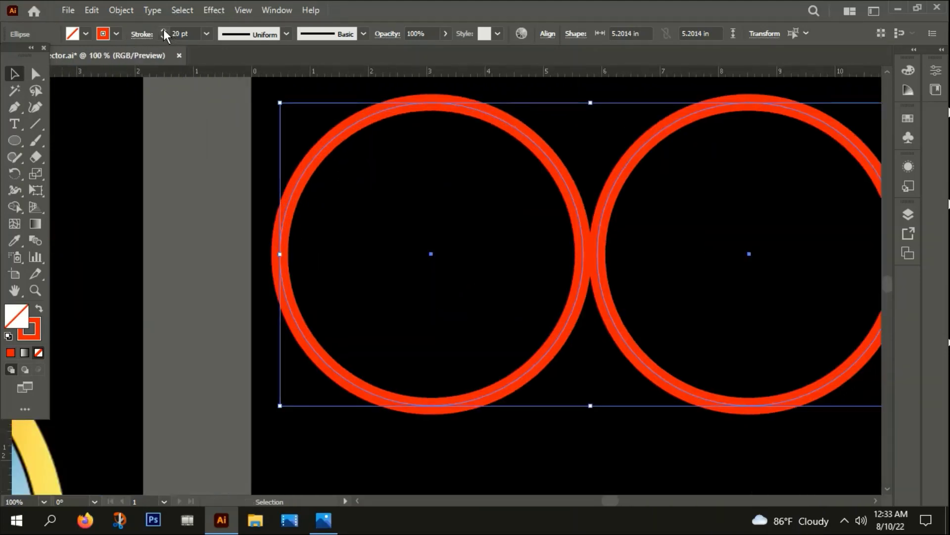
scroll(456, 271, "down", 4)
left_click(495, 336)
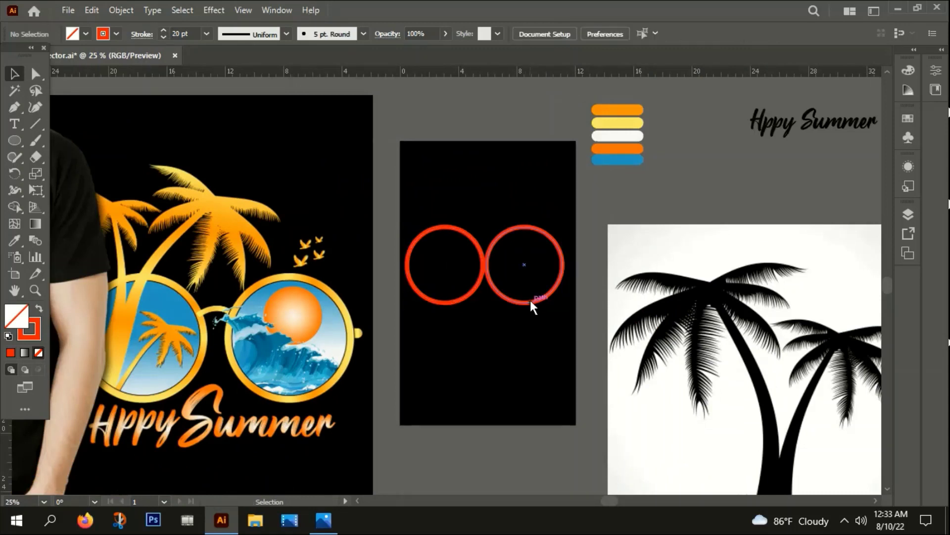
Nudge the right ring further right and scale both rings down to 4.7972 in.
left_click(530, 300)
key("Right")
key("Right")
key("Right")
key("Right")
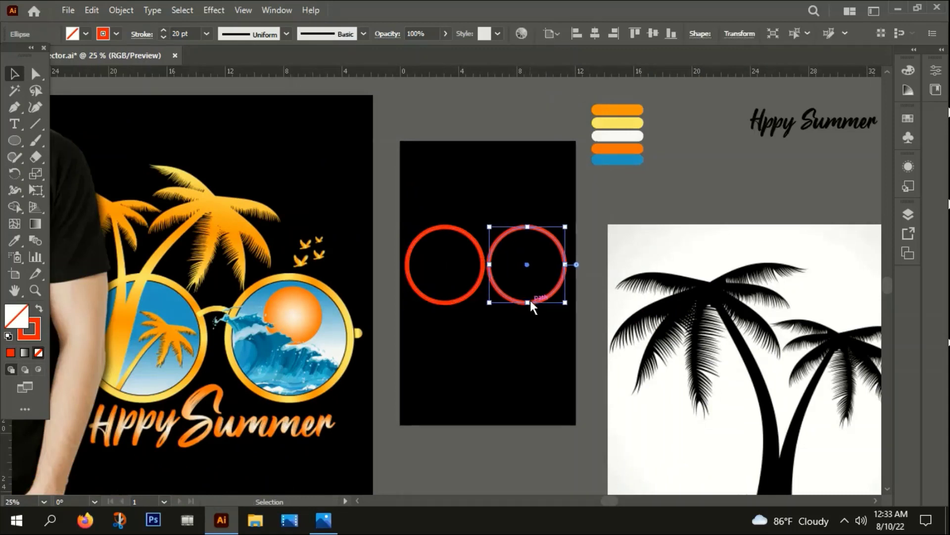
left_click(461, 320)
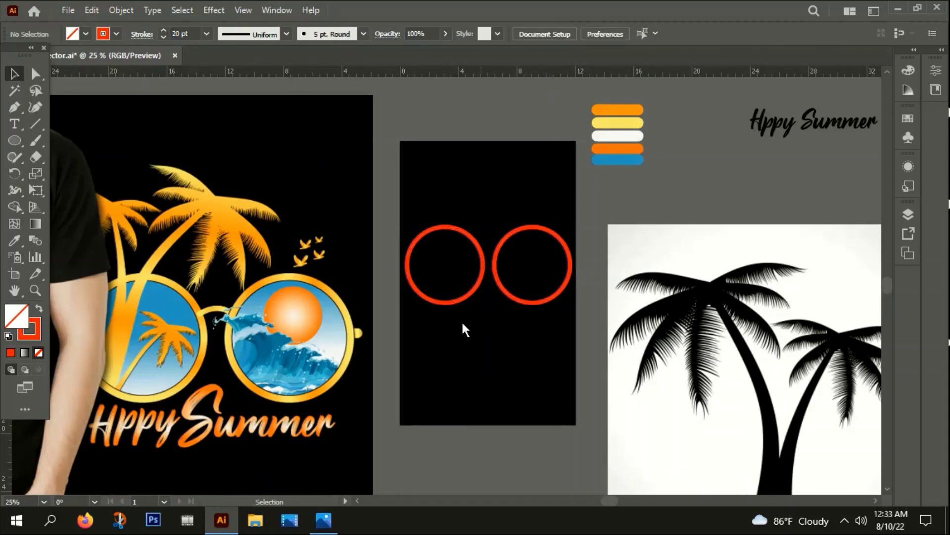
left_click_drag(442, 161, 497, 306)
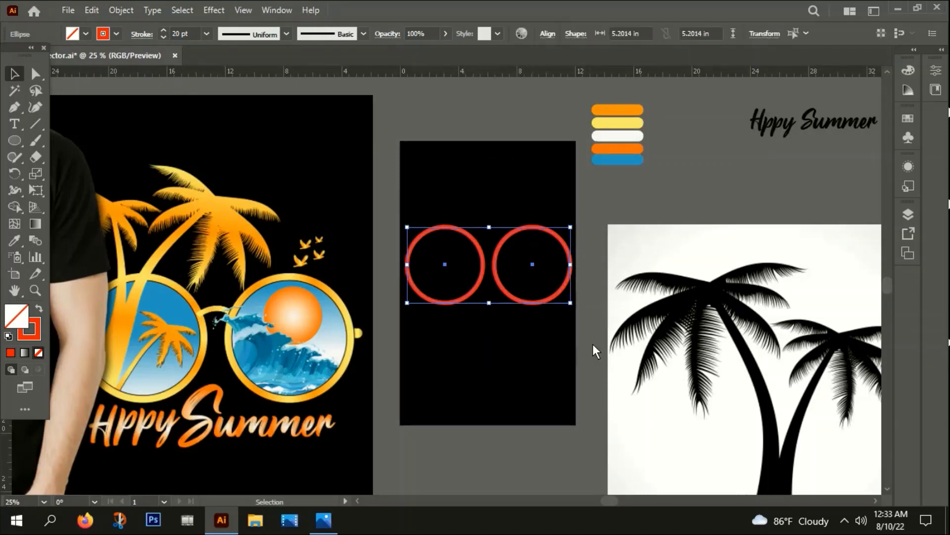
left_click_drag(571, 302, 565, 299)
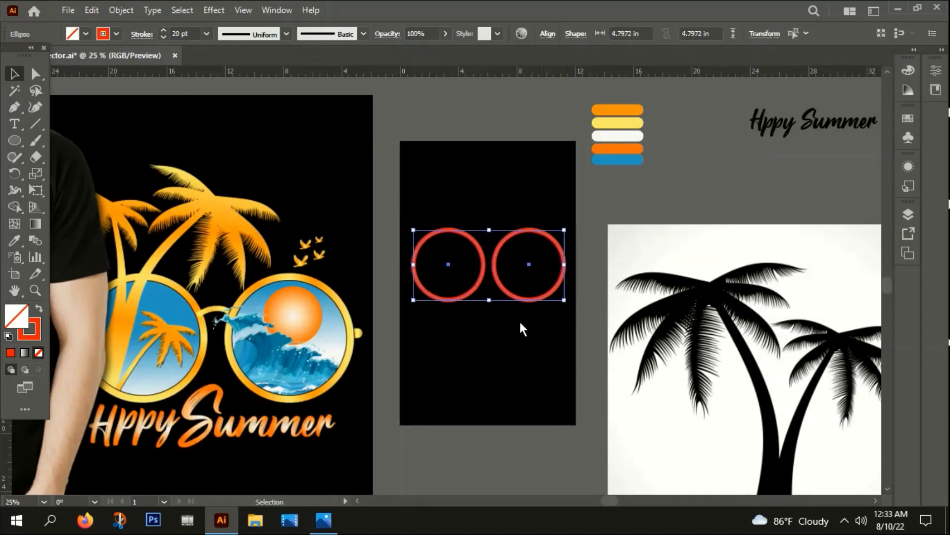
left_click(120, 10)
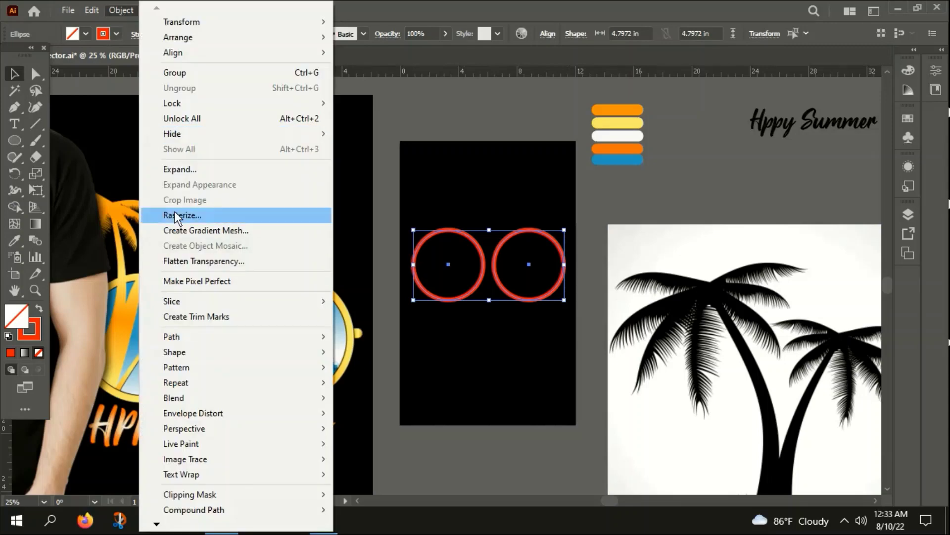
Expand the rings' fill and stroke into solid red ring shapes.
left_click(177, 168)
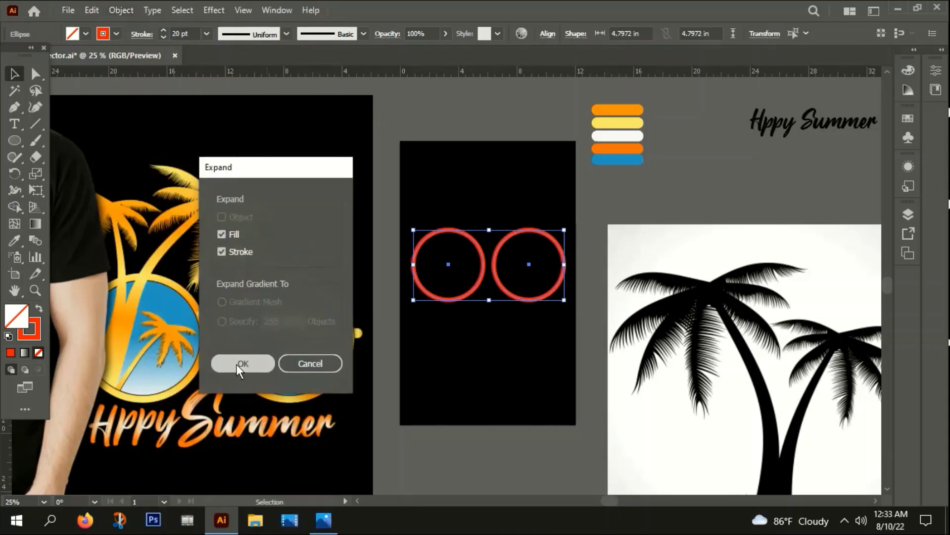
left_click(242, 364)
left_click(495, 387)
key("ctrl+=")
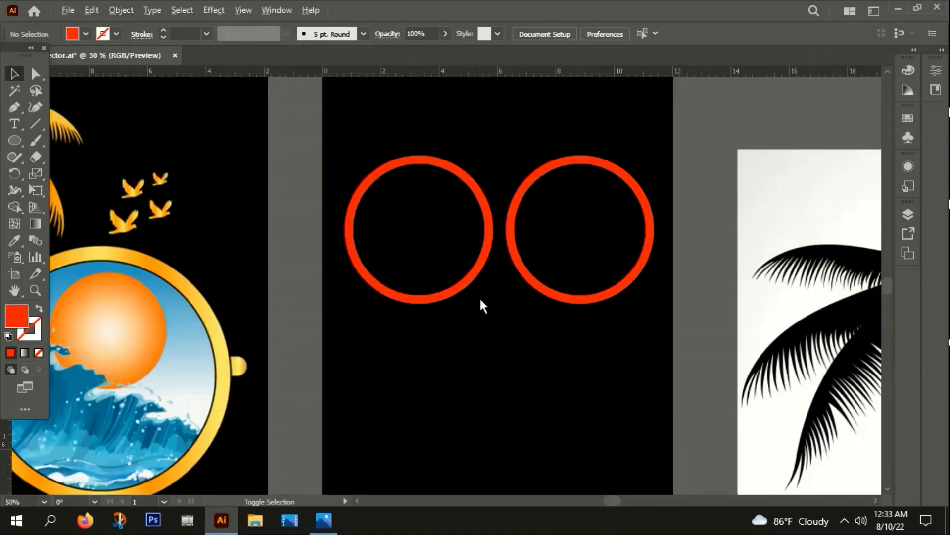
Nudge the left ring slightly further left, then start a pen path at its edge.
left_click(487, 271)
key("Left")
key("Left")
key("Left")
key("Left")
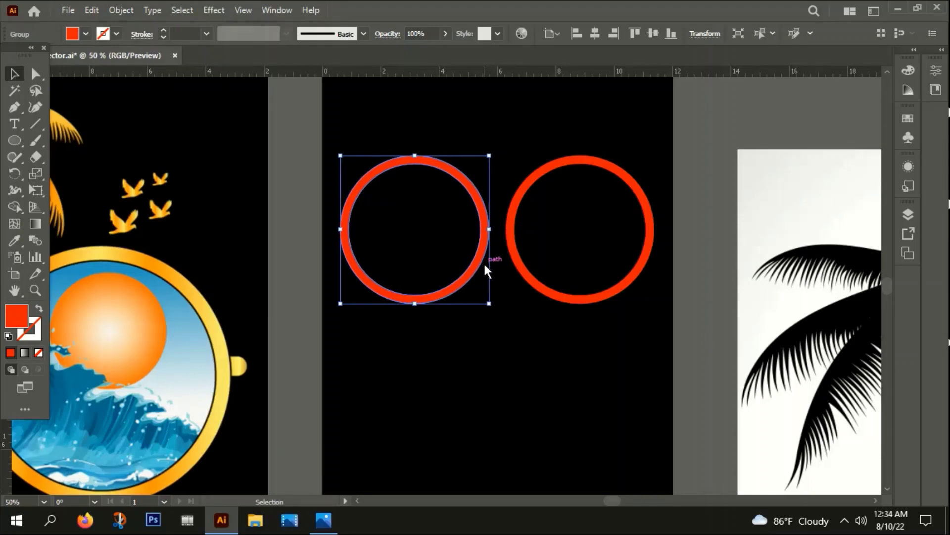
left_click(535, 290)
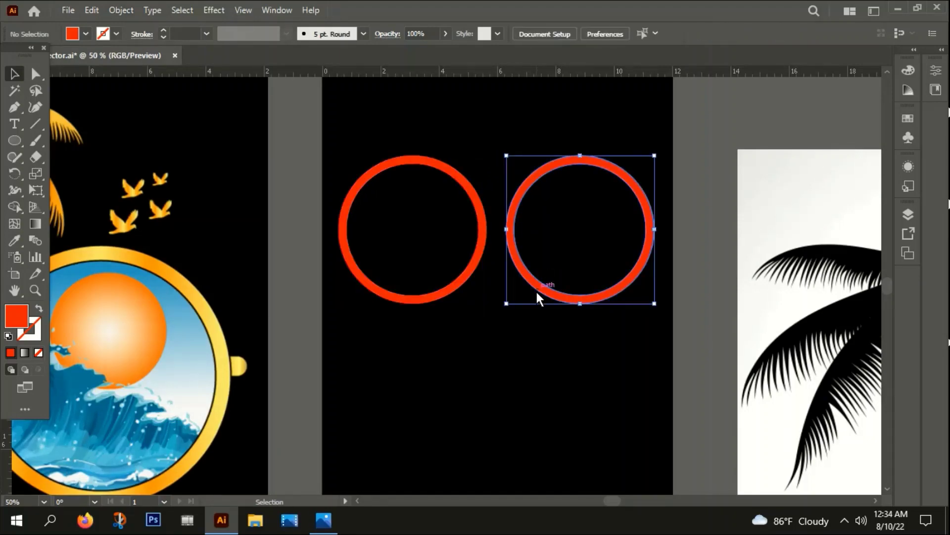
left_click(374, 361)
key("ctrl+minus")
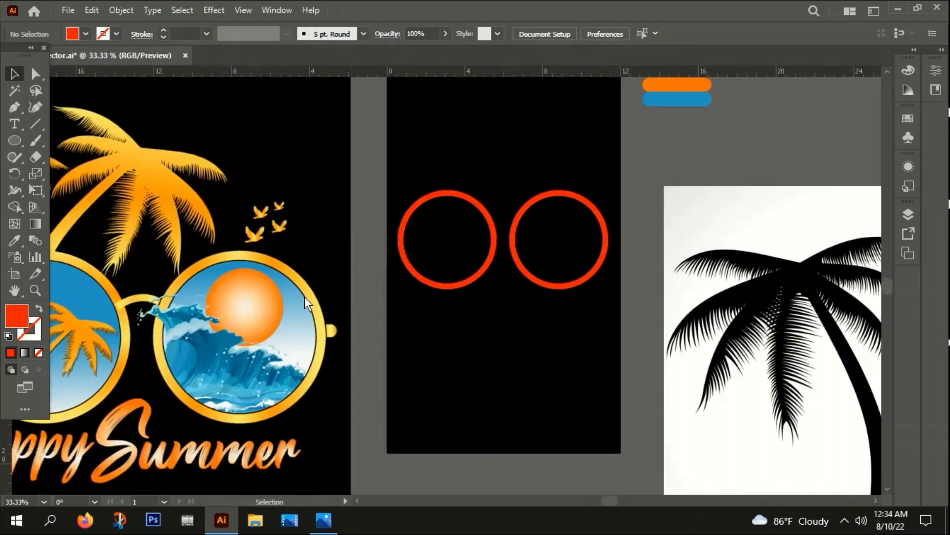
left_click(14, 107)
scroll(462, 221, "up", 2)
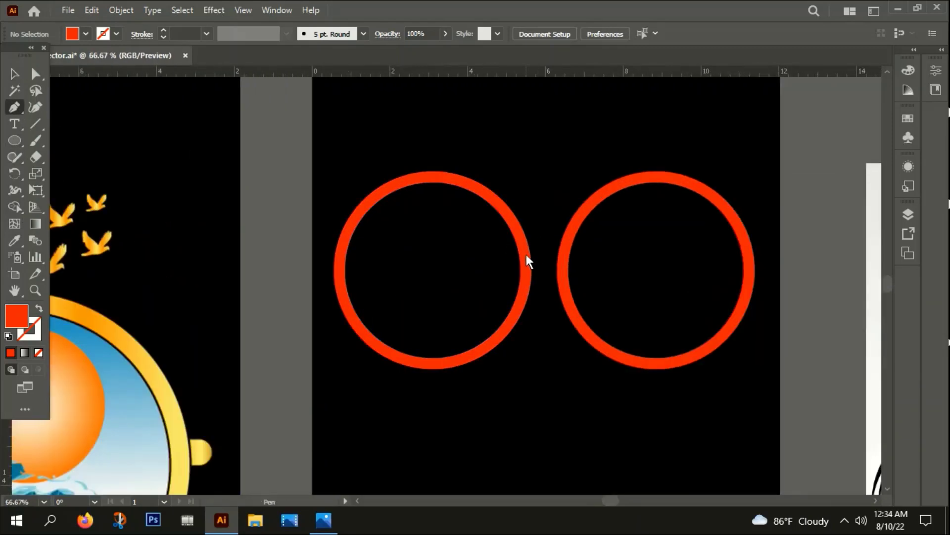
left_click(525, 254)
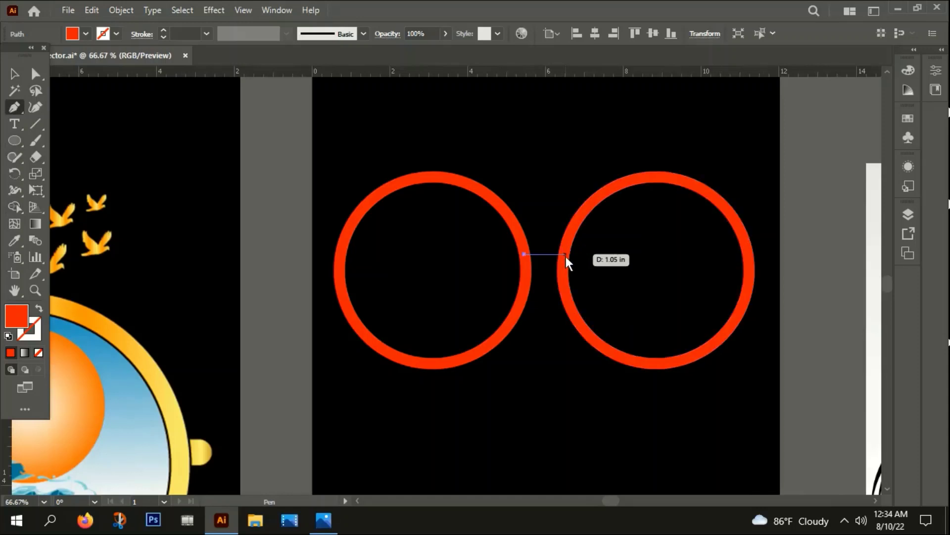
Draw a curved bridge arc between the rings as a red stroke with no fill.
left_click_drag(565, 255, 589, 278)
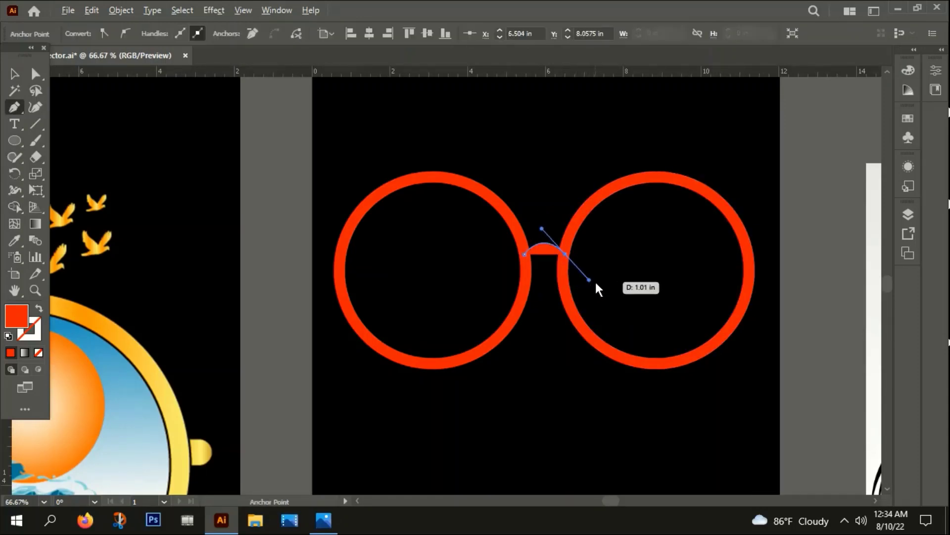
scroll(594, 281, "down", 2)
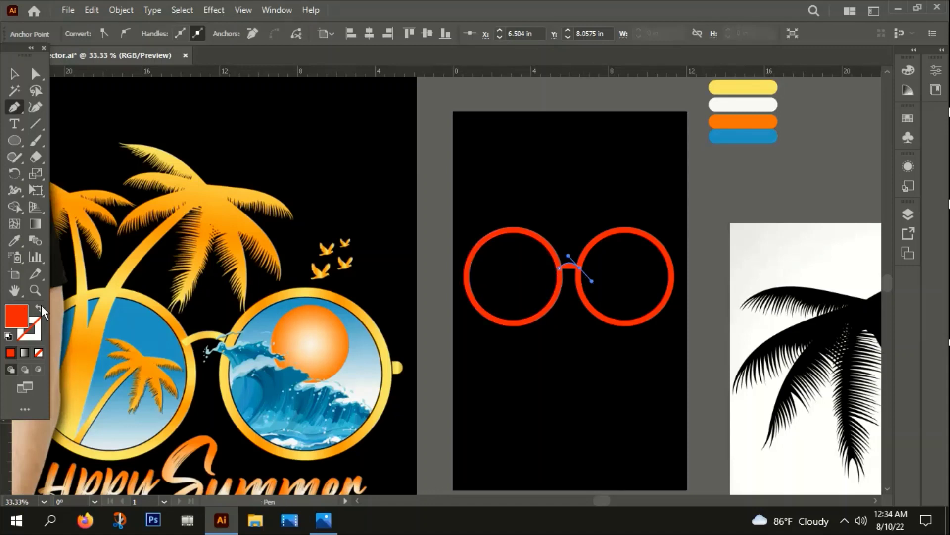
key("shift+x")
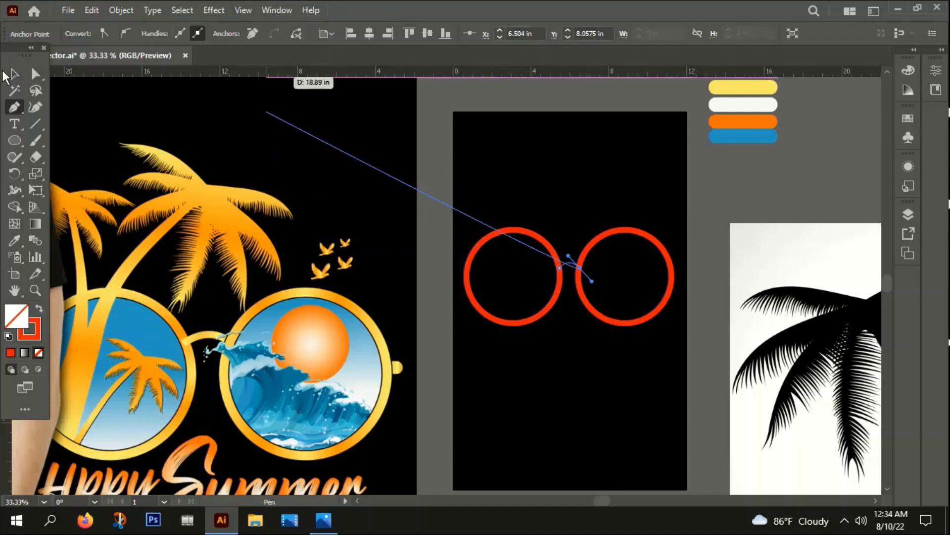
key("v")
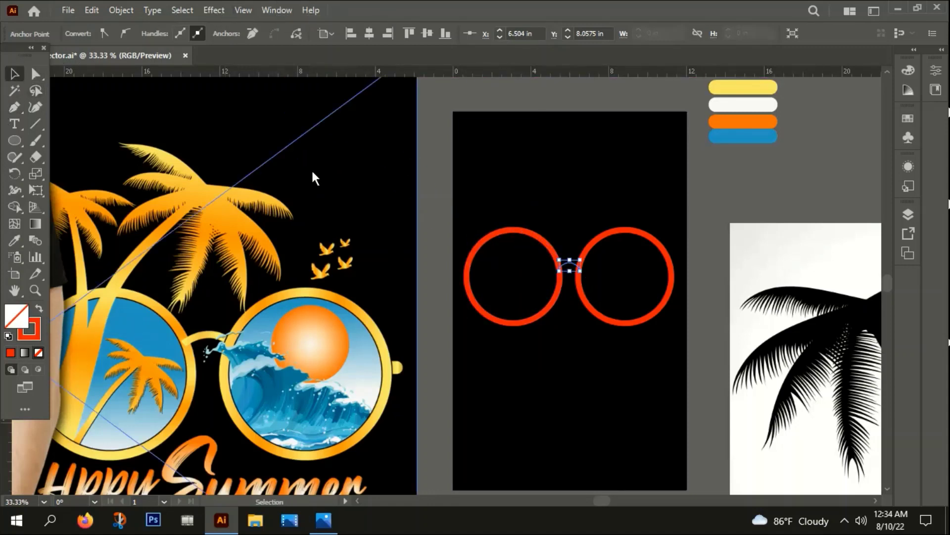
left_click(563, 251)
left_click(568, 268)
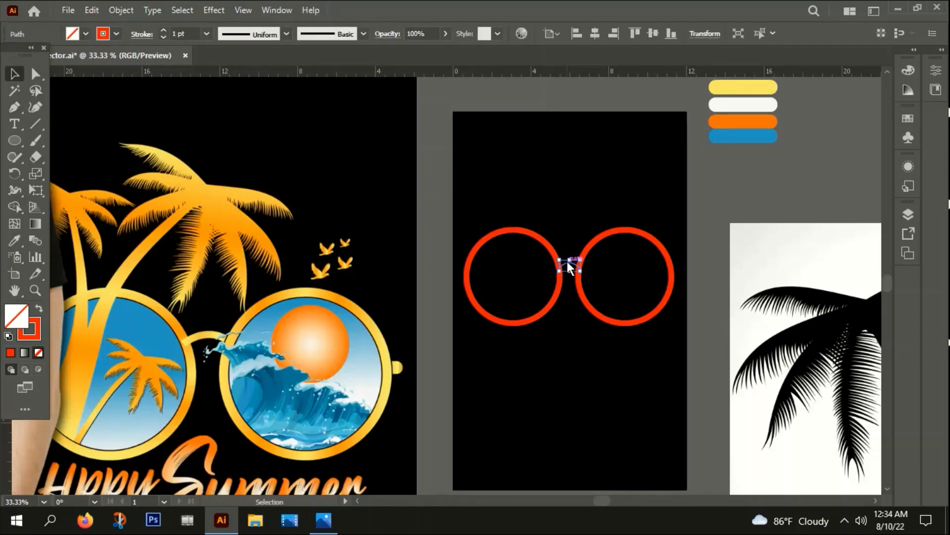
Give the bridge arc a 15 pt stroke, leaving the frame parts uncentred.
left_click(180, 34)
type("15")
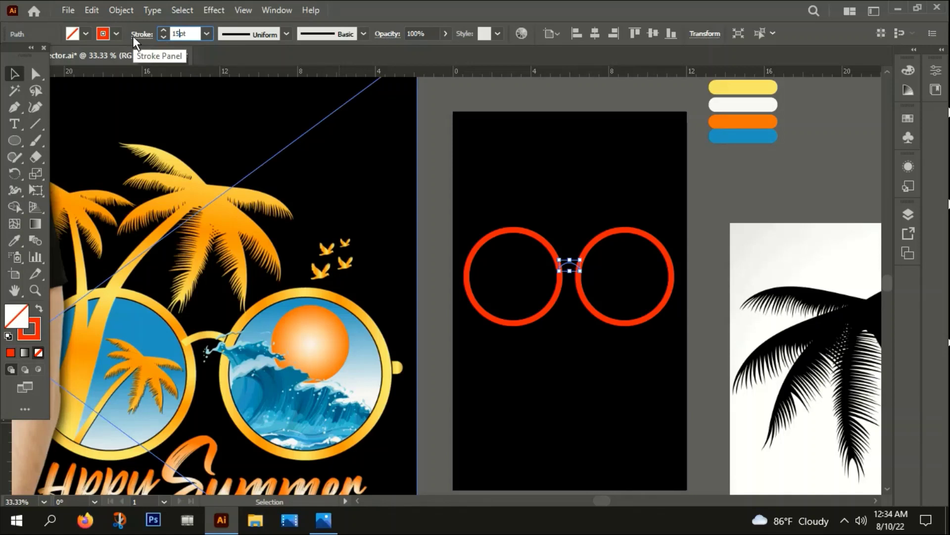
left_click(502, 185)
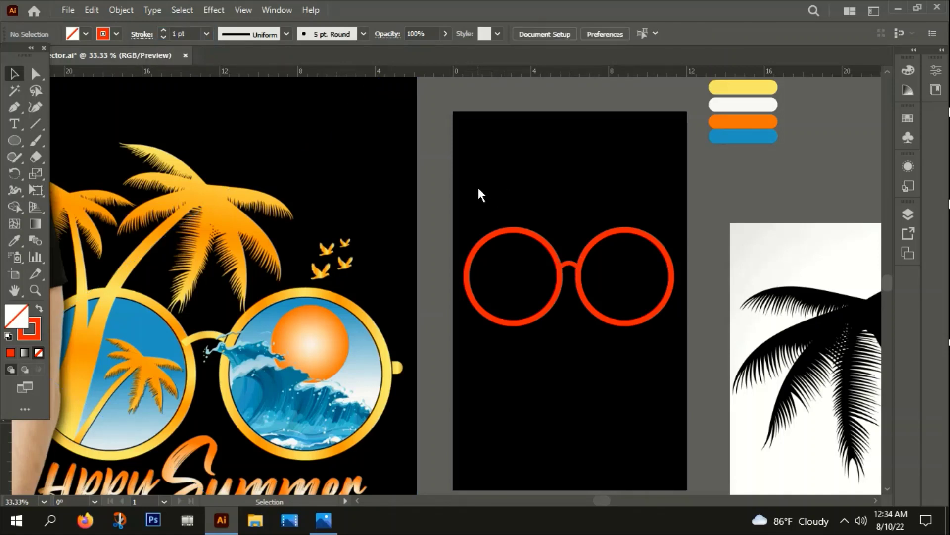
left_click_drag(492, 358, 629, 297)
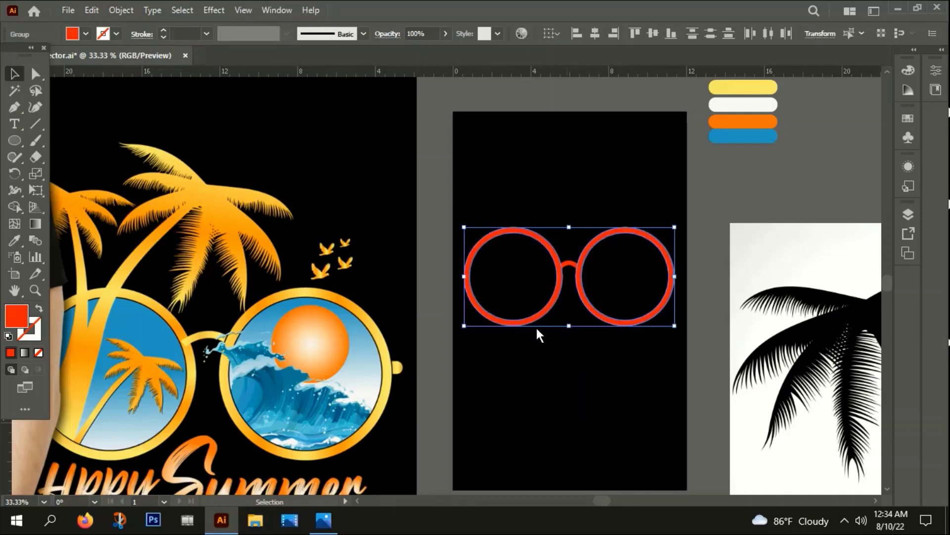
left_click(597, 34)
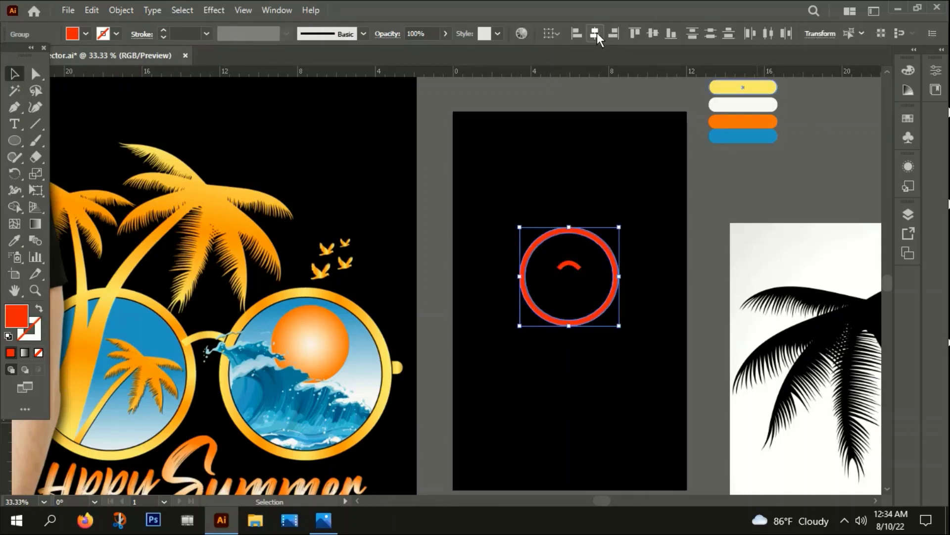
key("ctrl+z")
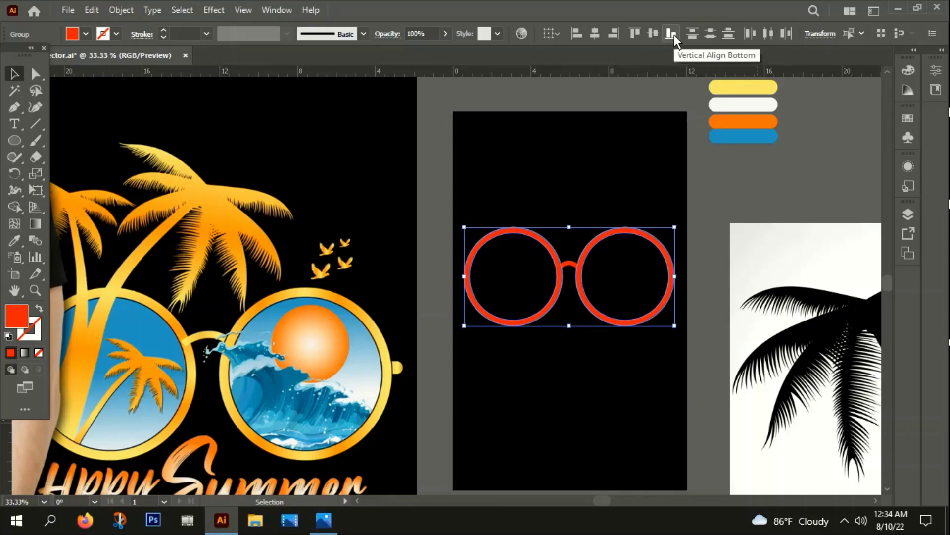
left_click(624, 168)
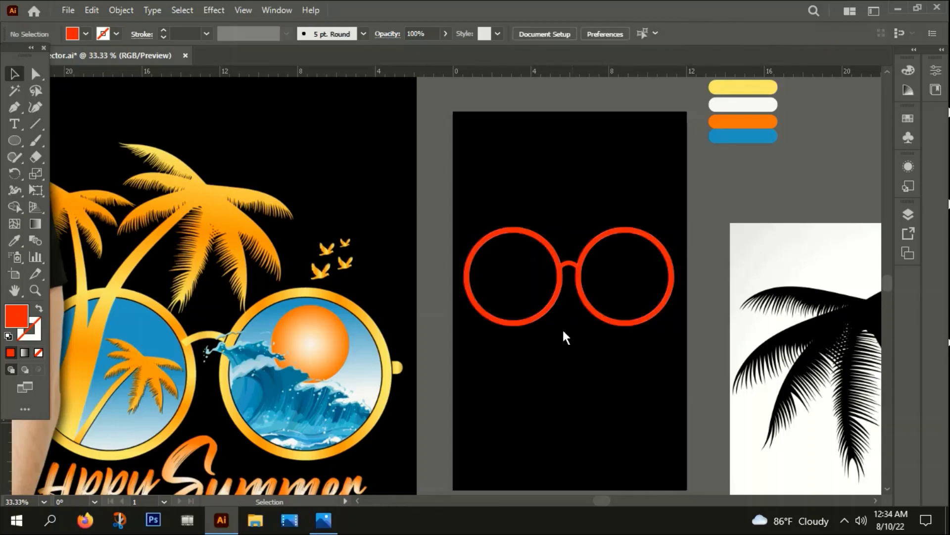
Draw a rounded-rectangle temple pill beside the right ring.
scroll(417, 388, "up", 5)
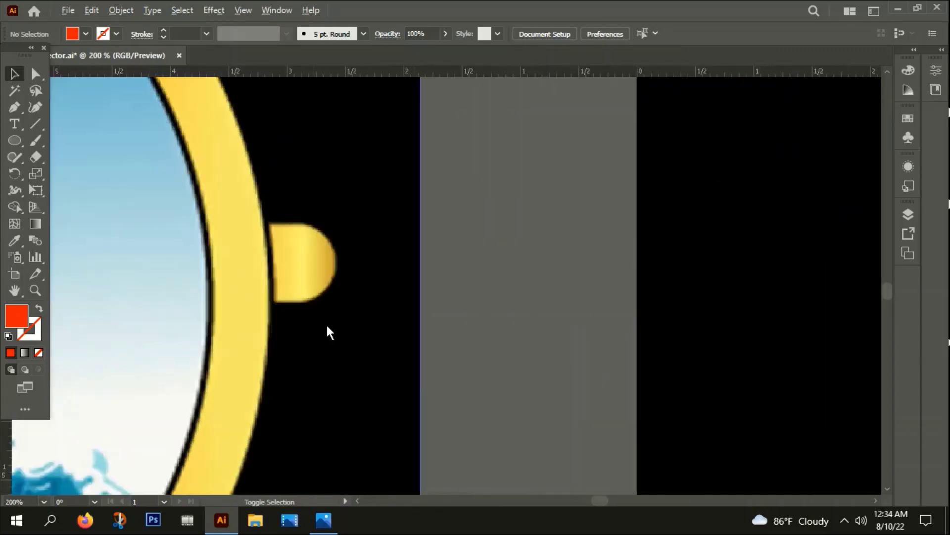
scroll(326, 323, "down", 4)
left_click_drag(479, 352, 322, 400)
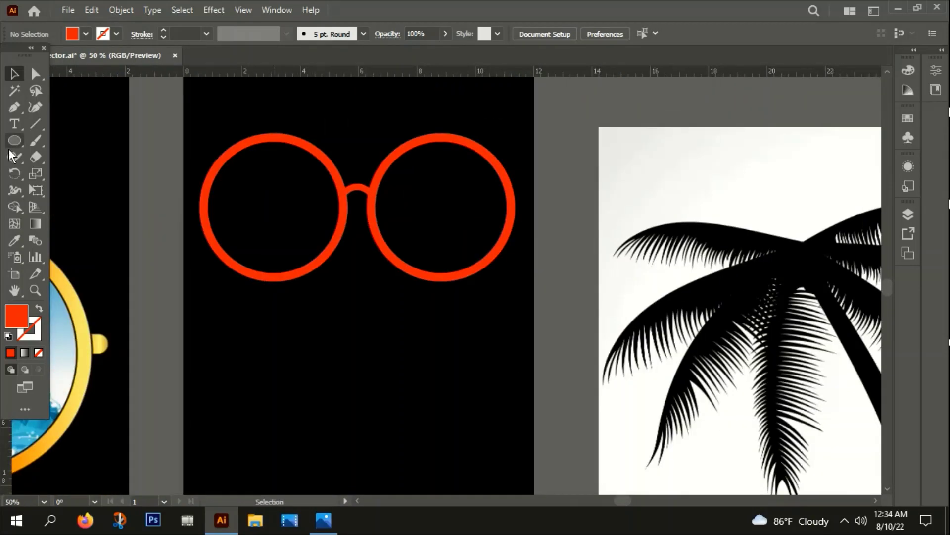
left_click_drag(14, 140, 59, 158)
scroll(570, 191, "up", 3)
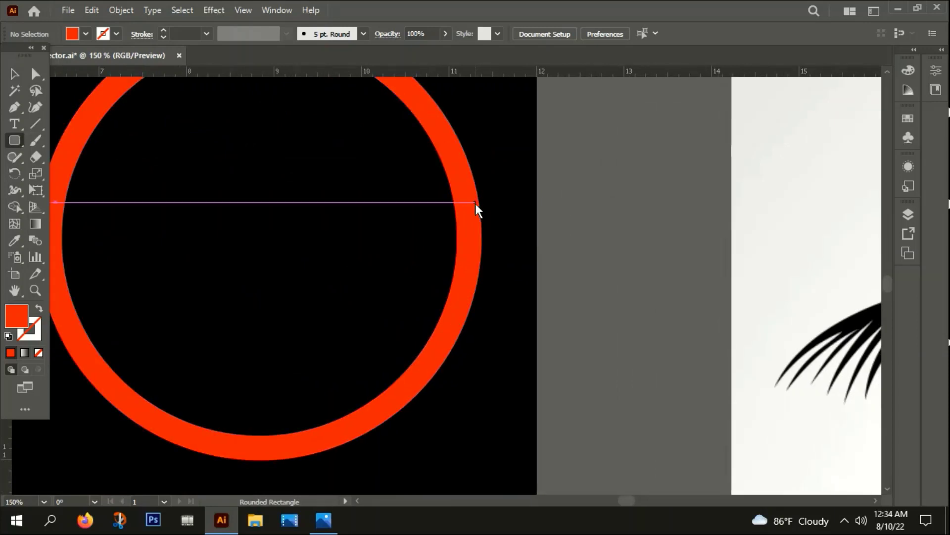
left_click_drag(476, 203, 268, 239)
left_click(14, 73)
left_click(504, 349)
Place a copy of the temple pill at the left ring.
scroll(485, 225, "down", 5)
scroll(494, 225, "up", 2)
scroll(494, 225, "up", 2)
scroll(487, 238, "down", 2)
scroll(487, 237, "down", 3)
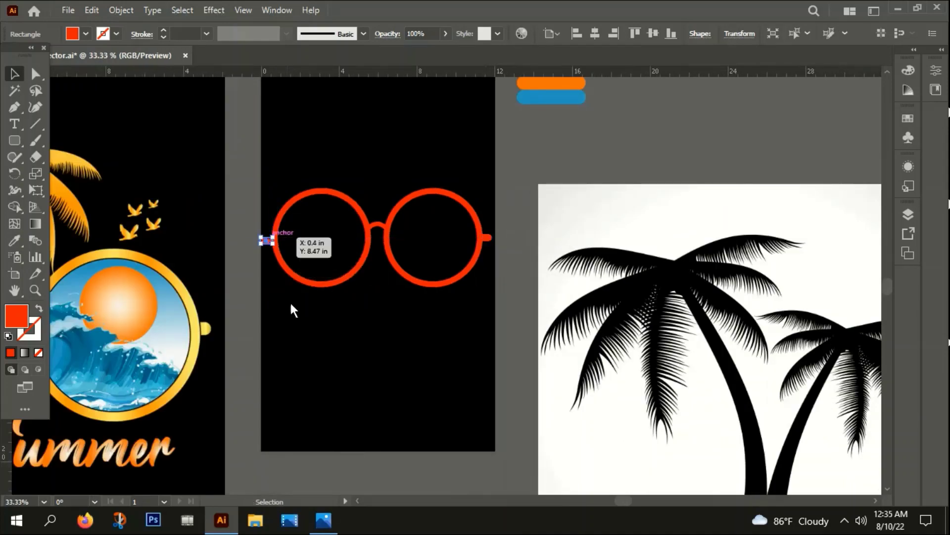
left_click(314, 334)
Add a horizontal ruler guide at the pill's edge and move the left pill onto it.
key("ctrl+r")
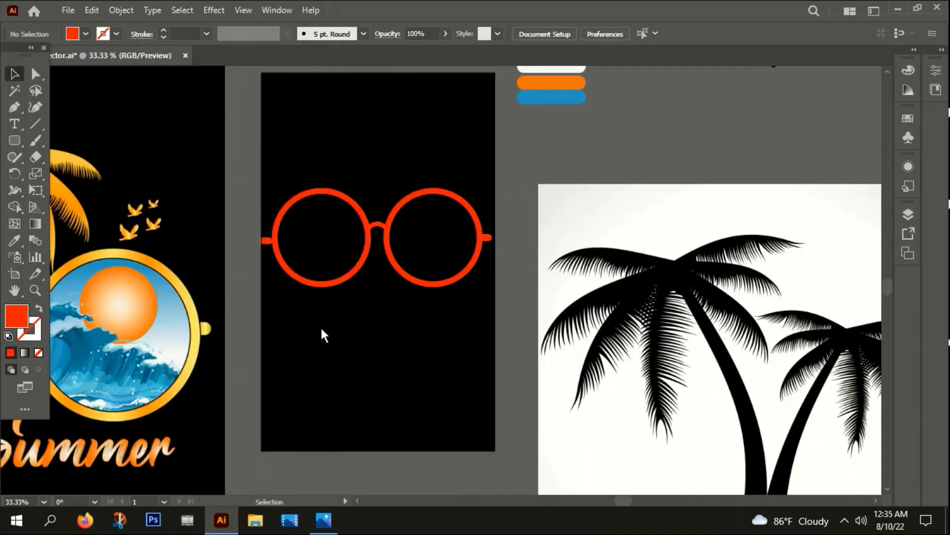
key("ctrl")
key("ctrl+r")
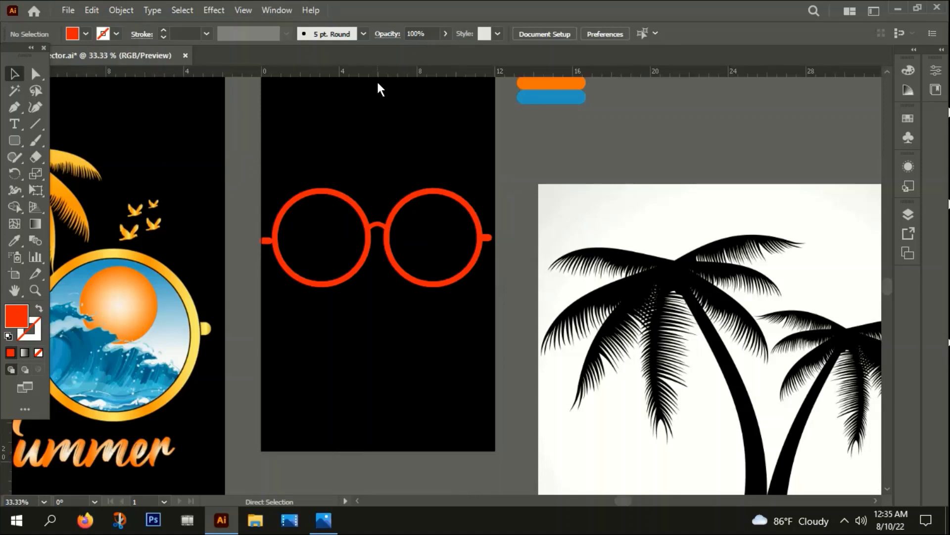
left_click_drag(441, 74, 413, 242)
scroll(492, 242, "up", 10)
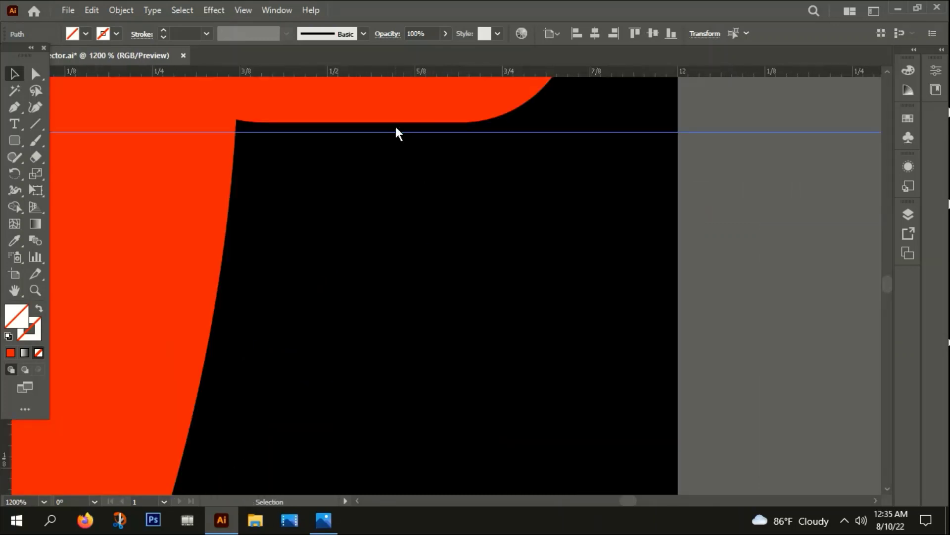
left_click_drag(396, 132, 394, 122)
scroll(398, 145, "down", 5)
scroll(349, 338, "down", 2)
scroll(690, 410, "left", 5)
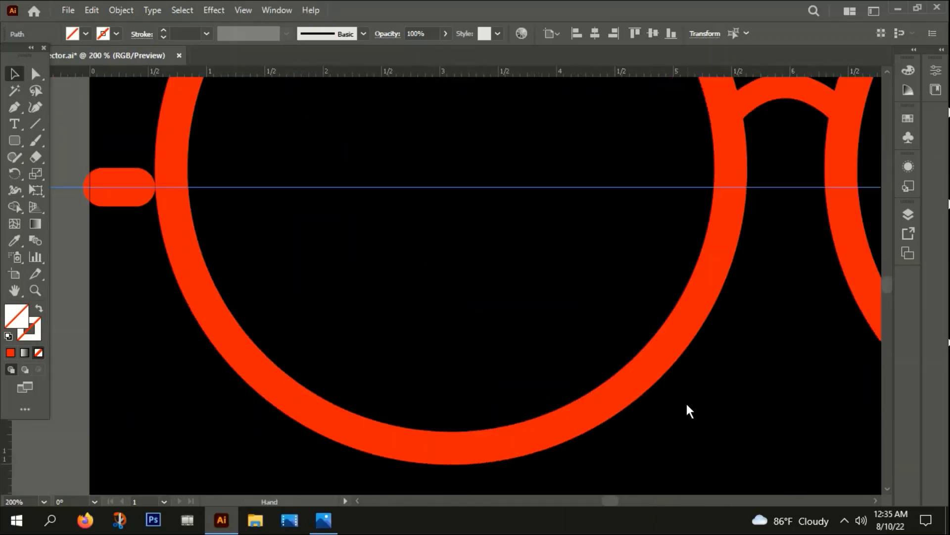
scroll(397, 346, "up", 5)
left_click_drag(422, 208, 476, 154)
left_click(305, 159)
scroll(299, 191, "down", 7)
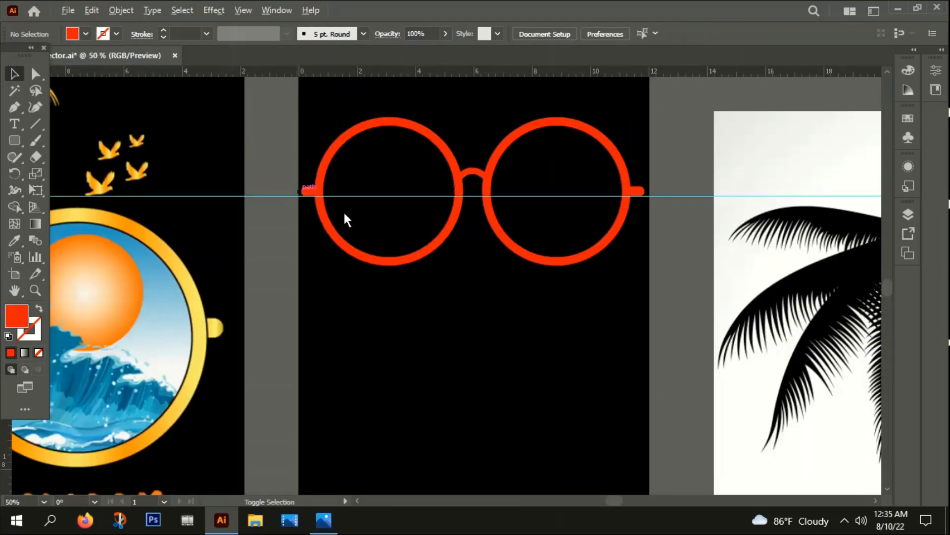
scroll(631, 206, "up", 4)
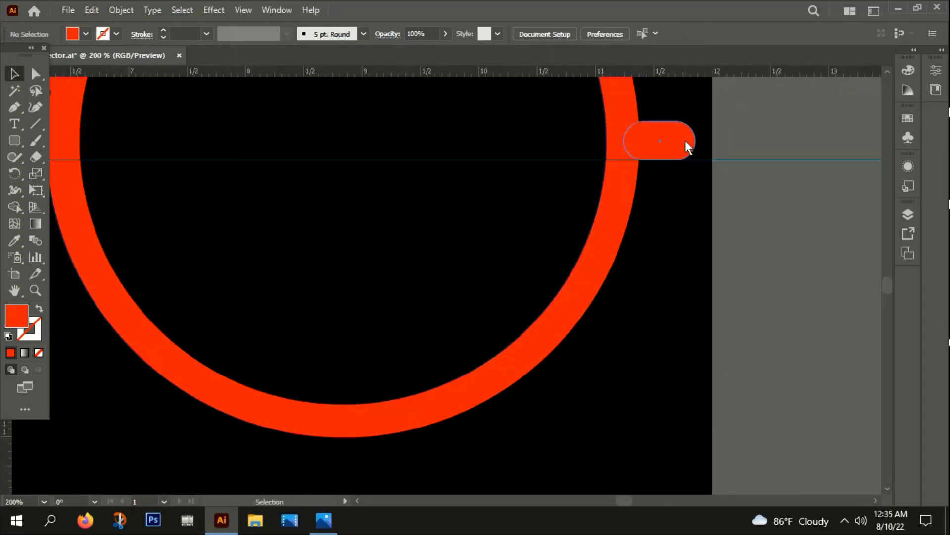
Send the right temple piece behind its lens ring.
left_click(685, 141)
key("ctrl+shift+bracketleft")
left_click(744, 159)
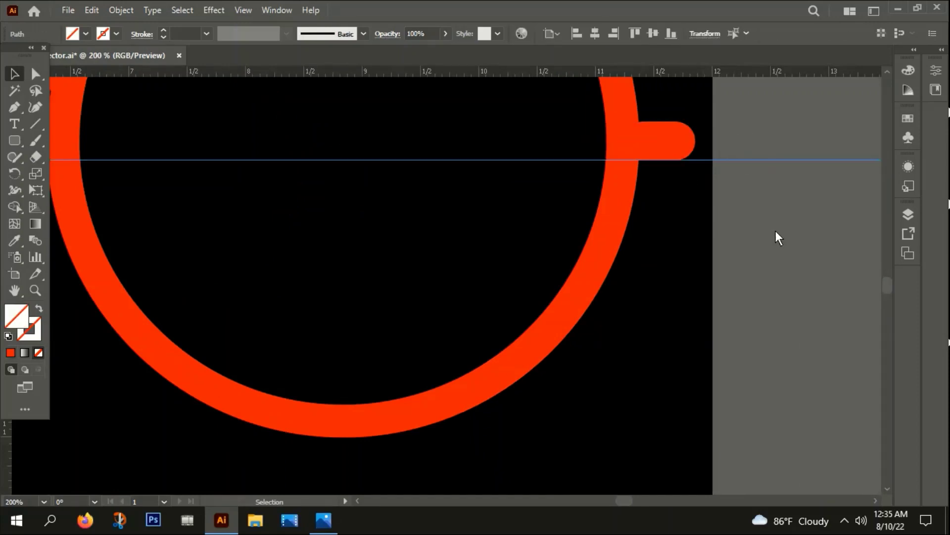
left_click(776, 231)
scroll(679, 208, "down", 3)
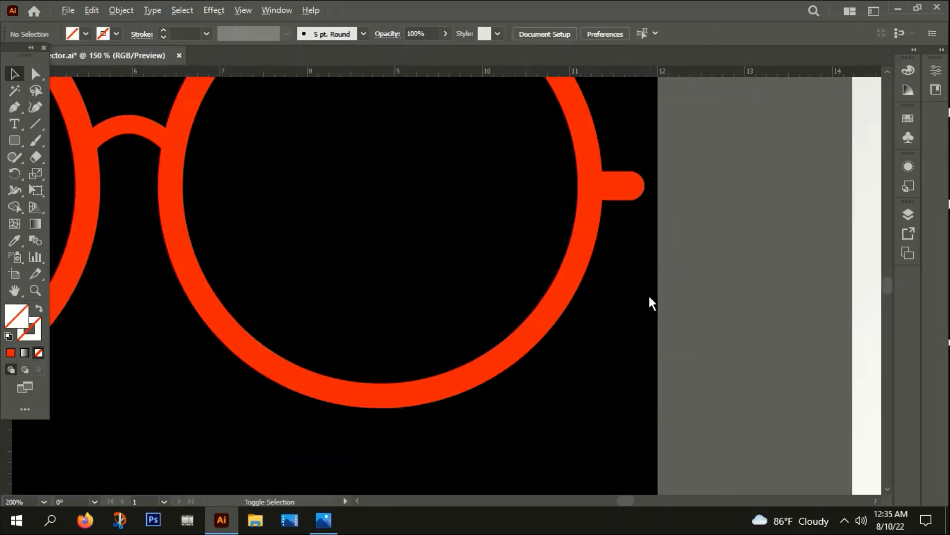
scroll(524, 394, "down", 2)
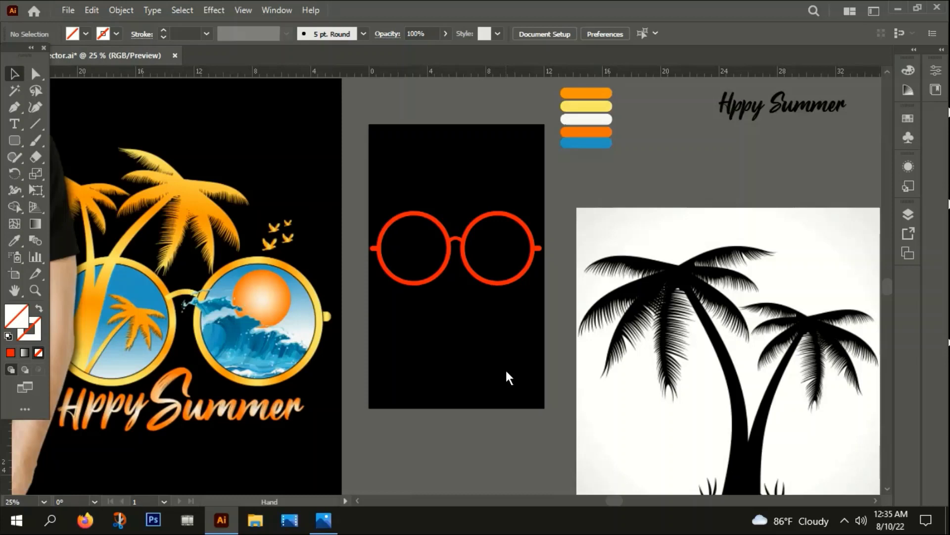
Expand the bridge's stroke into a filled shape via Object > Expand.
left_click(459, 242)
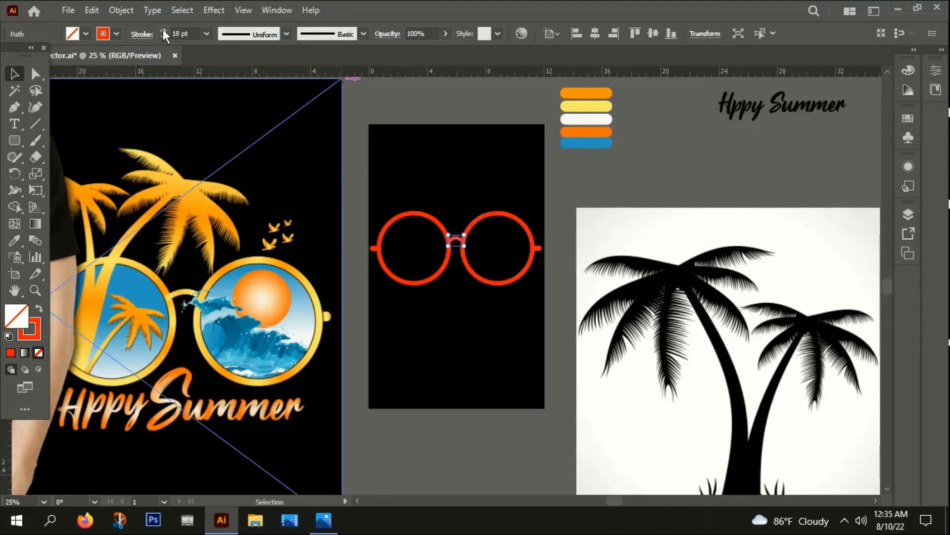
left_click(453, 144)
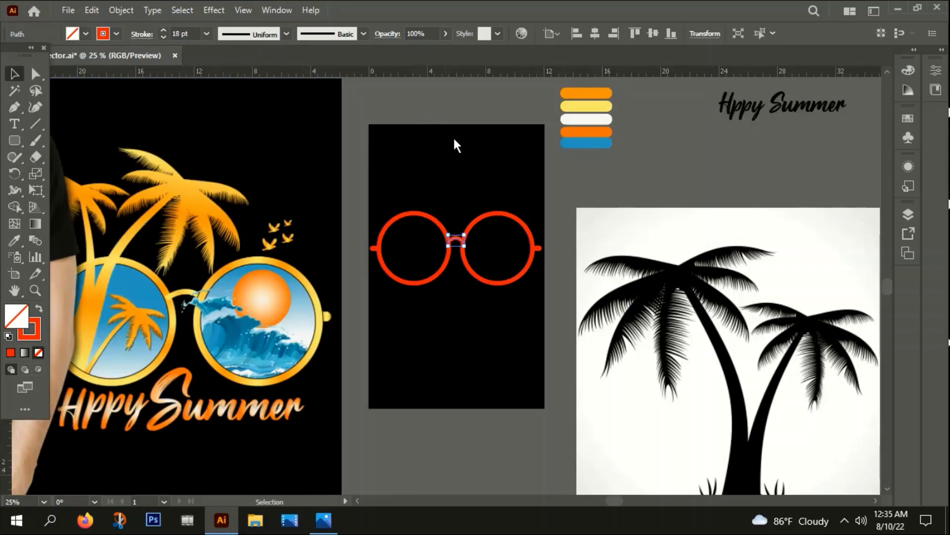
left_click(458, 240)
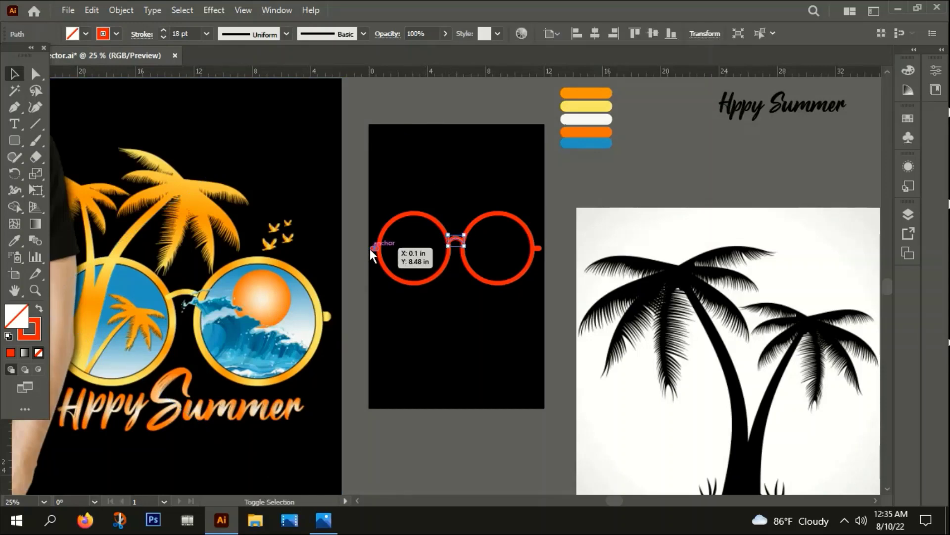
left_click(120, 10)
left_click(197, 169)
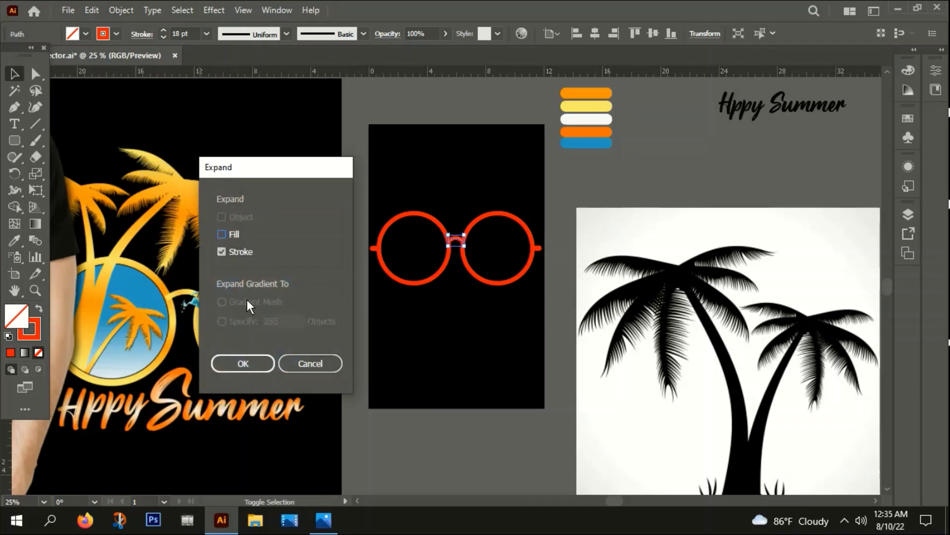
left_click(242, 364)
left_click(420, 288)
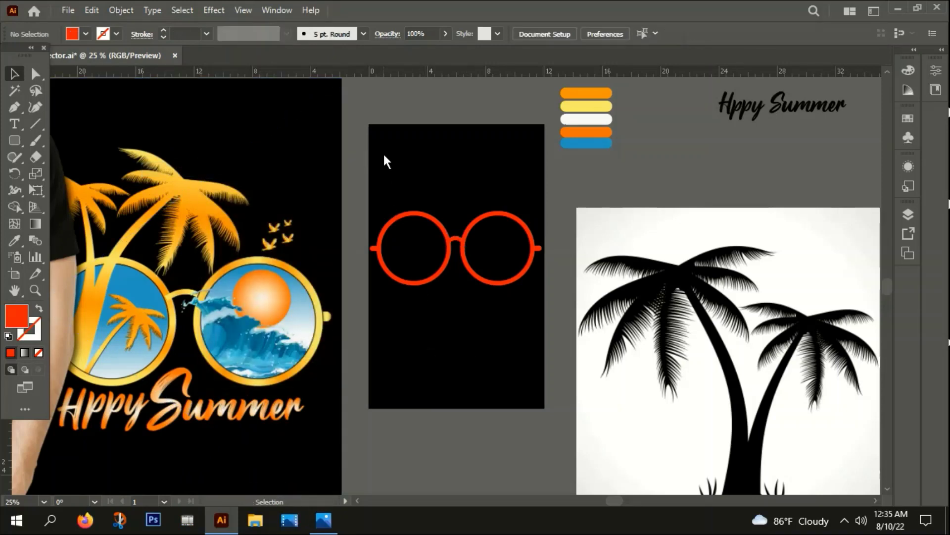
Select all the glasses frame pieces and group them.
left_click_drag(384, 156, 534, 342)
left_click(372, 197)
left_click_drag(509, 280, 543, 319)
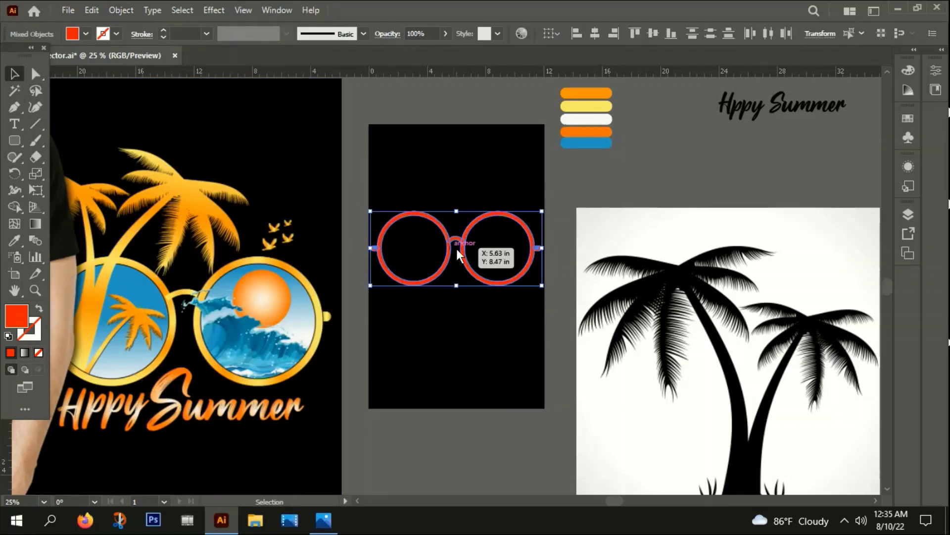
right_click(477, 246)
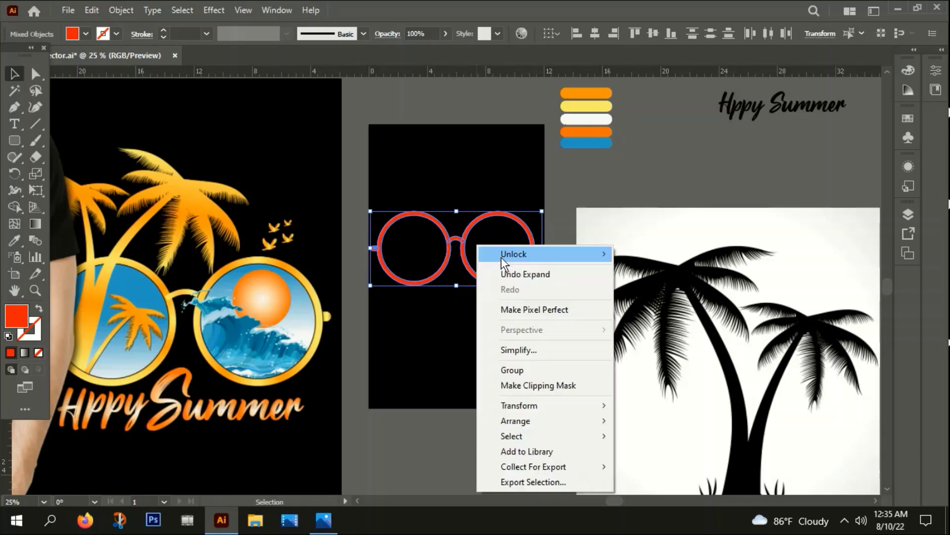
left_click(519, 369)
Zoom out and select the yellow and orange stripes on another artboard.
key("ctrl+minus")
key("ctrl+minus")
key("ctrl+minus")
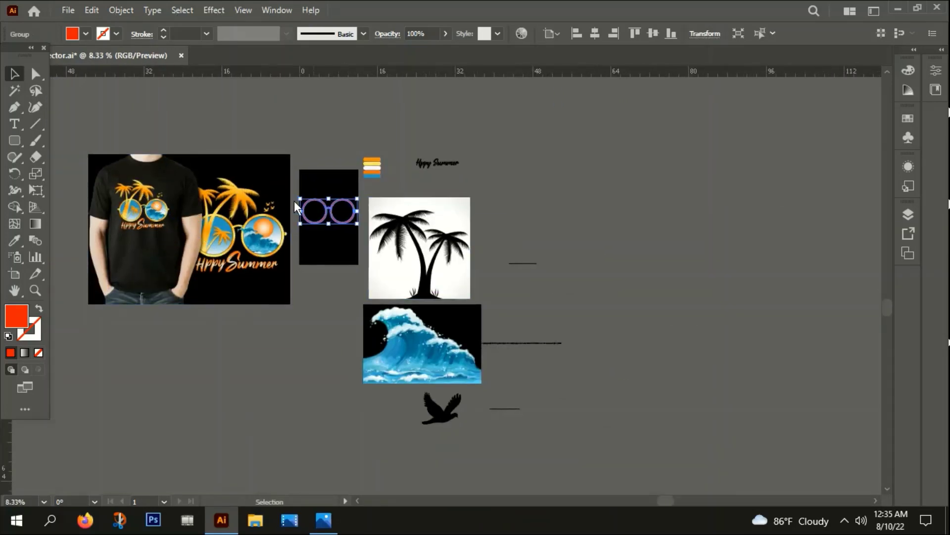
scroll(336, 177, "up", 3, "alt")
left_click_drag(497, 234, 373, 251)
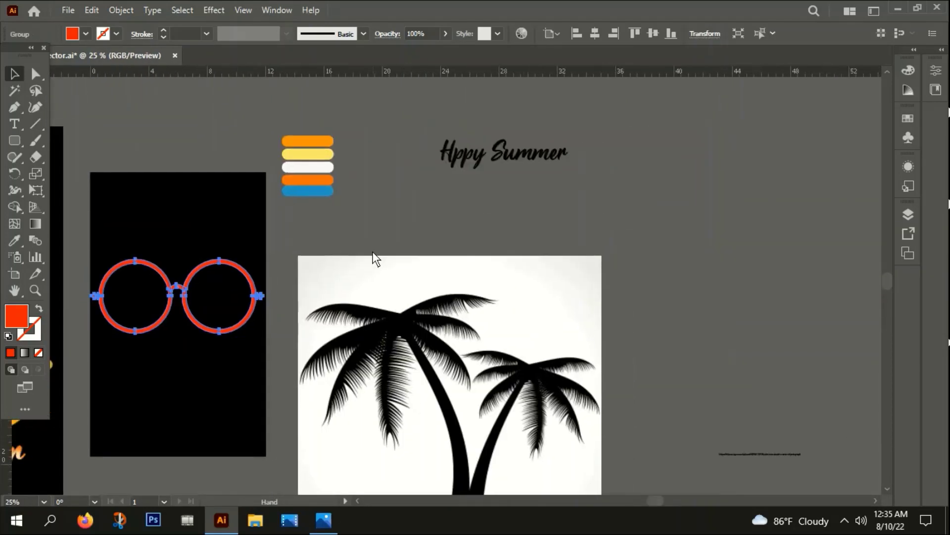
left_click(313, 154)
left_click(316, 139)
left_click(255, 158)
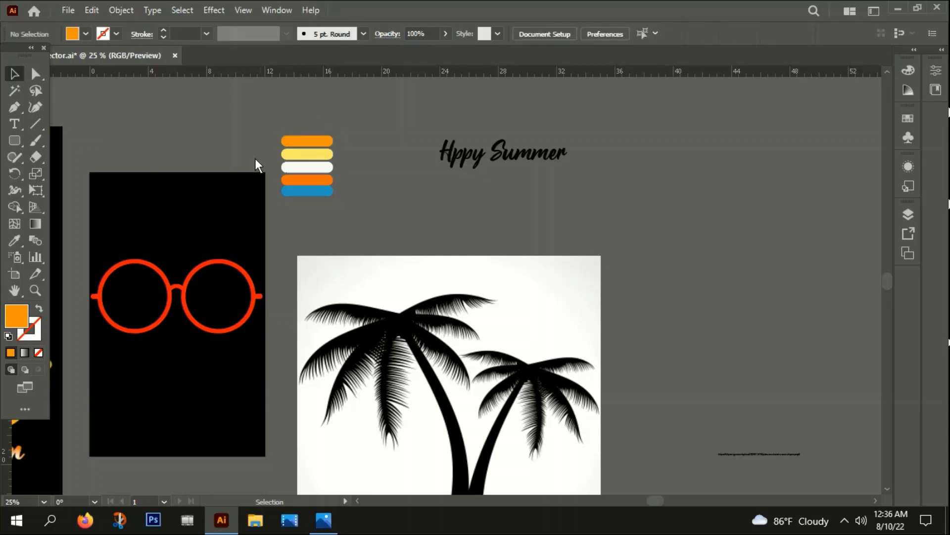
Give the glasses group a gradient fill and colour its first stop from the orange stripe.
left_click(174, 292)
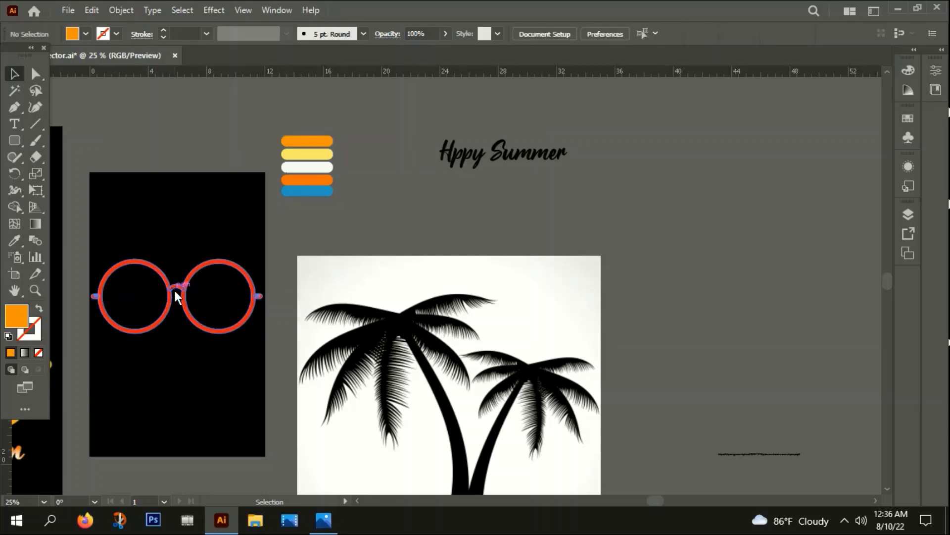
left_click(23, 353)
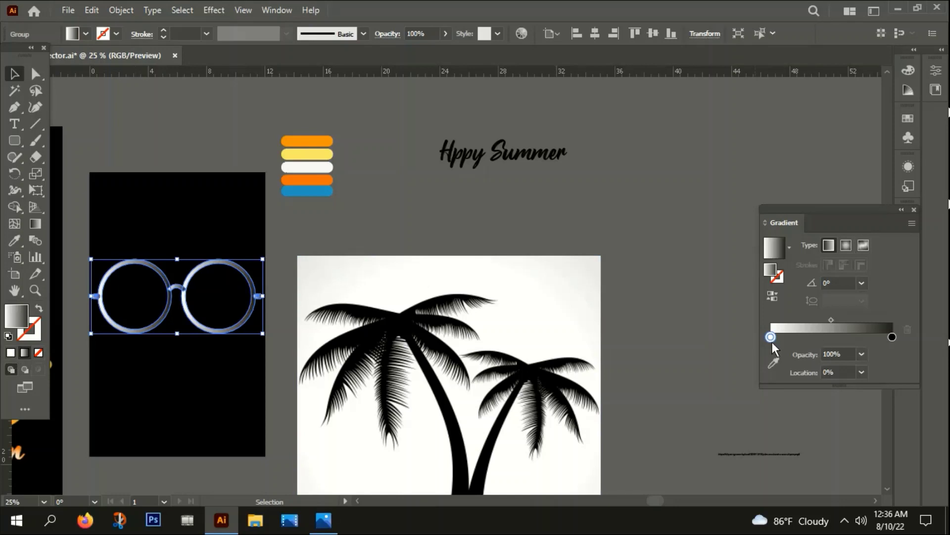
left_click_drag(774, 336, 769, 336)
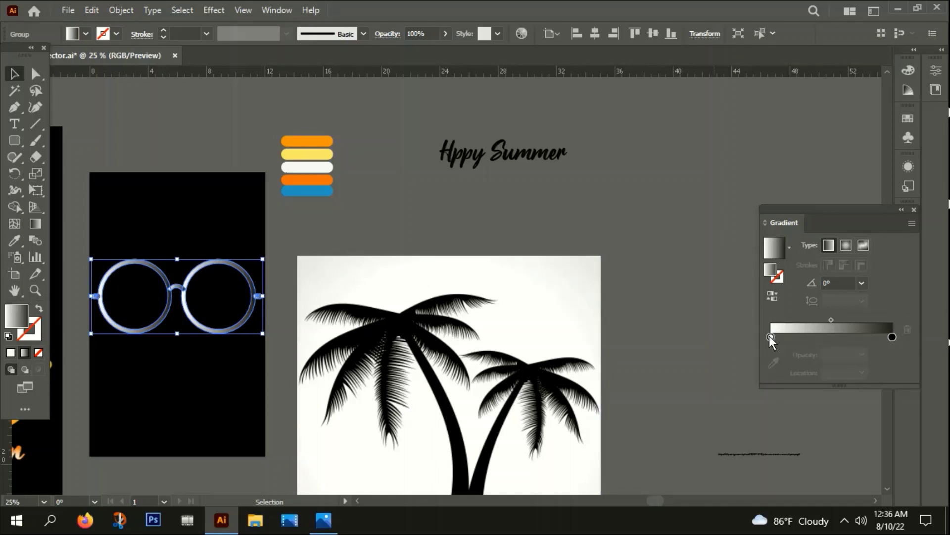
left_click(17, 239)
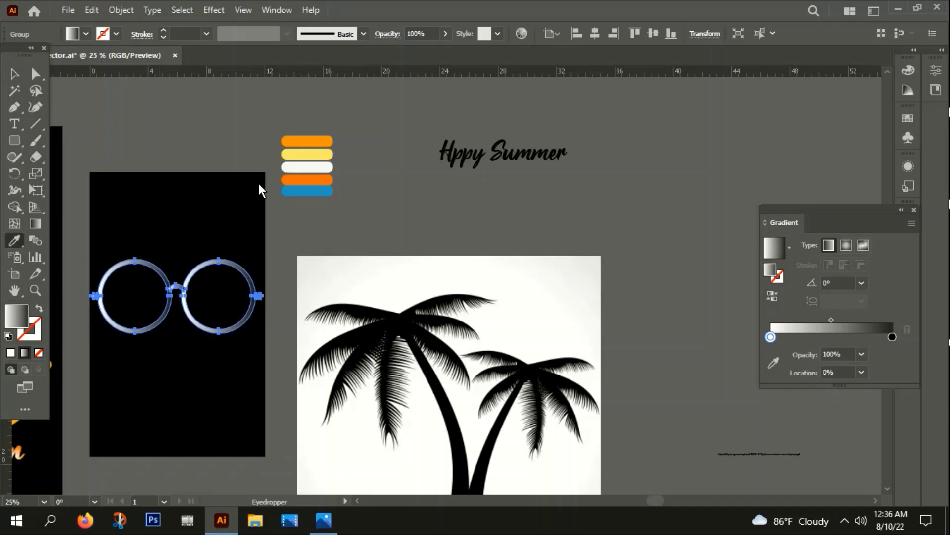
left_click(314, 138, "shift")
Add yellow and orange stops at about 34% and 49%, and make the end stop yellow.
left_click_drag(789, 337, 812, 336)
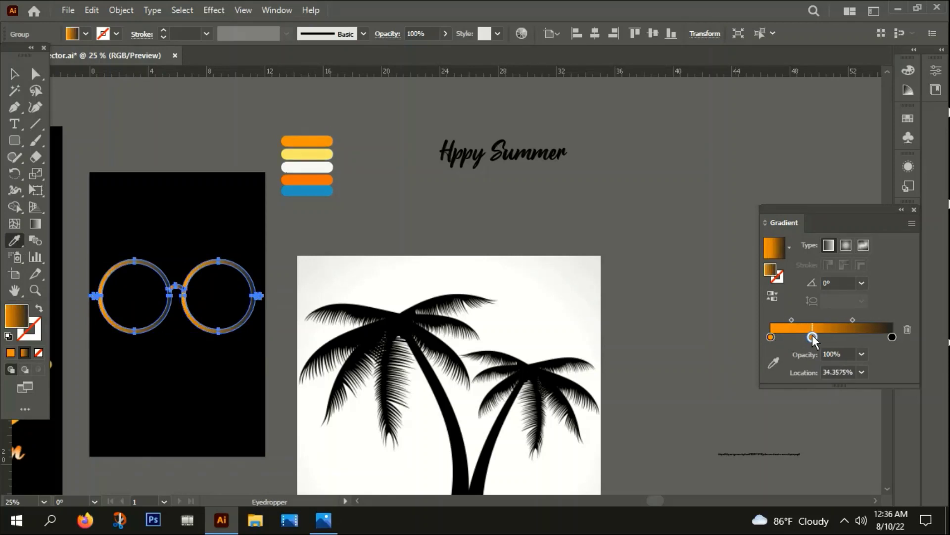
left_click(308, 154, "shift")
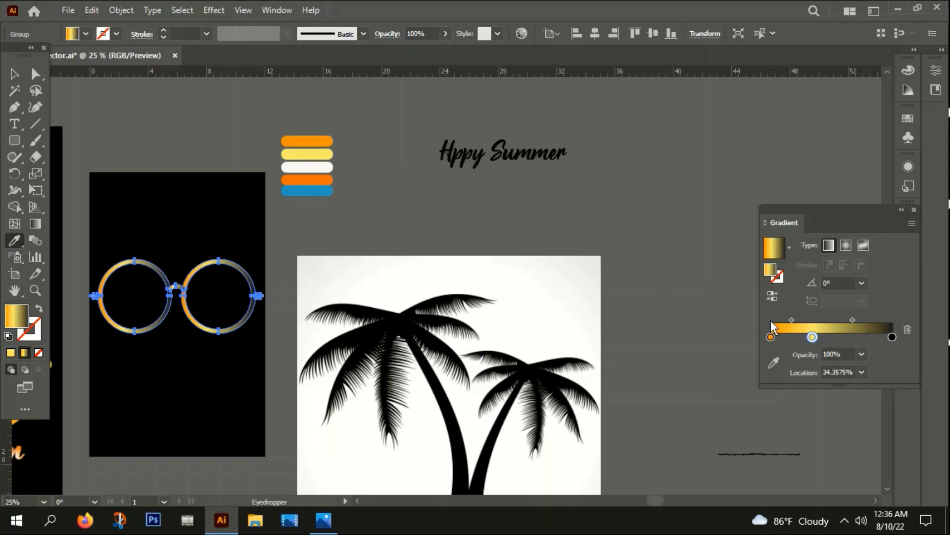
left_click_drag(813, 337, 847, 336)
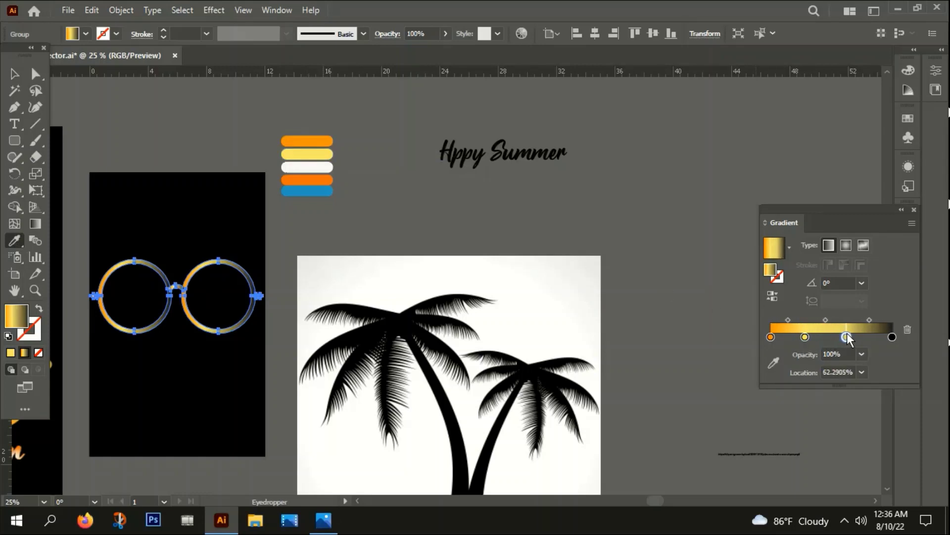
left_click(326, 139, "shift")
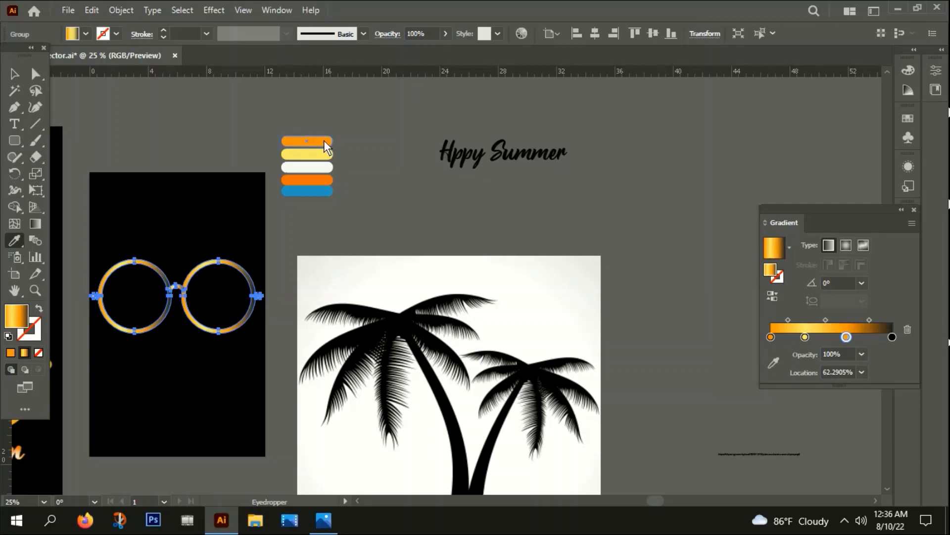
left_click(892, 338)
left_click(313, 154, "shift")
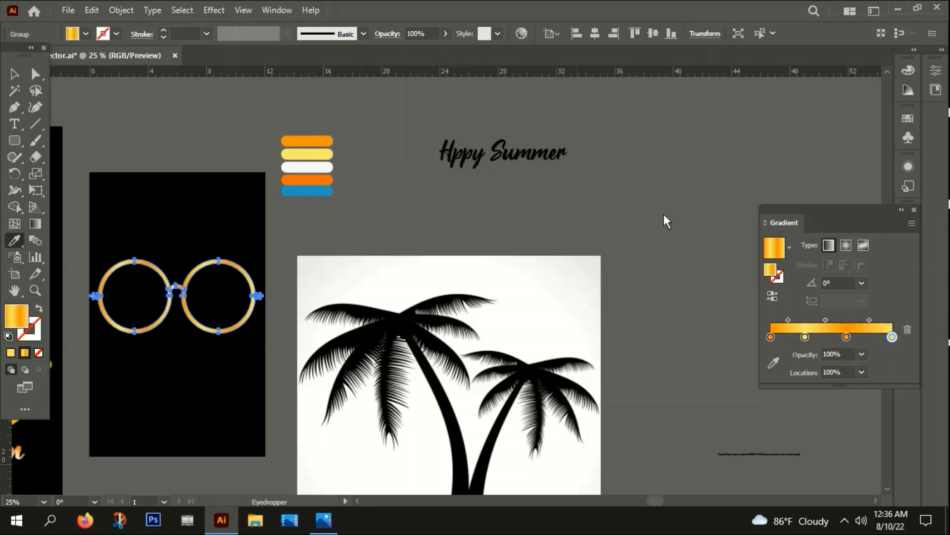
left_click(13, 73)
left_click(222, 143)
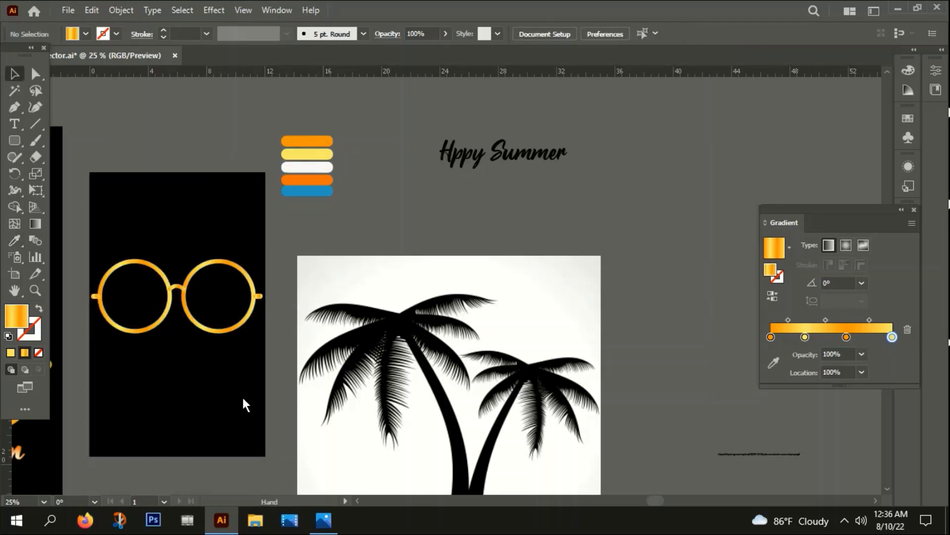
left_click_drag(242, 396, 496, 359)
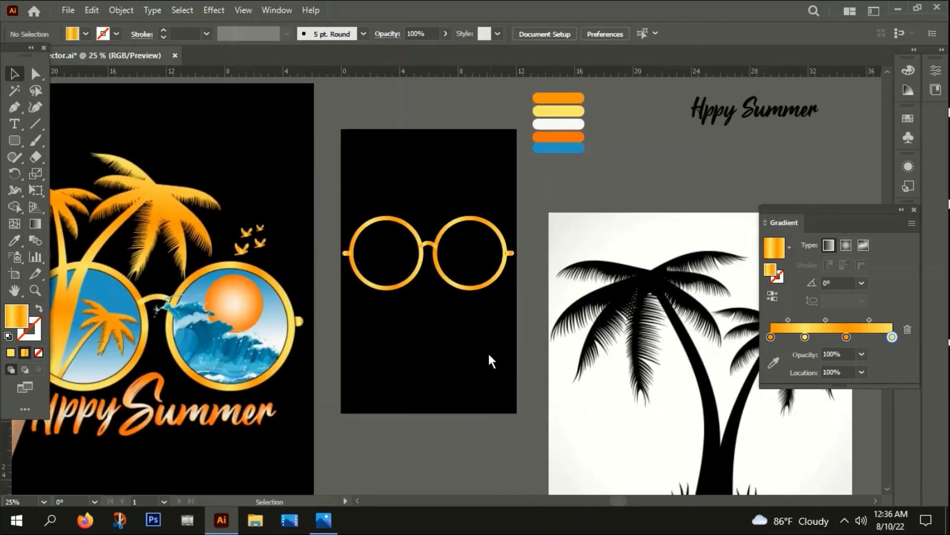
Simplify the paths of the whole glasses group.
left_click_drag(351, 201, 533, 311)
right_click(425, 224)
left_click(480, 379)
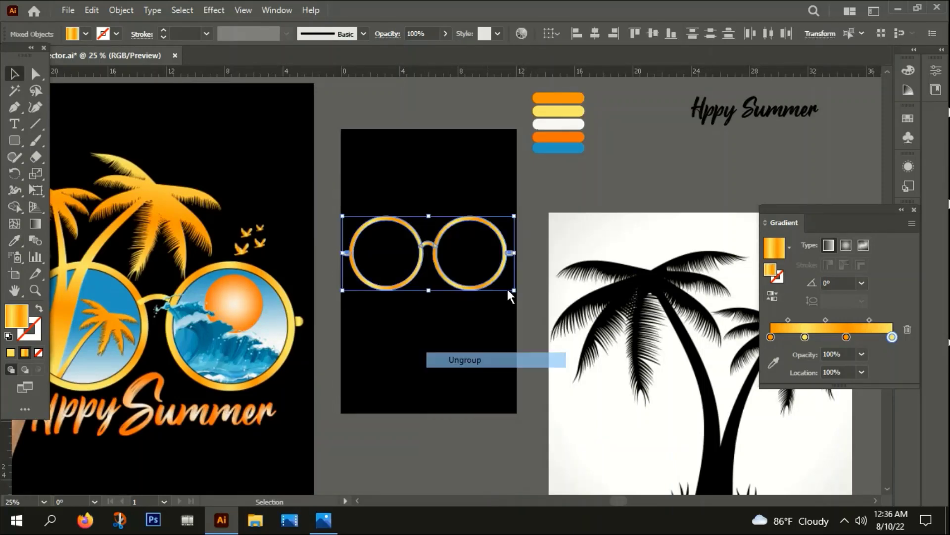
left_click(561, 200)
Move the stray thin line near the wave image to the left.
scroll(445, 302, "down", 2)
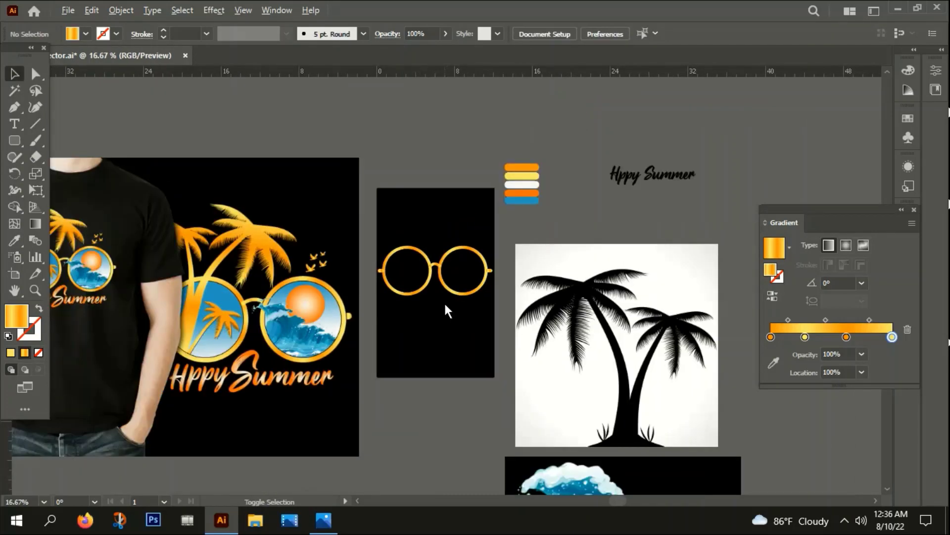
mouse_move(447, 372)
left_mouse_down()
mouse_move(376, 237)
mouse_move(320, 330)
left_mouse_up()
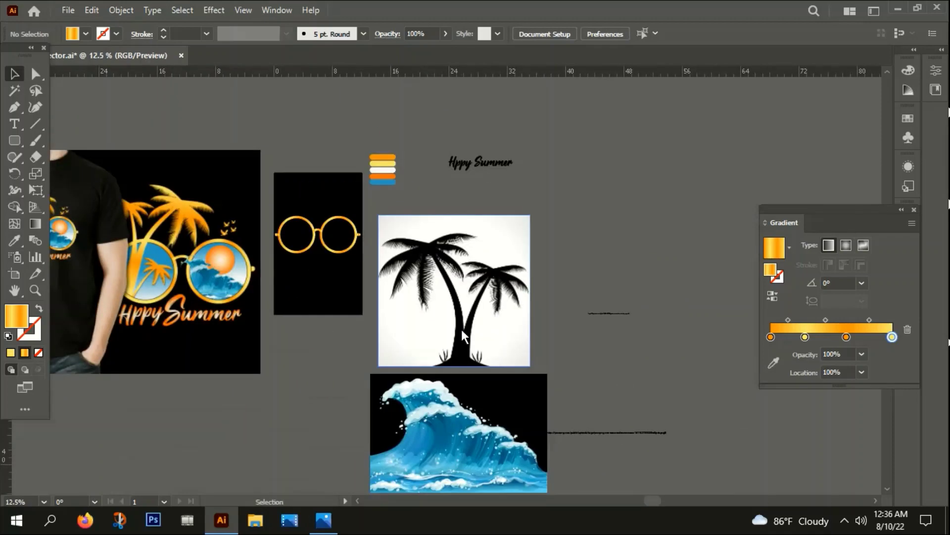
left_click_drag(596, 314, 566, 313)
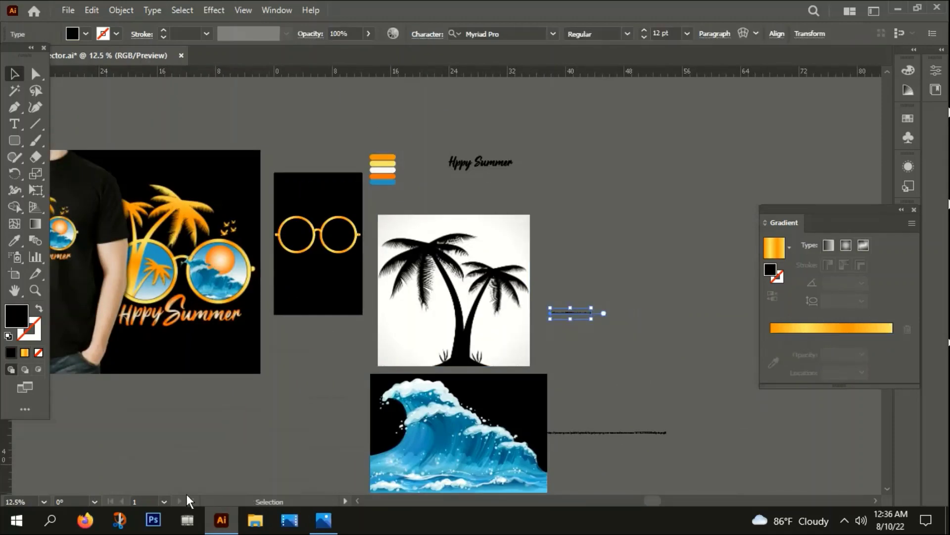
left_click(605, 363)
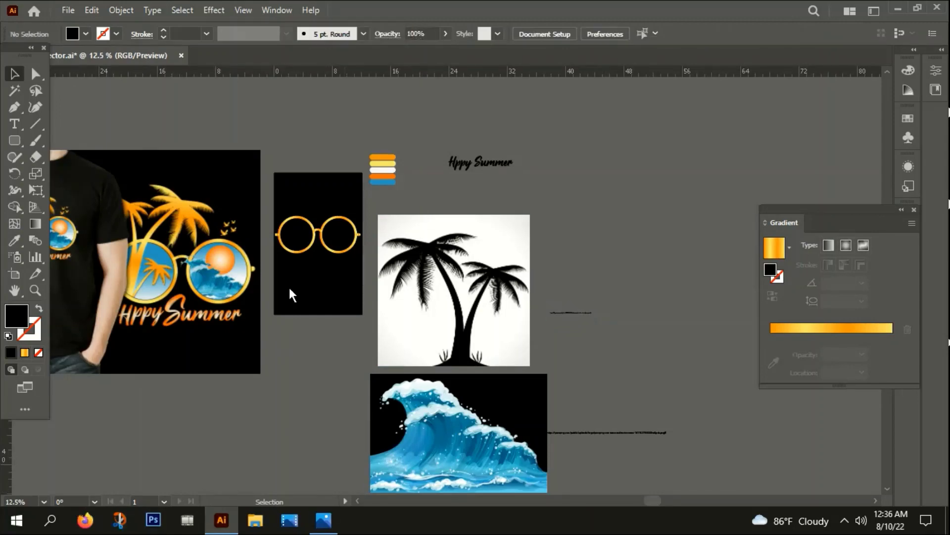
Zoom out over the artboards and switch to Firefox.
scroll(215, 272, "up", 3)
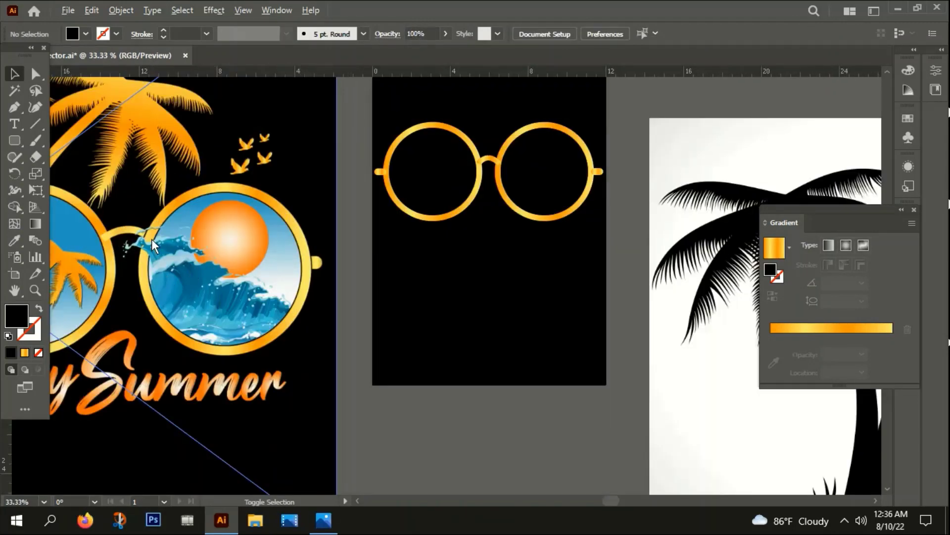
scroll(220, 212, "down", 4)
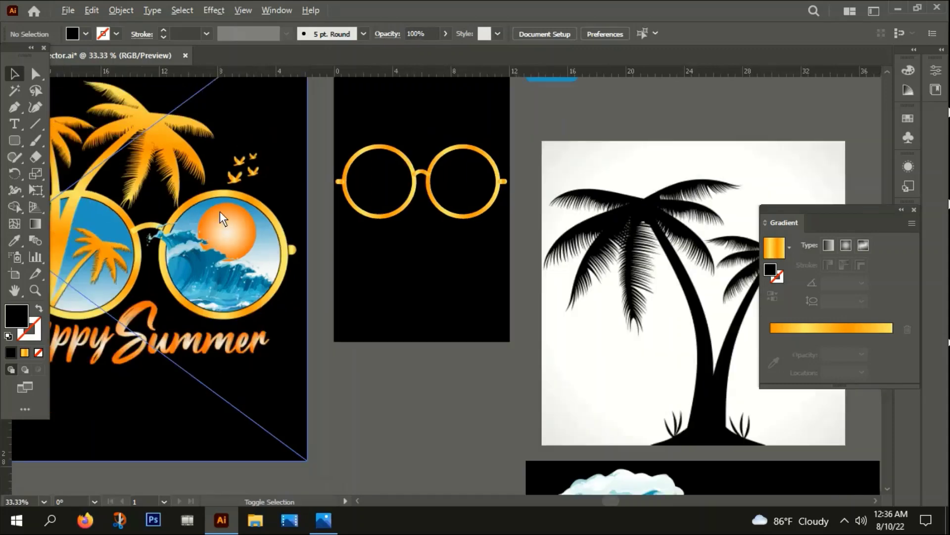
scroll(232, 249, "down", 1)
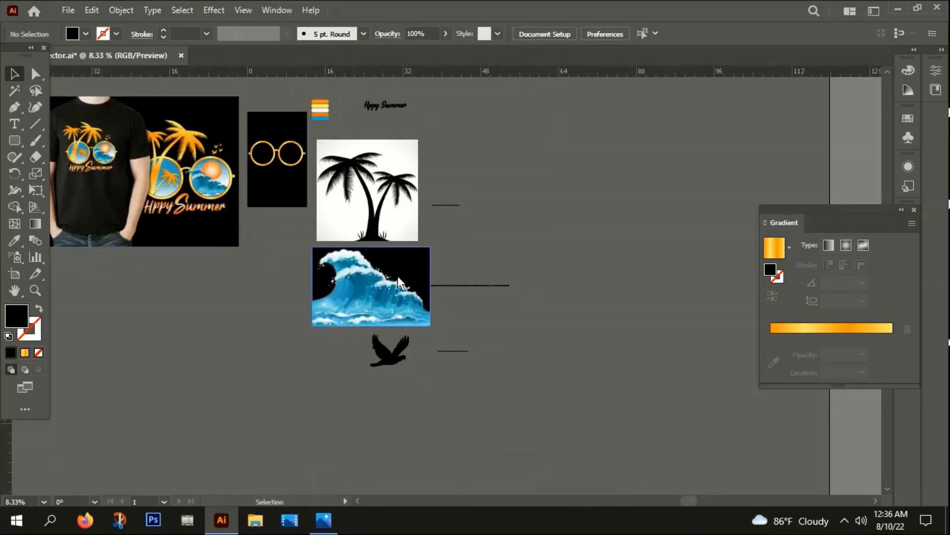
left_click(487, 287)
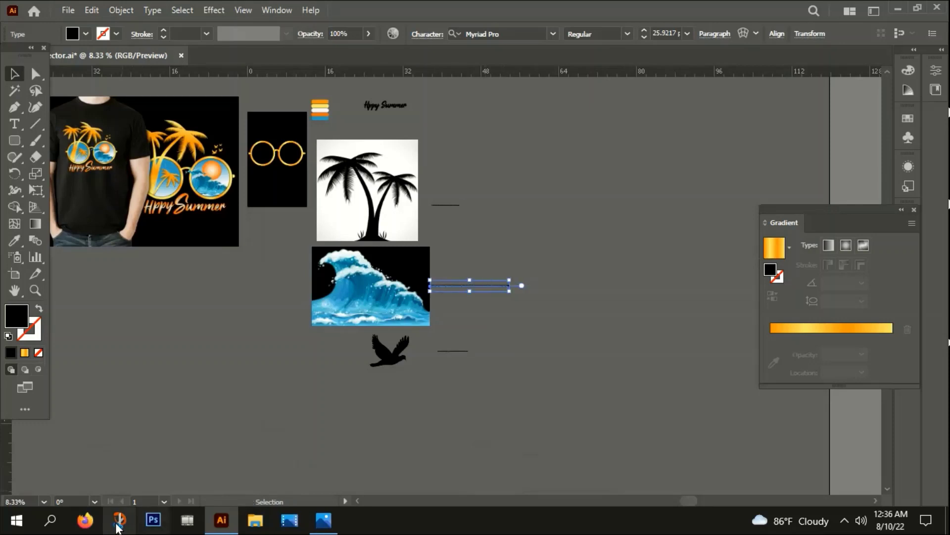
left_click(85, 519)
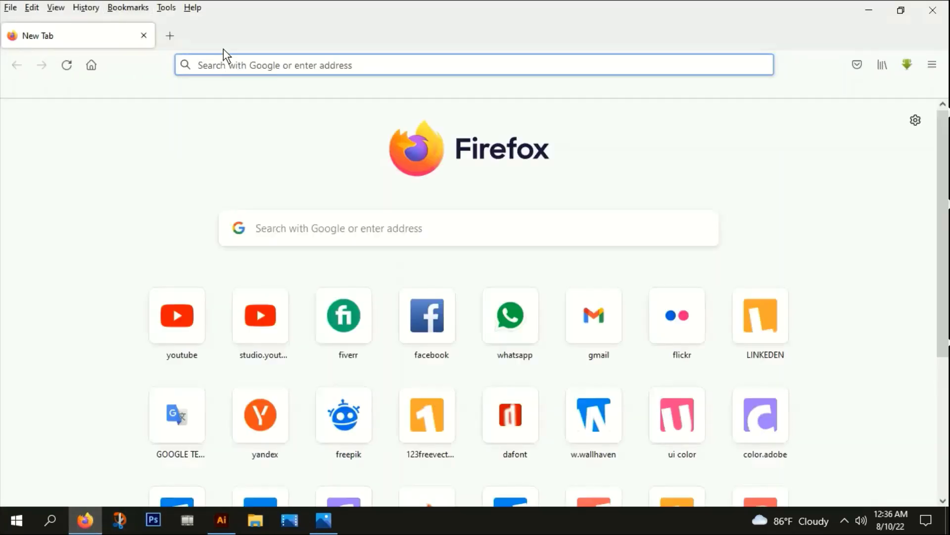
Load the pasted purepng wave image URL and save the image as a PNG on the Desktop.
left_click(236, 63)
key("ctrl+v")
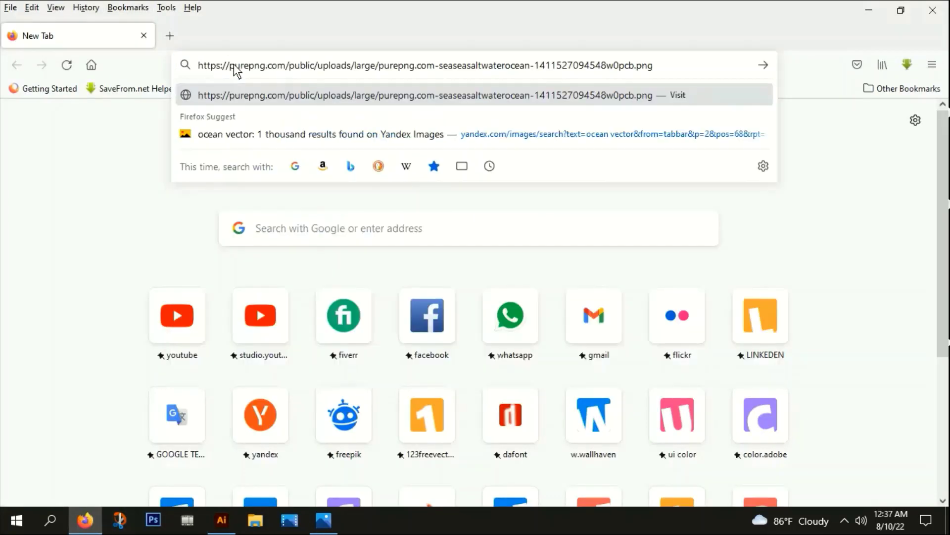
key("Return")
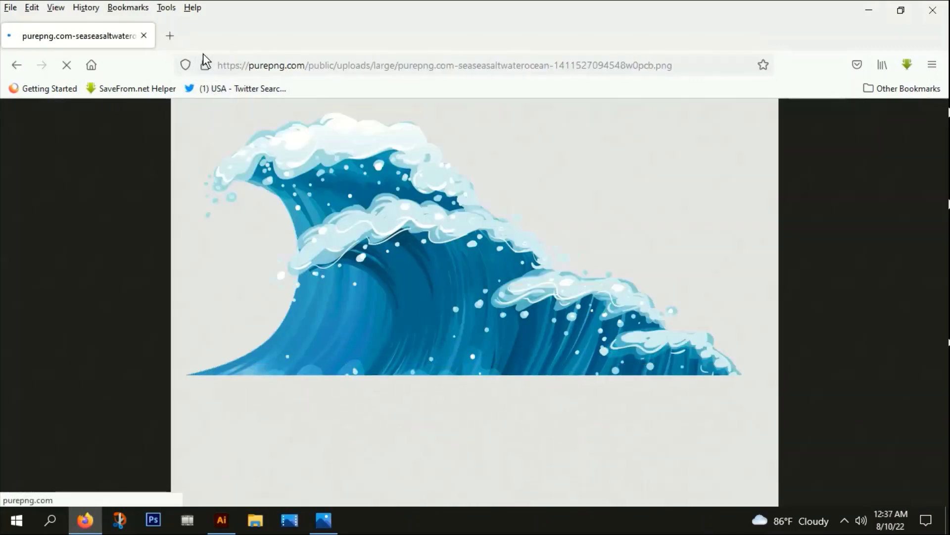
right_click(387, 153)
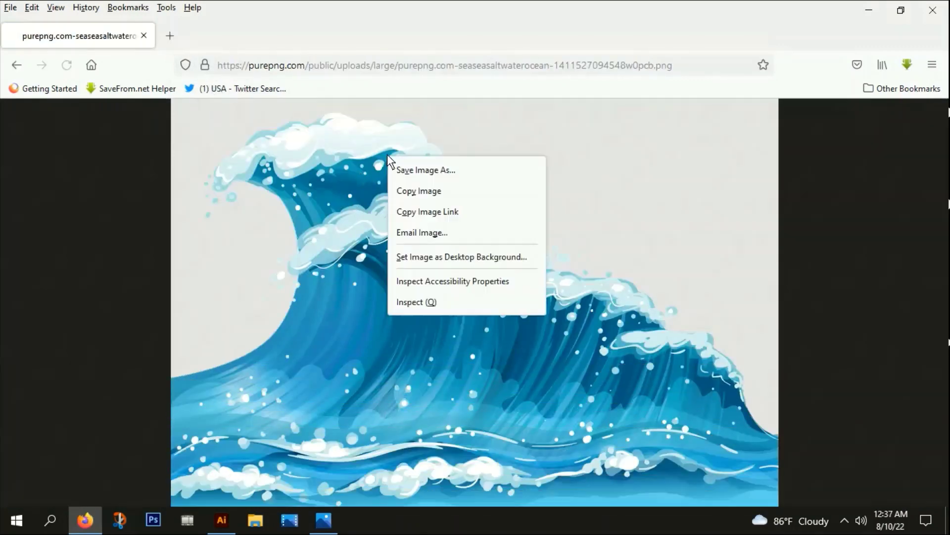
left_click(423, 170)
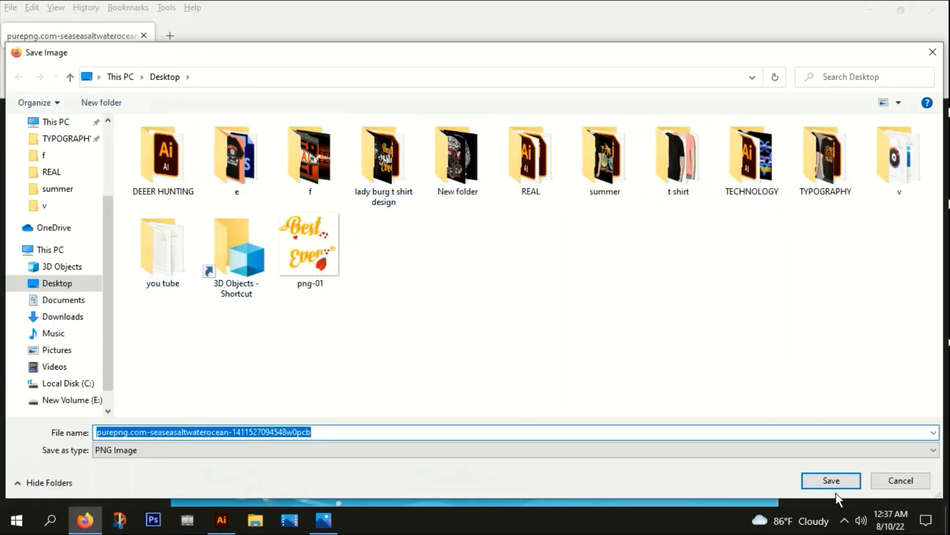
left_click(824, 483)
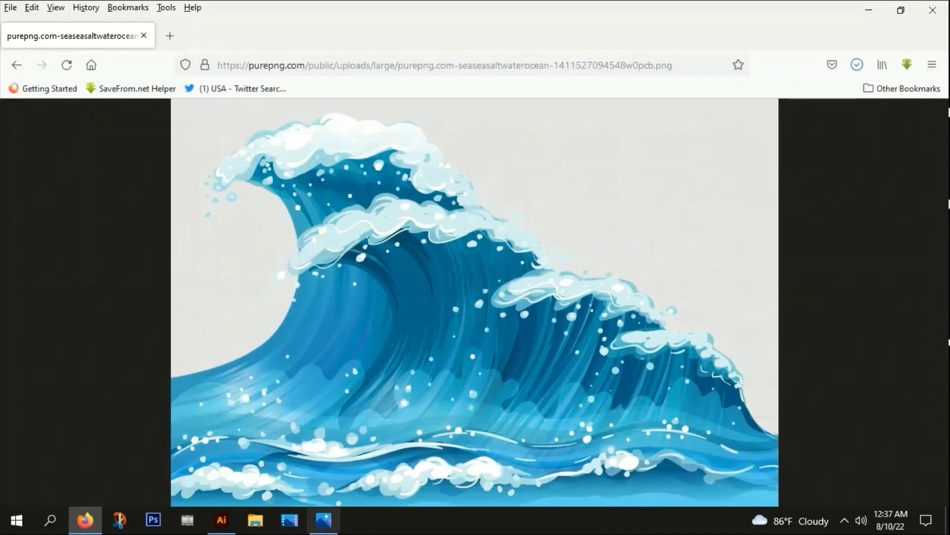
left_click(243, 524)
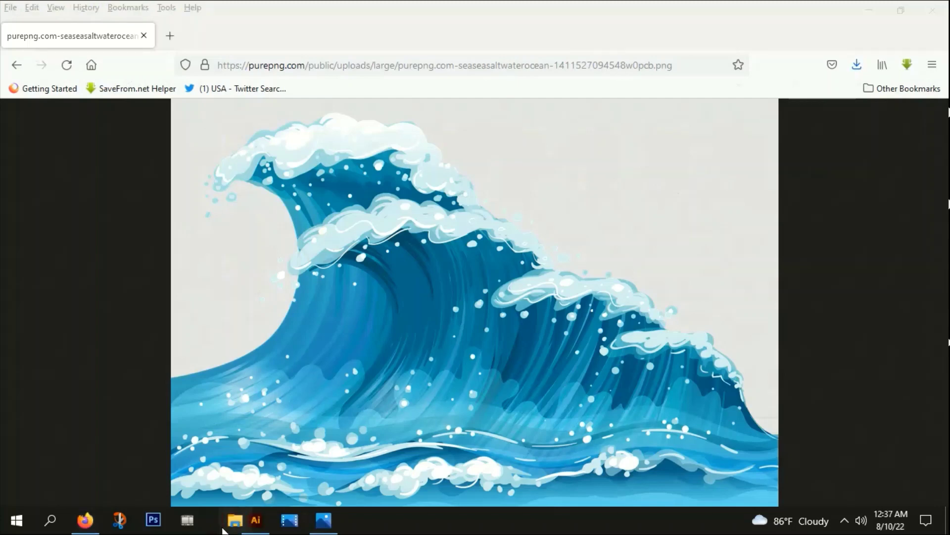
Place the downloaded wave PNG from the Desktop into the summer design document.
left_click(221, 520)
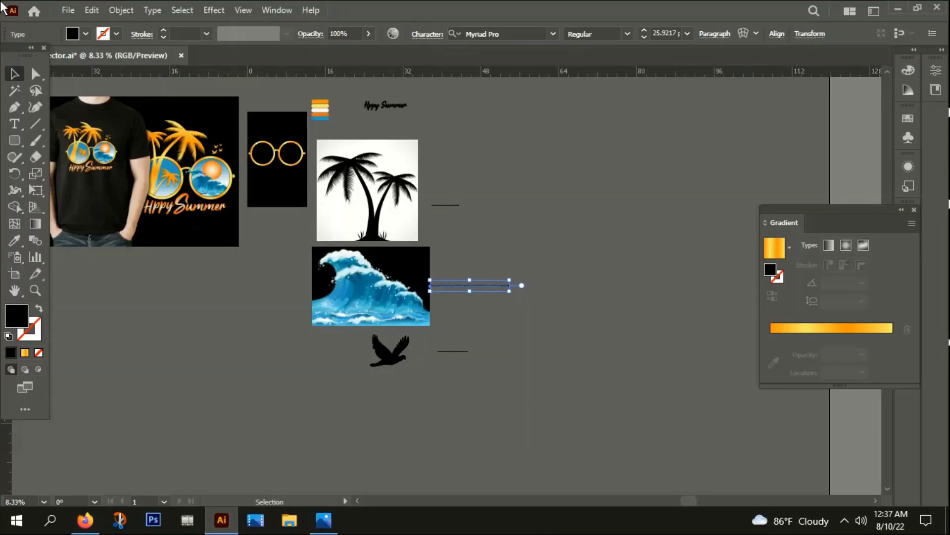
left_click(67, 10)
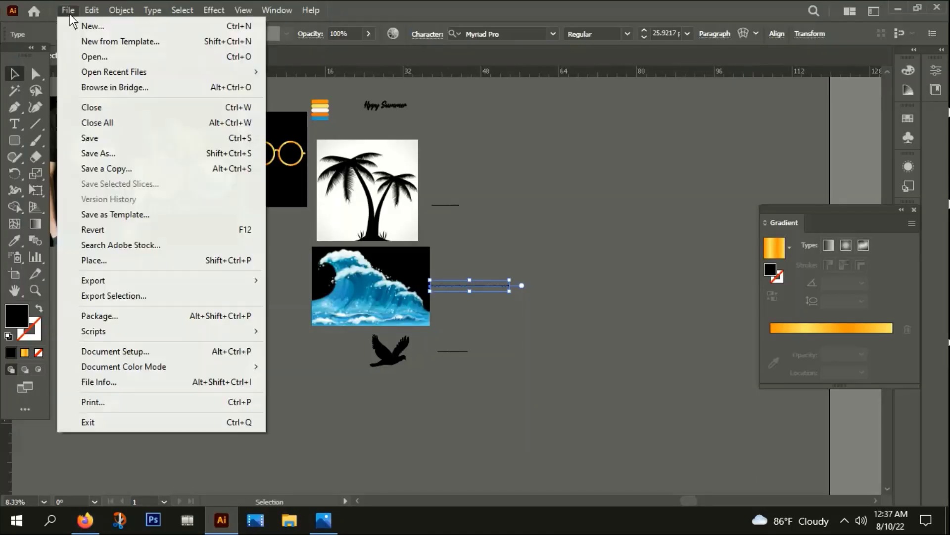
left_click(94, 261)
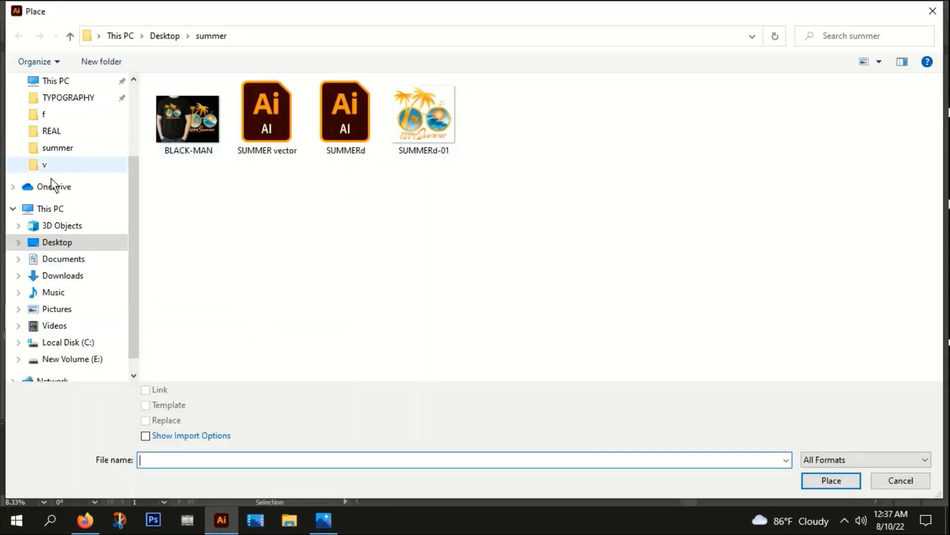
left_click(85, 245)
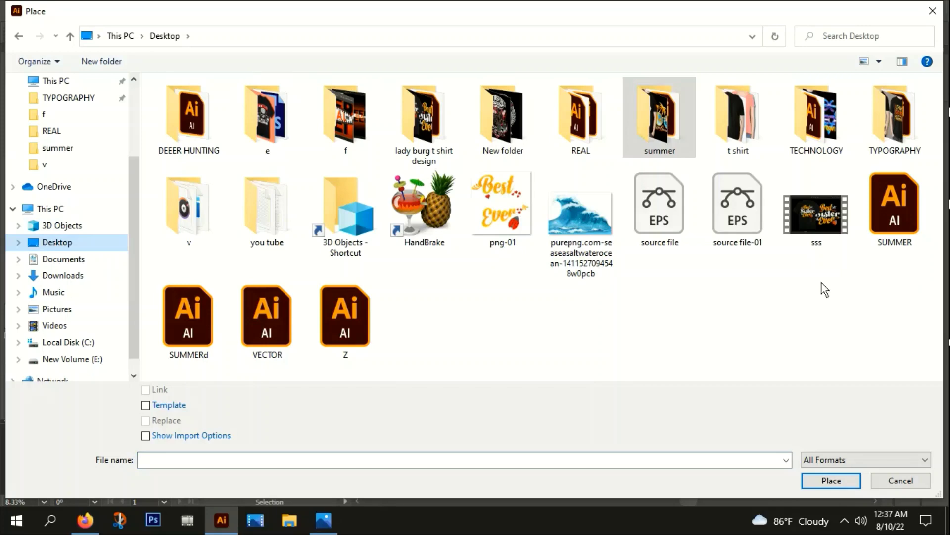
double_click(586, 219)
left_click(489, 166)
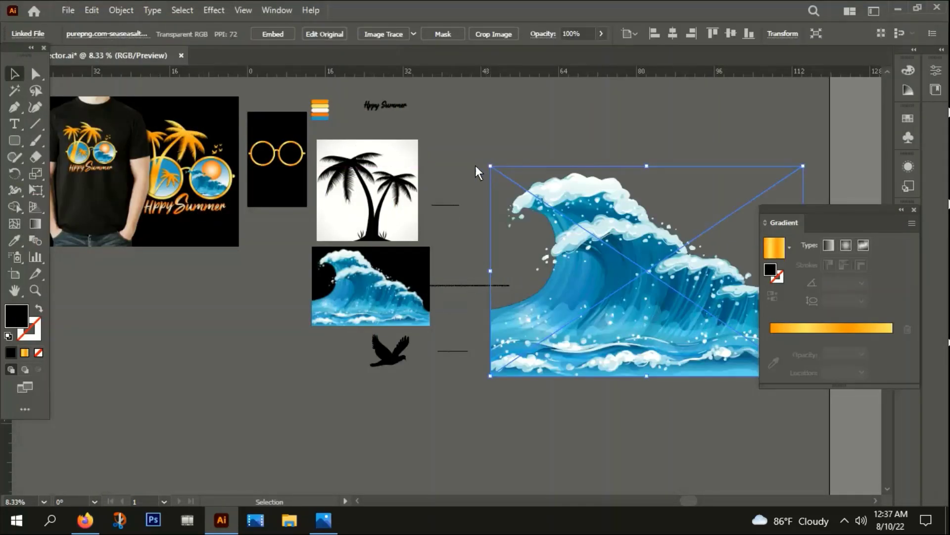
Fit the artboard in view and move the wave image above the reference images.
key("ctrl+0")
left_click_drag(584, 329, 456, 209)
scroll(454, 230, "up", 3)
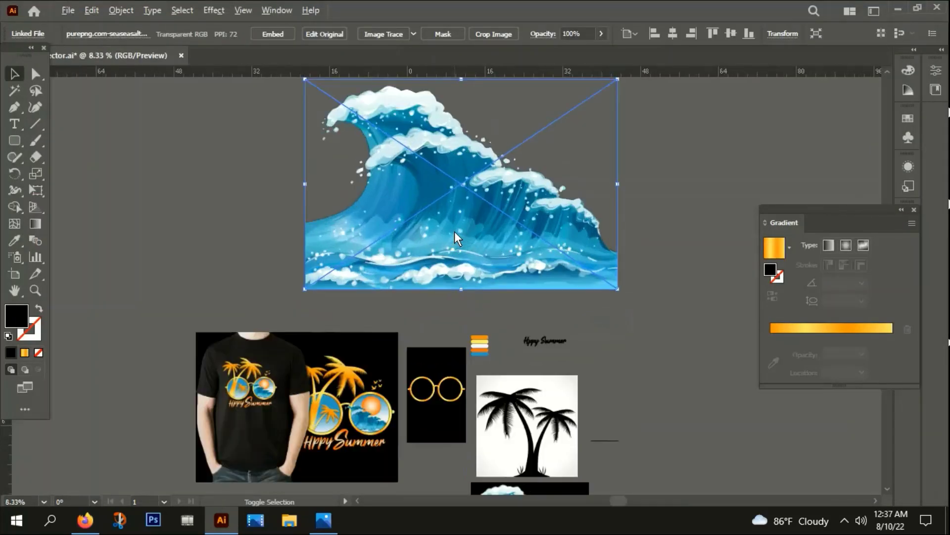
scroll(471, 300, "up", 2)
scroll(471, 300, "right", 3)
left_click_drag(396, 296, 386, 255)
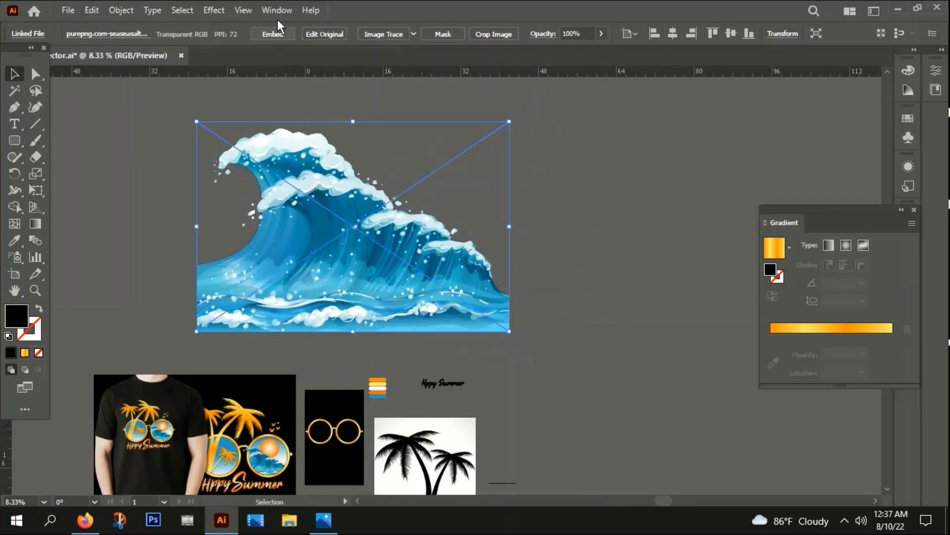
left_click(268, 7)
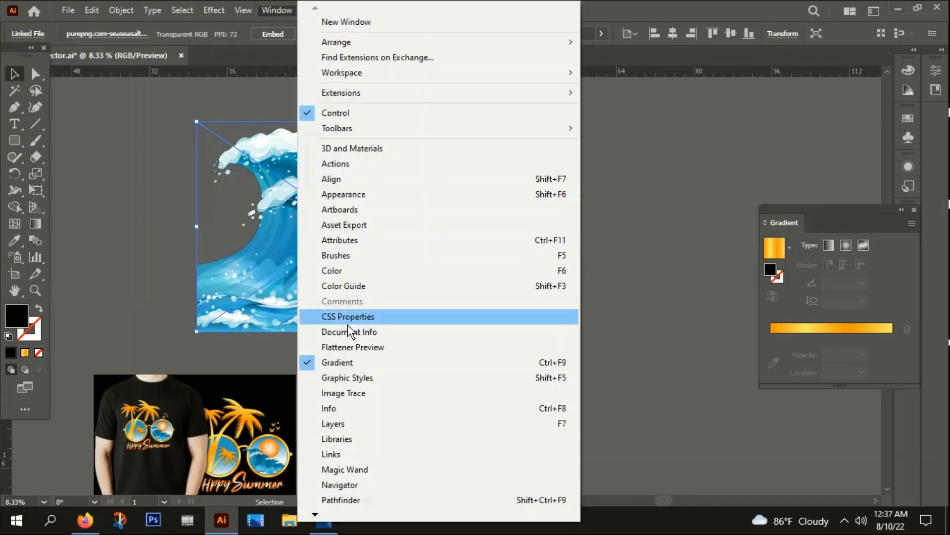
Trace the wave with the Low Fidelity Photo preset, then expand and ungroup the result.
left_click(346, 394)
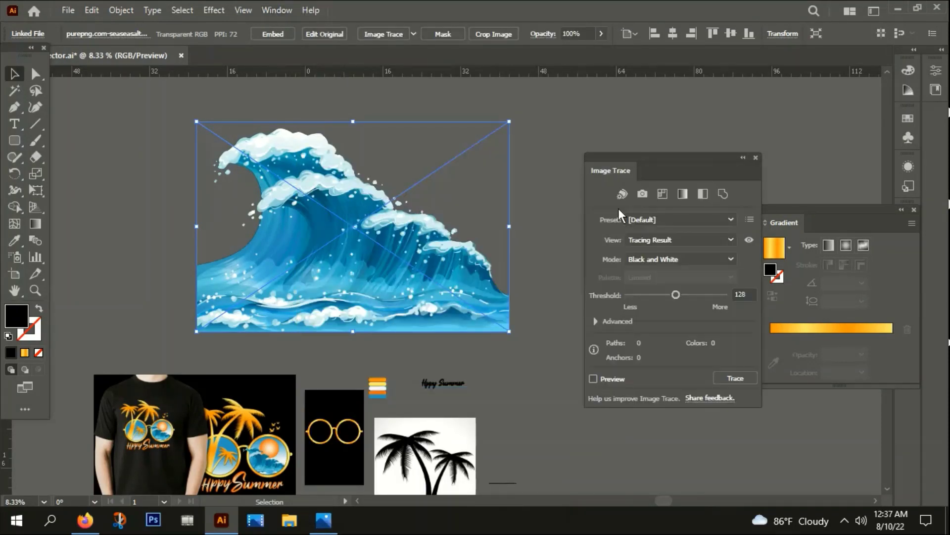
left_click(646, 219)
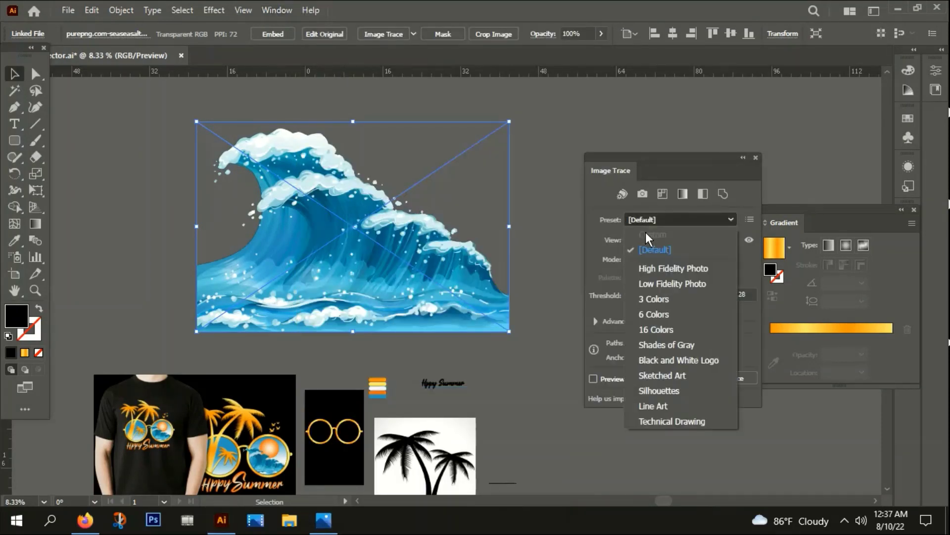
left_click(662, 284)
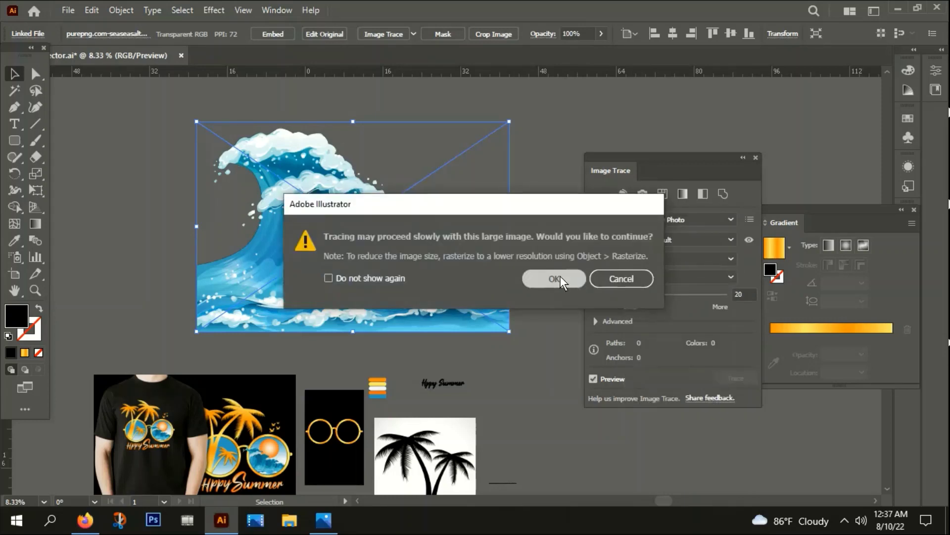
left_click(554, 278)
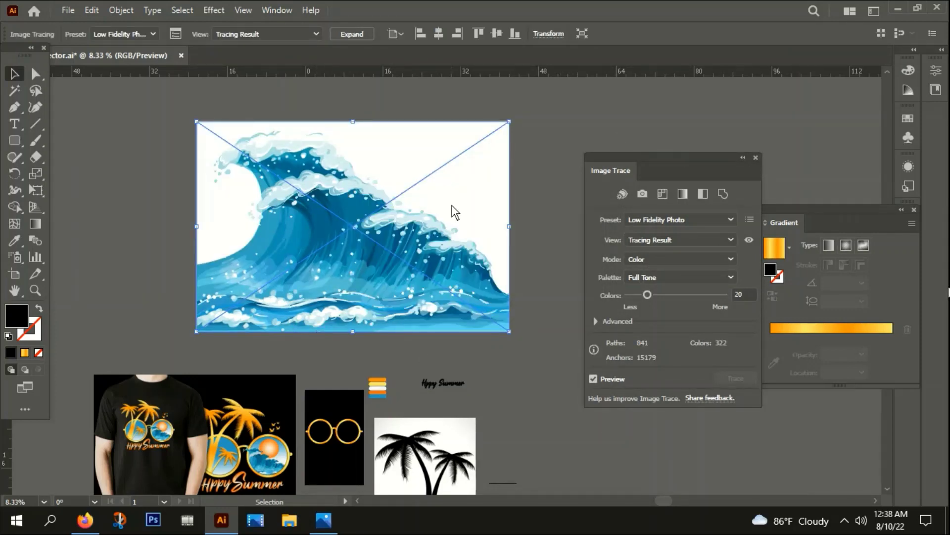
left_click(361, 36)
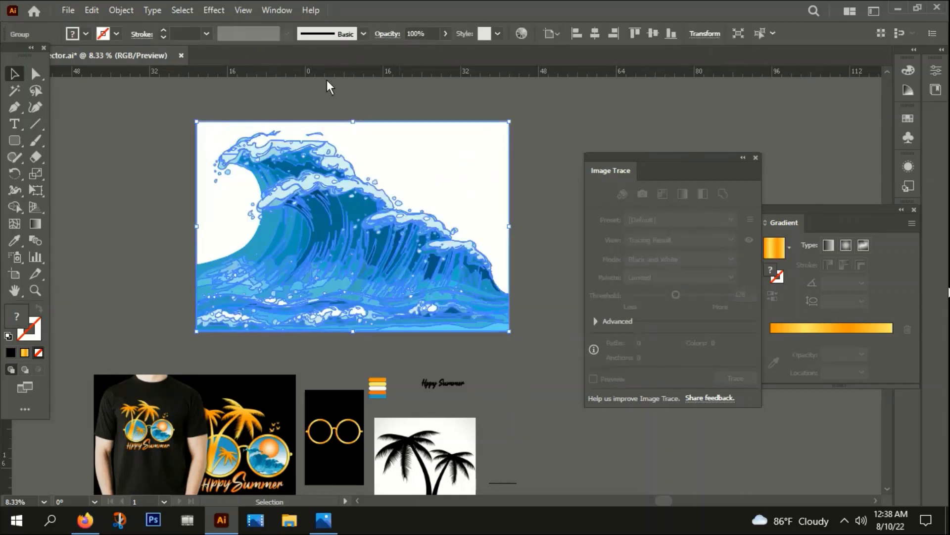
right_click(355, 180)
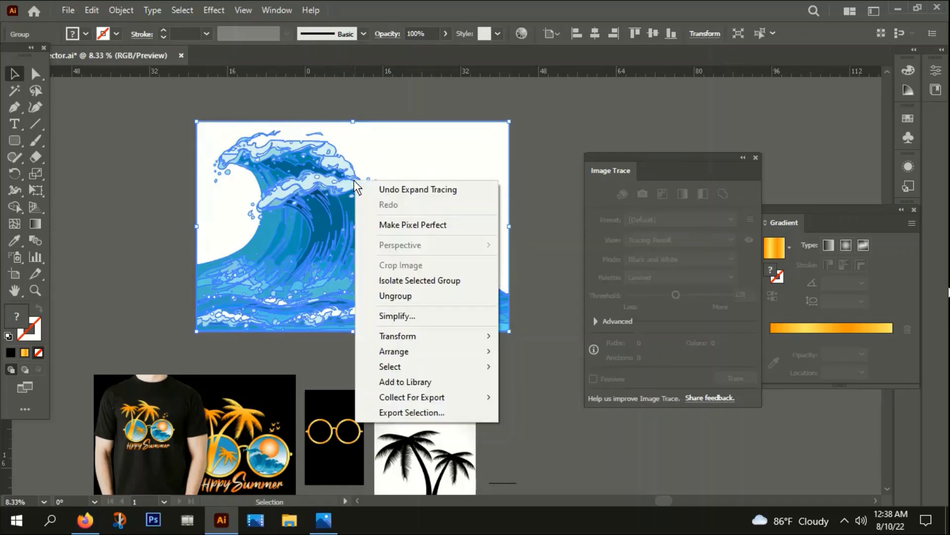
left_click(408, 294)
left_click(536, 103)
Delete the traced wave's white background and the stray light-blue fragment above the crest.
left_click(438, 161)
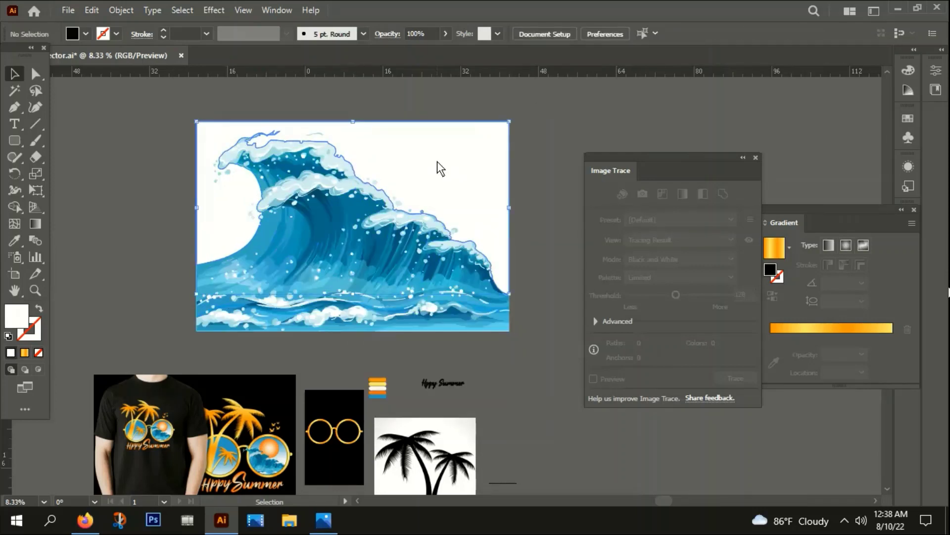
key("Delete")
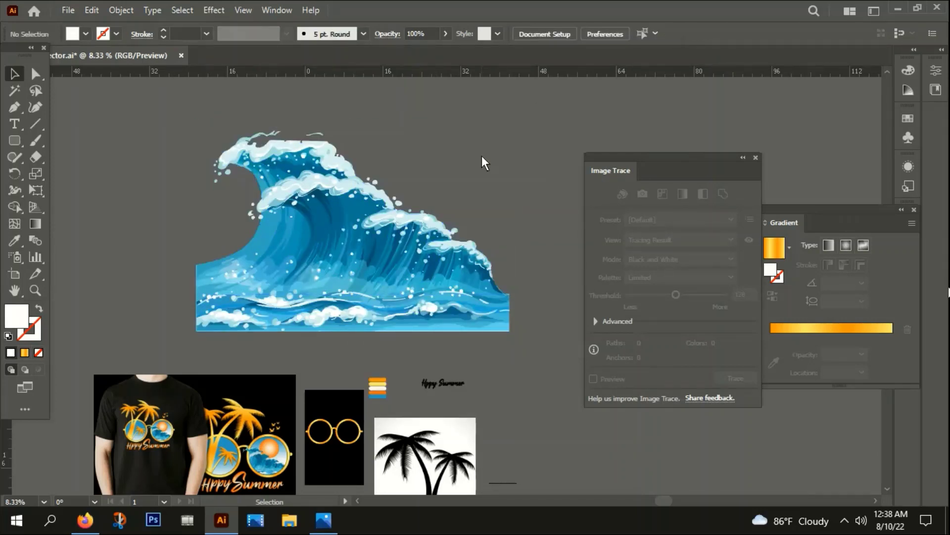
scroll(277, 138, "up", 5)
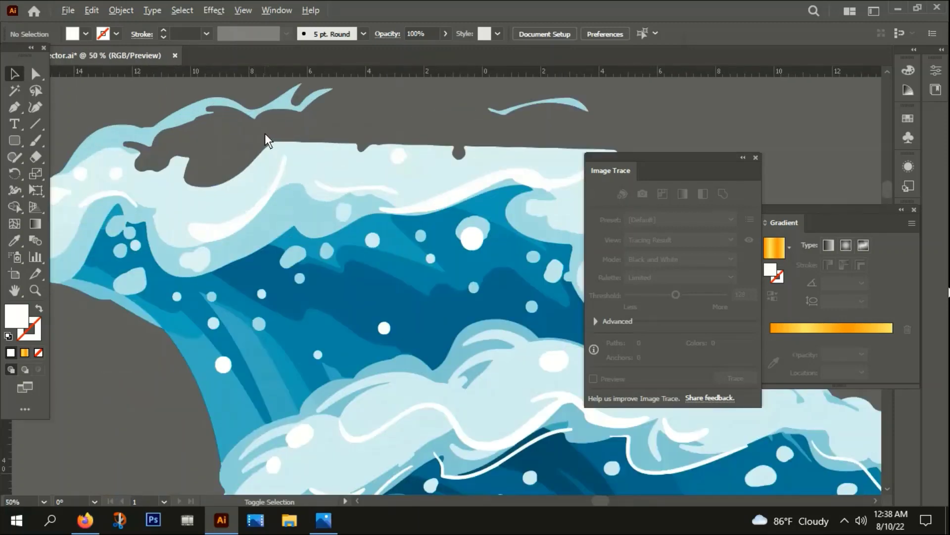
scroll(266, 133, "down", 2)
left_click(299, 165)
scroll(494, 214, "up", 3)
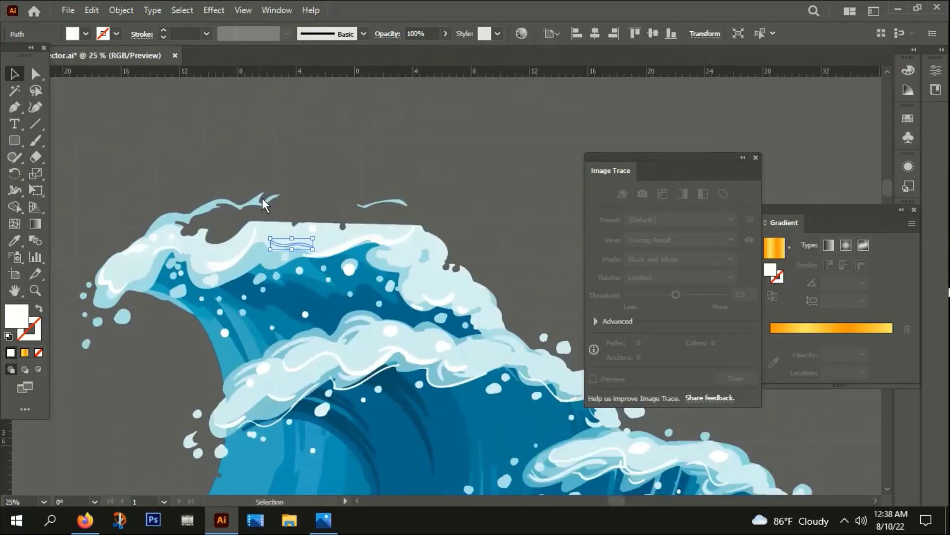
left_click(276, 186)
left_click(212, 204)
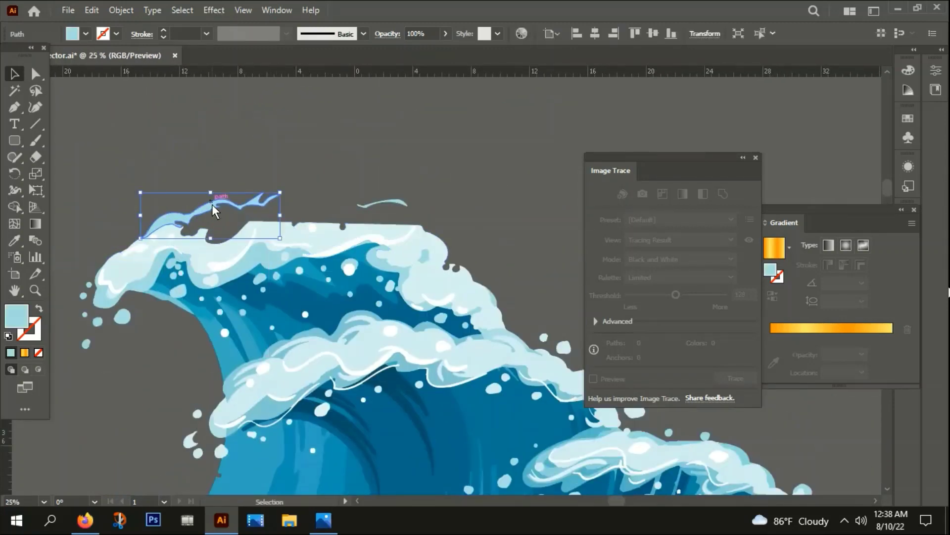
key("Delete")
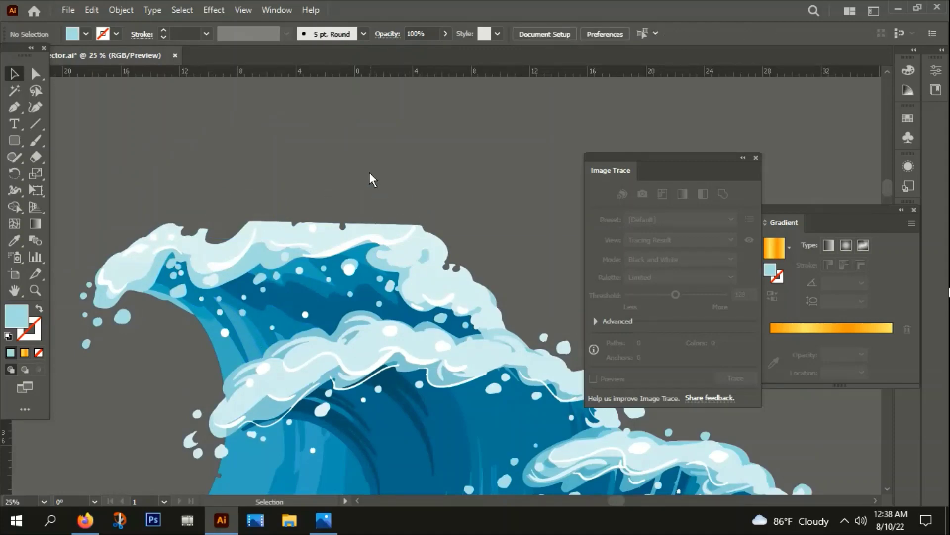
Select all the traced wave pieces and group them.
scroll(369, 172, "down", 2)
scroll(367, 174, "down", 1)
scroll(342, 179, "down", 1)
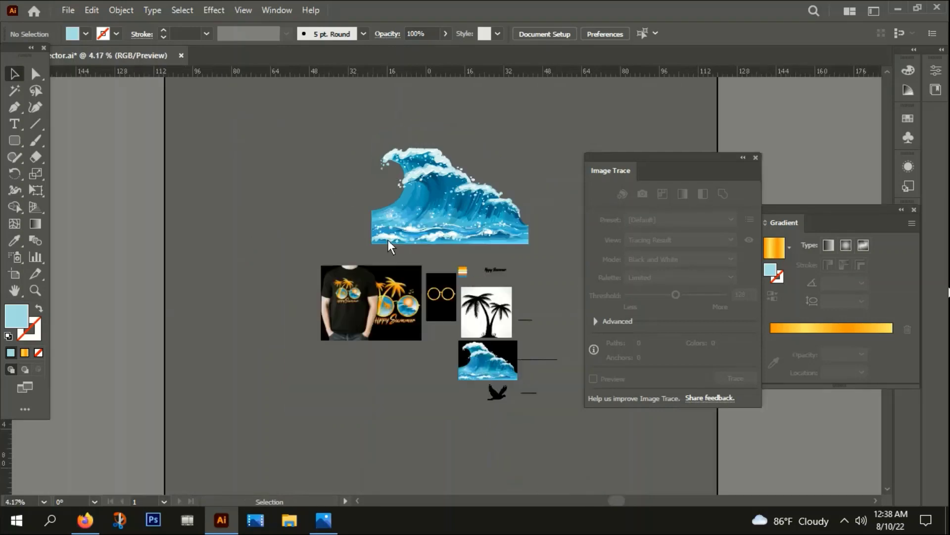
left_click(495, 248)
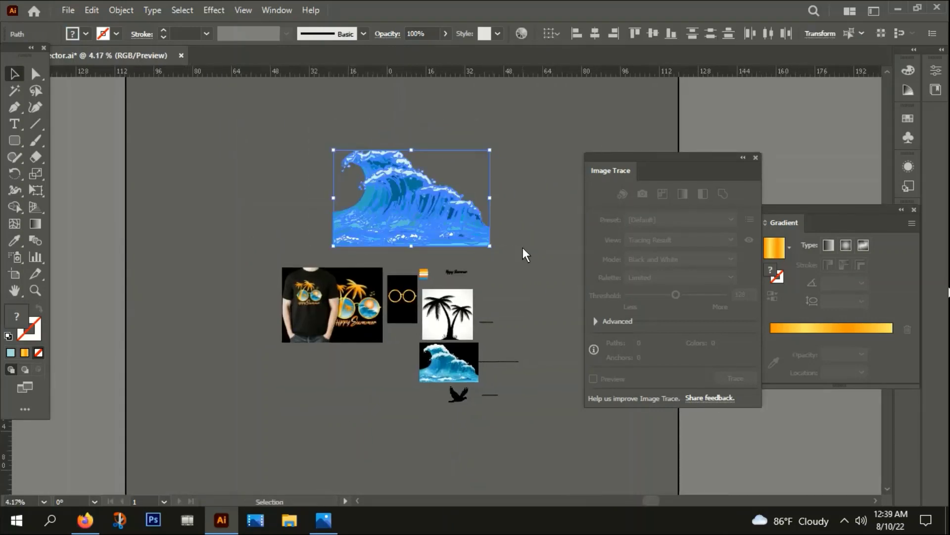
right_click(402, 191)
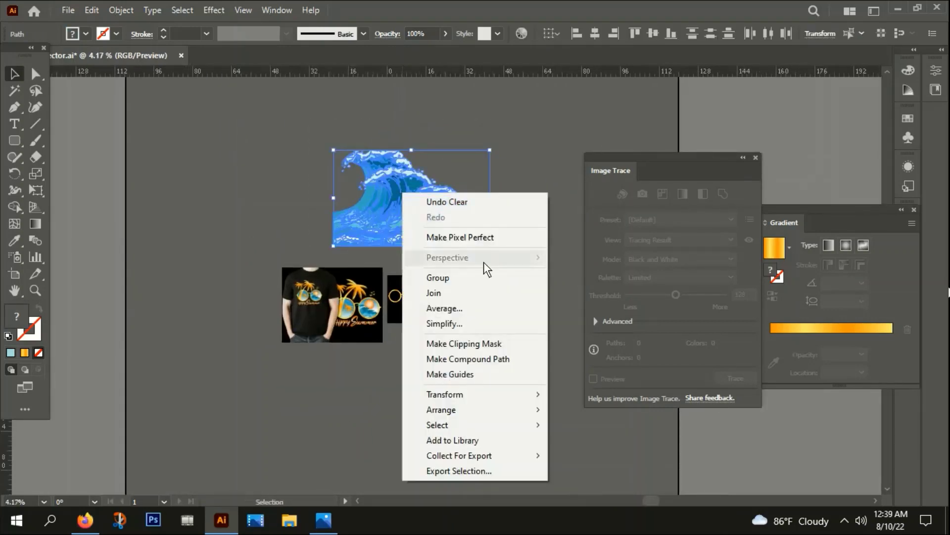
left_click(449, 278)
Move the wave group down, shrink it twice about its centre, and drag it onto the right lens.
left_click_drag(440, 219, 427, 311)
scroll(424, 307, "up", 1)
scroll(424, 307, "up", 2)
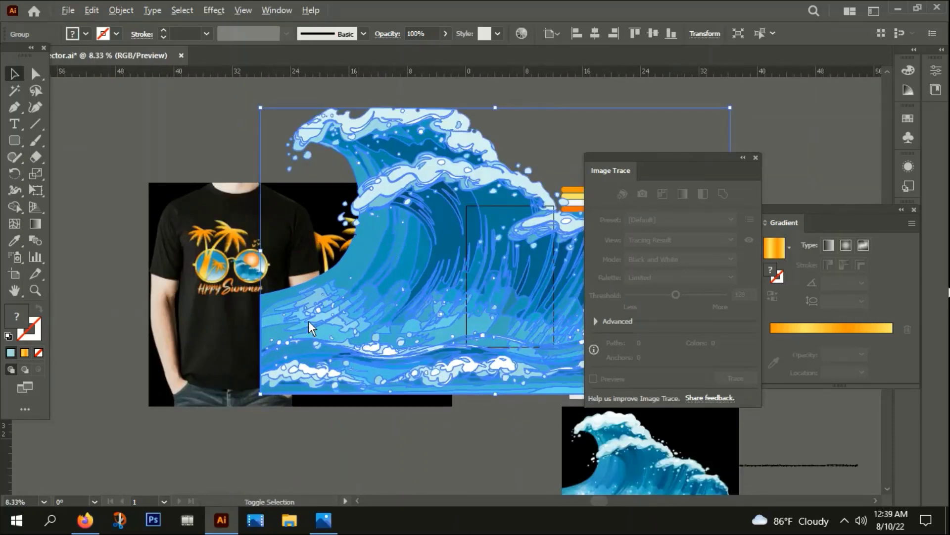
left_click_drag(264, 396, 404, 305)
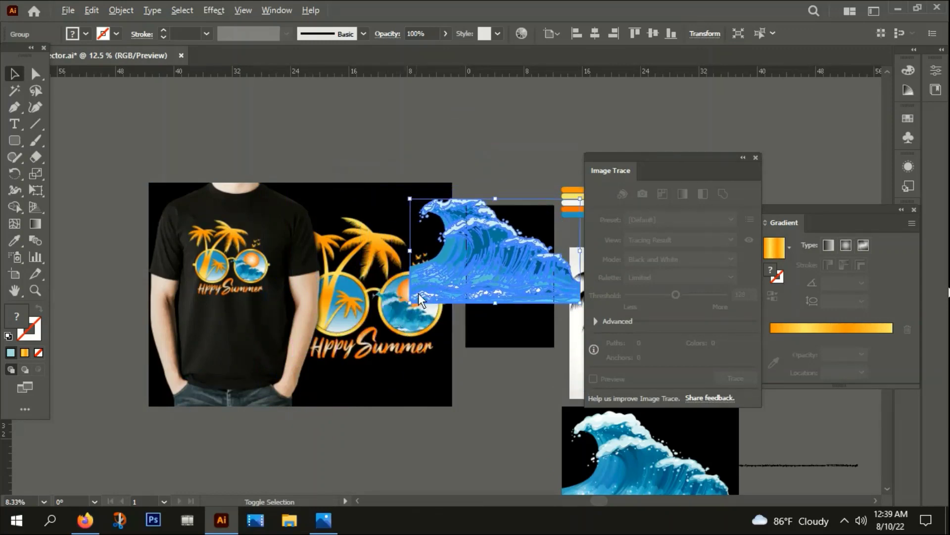
scroll(499, 277, "up", 3)
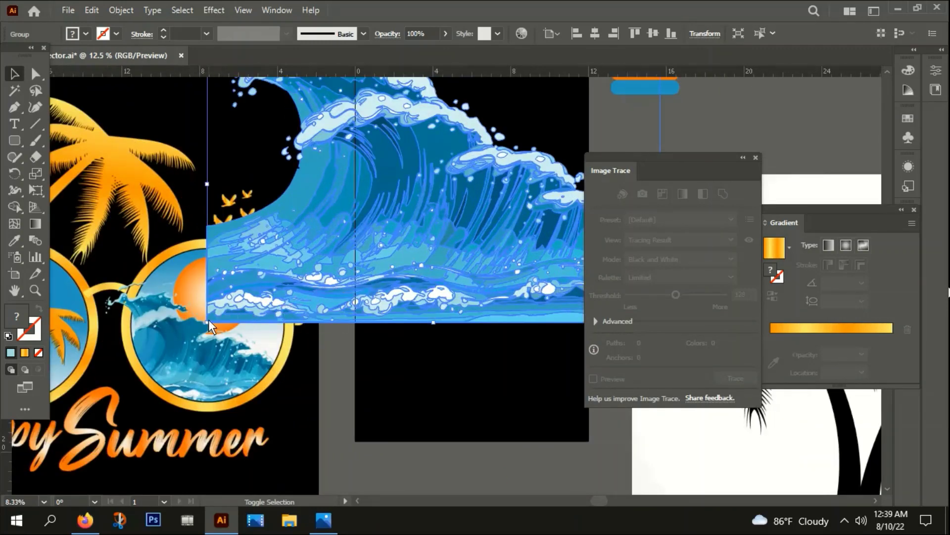
left_click_drag(209, 319, 364, 253)
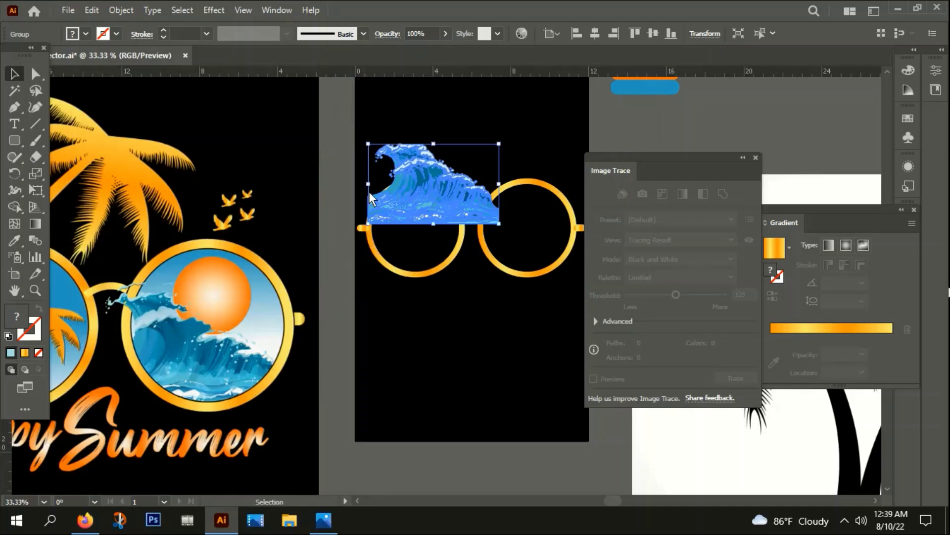
left_click_drag(433, 198, 529, 233)
Scale the wave down to fit inside the right lens and nudge it into place.
left_click_drag(515, 310, 331, 308)
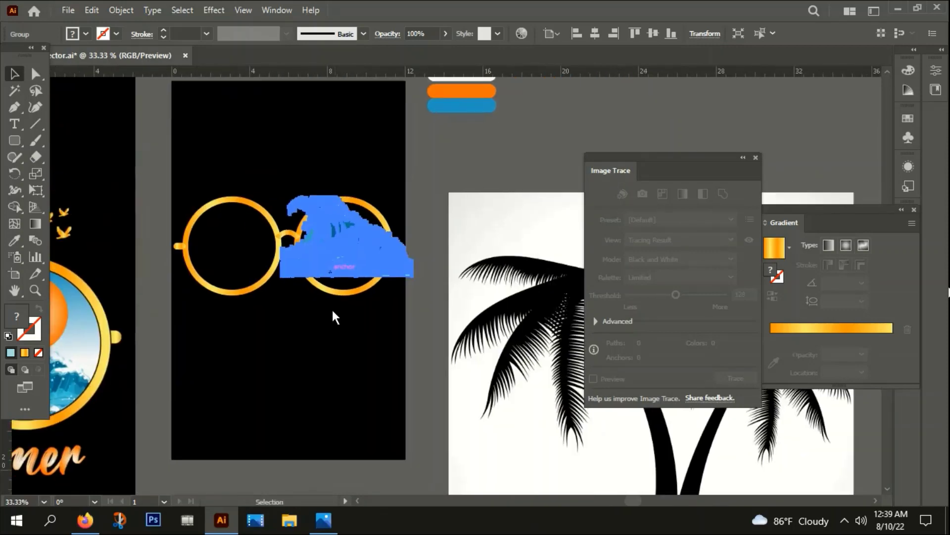
scroll(339, 263, "up", 2)
left_click_drag(340, 262, 336, 303)
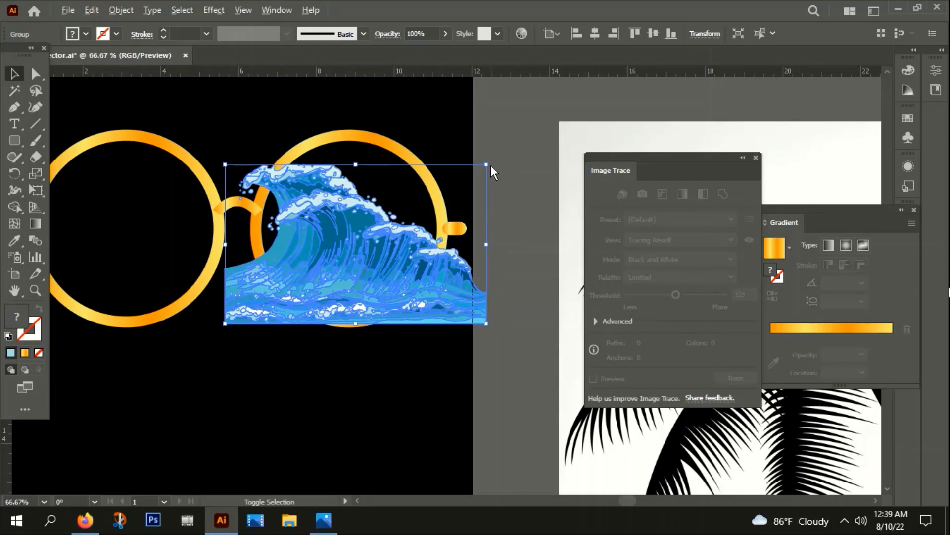
left_click_drag(485, 166, 464, 176)
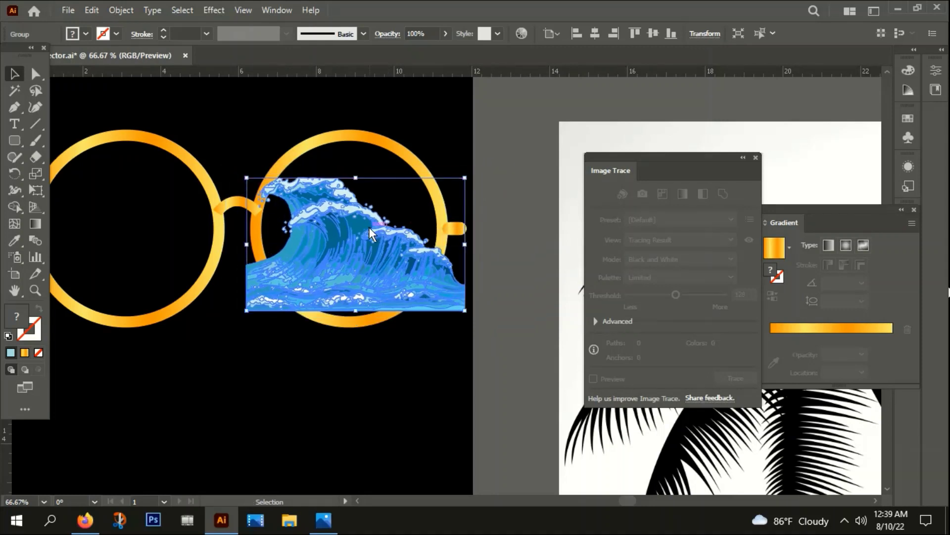
left_click_drag(369, 229, 233, 195)
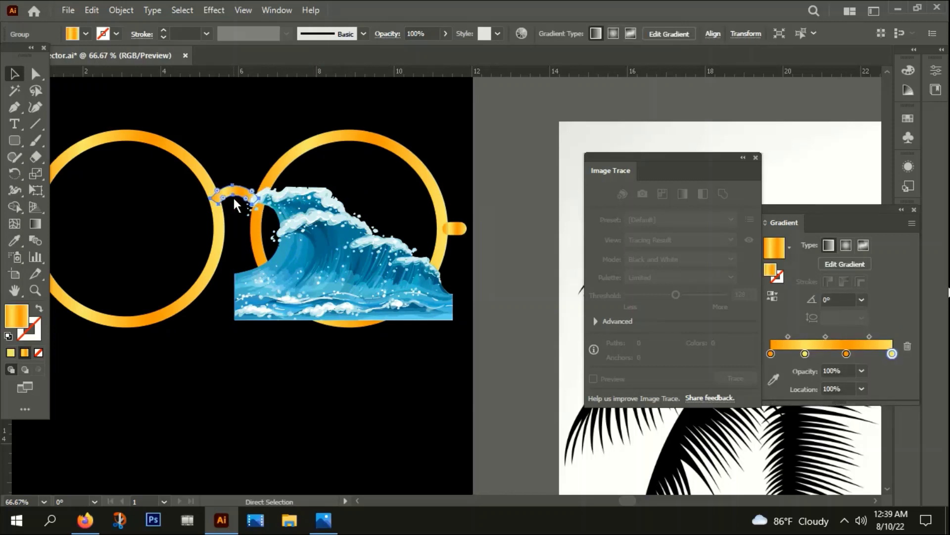
left_click(235, 204)
left_click(217, 204)
left_click(290, 170, "shift")
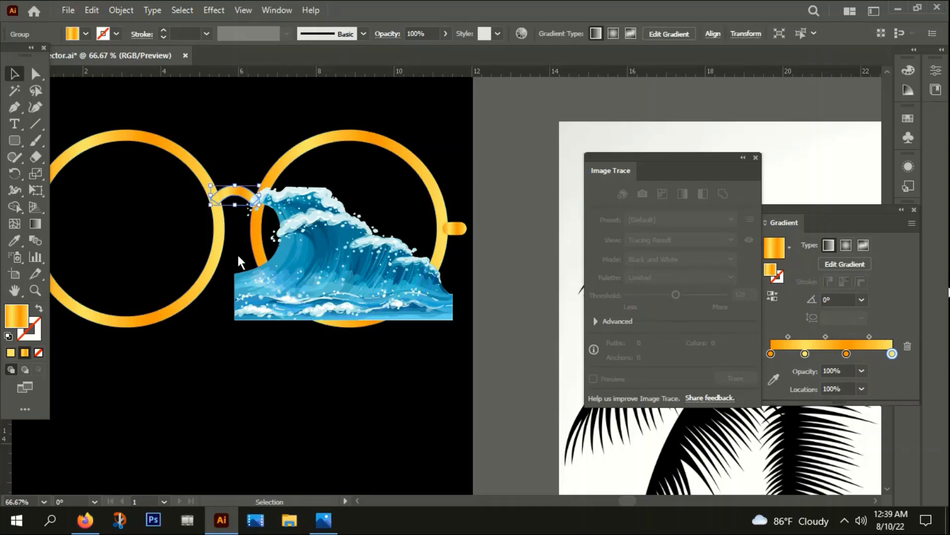
left_click(235, 362)
Fine-tune the wave's size and position so it fills the right lens, then zoom out to both artboards.
left_click_drag(250, 206, 331, 238)
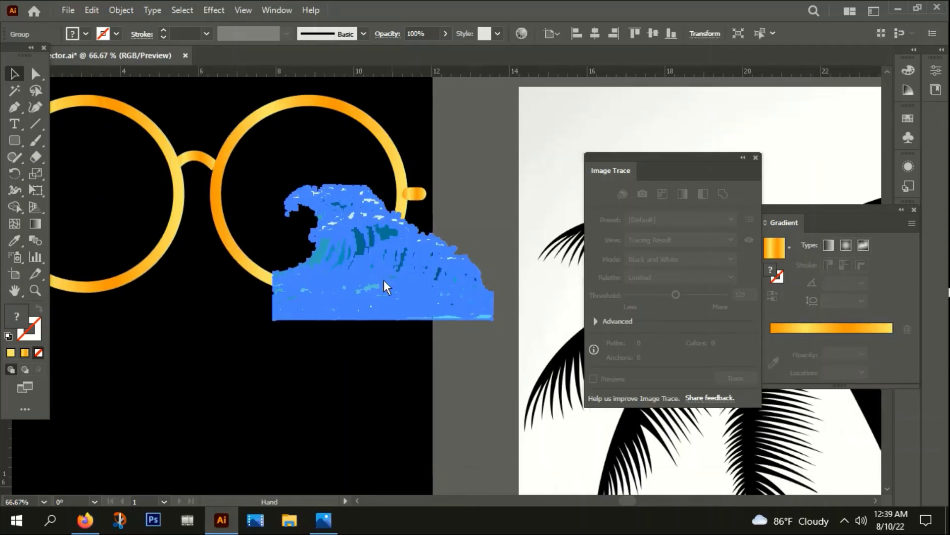
left_click_drag(405, 314, 304, 271)
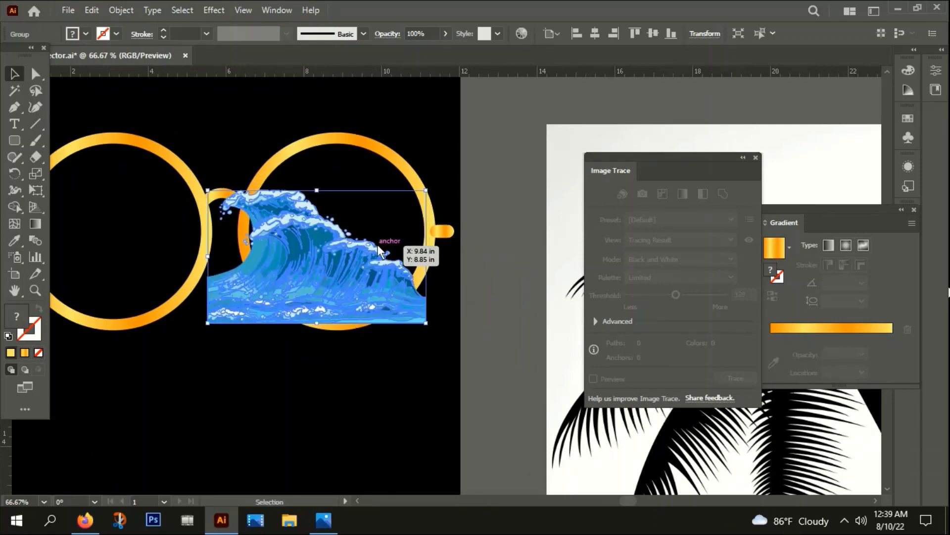
scroll(400, 200, "up", 1)
left_click_drag(372, 305, 379, 328)
mouse_move(448, 181)
left_mouse_down()
mouse_move(458, 178)
mouse_move(376, 236)
mouse_move(456, 174)
mouse_move(442, 191)
left_mouse_up()
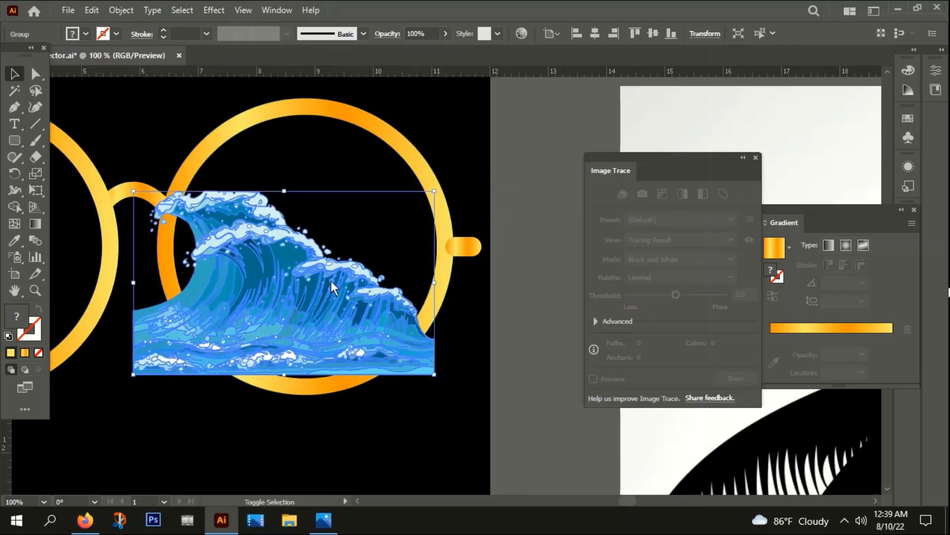
mouse_move(331, 281)
left_mouse_down()
mouse_move(337, 287)
mouse_move(325, 289)
left_mouse_up()
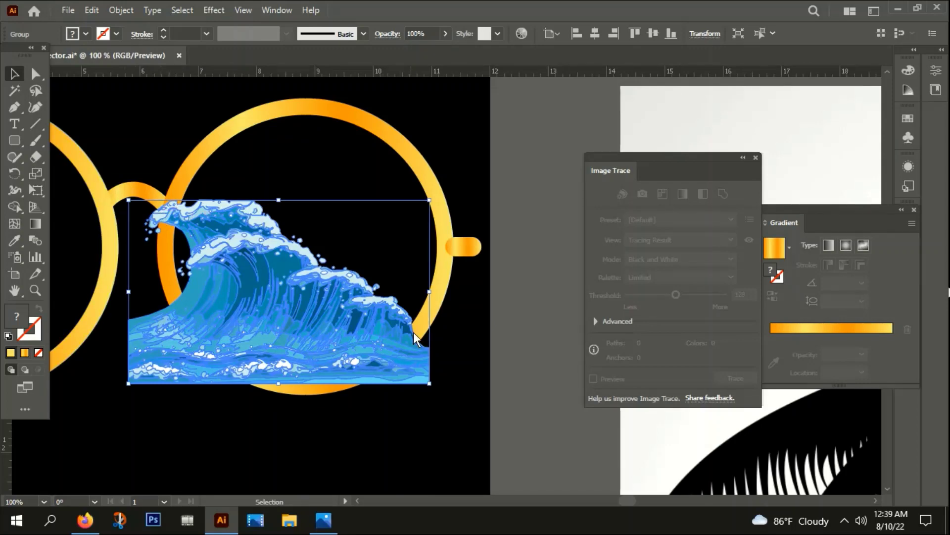
mouse_move(426, 379)
left_mouse_down()
mouse_move(451, 386)
mouse_move(440, 389)
left_mouse_up()
mouse_move(348, 330)
left_mouse_down()
mouse_move(361, 343)
mouse_move(346, 325)
mouse_move(357, 334)
left_mouse_up()
key("ctrl+minus")
key("ctrl+minus")
key("ctrl+minus")
key("ctrl+minus")
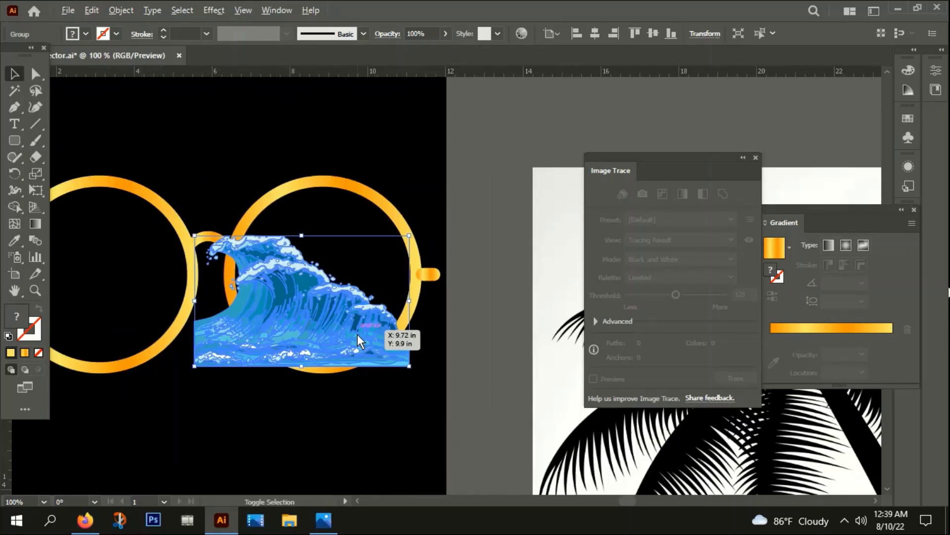
left_click_drag(334, 426, 496, 328)
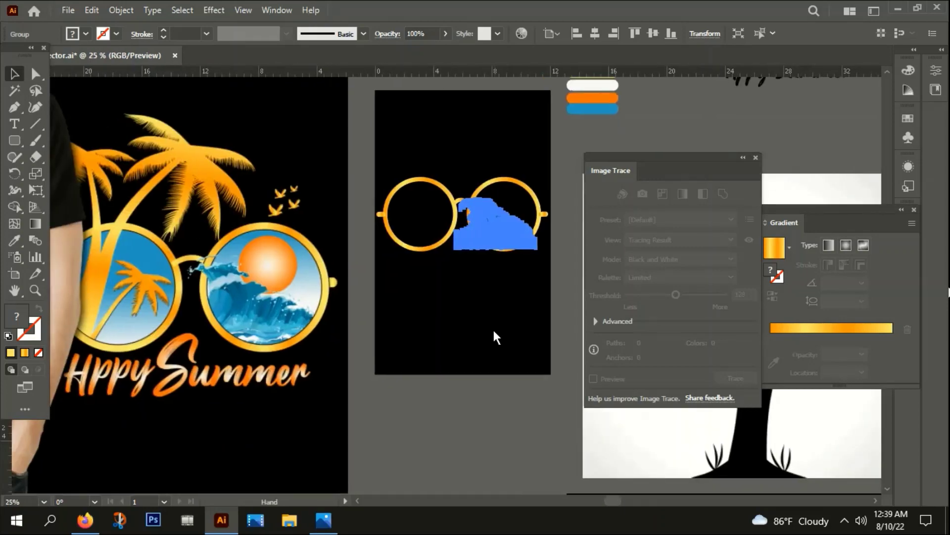
scroll(209, 315, "up", 4)
scroll(210, 314, "down", 4)
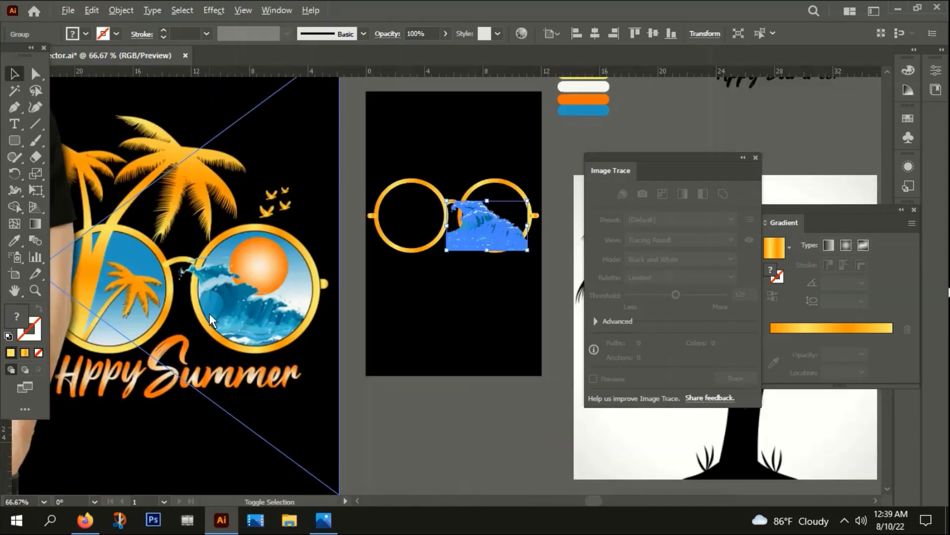
scroll(349, 321, "right", 2)
left_click(414, 295)
scroll(414, 296, "up", 3)
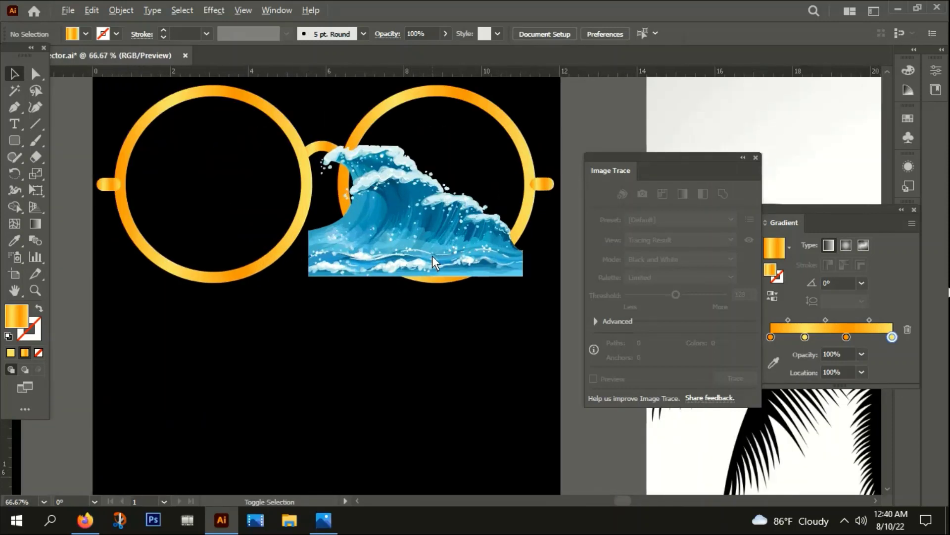
left_click(421, 210)
left_click_drag(414, 257, 278, 424)
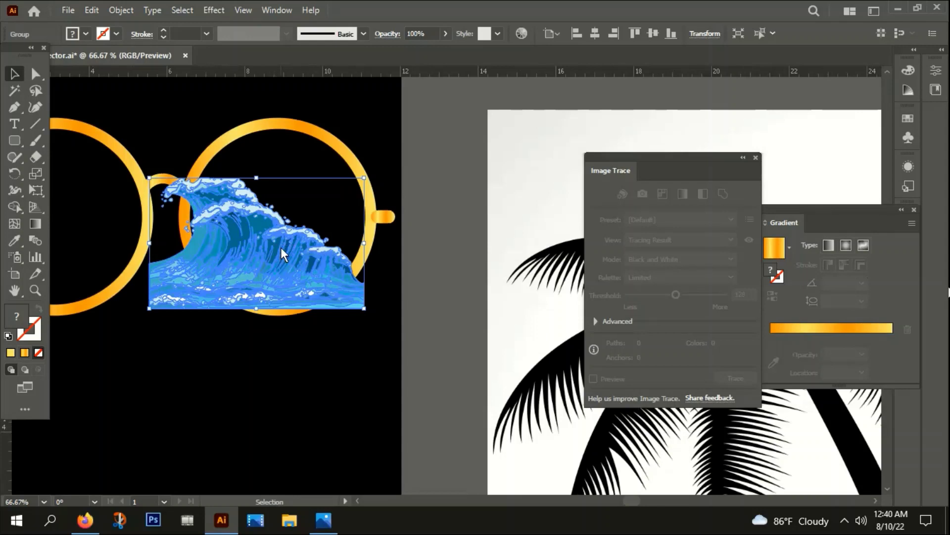
Cut the wave and paste it in back of the right lens ring, then check the layering.
key("ctrl+x")
left_click(268, 311)
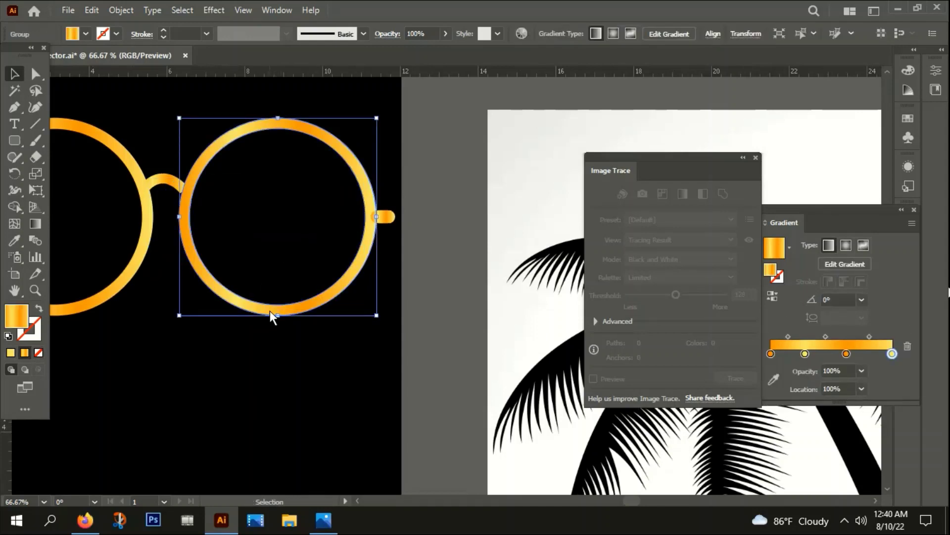
key("ctrl+b")
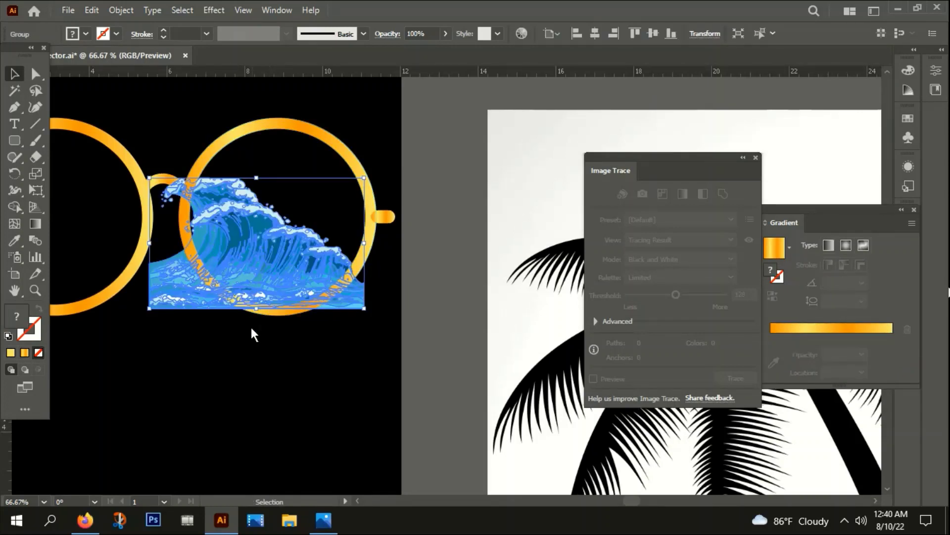
left_click(249, 333)
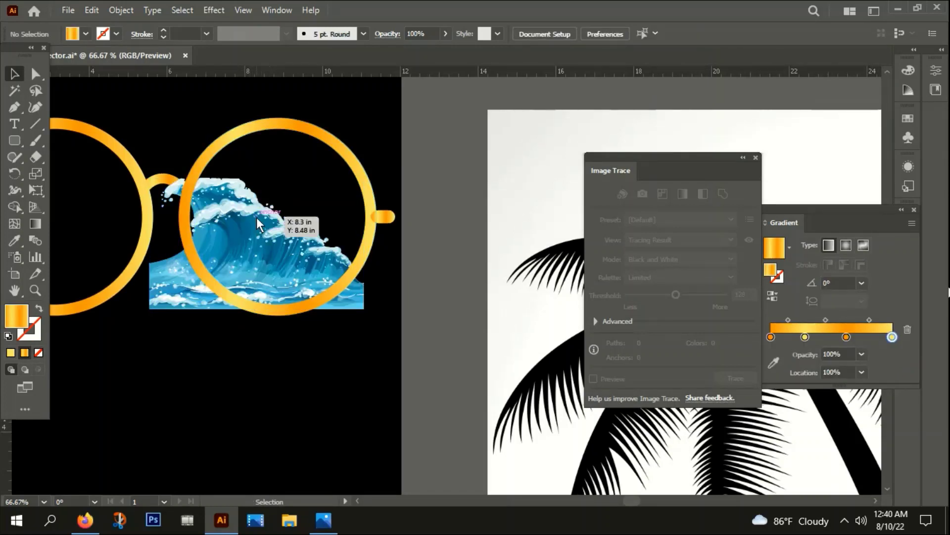
left_click(253, 243)
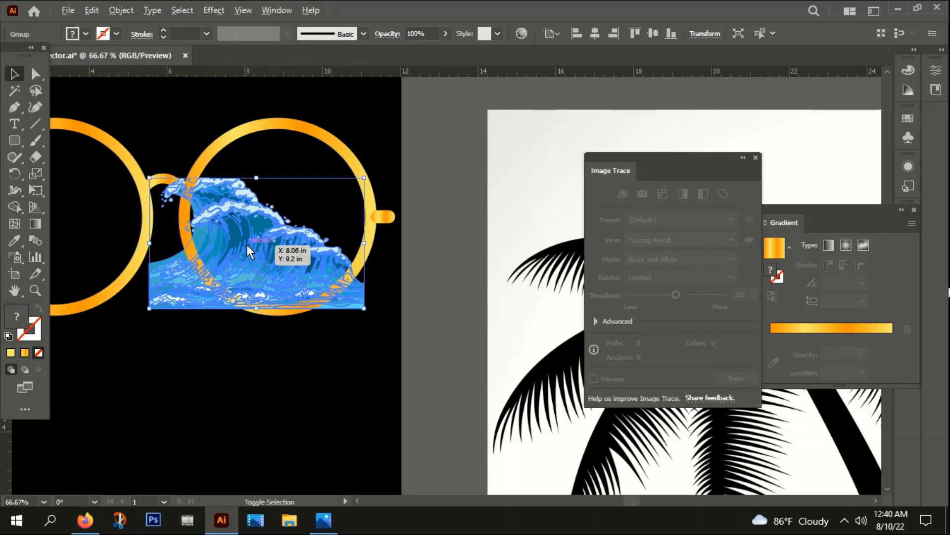
scroll(244, 247, "down", 1)
scroll(244, 247, "up", 2)
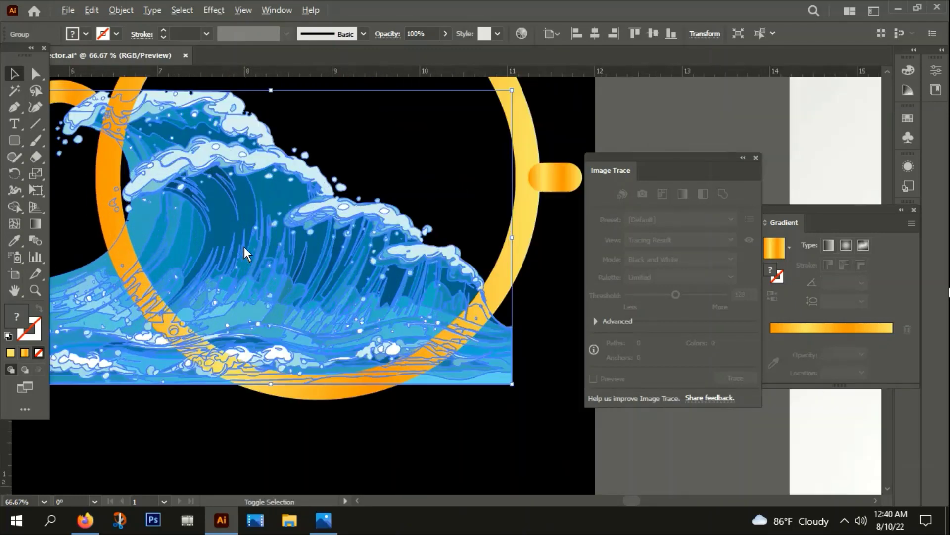
left_click(438, 171)
Inspect the wave beneath the rings by temporarily shifting them, then reselect the wave group.
scroll(356, 251, "down", 2)
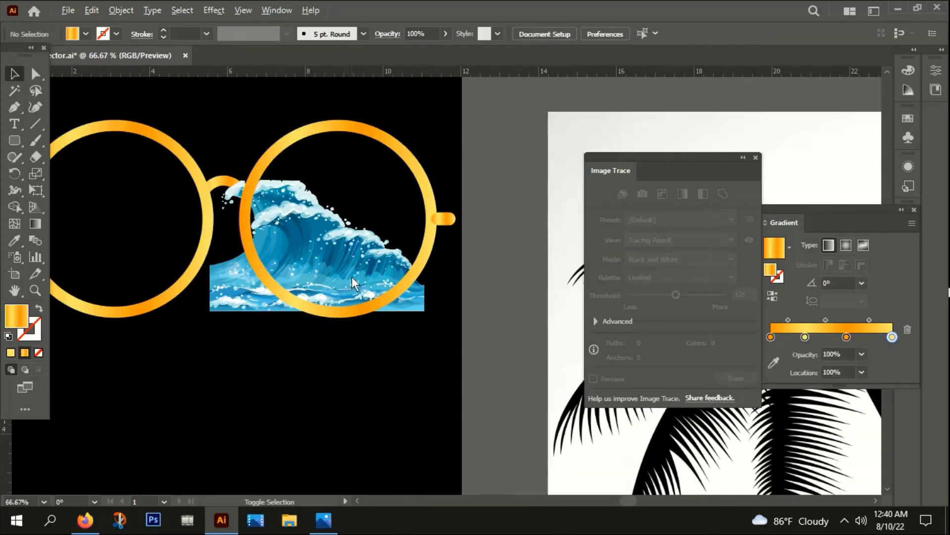
left_click(335, 237)
left_click(387, 142)
left_click(443, 218)
left_click_drag(143, 130, 189, 197)
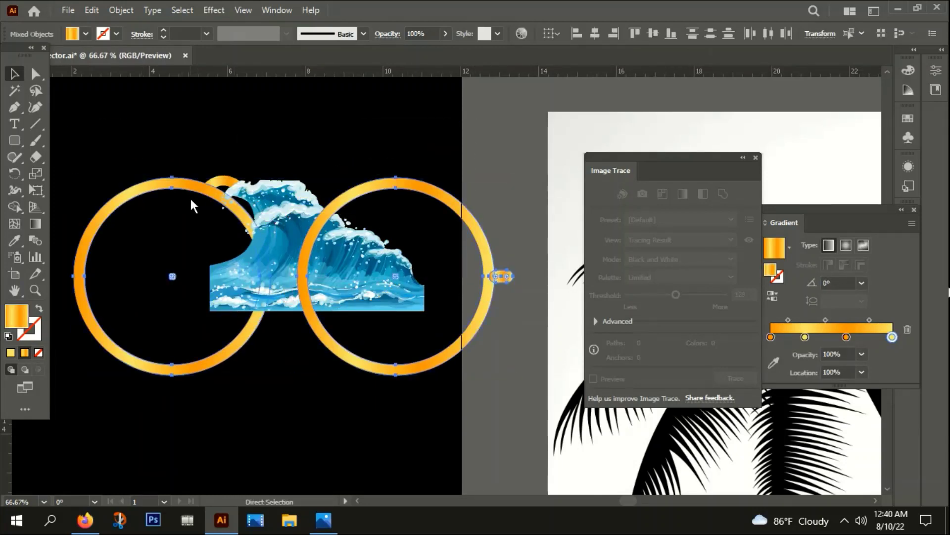
key("ctrl+z")
key("a")
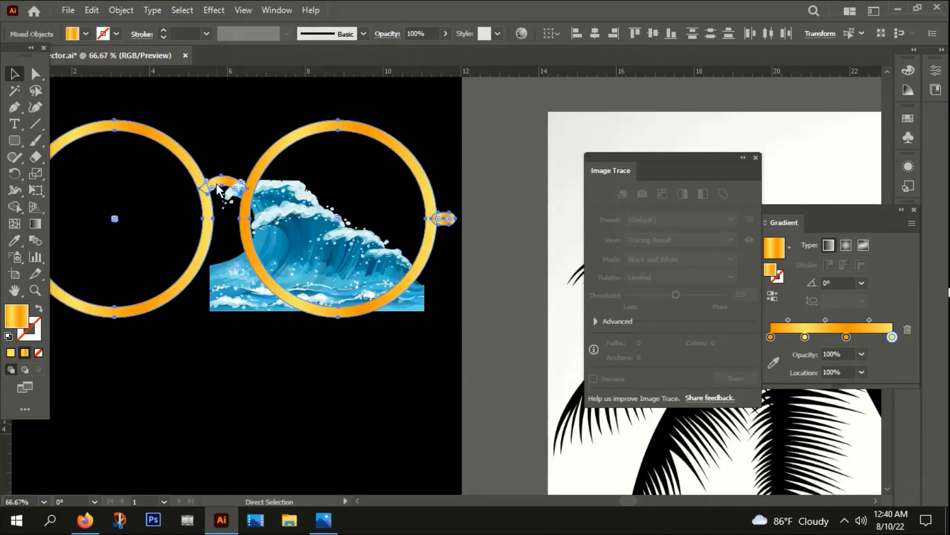
left_click(216, 184)
key("v")
left_click(294, 210)
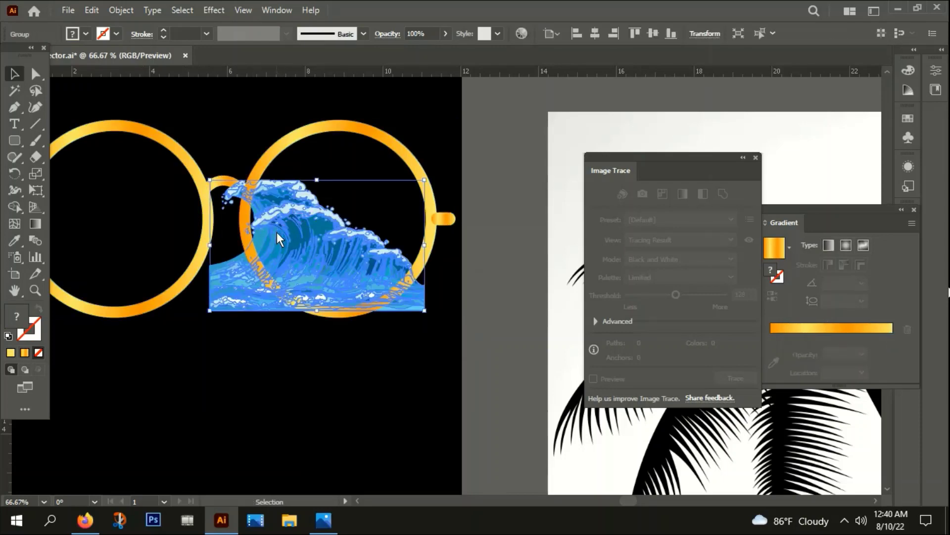
scroll(277, 281, "up", 3)
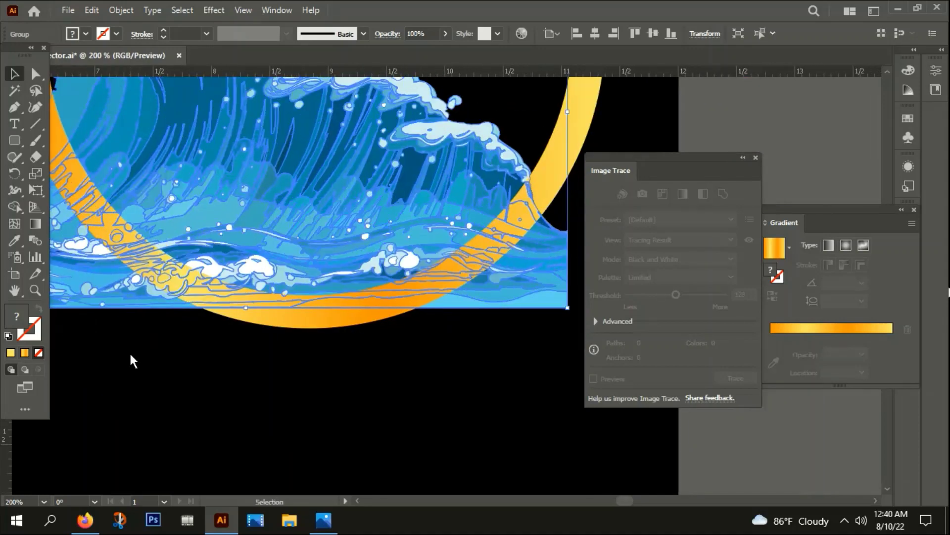
scroll(130, 351, "down", 3)
left_click_drag(288, 381, 377, 349)
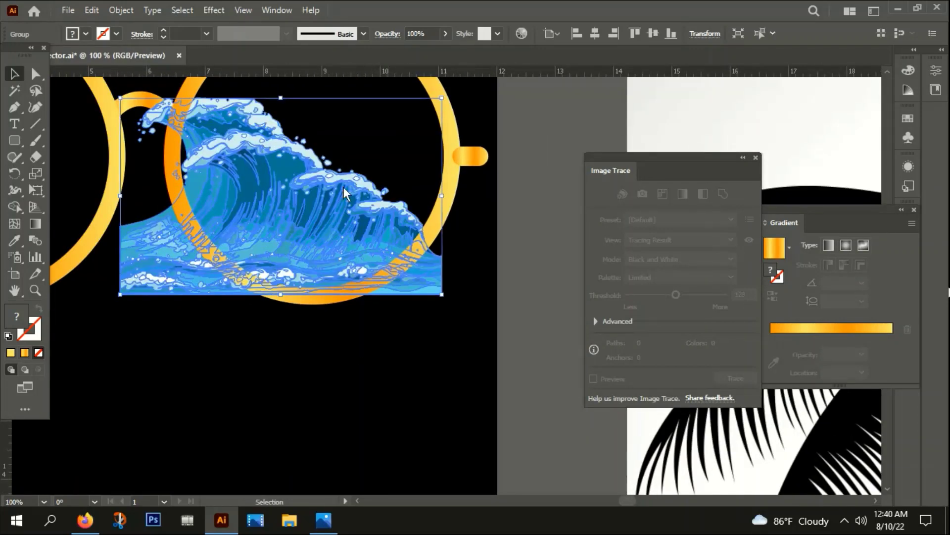
Erase the wave along the right ring's lower-left and lower-right edges.
left_click(34, 158)
scroll(175, 277, "up", 2)
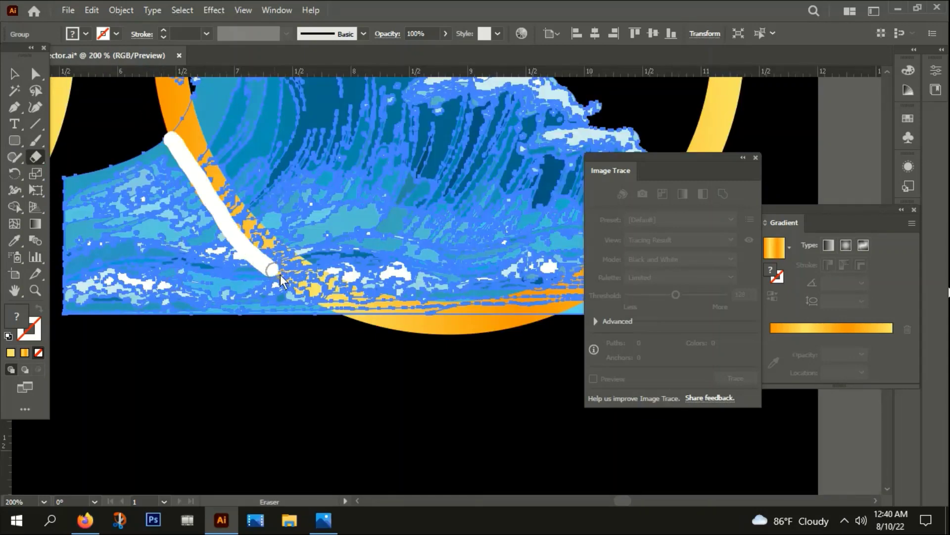
left_click_drag(378, 319, 376, 317)
scroll(371, 322, "down", 1)
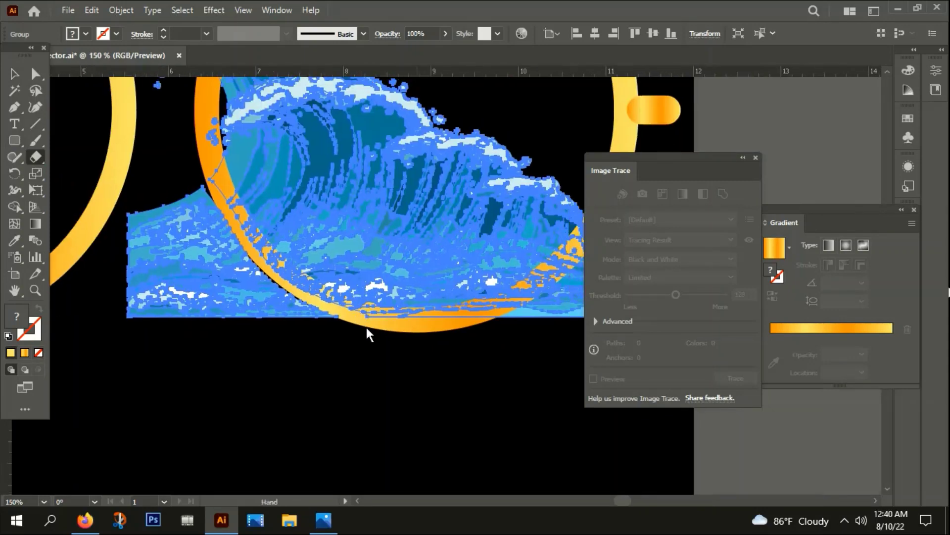
scroll(347, 326, "right", 3)
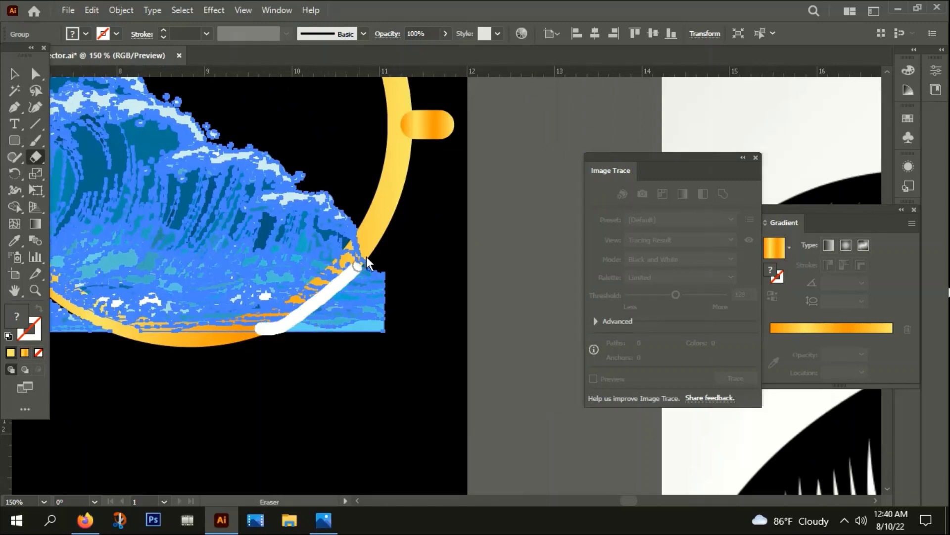
left_click_drag(366, 256, 381, 246)
scroll(382, 245, "down", 4)
Select the wave group and adjust its size from the corner handle.
left_click(14, 73)
left_click(278, 270)
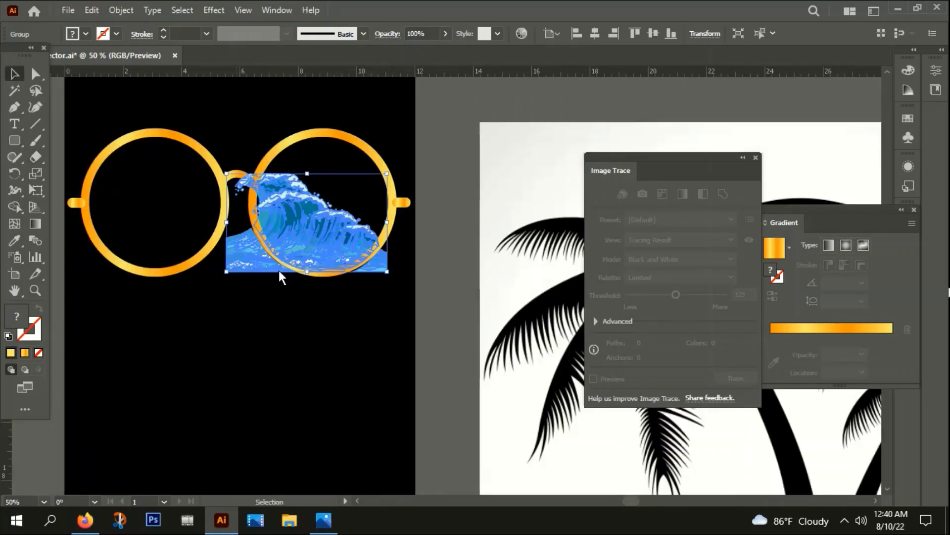
left_click(285, 276)
scroll(363, 289, "up", 2)
left_click_drag(394, 269, 432, 222)
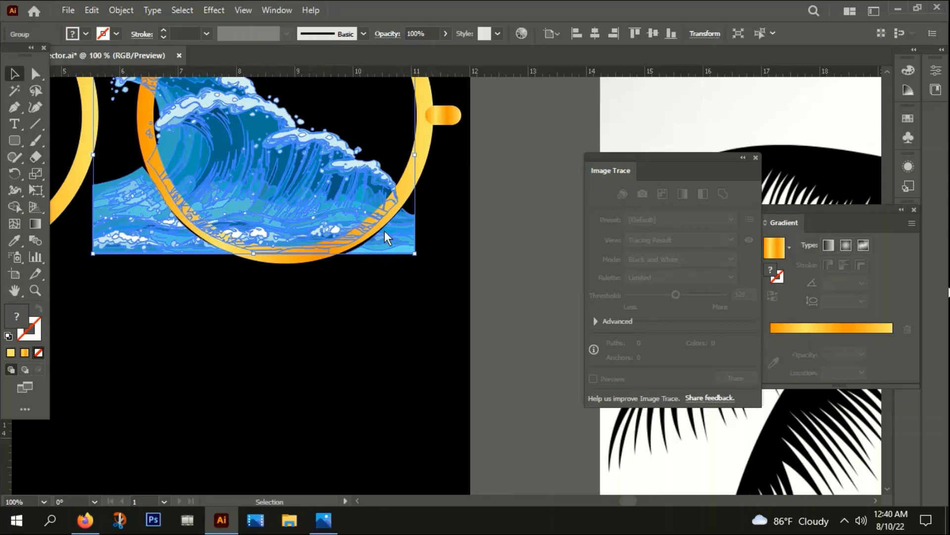
scroll(366, 277, "down", 1)
left_click_drag(399, 260, 389, 254)
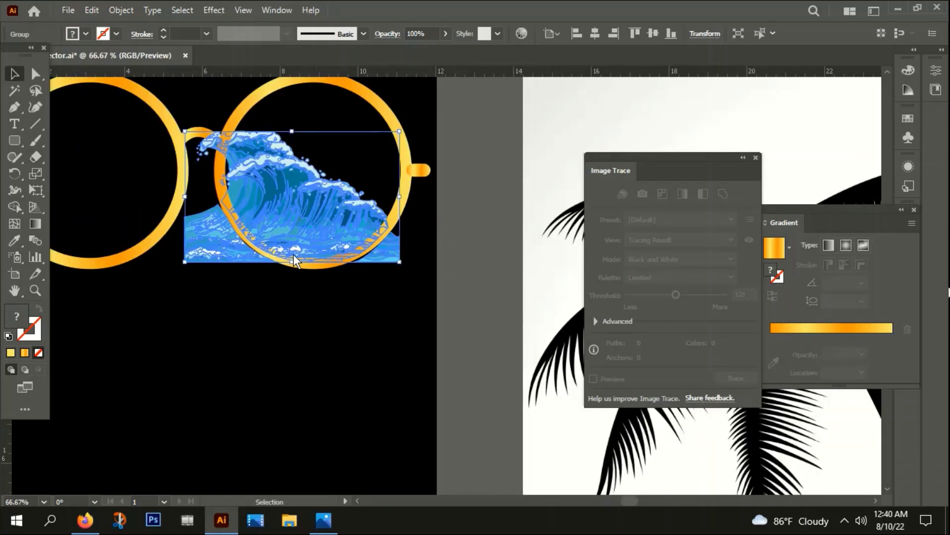
left_click(293, 256)
Ungroup the wave, then delete its lower strip and the right-hand fragment.
right_click(276, 155)
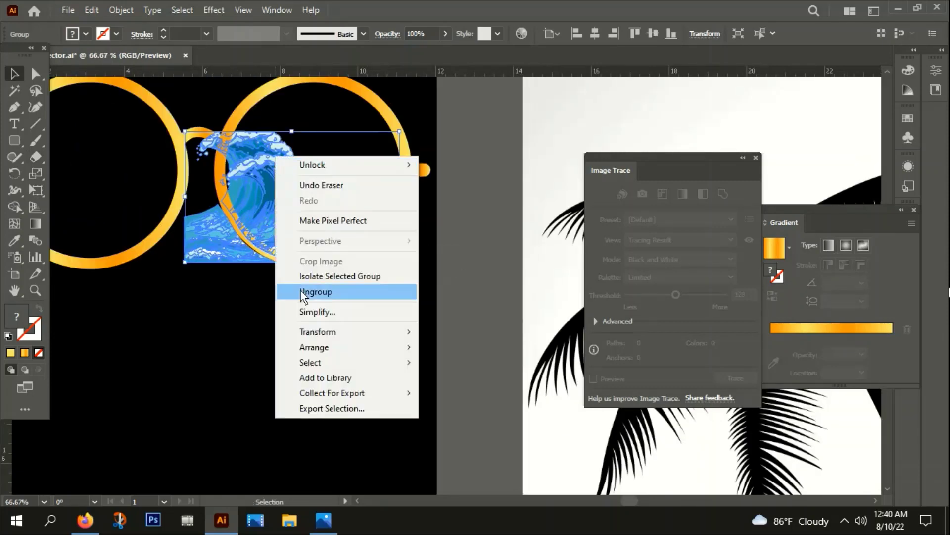
left_click(308, 293)
left_click(347, 341)
scroll(399, 297, "up", 2)
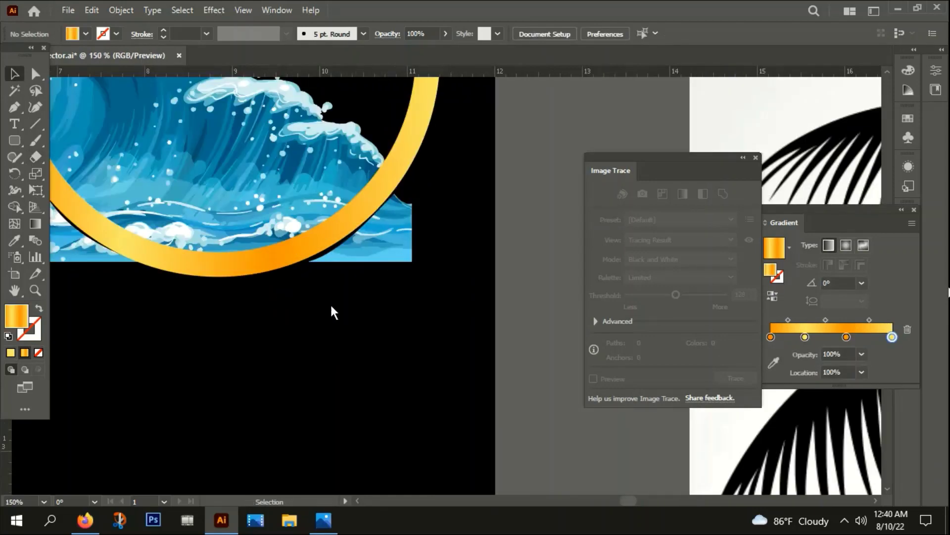
left_click_drag(328, 310, 443, 242)
key("Delete")
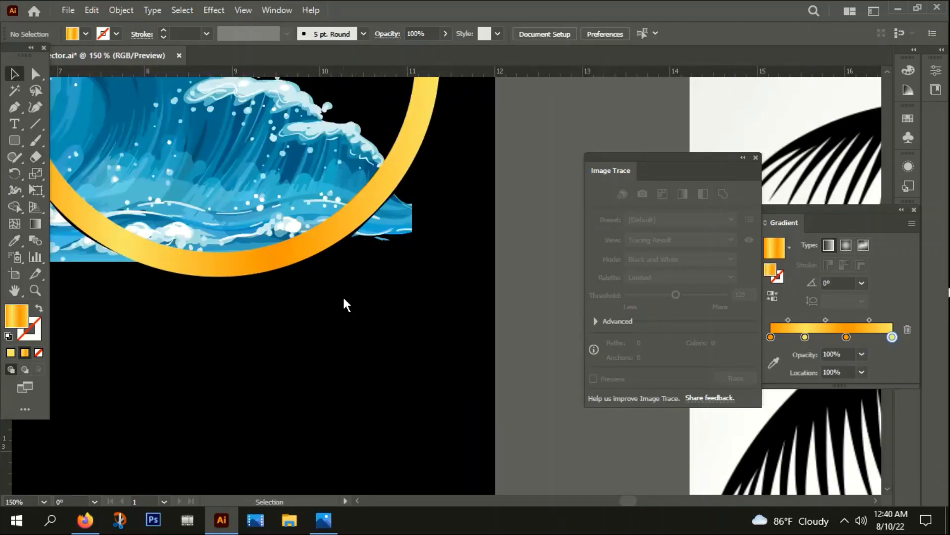
left_click_drag(347, 296, 458, 204)
left_click(380, 303)
left_click_drag(379, 298, 435, 197)
key("Delete")
Delete the blue sliver by the ring and the fragments left and lower-left of the right lens.
left_click_drag(356, 270, 427, 230)
left_click(375, 283)
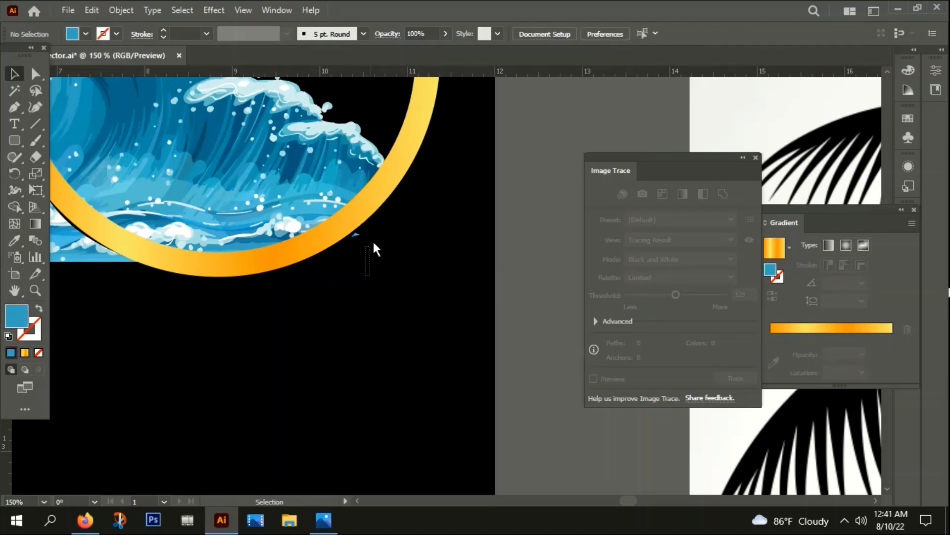
left_click_drag(357, 228, 355, 229)
key("Delete")
key("ctrl+minus")
key("ctrl+minus")
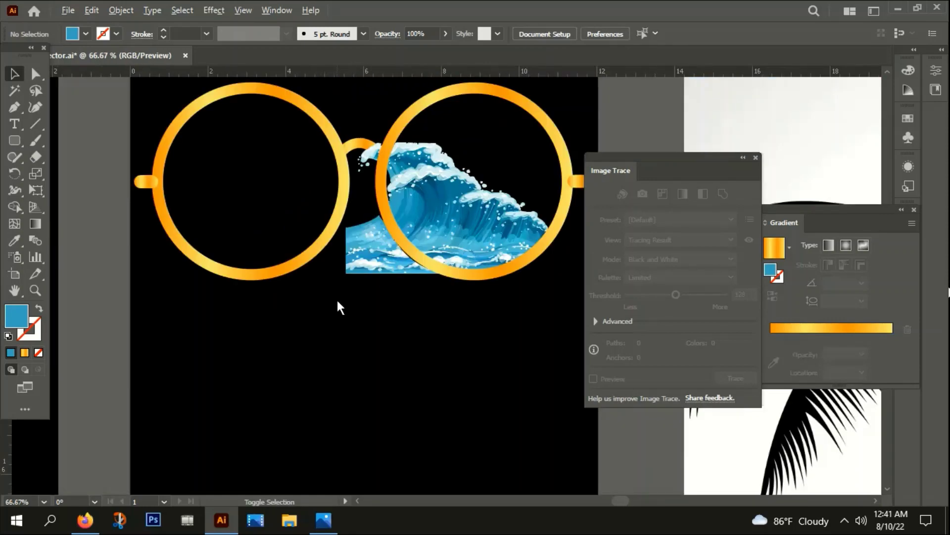
left_click_drag(328, 206, 412, 292)
key("Delete")
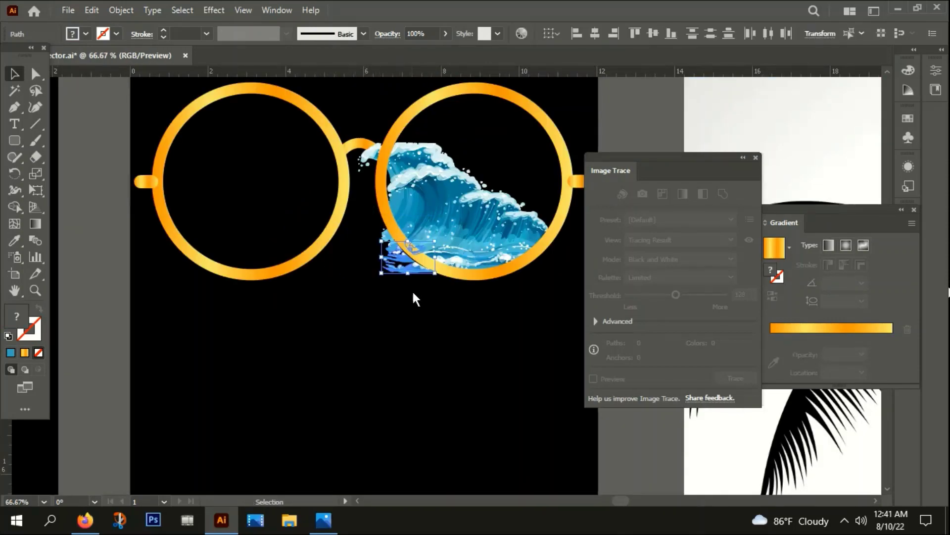
key("Delete")
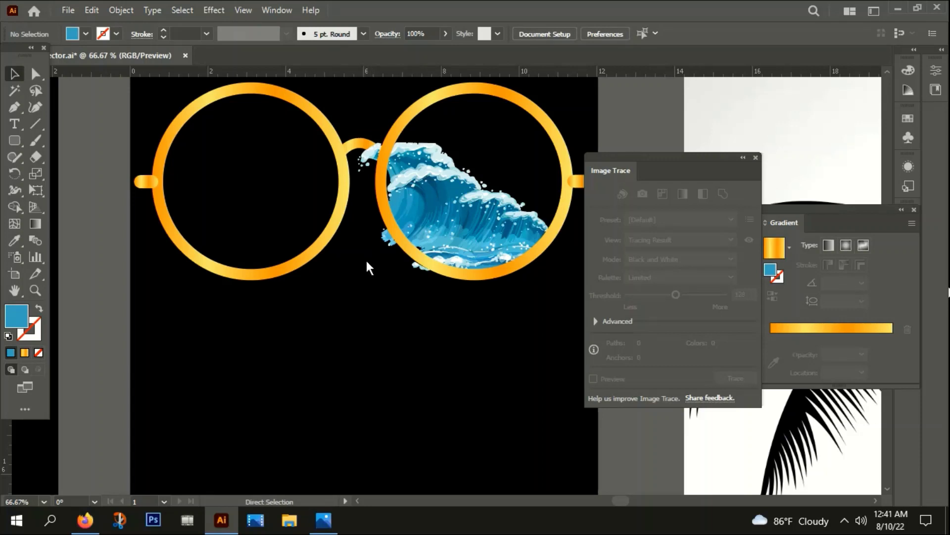
key("ctrl+z")
left_click(367, 236)
left_click_drag(387, 262, 420, 293)
key("Delete")
key("Delete")
key("Delete")
key("Delete")
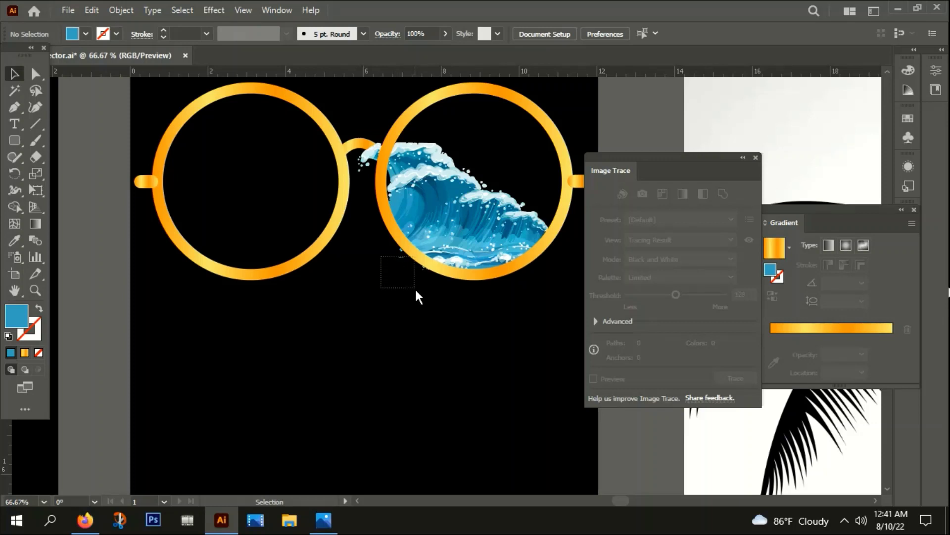
Delete the remaining small wave bits along the ring's edges.
left_click_drag(424, 282, 420, 280)
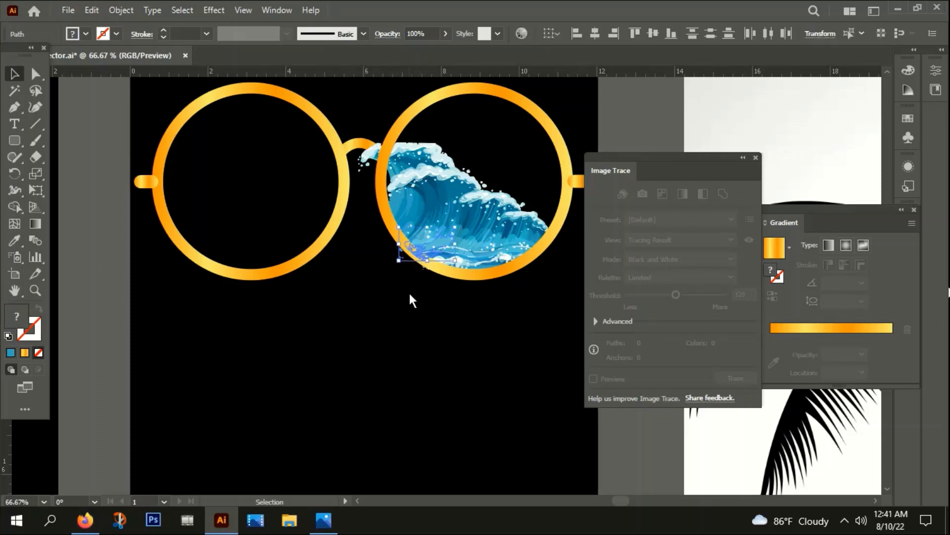
key("Delete")
left_click_drag(388, 251, 400, 274)
key("Delete")
scroll(400, 275, "up", 4)
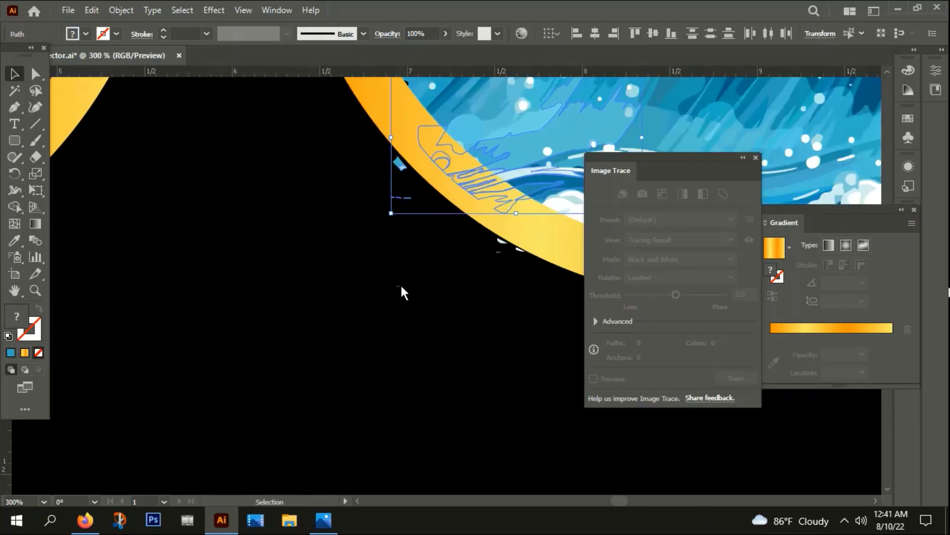
key("Delete")
left_click_drag(381, 189, 475, 237)
key("Delete")
key("Delete")
scroll(384, 275, "down", 2)
key("Delete")
scroll(261, 285, "up", 3)
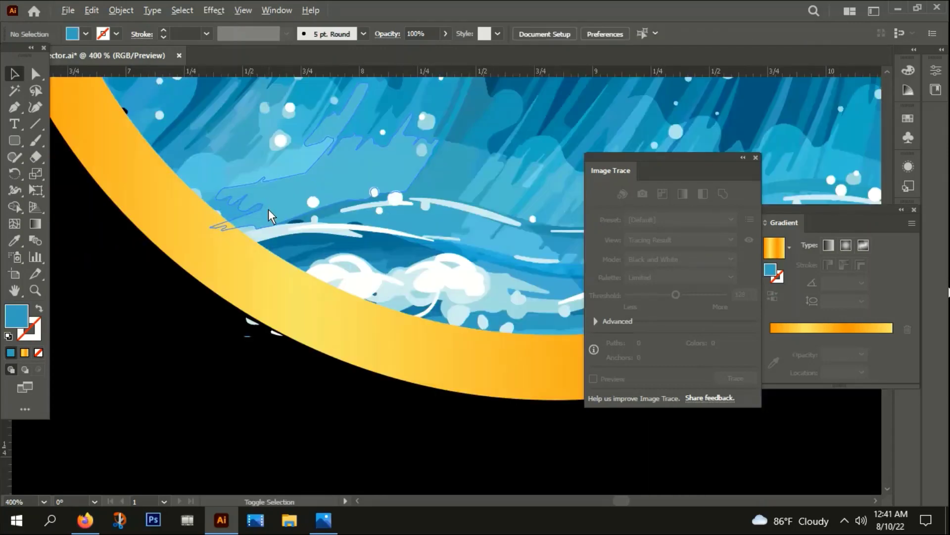
left_click_drag(199, 312, 270, 366)
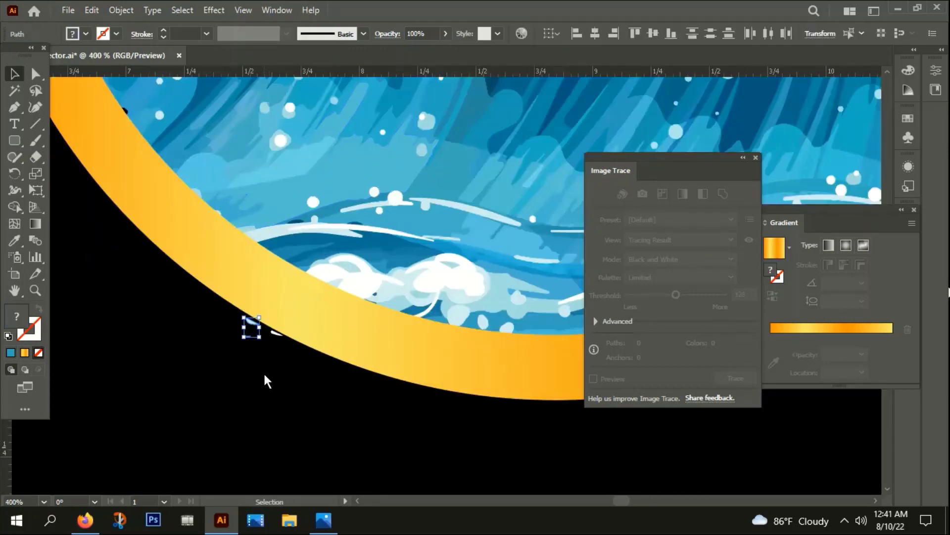
key("Delete")
left_click_drag(210, 312, 281, 393)
key("Delete")
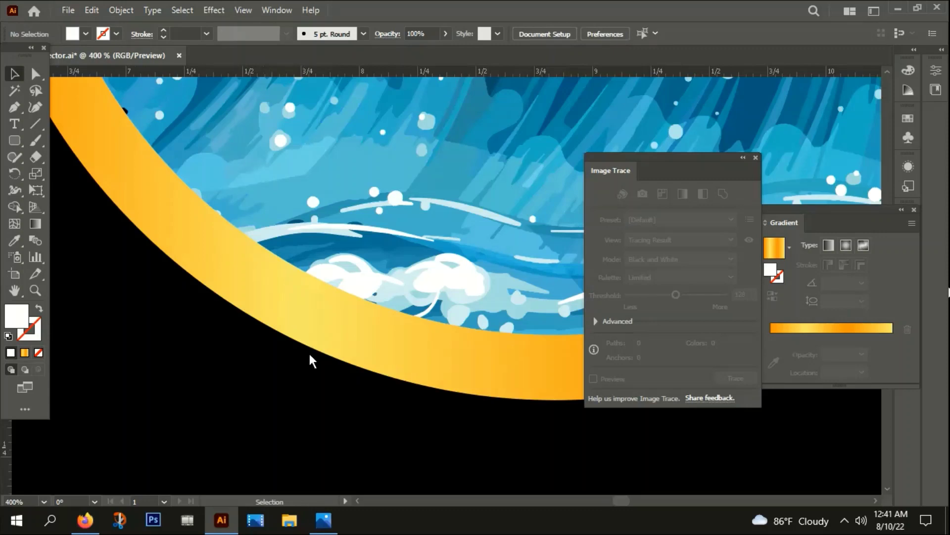
scroll(308, 351, "down", 4)
Group all the remaining wave pieces together.
left_click_drag(180, 118, 467, 434)
right_click(369, 295)
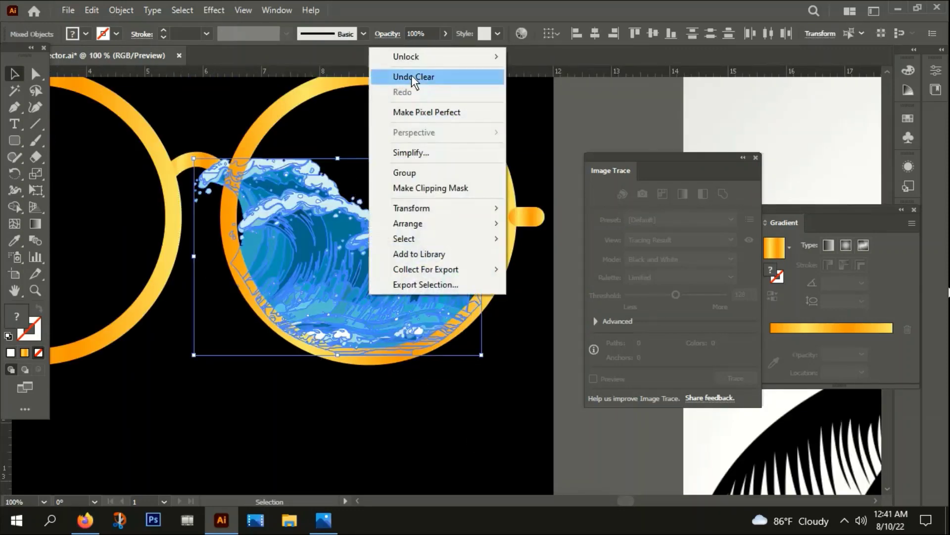
left_click(410, 171)
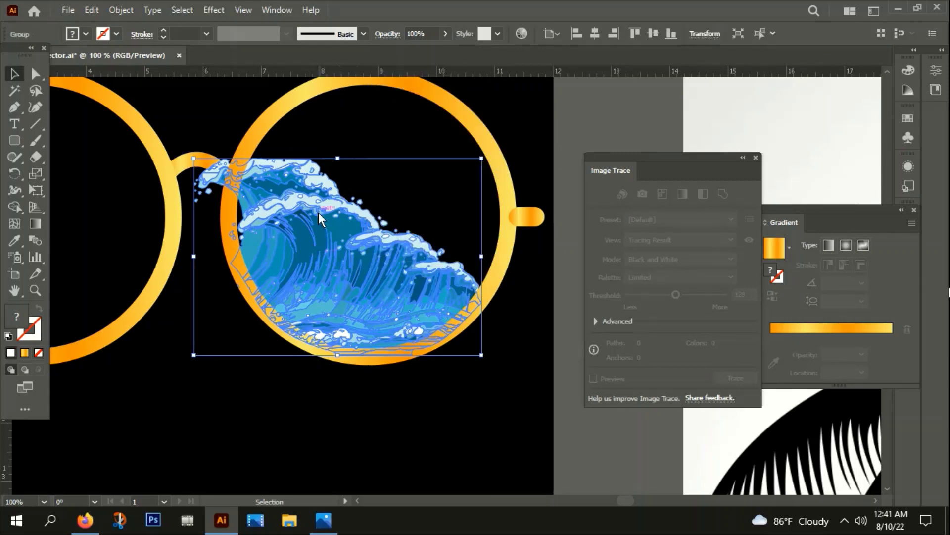
key("ctrl")
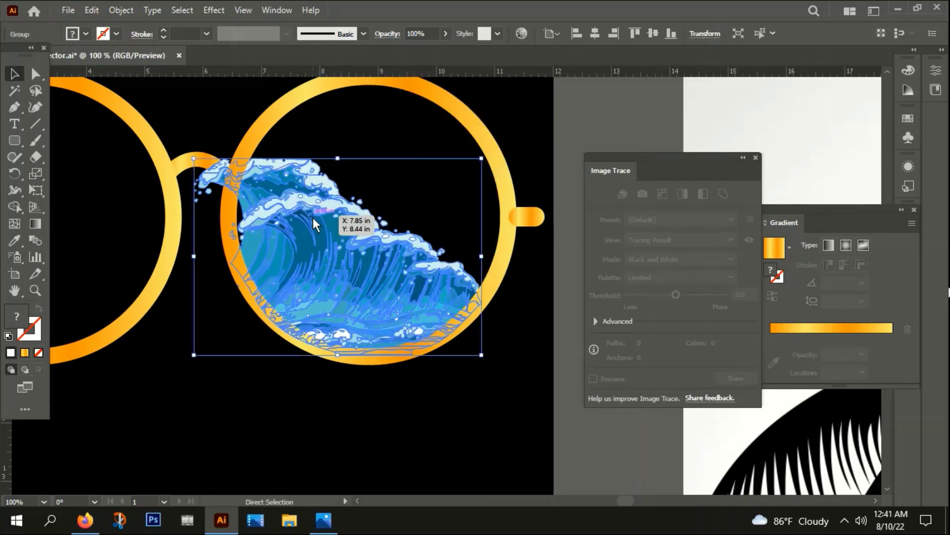
Bring the wave group in front of the gold ring.
right_click(312, 218)
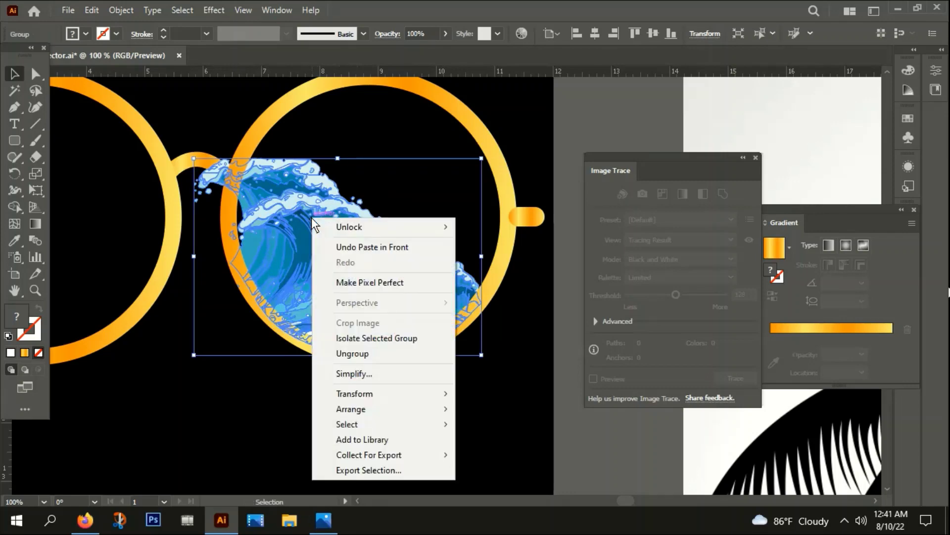
left_click(365, 163)
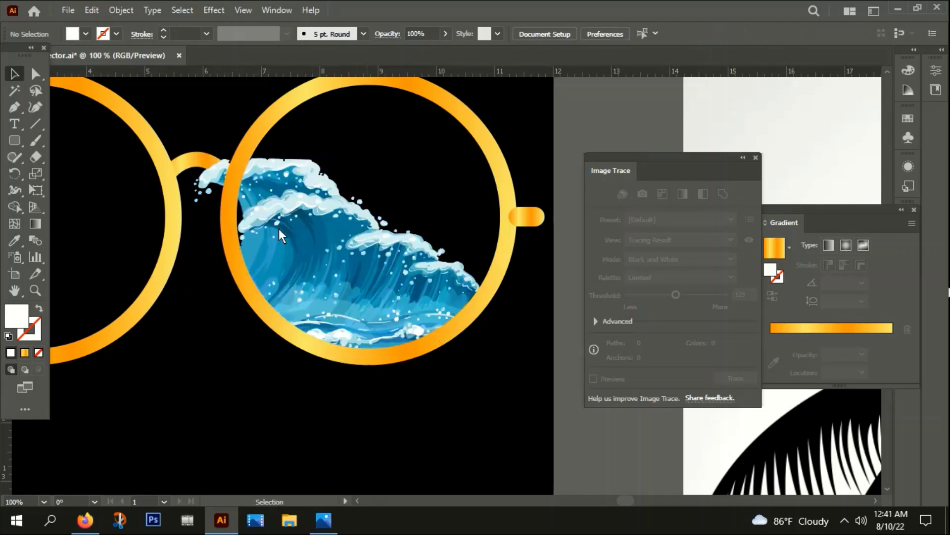
left_click(311, 250)
left_click_drag(311, 251, 336, 235)
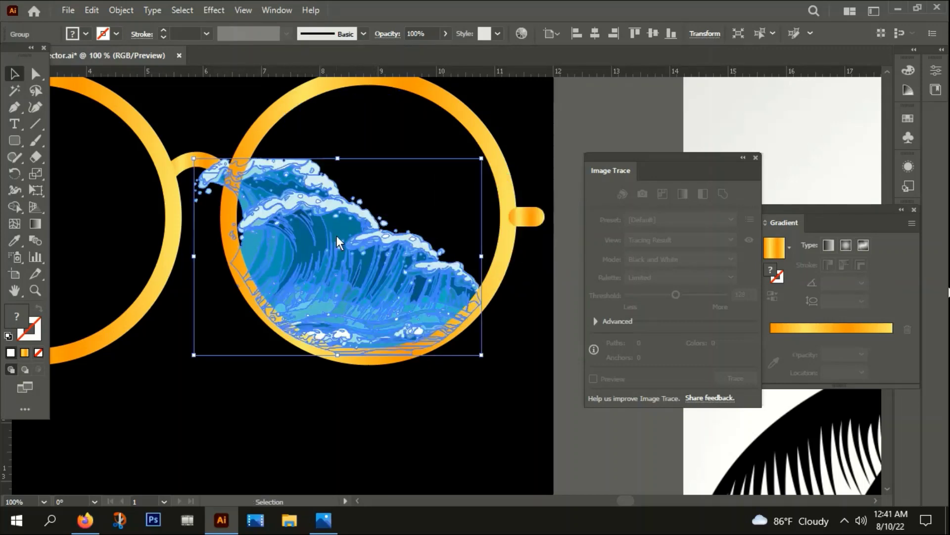
right_click(315, 203)
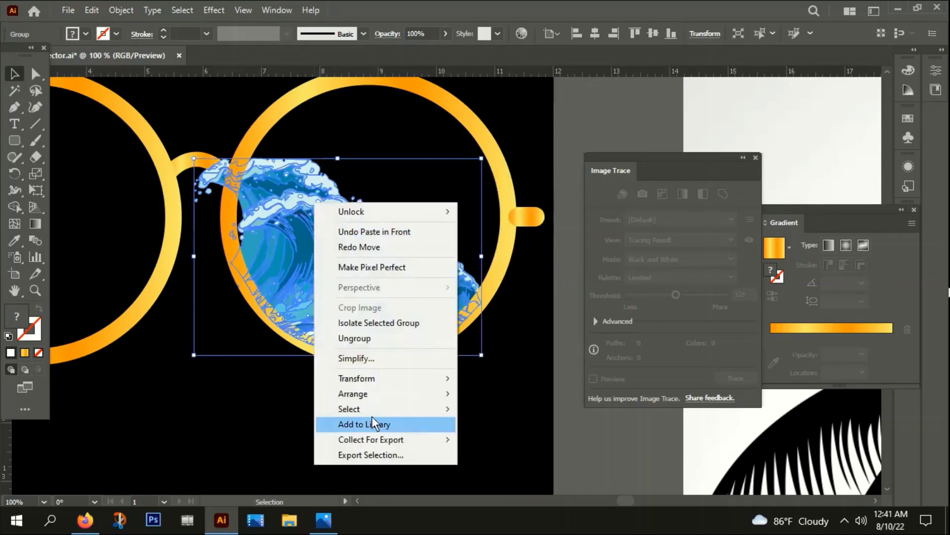
mouse_move(358, 394)
left_click(548, 392)
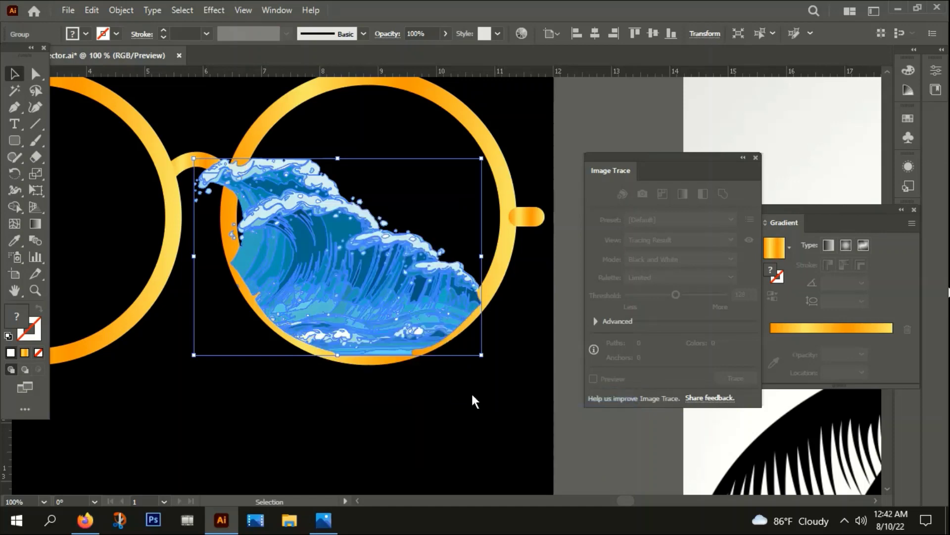
scroll(263, 229, "up", 2)
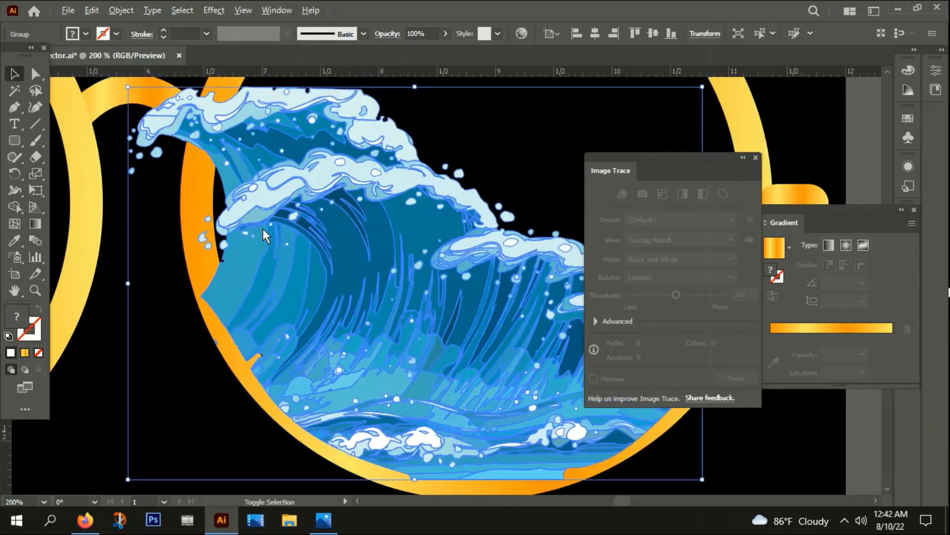
scroll(263, 229, "down", 2)
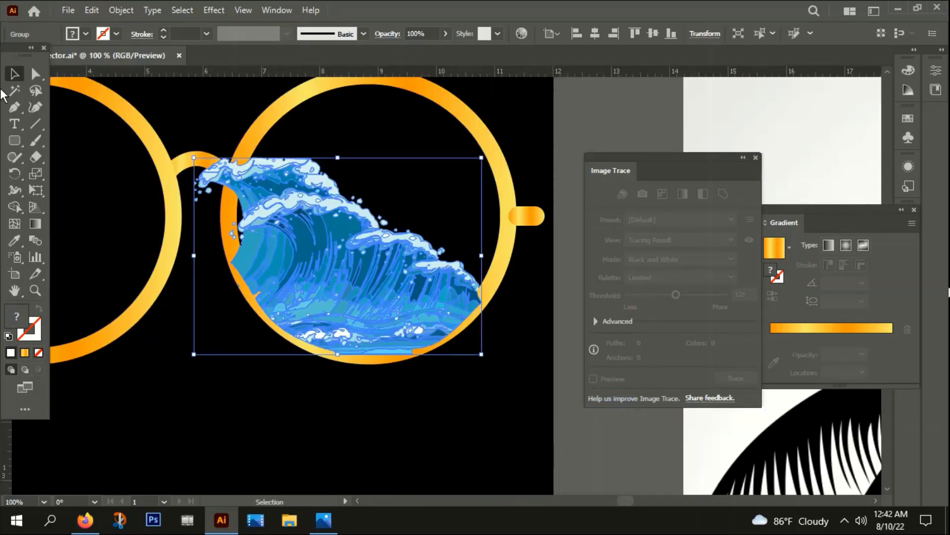
Erase a thin band through the wave crest with the Eraser.
left_click(34, 157)
scroll(373, 240, "up", 1)
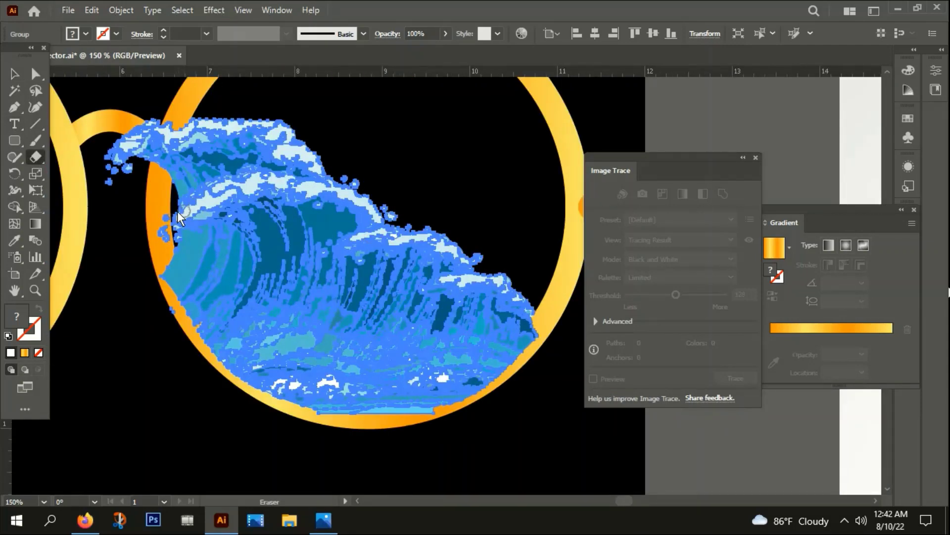
mouse_move(176, 235)
left_mouse_down()
mouse_move(170, 224)
mouse_move(435, 150)
left_mouse_up()
left_click(14, 74)
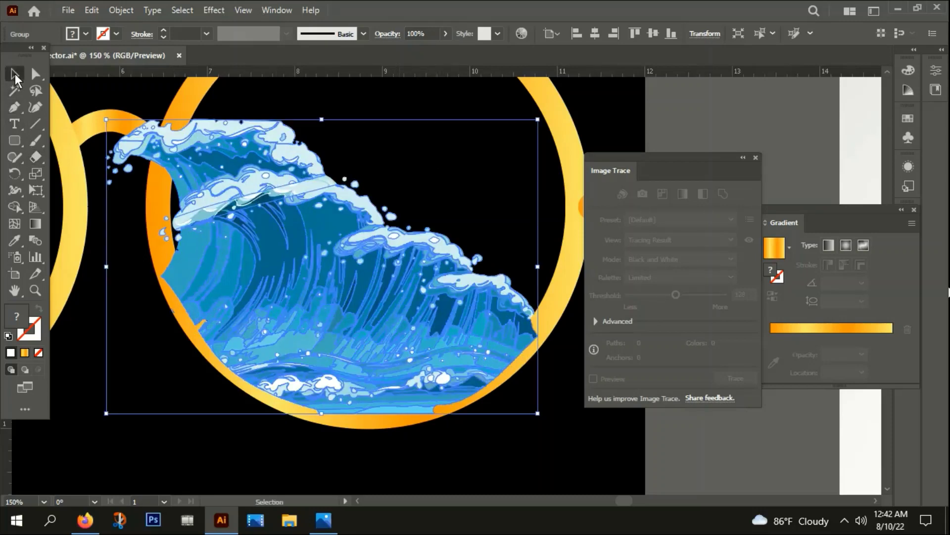
left_click(372, 430)
Select the wave group and try dragging it over the right lens, undoing the stray move.
left_click(276, 303)
right_click(275, 303)
left_click(458, 169)
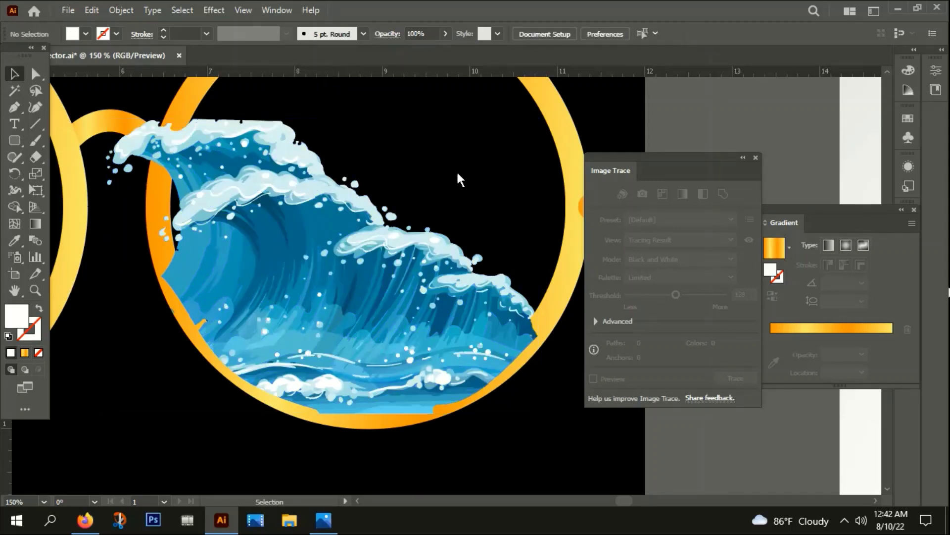
scroll(220, 162, "up", 6)
scroll(219, 161, "down", 4)
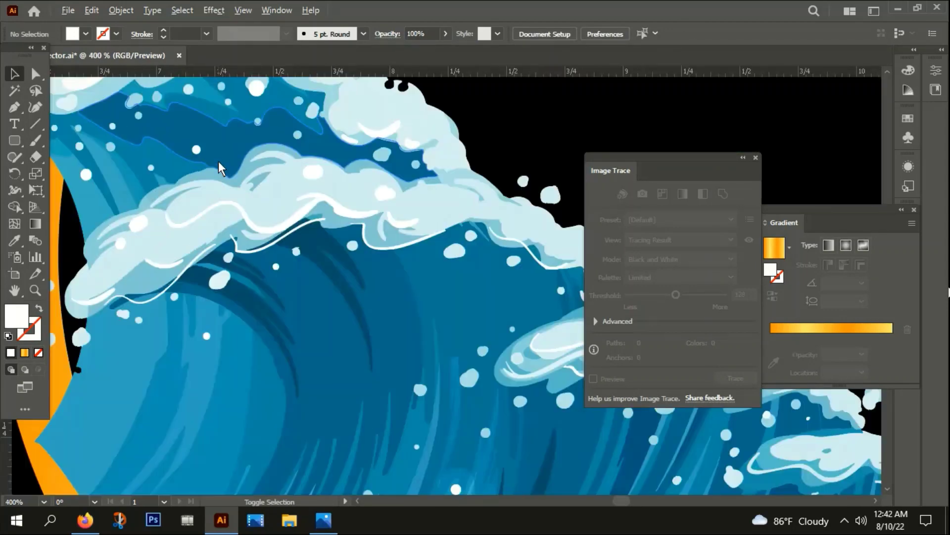
scroll(108, 243, "up", 5)
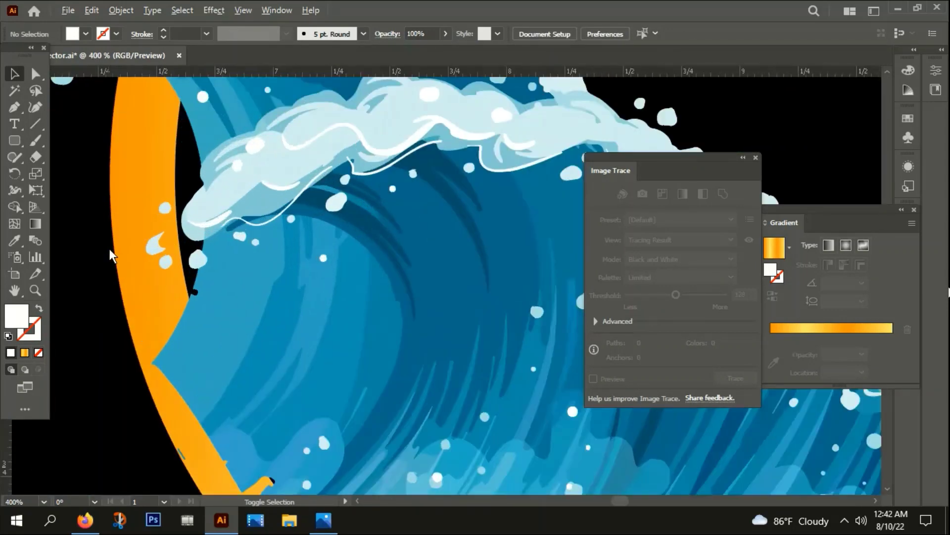
left_click(393, 159)
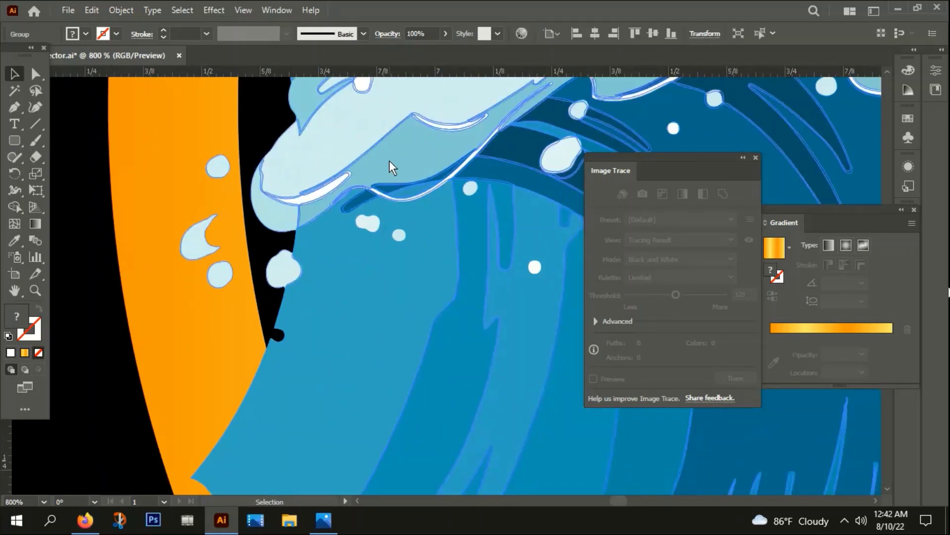
scroll(246, 257, "down", 8)
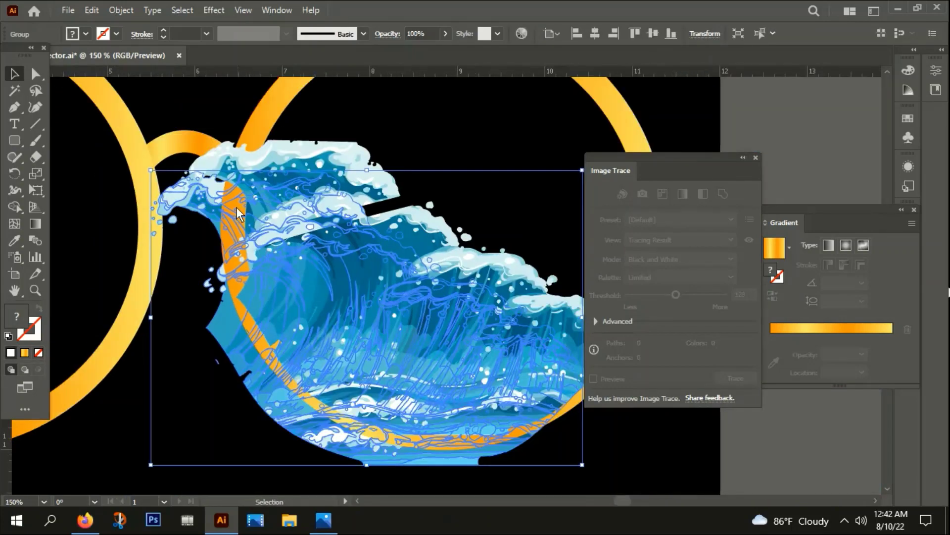
left_click_drag(238, 213, 89, 298)
key("ctrl+z")
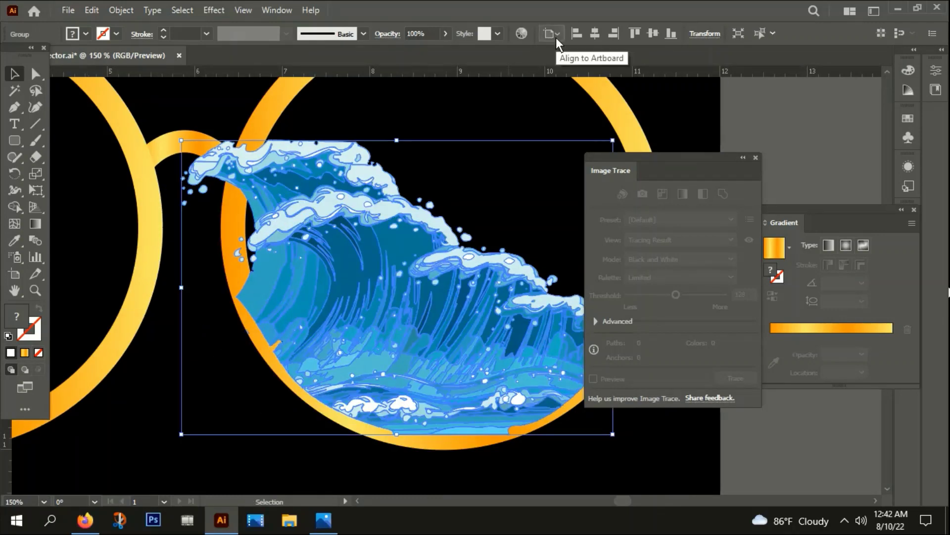
Deselect everything, zoom out to 100% and bring the right lens into view.
key("ctrl+shift+a")
key("ctrl+minus")
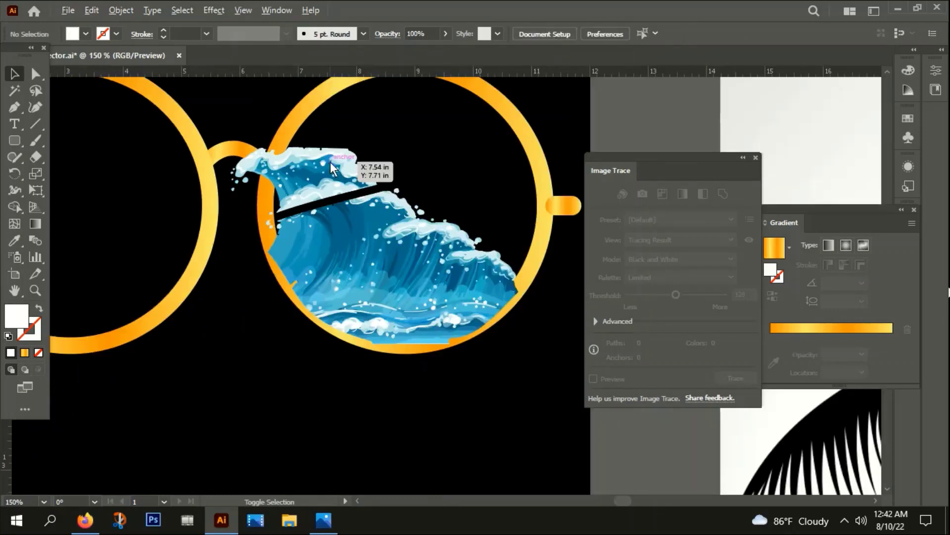
left_click_drag(453, 171, 352, 157)
left_click(234, 149)
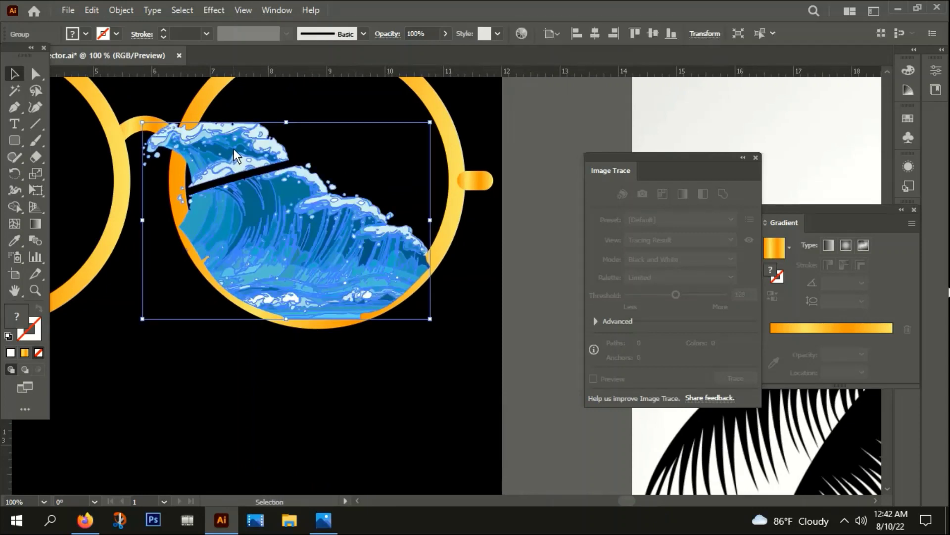
right_click(249, 190)
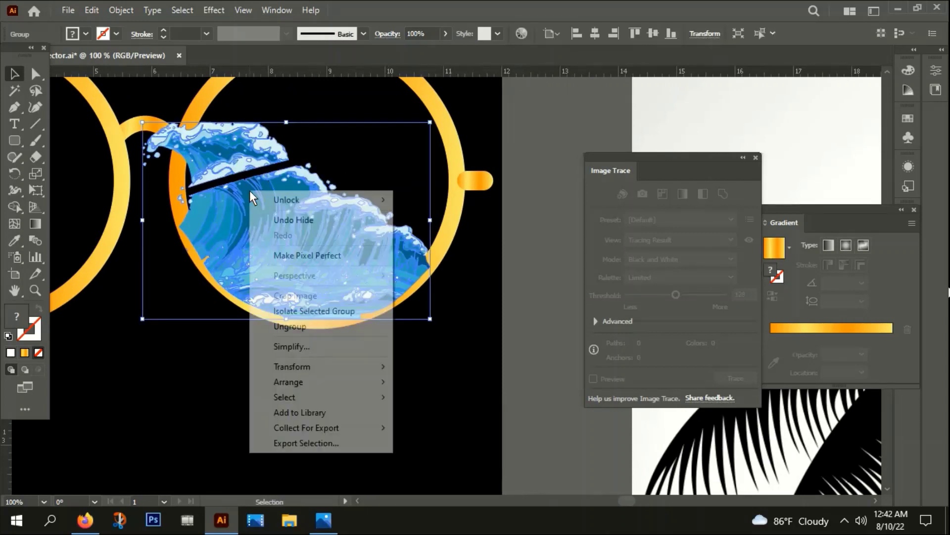
left_click(293, 327)
left_click(331, 400)
left_click_drag(330, 399, 449, 219)
key("Delete")
left_click_drag(345, 292, 358, 170)
left_click(326, 216)
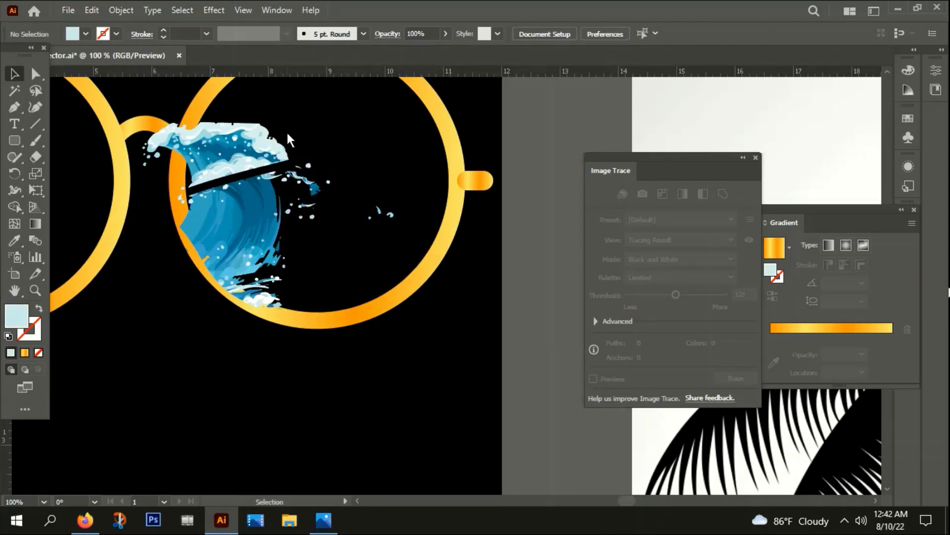
left_click_drag(374, 264, 367, 255)
key("Delete")
left_click_drag(322, 113, 465, 314)
key("Delete")
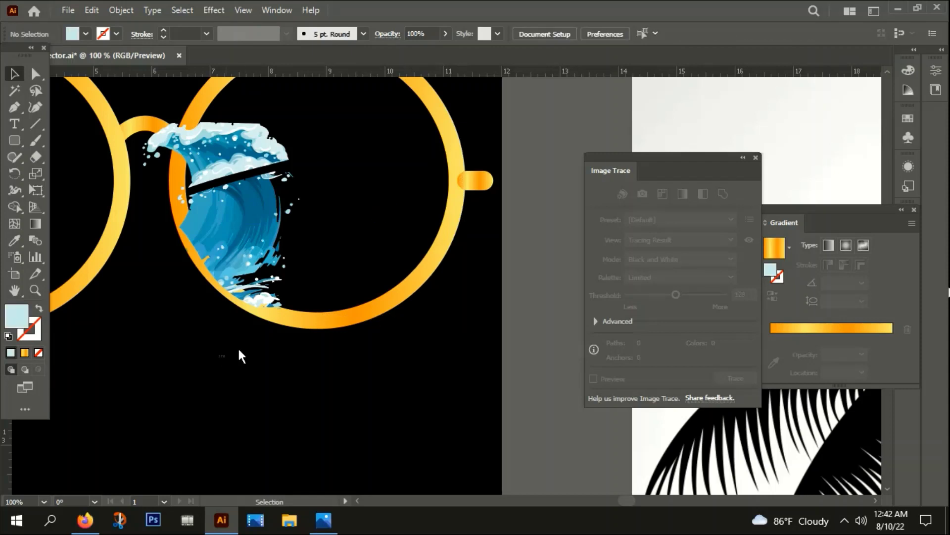
key("Delete")
left_click_drag(310, 243, 295, 223)
key("Delete")
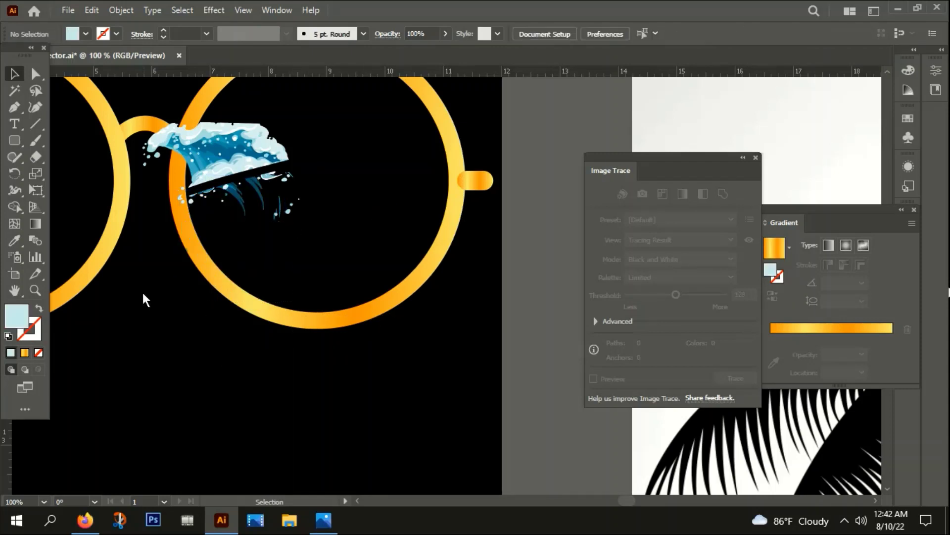
left_click_drag(142, 290, 257, 198)
left_click(187, 257)
left_click_drag(198, 236, 325, 187)
key("Delete")
left_click_drag(253, 249, 304, 171)
key("Delete")
key("Delete")
mouse_move(215, 206)
left_mouse_down()
mouse_move(258, 180)
mouse_move(227, 194)
left_mouse_up()
key("Delete")
key("Delete")
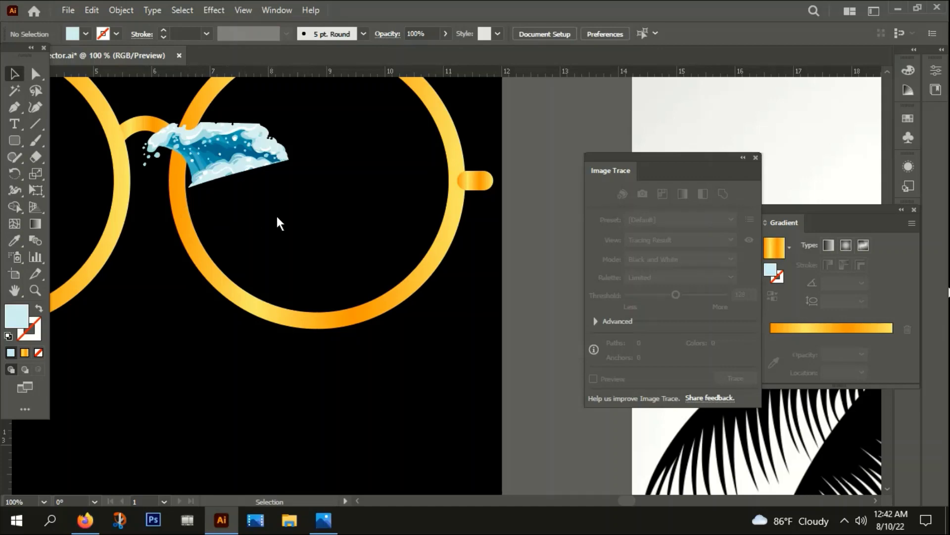
key("a")
key("ctrl+z")
key("v")
left_click(209, 346)
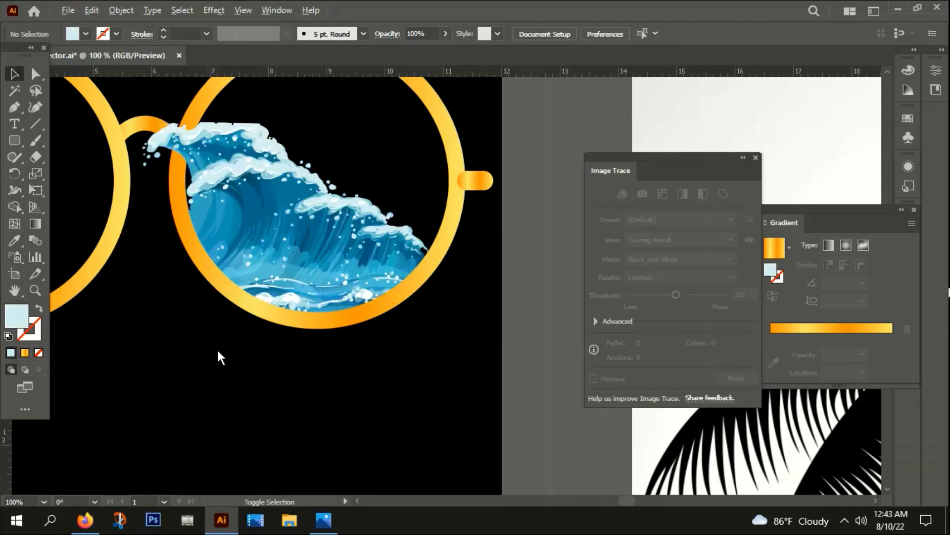
Draw a circle with the Ellipse tool matching the right lens.
scroll(216, 349, "down", 1)
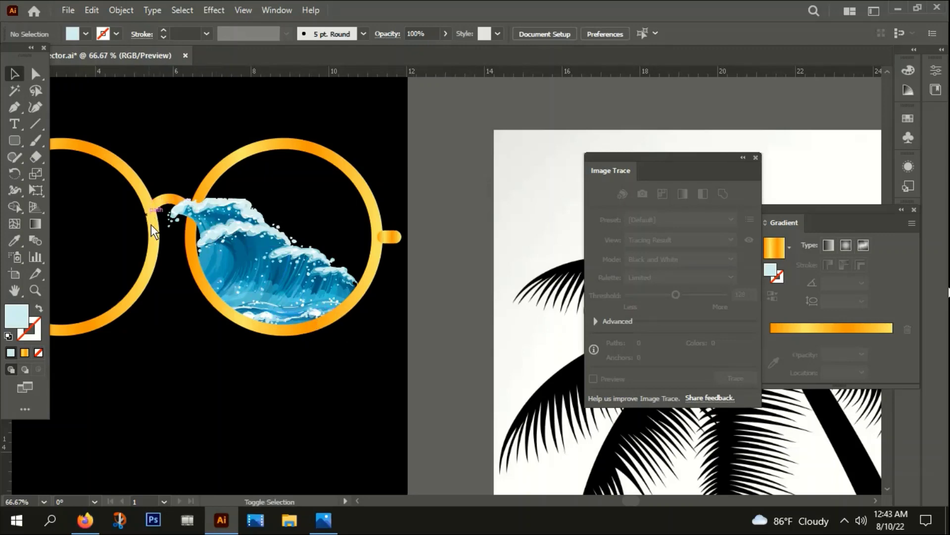
scroll(150, 224, "down", 2)
left_click_drag(159, 251, 433, 379)
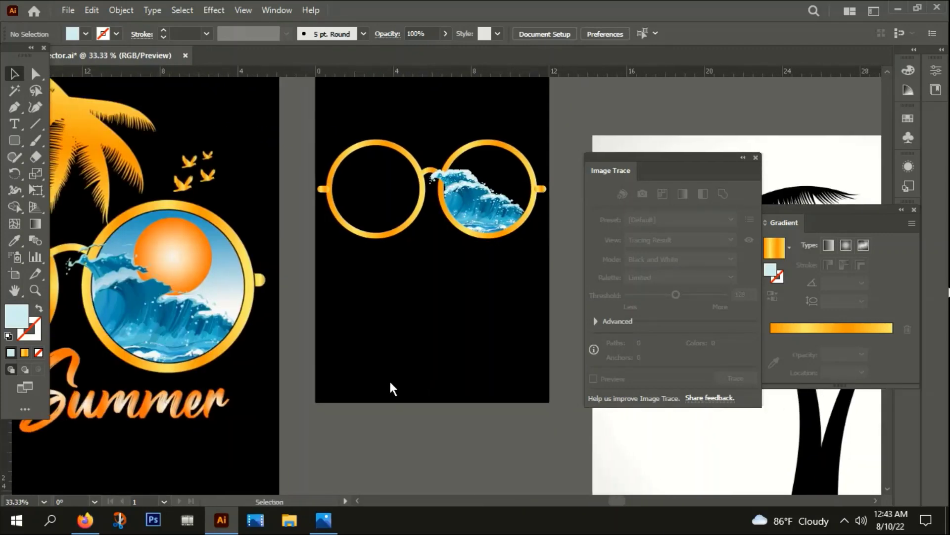
left_click_drag(511, 308, 383, 350)
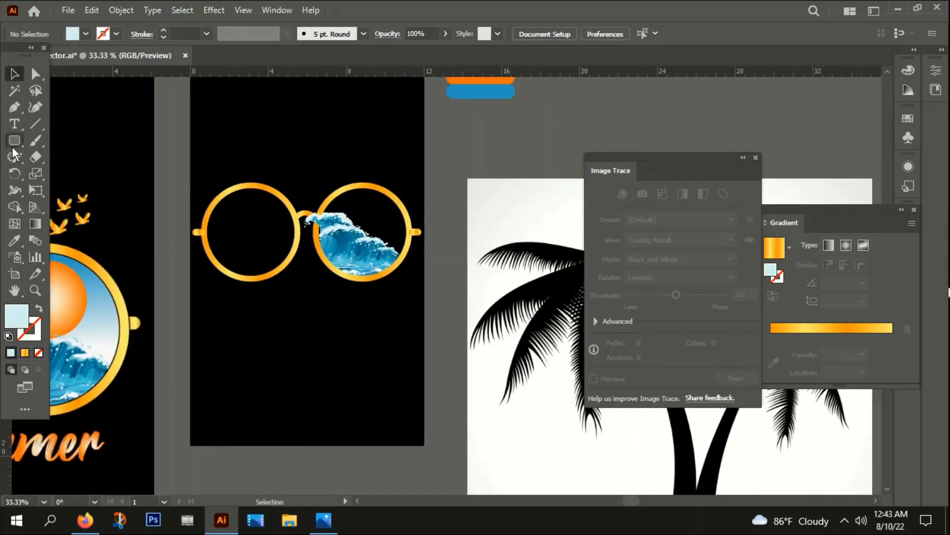
left_click(14, 140)
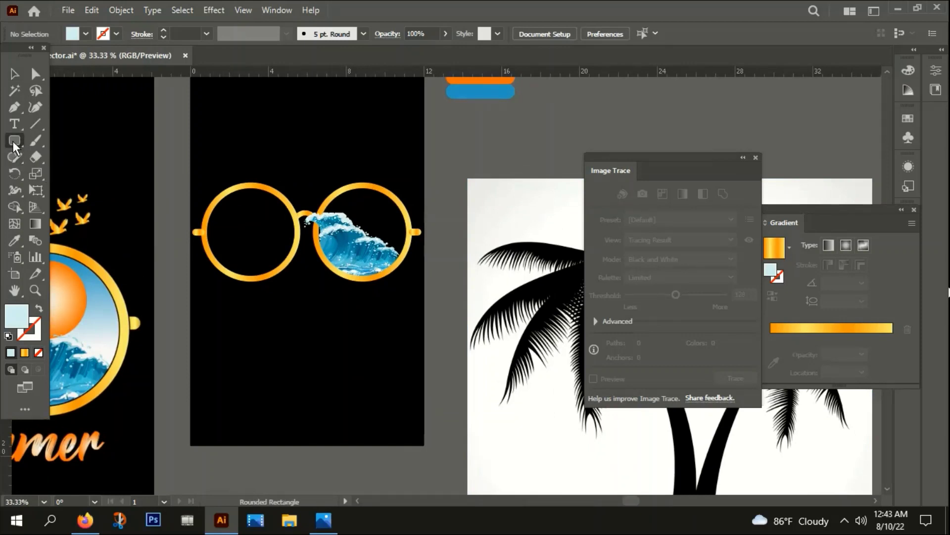
left_click_drag(15, 140, 118, 173)
scroll(391, 231, "up", 2)
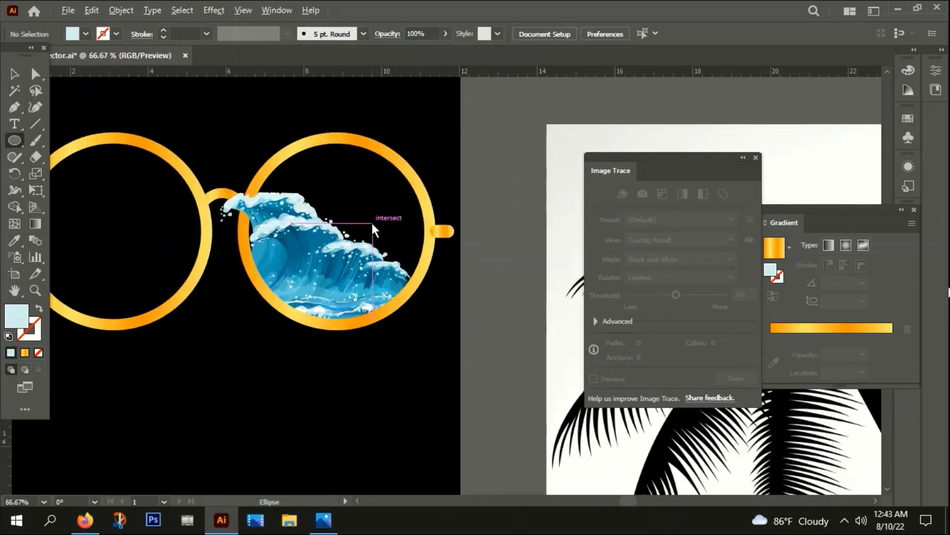
left_click_drag(336, 232, 405, 322)
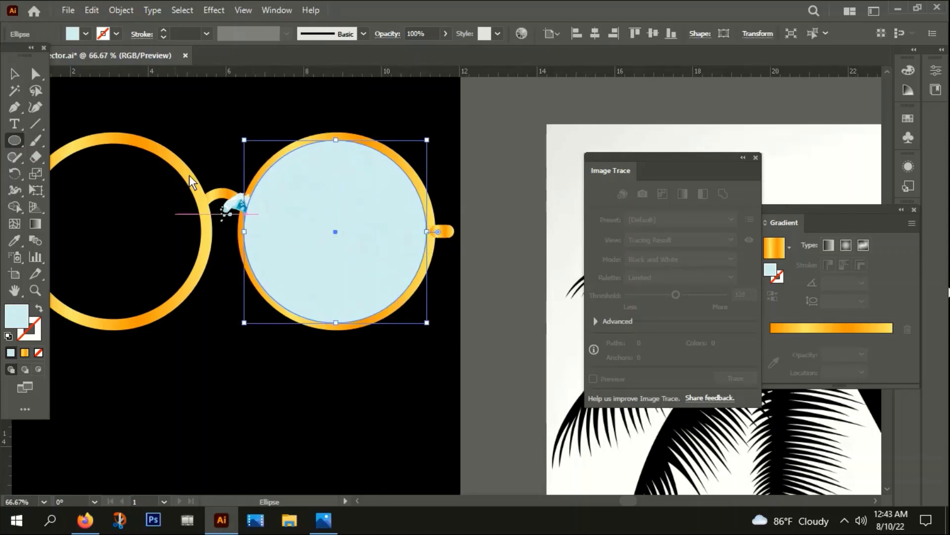
Clip the wave inside the lens circle with a Ctrl+7 clipping mask.
key("ctrl+7")
key("ctrl+shift+a")
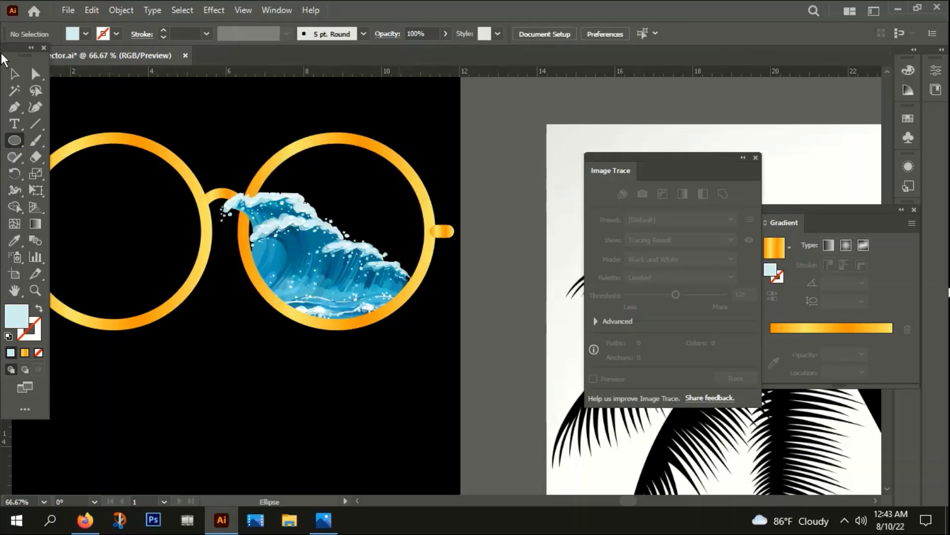
left_click(15, 79)
left_click(315, 233)
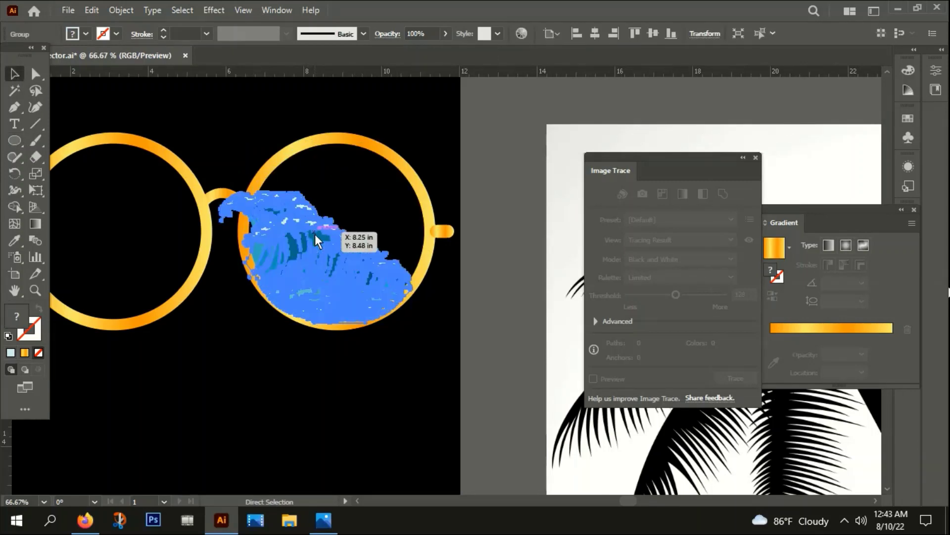
left_click(371, 424)
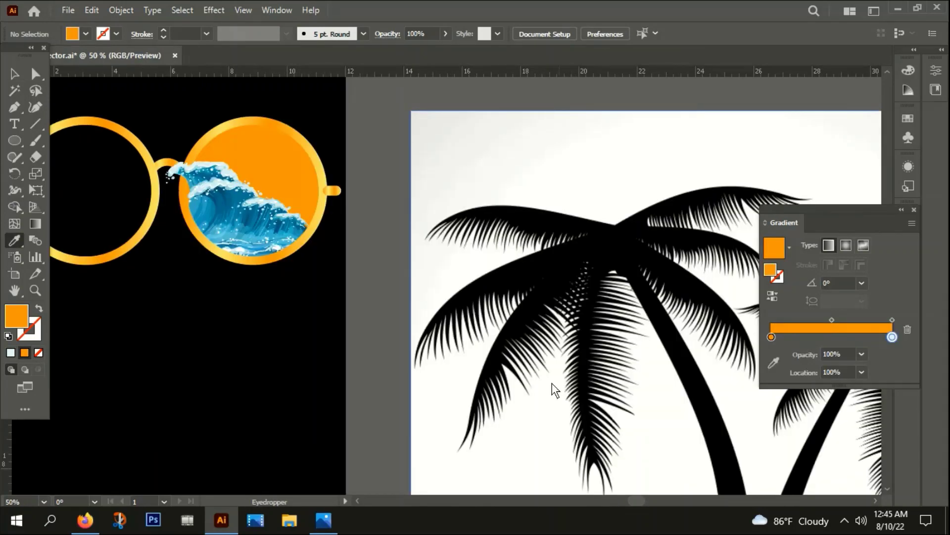
Select the orange lens circle behind the wave.
scroll(506, 417, "left", 3)
scroll(506, 417, "up", 1)
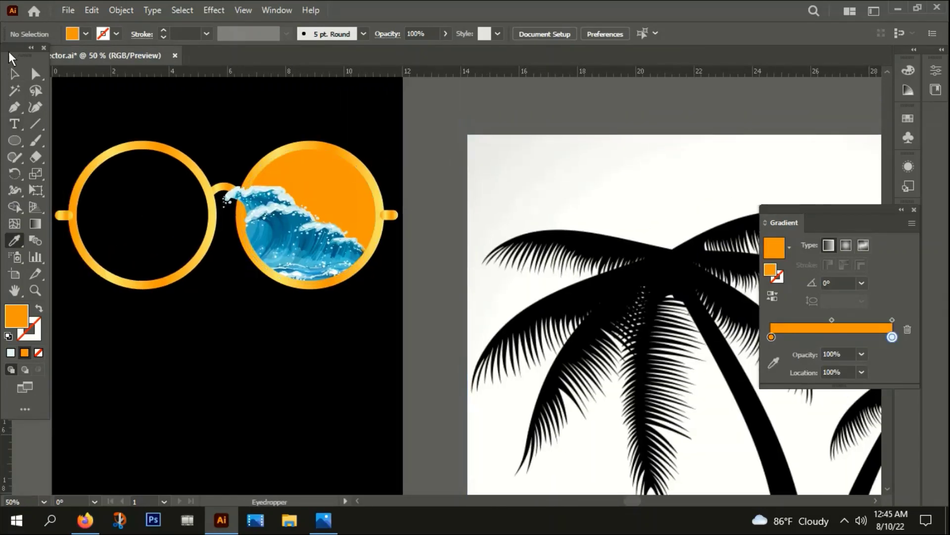
left_click(14, 73)
left_click(327, 195)
scroll(304, 179, "down", 3)
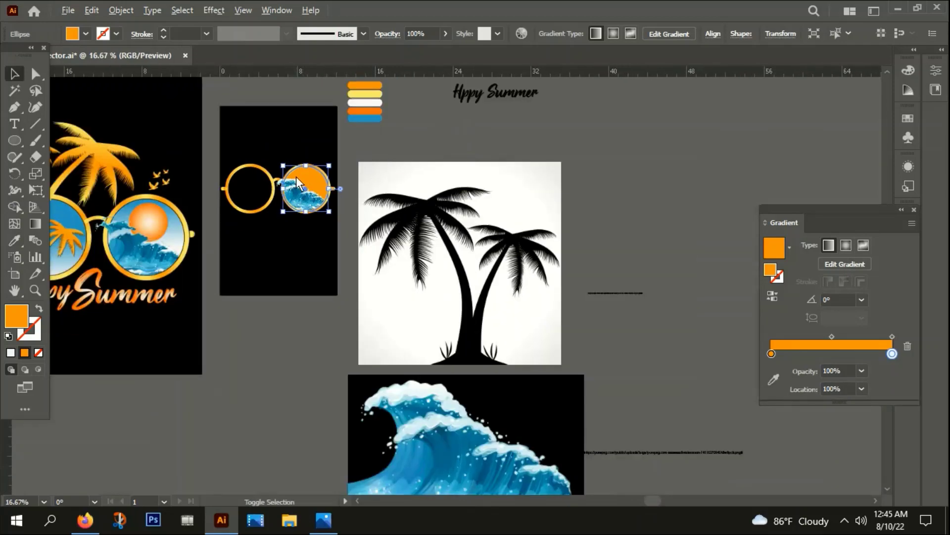
scroll(325, 193, "up", 2)
scroll(324, 194, "right", 1)
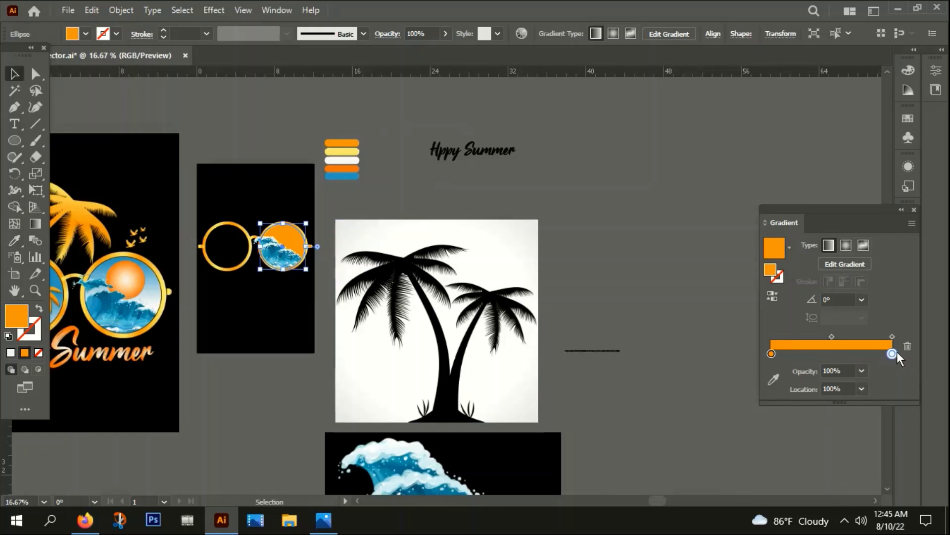
left_click(14, 241)
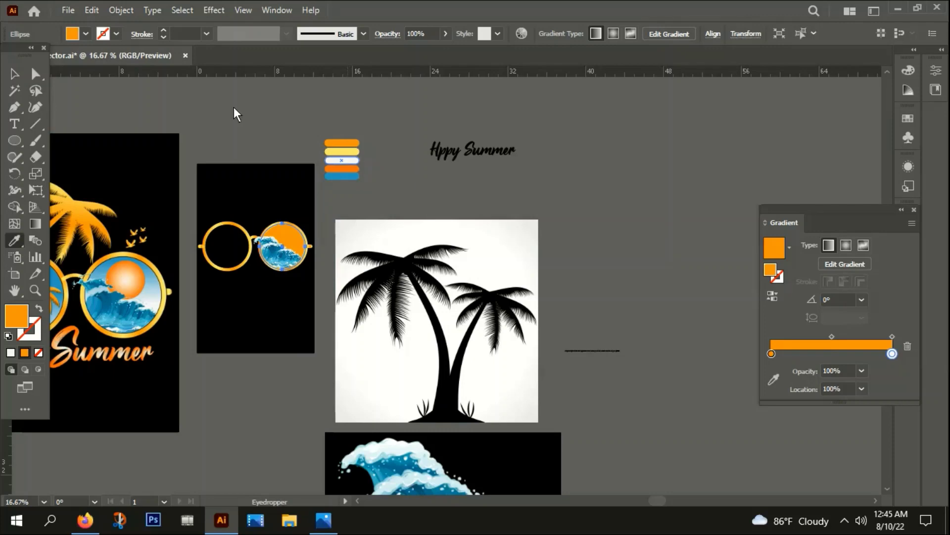
key("v")
left_click(321, 227)
scroll(316, 235, "up", 2)
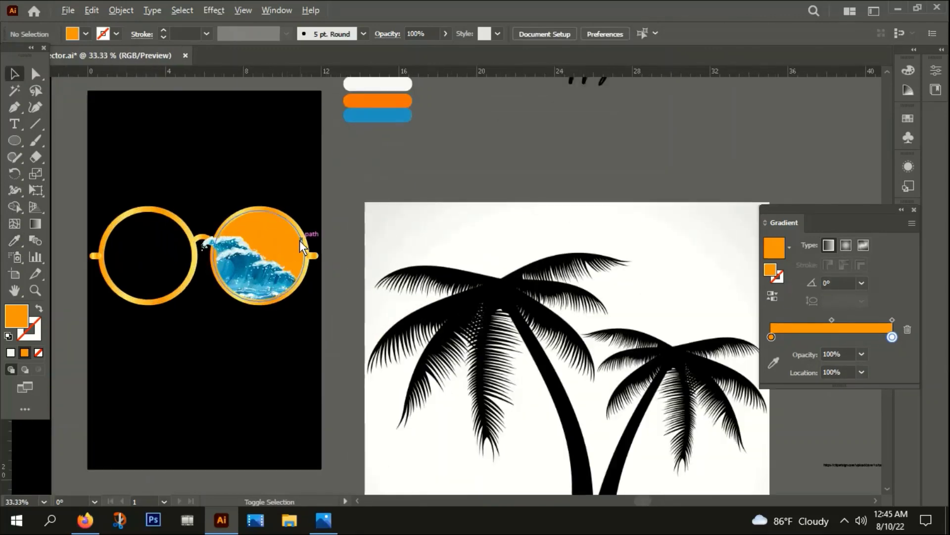
left_click(275, 228)
scroll(275, 228, "down", 2)
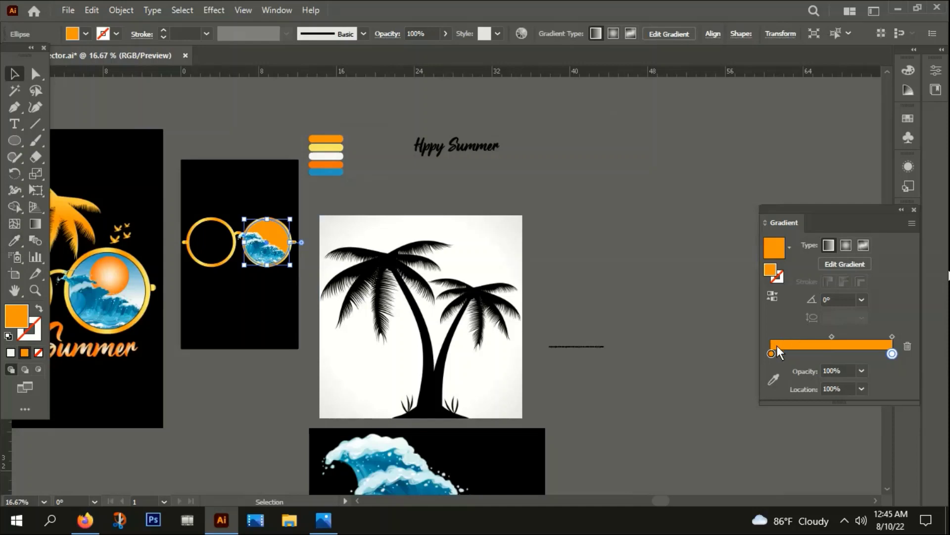
Colour the gradient's left stop blue by sampling the blue swatch with the Eyedropper.
left_click(772, 354)
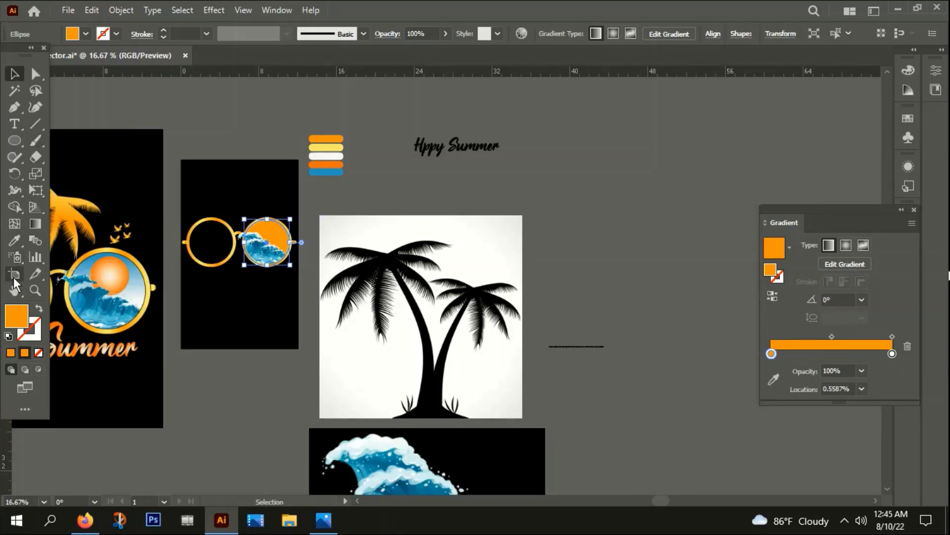
left_click(14, 241)
left_click(322, 171)
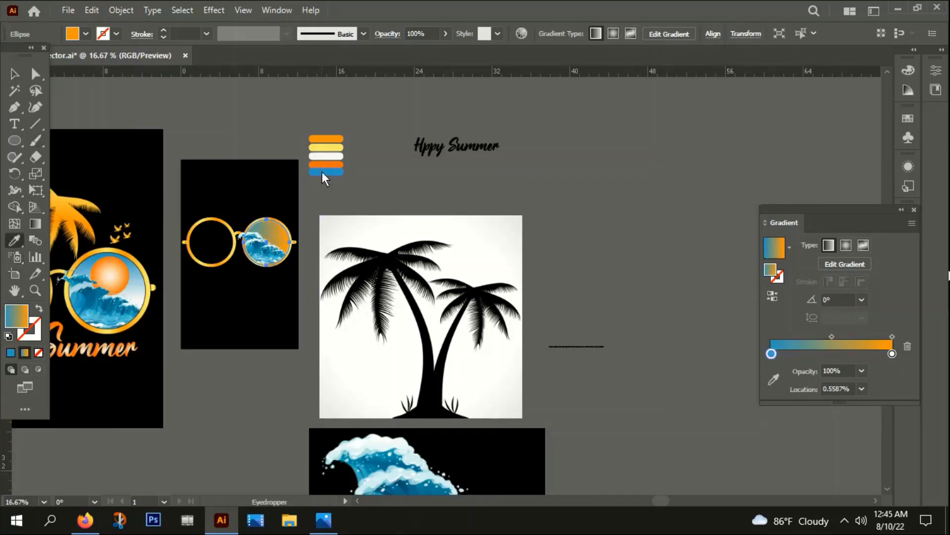
left_click(892, 353)
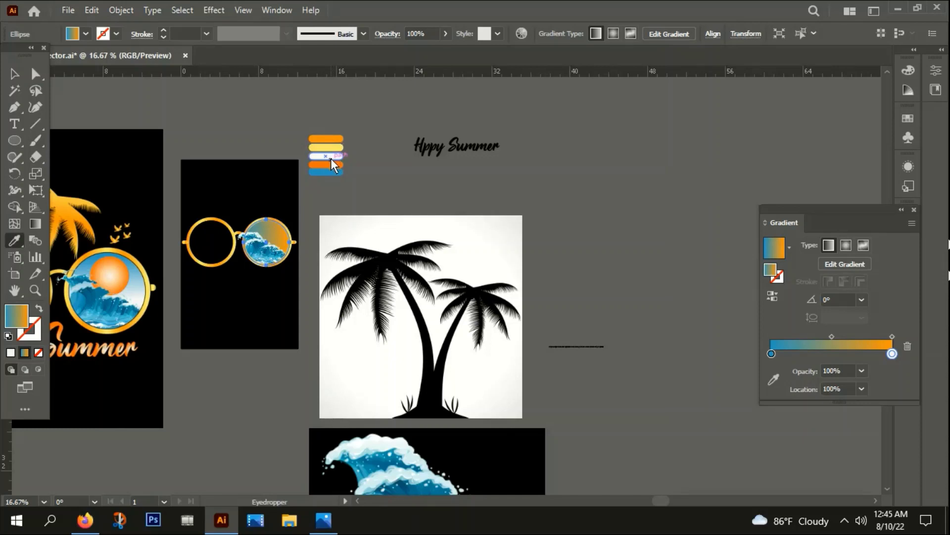
Replace the lens gradient's orange end stop with white.
mouse_move(893, 355)
left_mouse_down()
mouse_move(842, 354)
mouse_move(908, 344)
left_mouse_up()
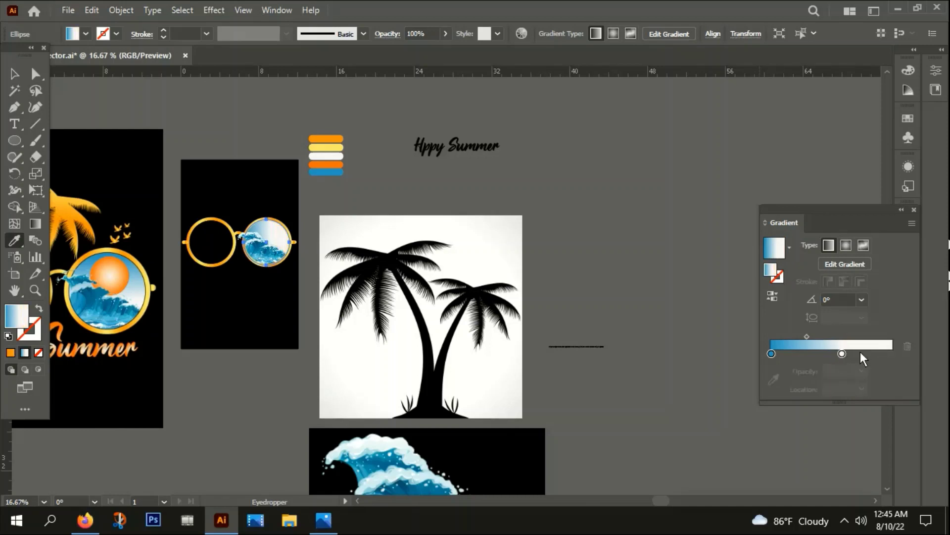
left_click(841, 354)
left_click(892, 355)
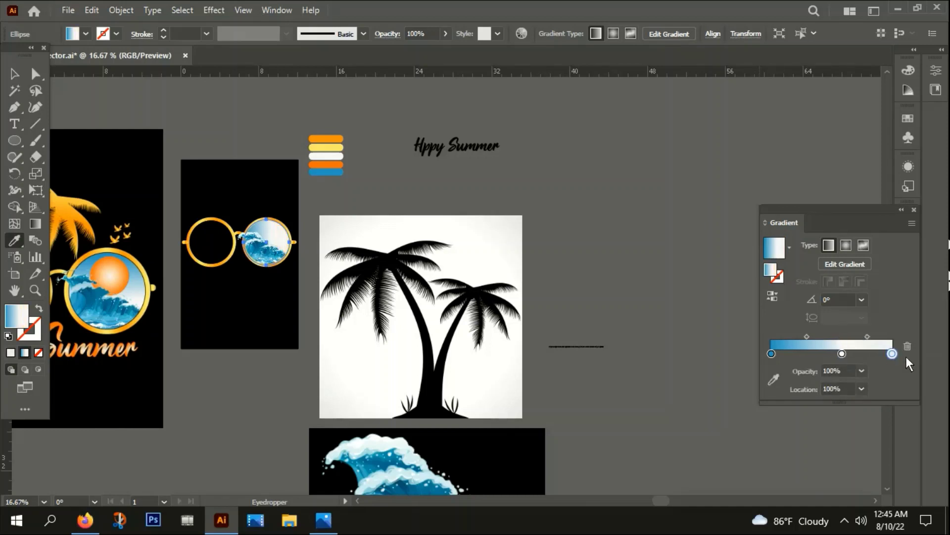
left_click_drag(841, 355, 897, 355)
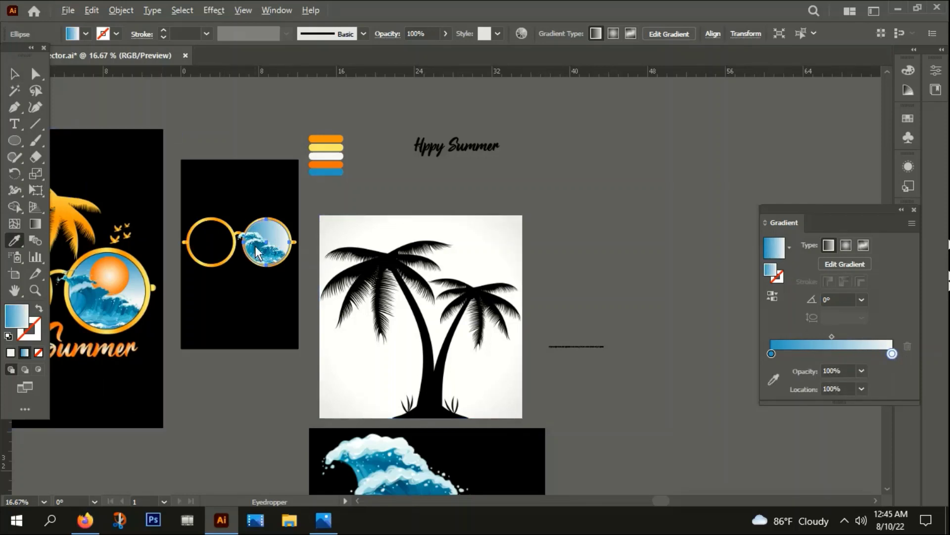
scroll(255, 248, "up", 4)
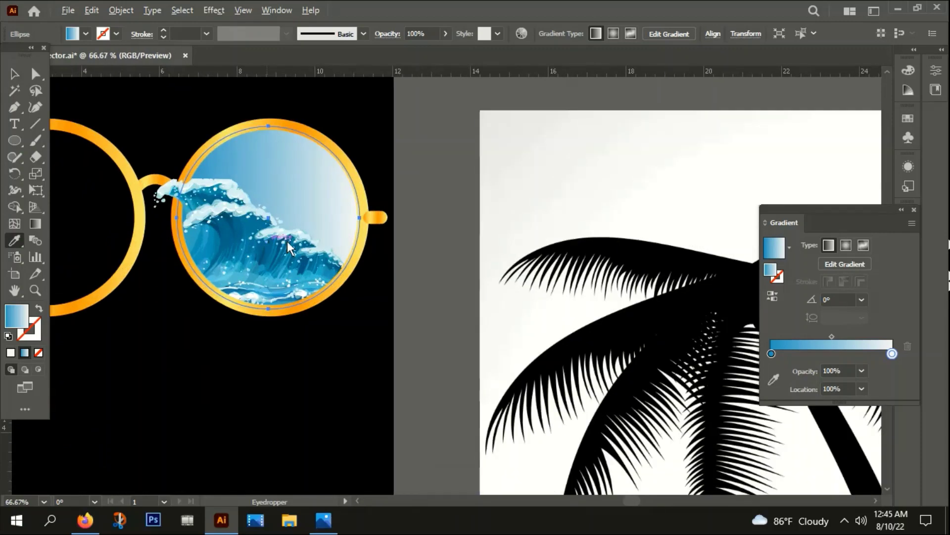
Set the gradient angle to -90° and move the white stop to about 51%.
left_click(861, 300)
left_click(883, 228)
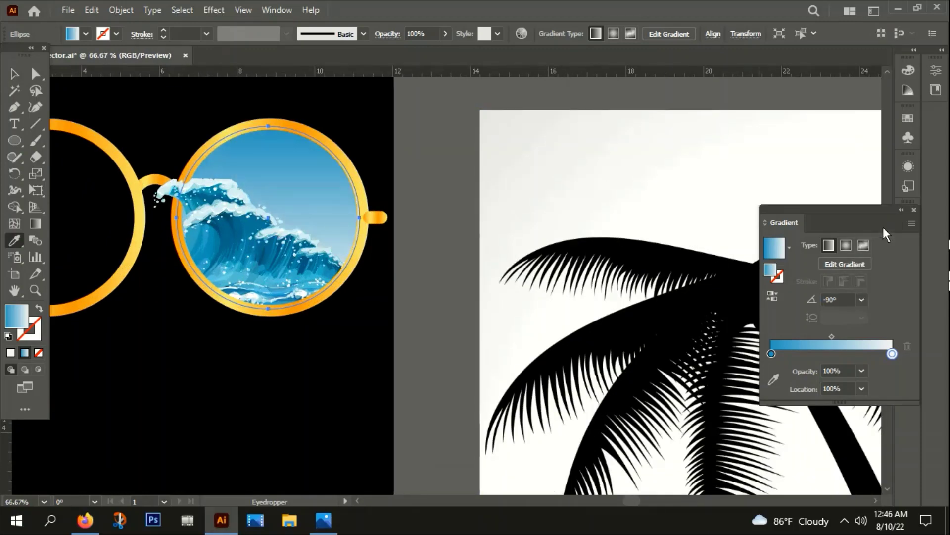
left_click_drag(892, 354, 833, 353)
key("ctrl+minus")
key("ctrl+minus")
key("ctrl+minus")
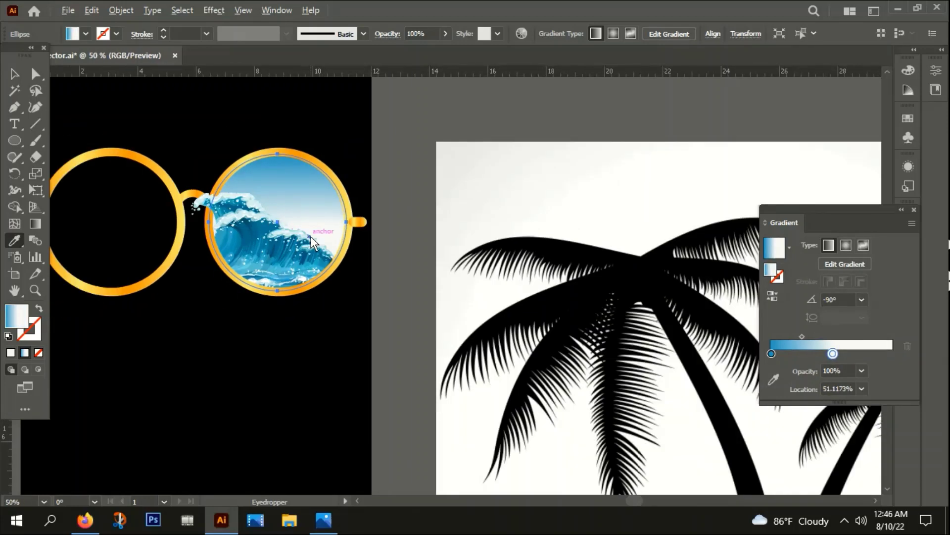
key("v")
left_click(356, 170)
scroll(355, 170, "down", 2)
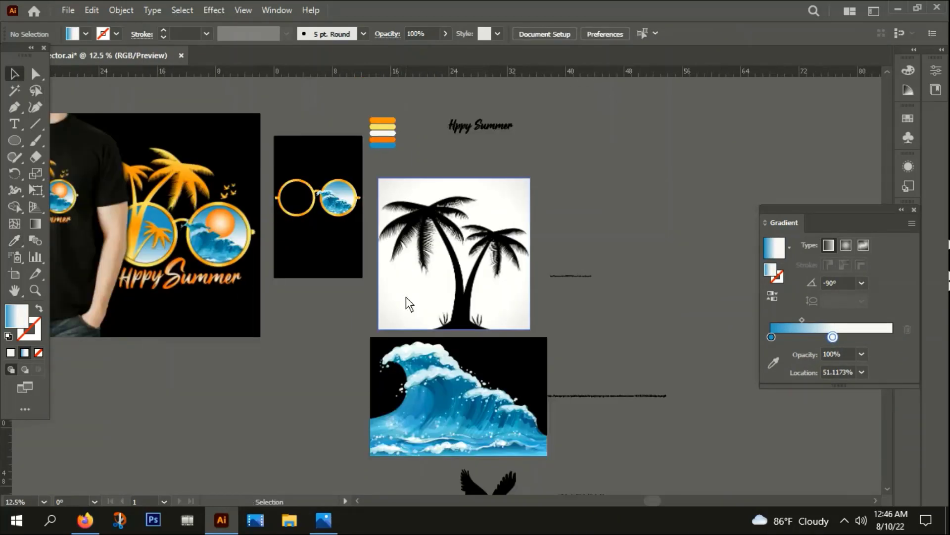
Draw a circle over the wave in the right lens and nudge it slightly right.
left_click(14, 140)
scroll(349, 205, "up", 5)
left_click_drag(285, 175, 329, 219)
key("v")
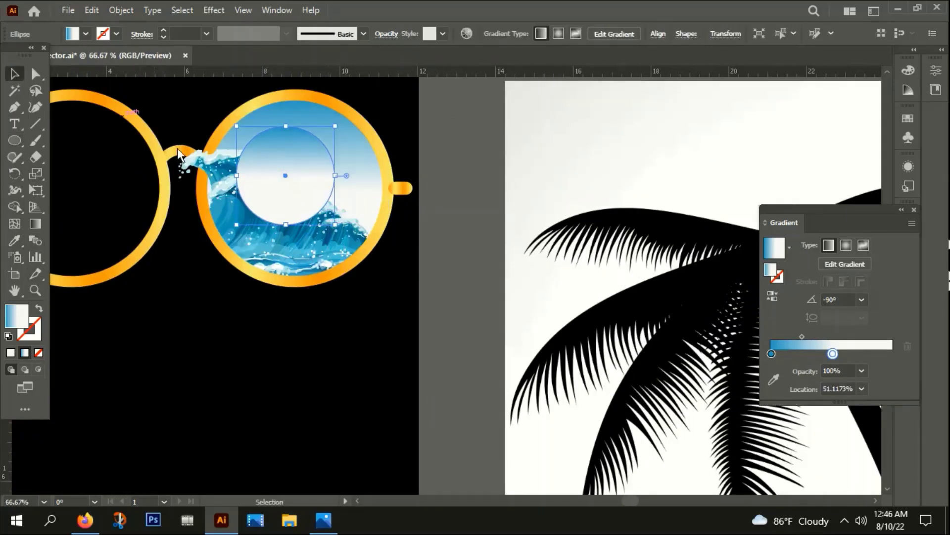
left_click_drag(290, 185, 303, 161)
Send the circle behind the wave group and reselect it.
key("ctrl+shift+bracketleft")
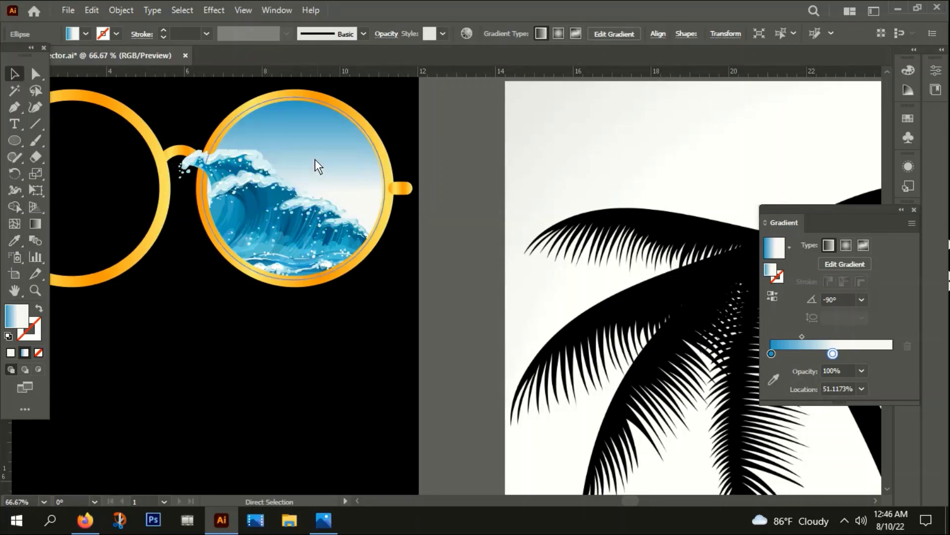
left_click(305, 212)
key("a")
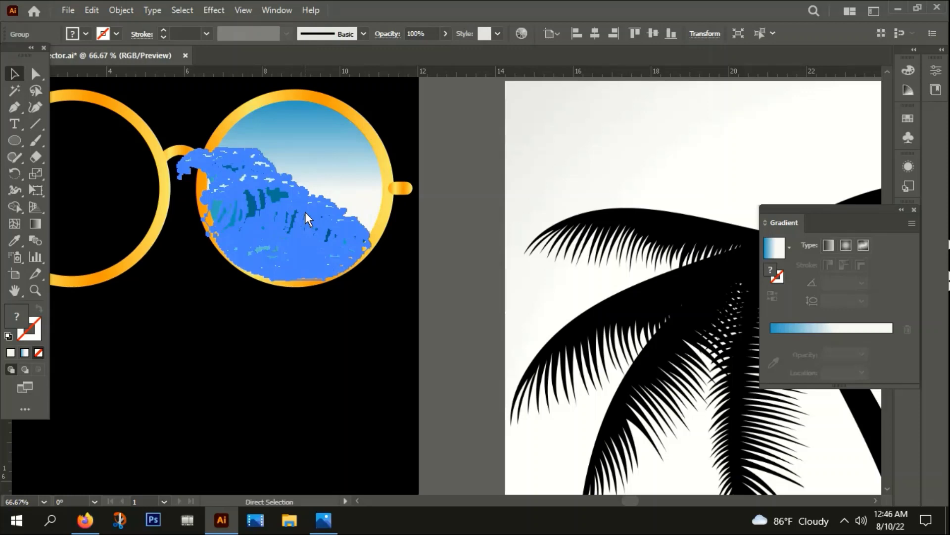
key("v")
left_click(305, 212)
left_click(414, 264)
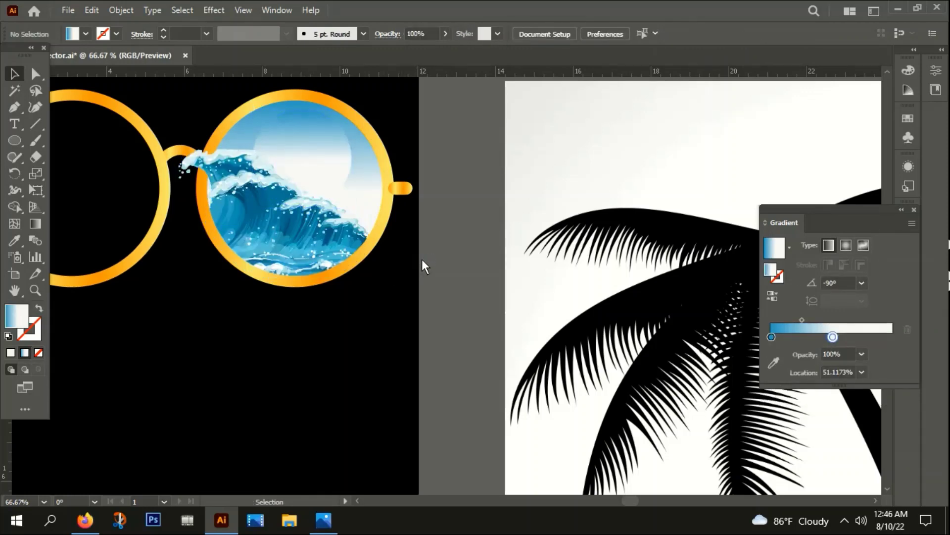
left_click(323, 172)
scroll(320, 177, "down", 3)
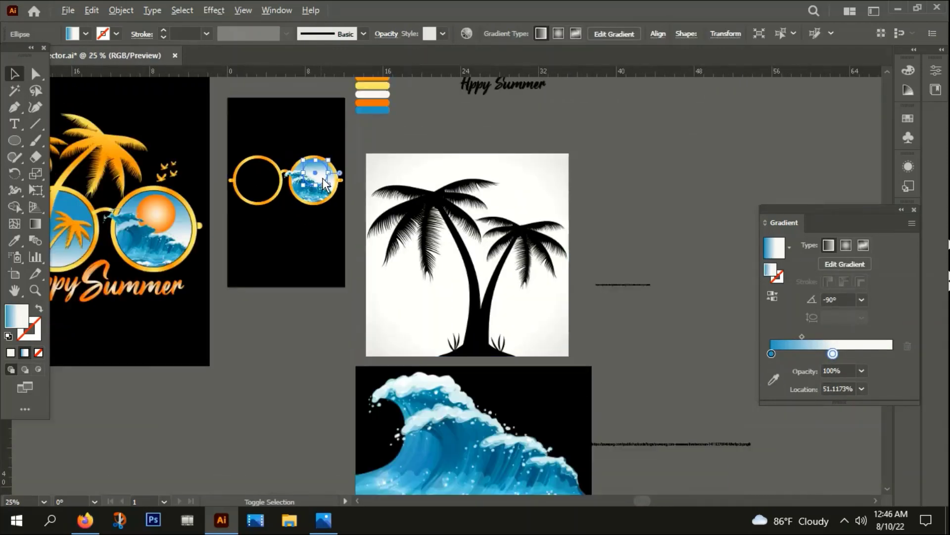
scroll(323, 183, "down", 1)
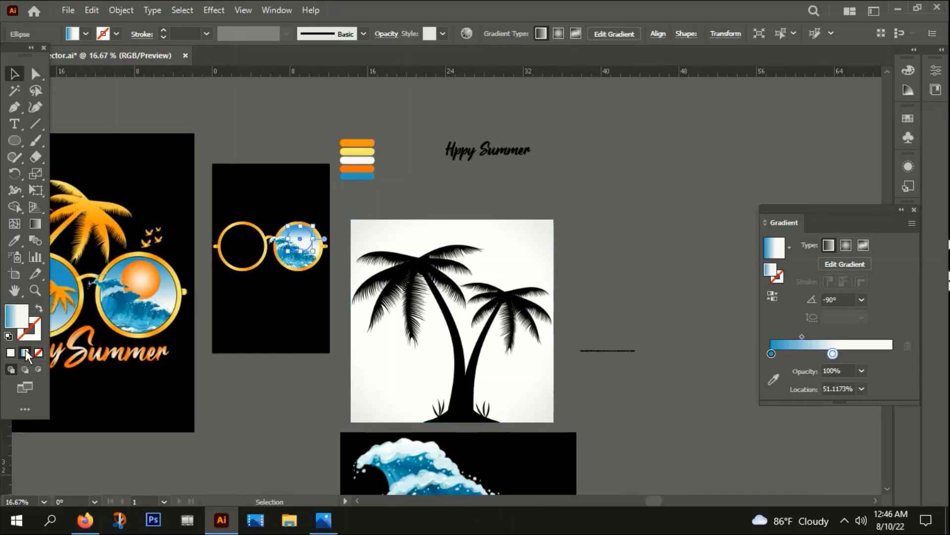
Make the circle's gradient radial, with blue at the start and white at the end.
left_click(847, 245)
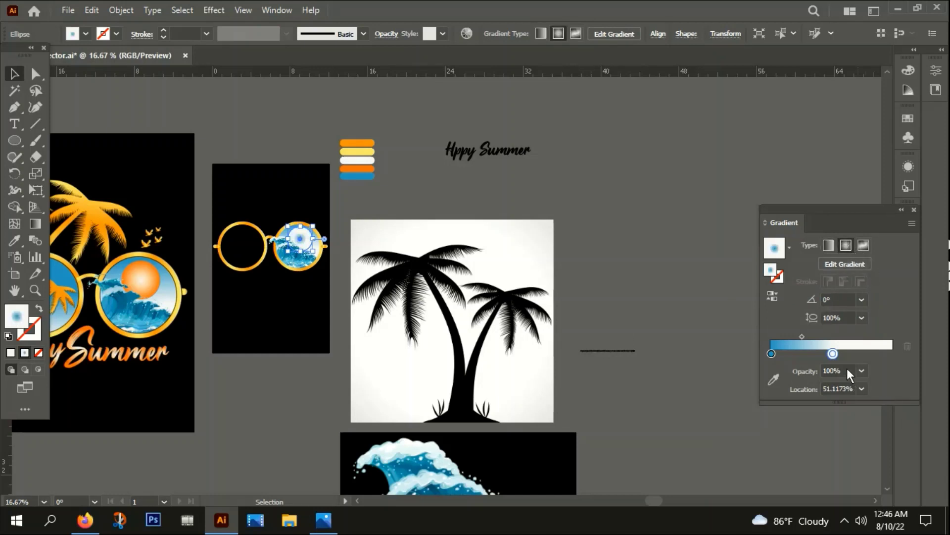
left_click_drag(834, 354, 893, 354)
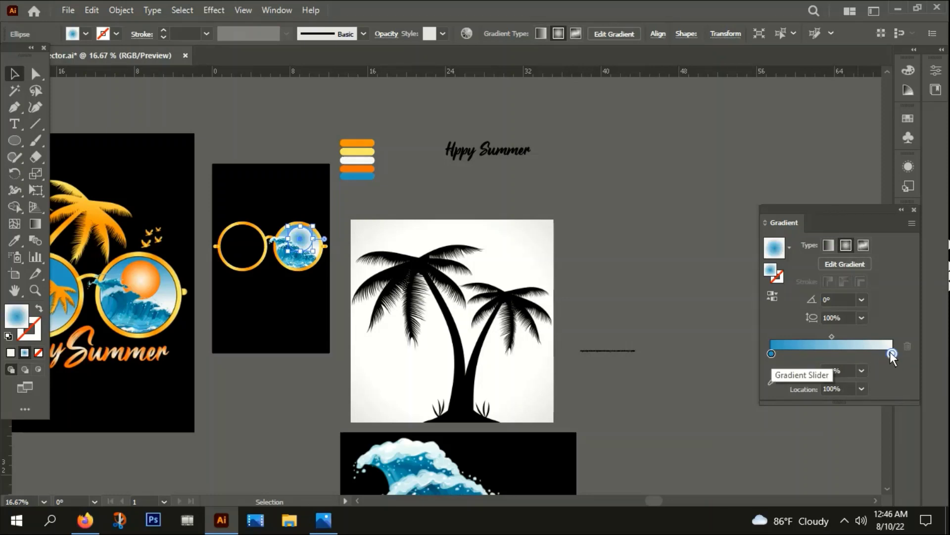
left_click_drag(771, 353, 775, 353)
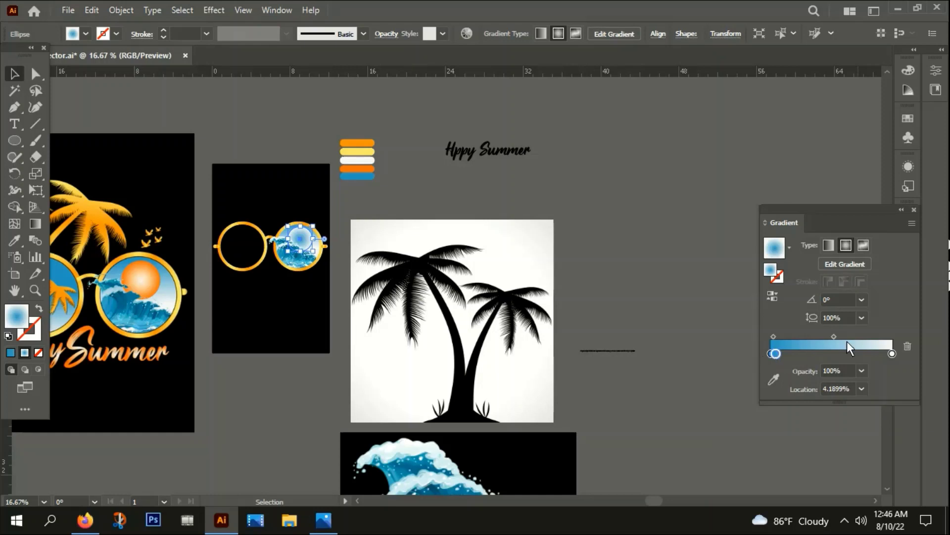
left_click_drag(775, 353, 774, 352)
Sample the orange colour, reverse the gradient to white-to-orange, and add a stop near 26%.
left_click(14, 240)
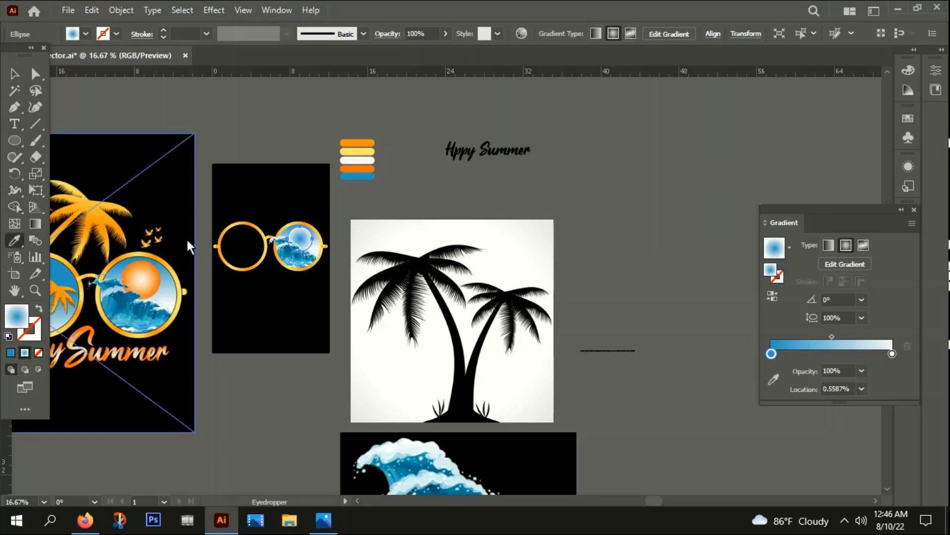
left_click(363, 168)
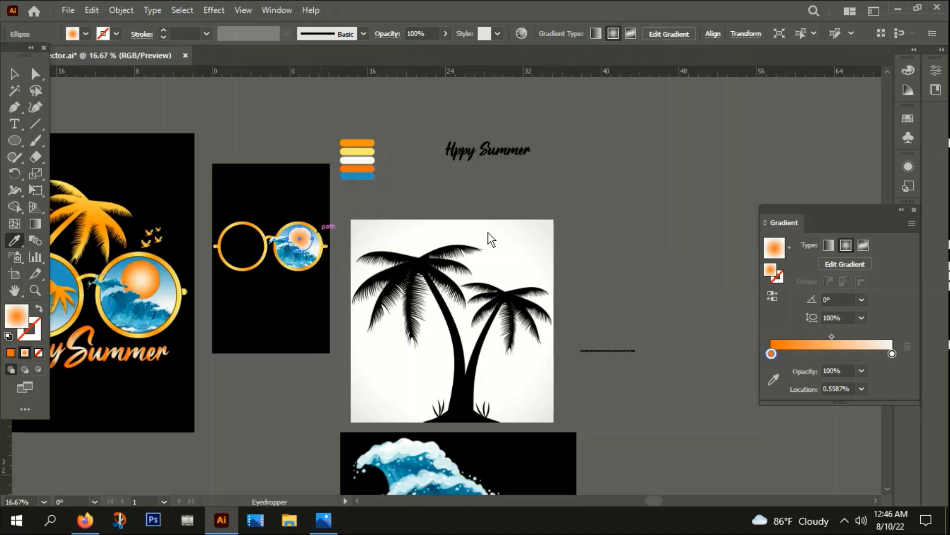
left_click(774, 297)
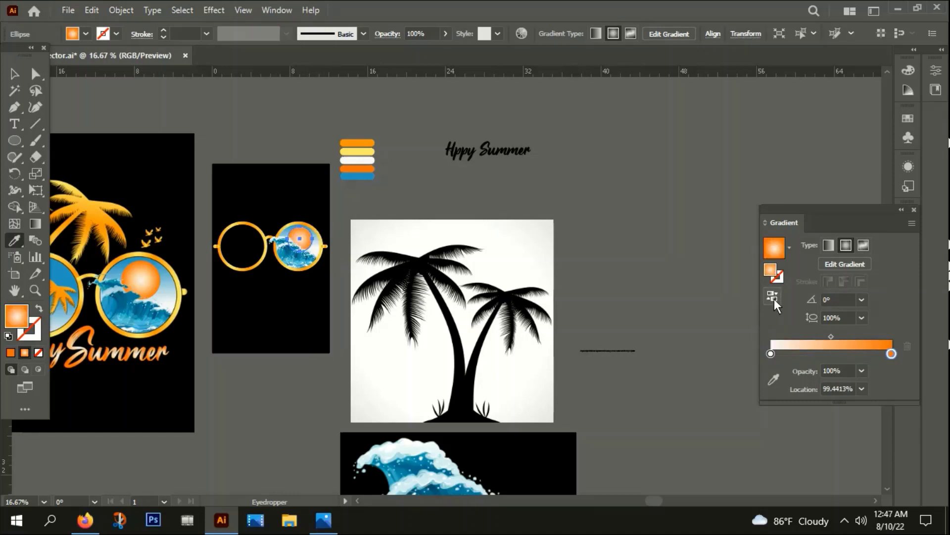
left_click(821, 354)
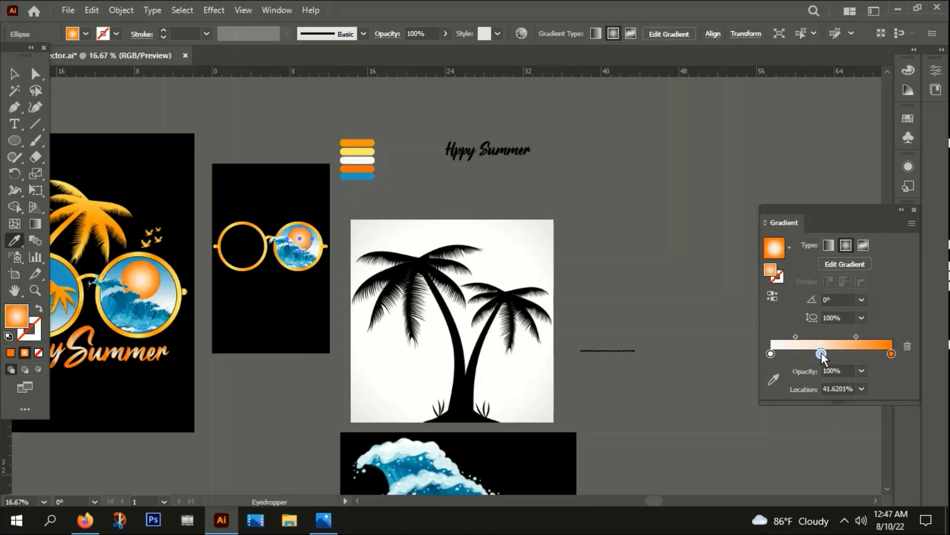
left_click_drag(821, 354, 803, 354)
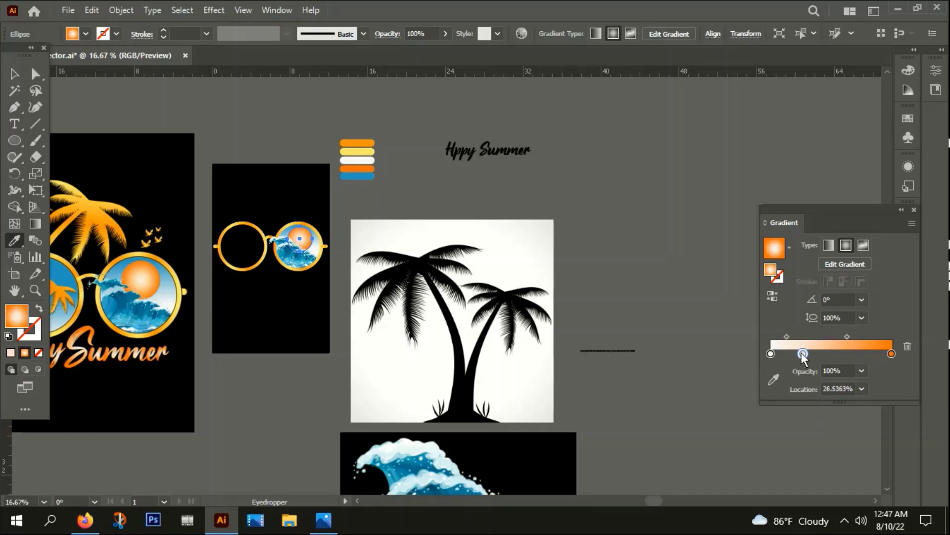
left_click(14, 73)
left_click(230, 114)
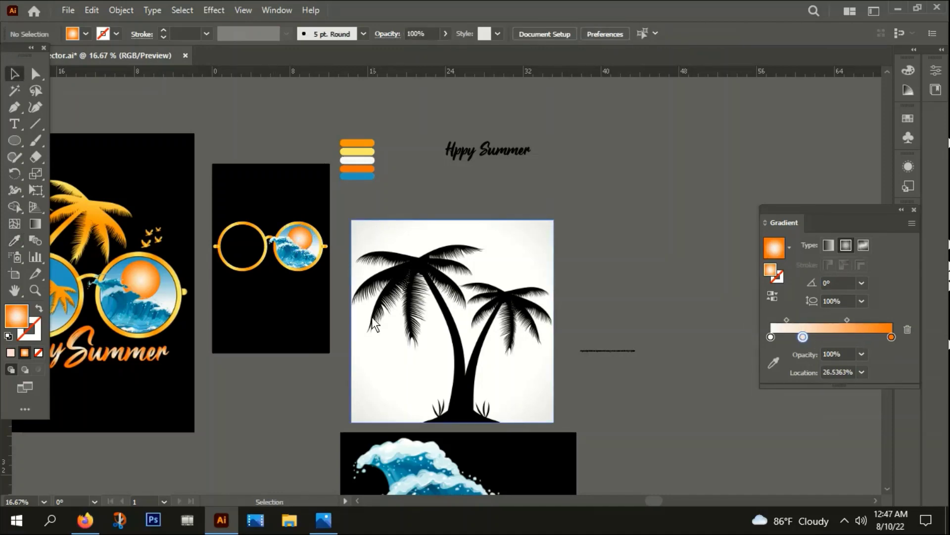
scroll(295, 259, "up", 2)
scroll(295, 259, "up", 2)
scroll(248, 203, "up", 5)
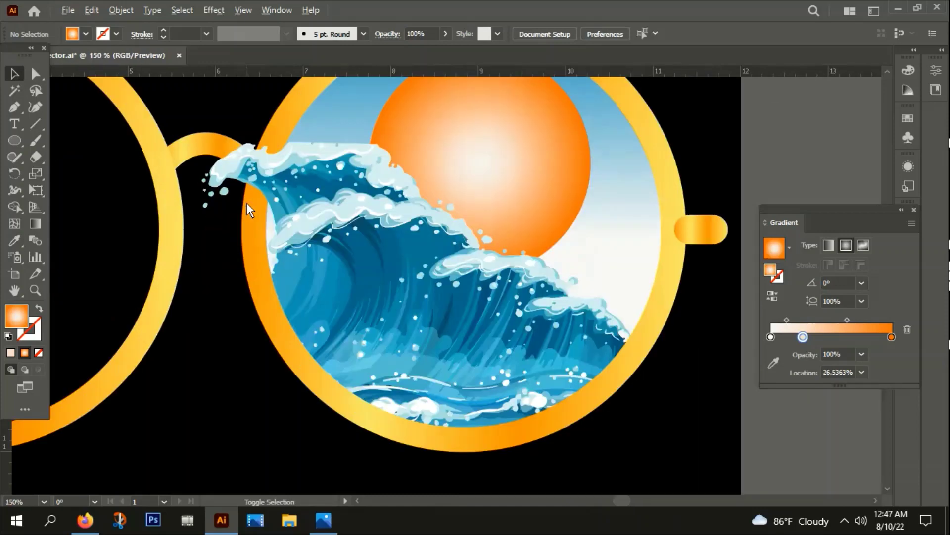
left_click(262, 172)
left_click(202, 247)
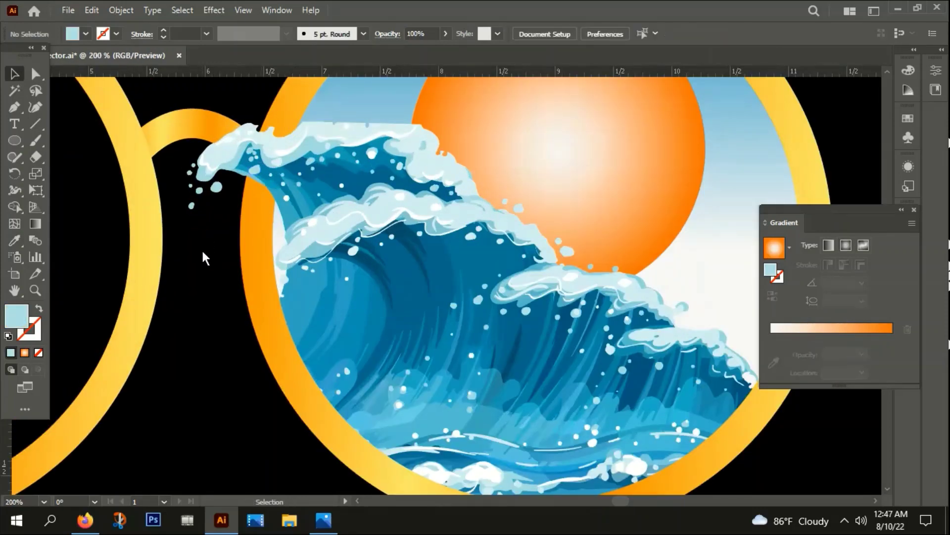
left_click(321, 151)
scroll(293, 200, "down", 1)
scroll(292, 200, "down", 4)
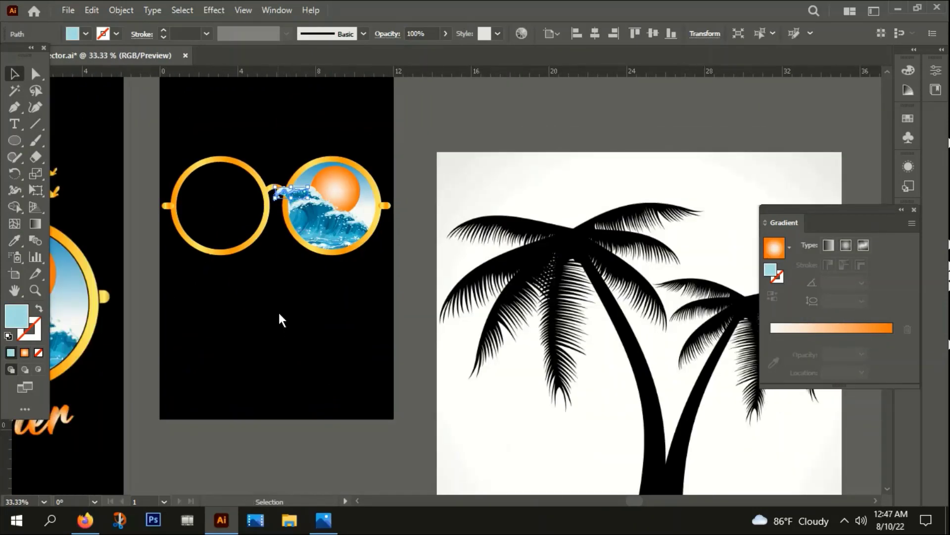
left_click(253, 323)
left_click_drag(253, 323, 432, 272)
scroll(386, 280, "down", 4)
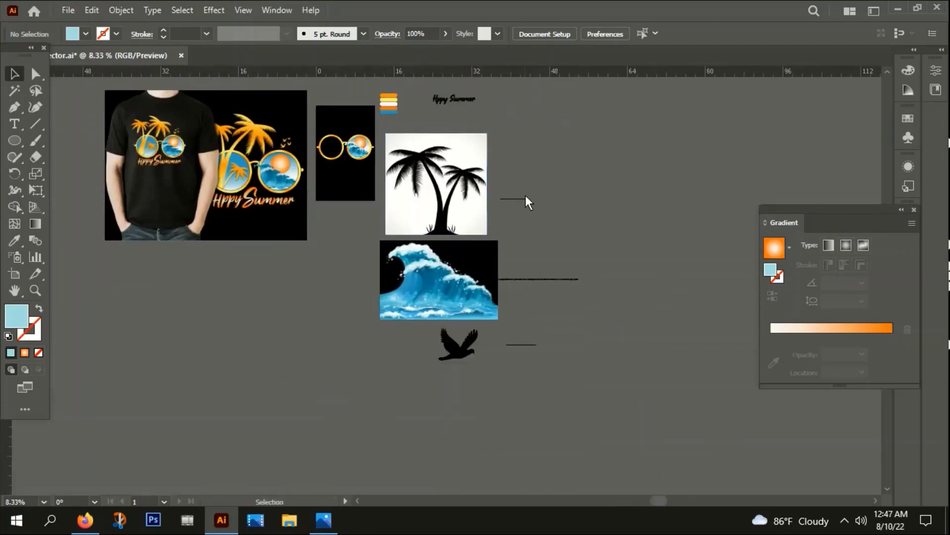
left_click(511, 197)
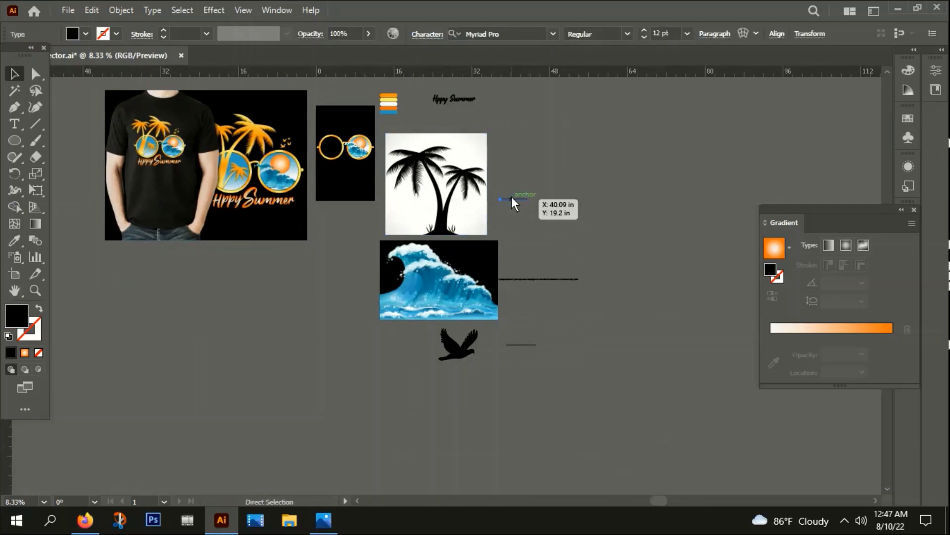
left_click(84, 520)
Load the palm-tree clipart URL in Firefox, copy the image, and return to Illustrator.
left_click(477, 64)
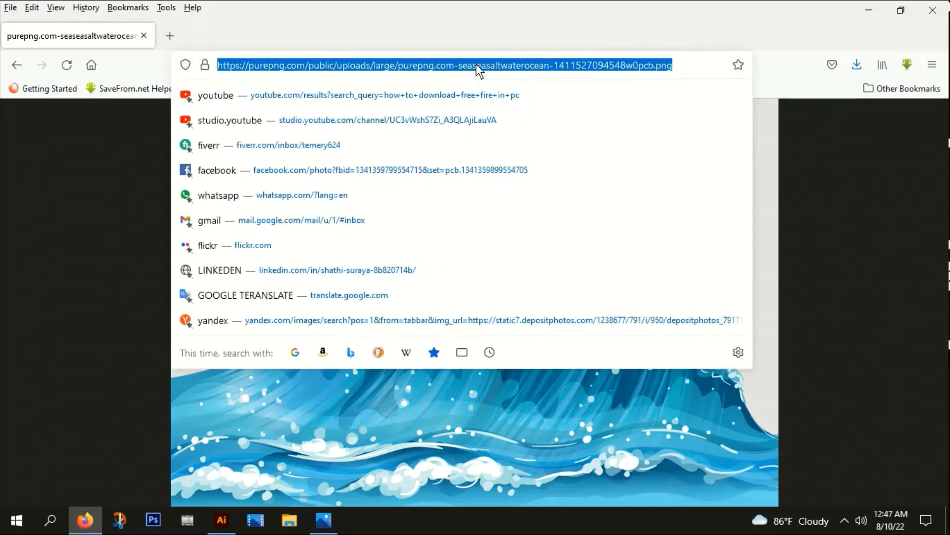
type("https://clipartsign.com/upload/2015/12/03/palm-tree-beach-vector-clipart.png")
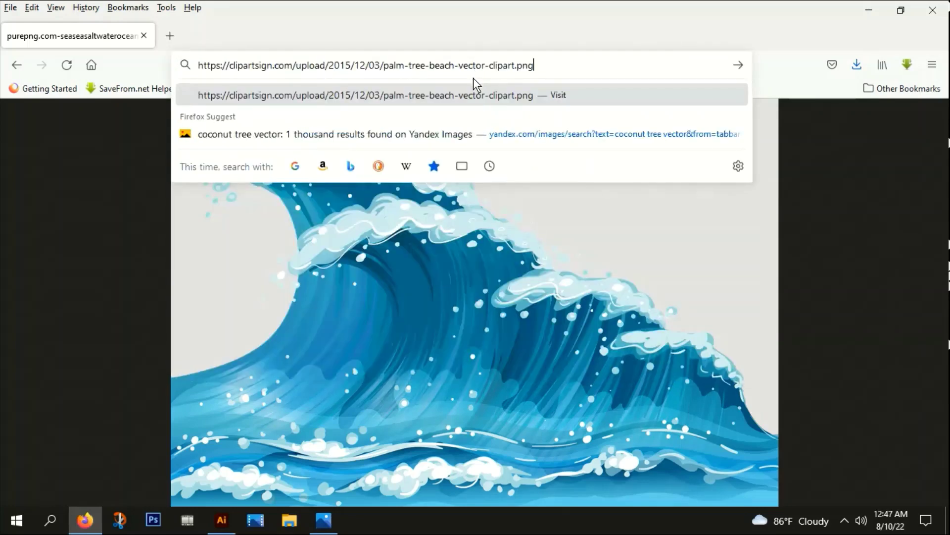
key("Return")
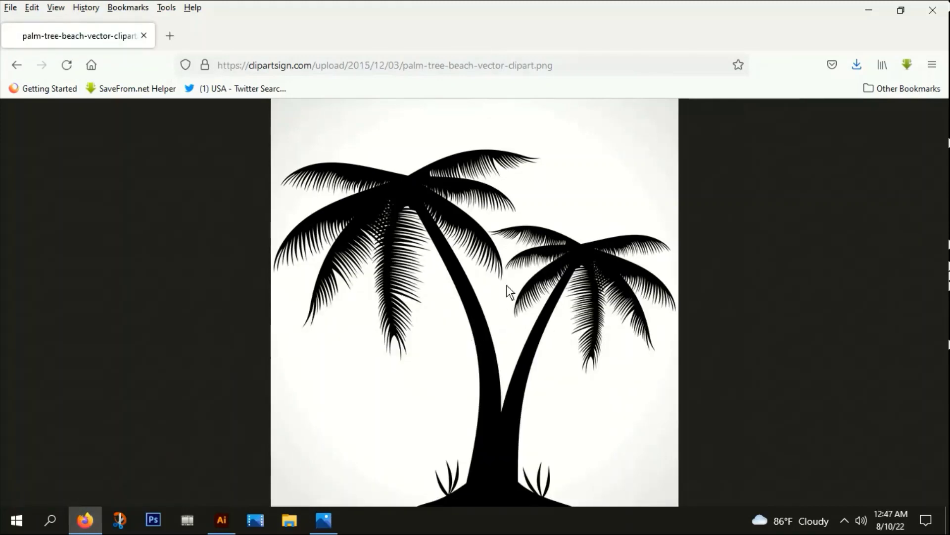
right_click(378, 154)
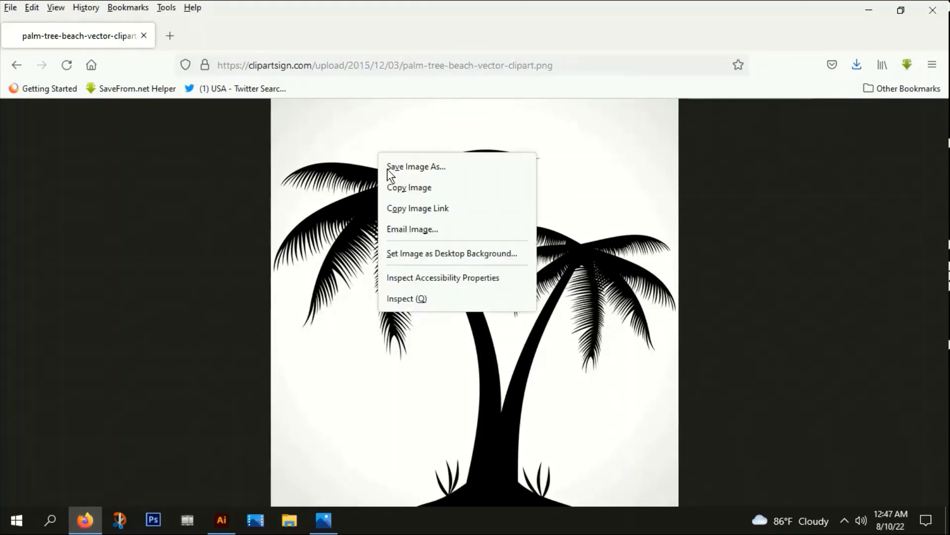
left_click(407, 187)
left_click(221, 520)
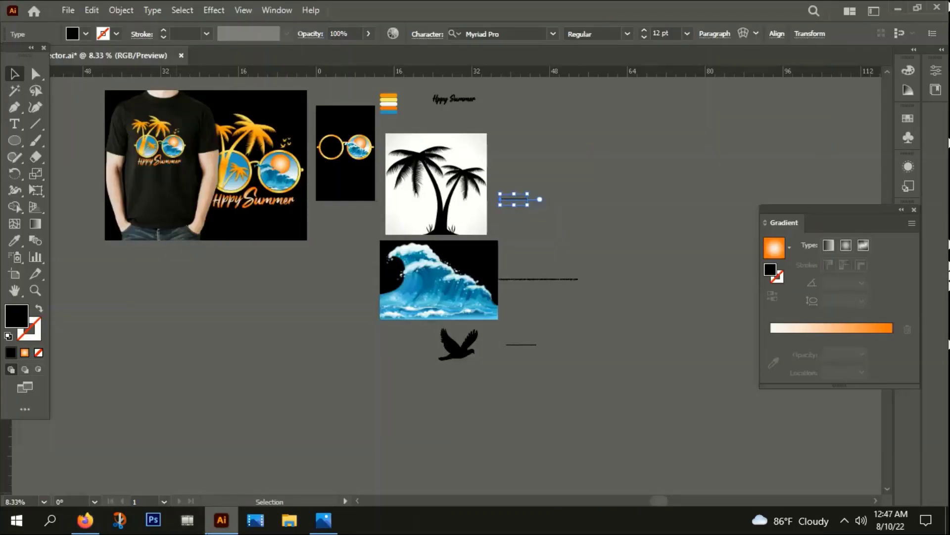
Paste the palm image at the lower left, then Image Trace and Expand it.
key("ctrl+v")
left_click_drag(481, 251, 203, 314)
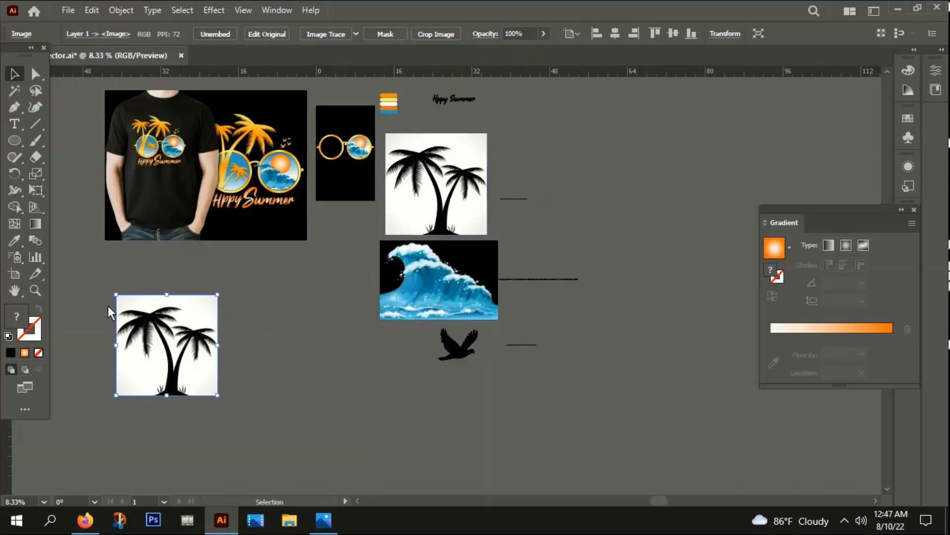
left_click_drag(150, 368, 150, 365)
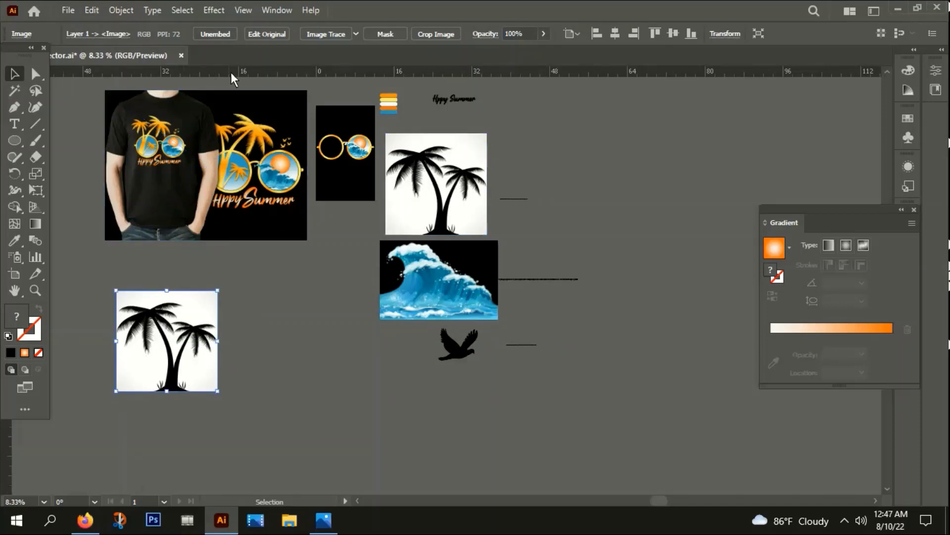
left_click(324, 34)
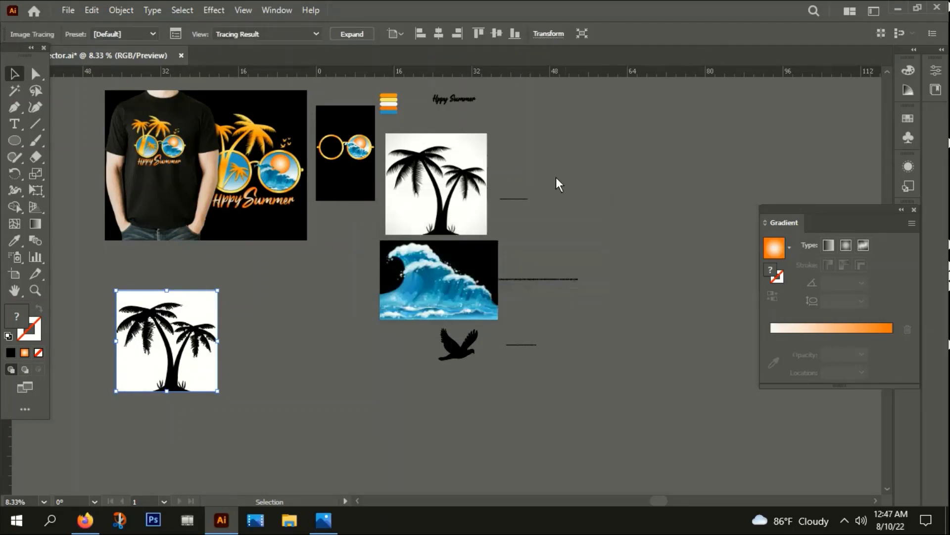
left_click(348, 33)
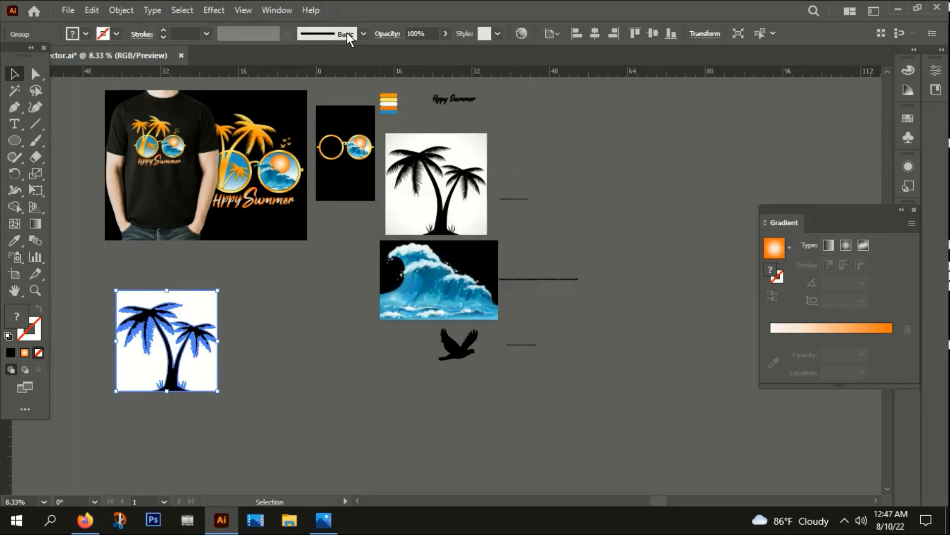
Ungroup the traced palm, delete its white background, and move it toward the wave.
right_click(182, 348)
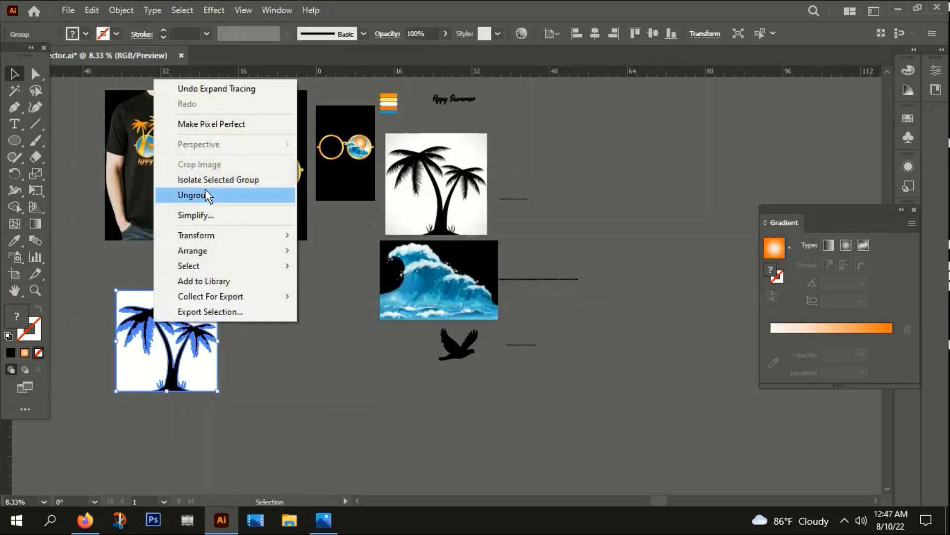
left_click(179, 195)
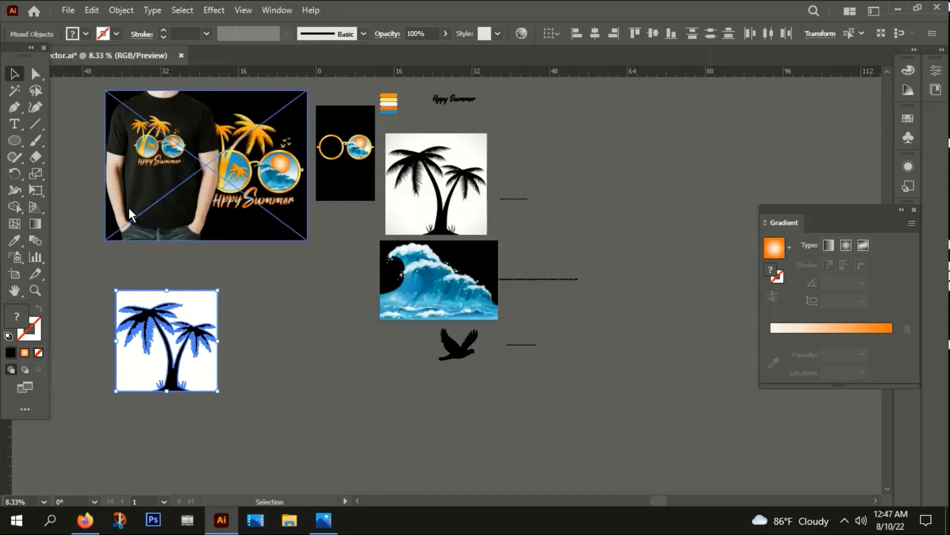
left_click(15, 90)
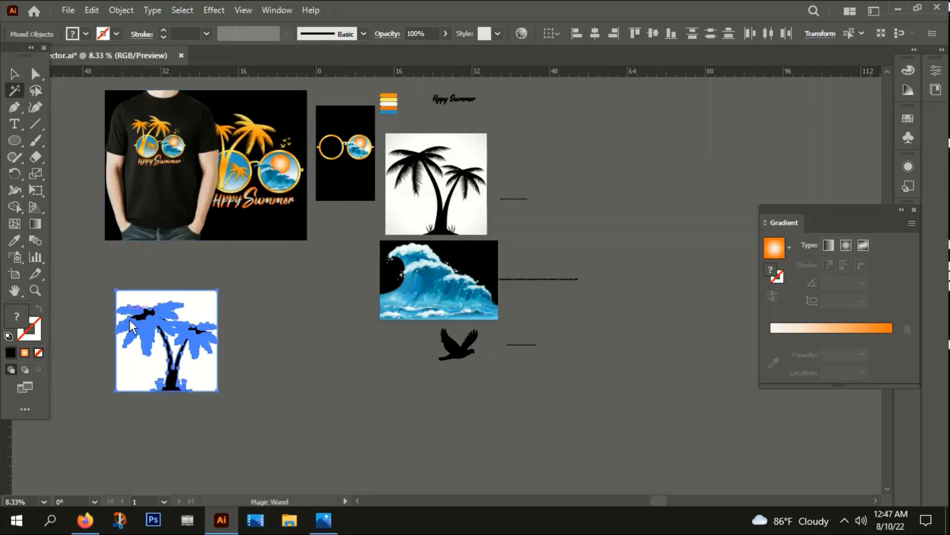
left_click(142, 381)
left_click(14, 76)
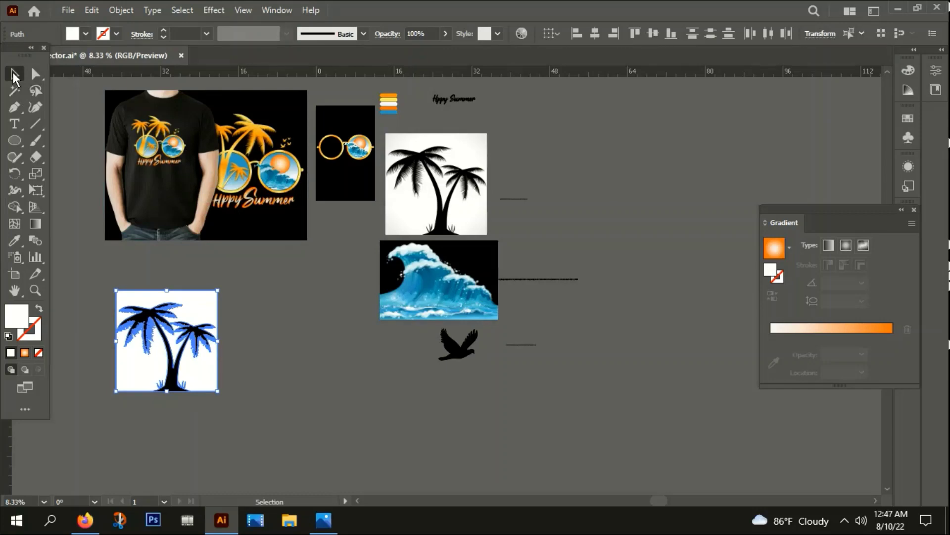
key("Delete")
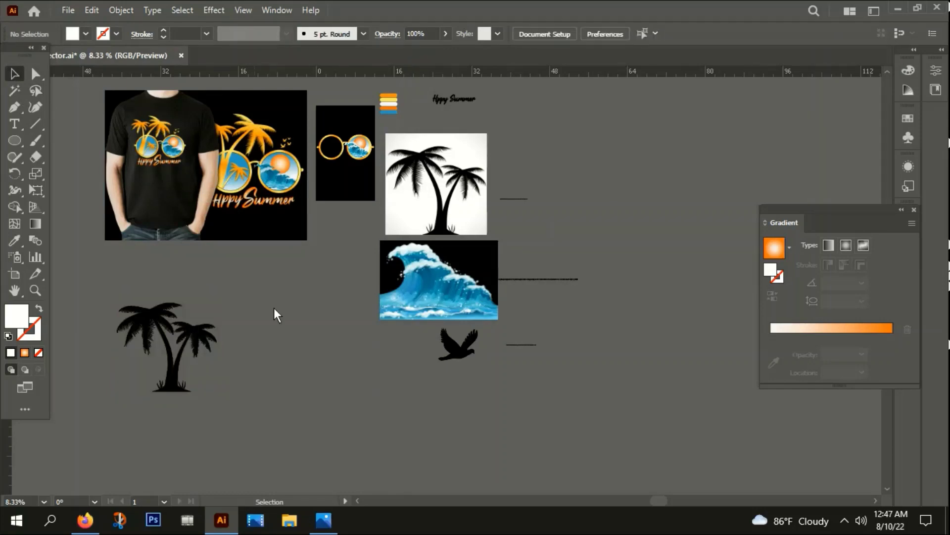
left_click_drag(189, 334, 278, 288)
Apply the sunglasses' orange gradient to the palm trees with the Eyedropper.
scroll(275, 286, "up", 1)
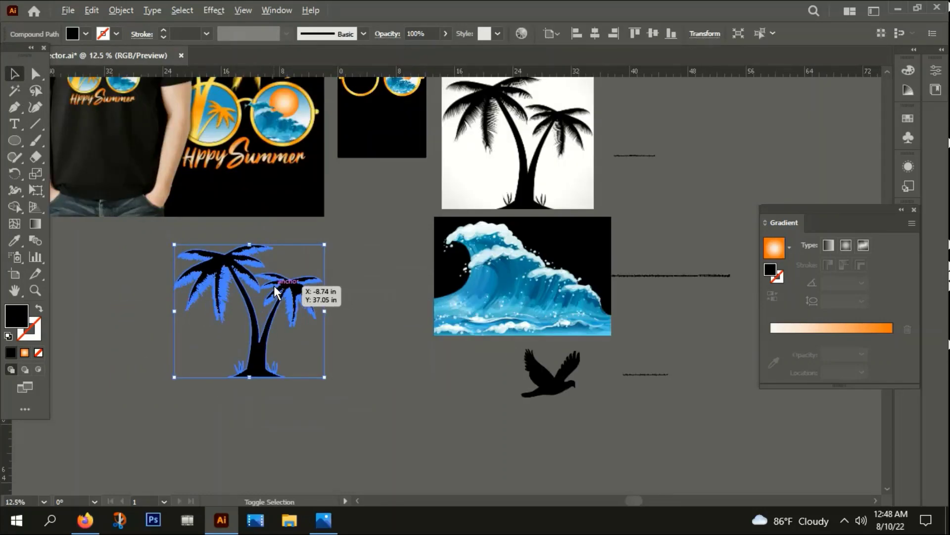
scroll(274, 286, "up", 1)
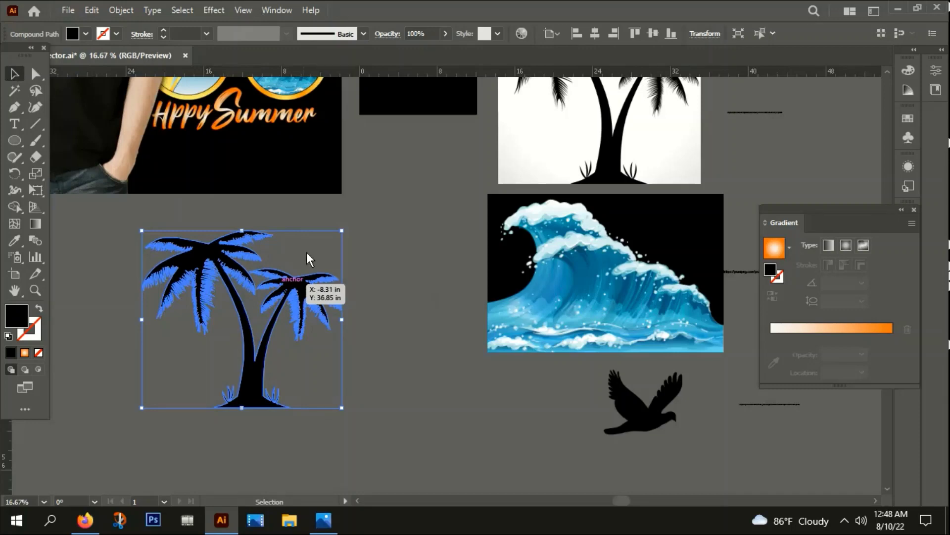
key("i")
scroll(382, 330, "up", 4)
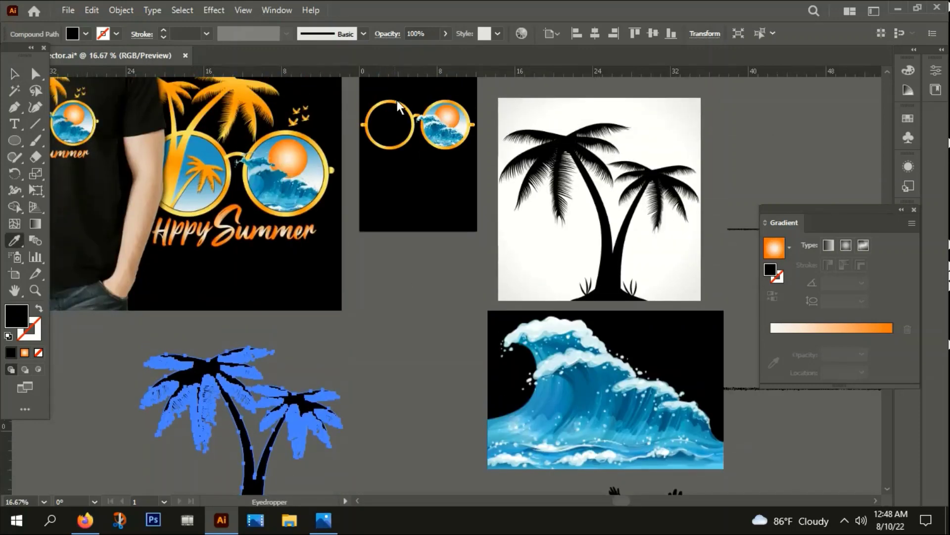
left_click(415, 120)
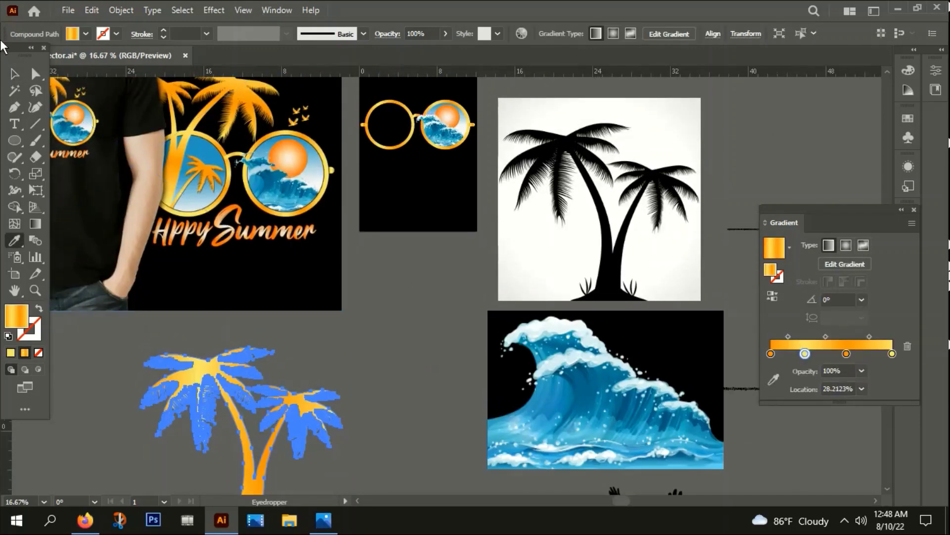
key("v")
left_click(420, 378)
scroll(420, 378, "down", 1)
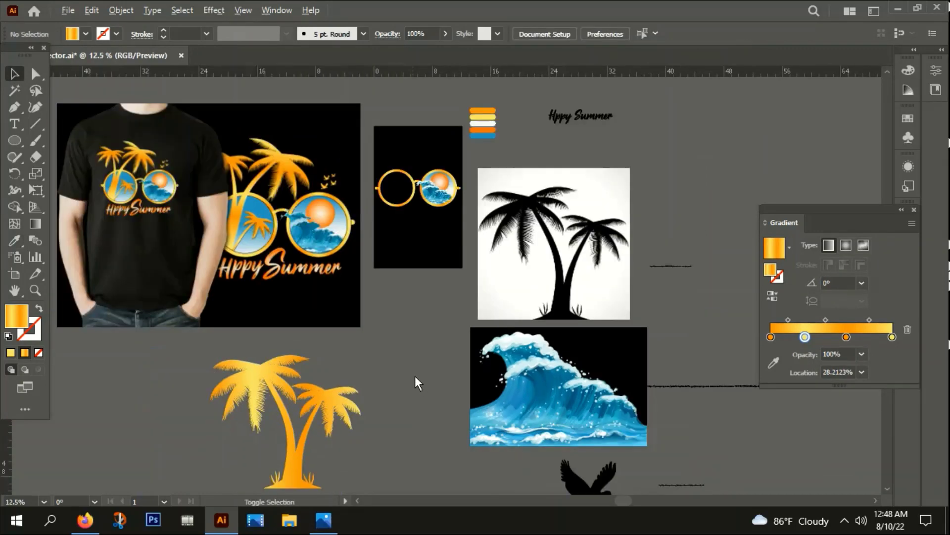
left_click_drag(415, 375, 443, 355)
Reflect the orange palm trees across the vertical axis.
left_click(364, 364)
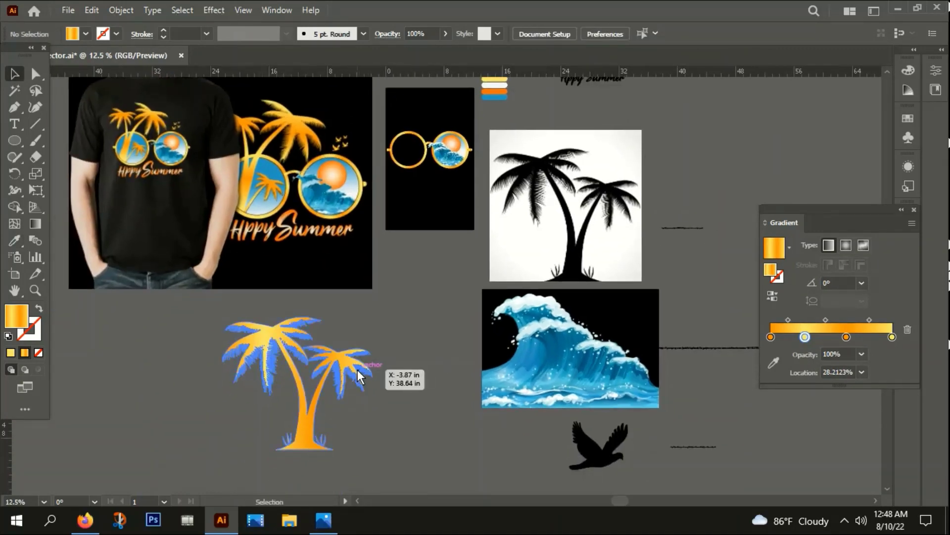
right_click(356, 370)
mouse_move(407, 313)
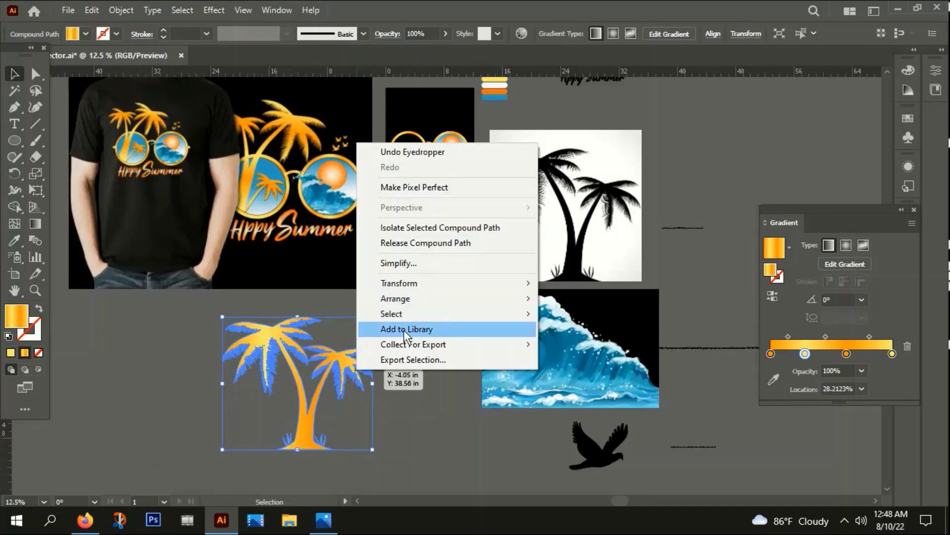
mouse_move(398, 284)
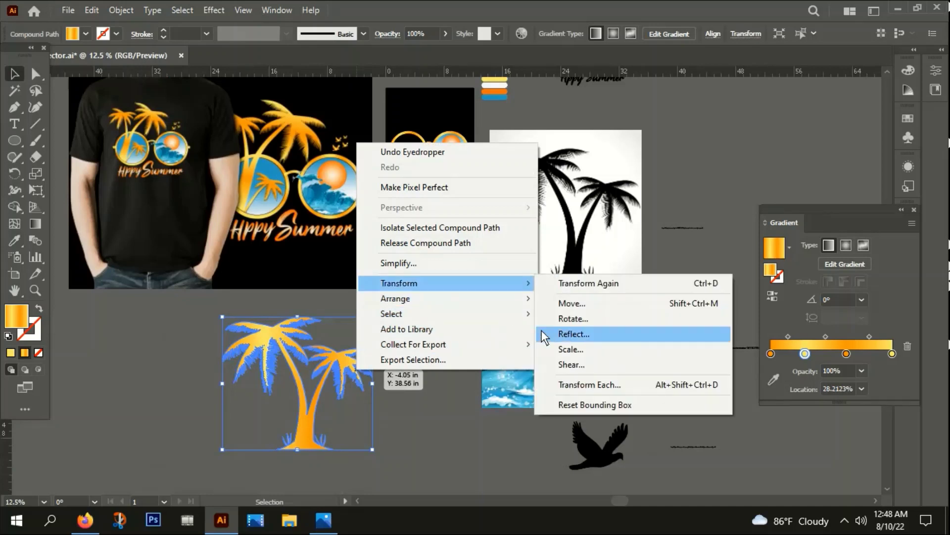
left_click(574, 333)
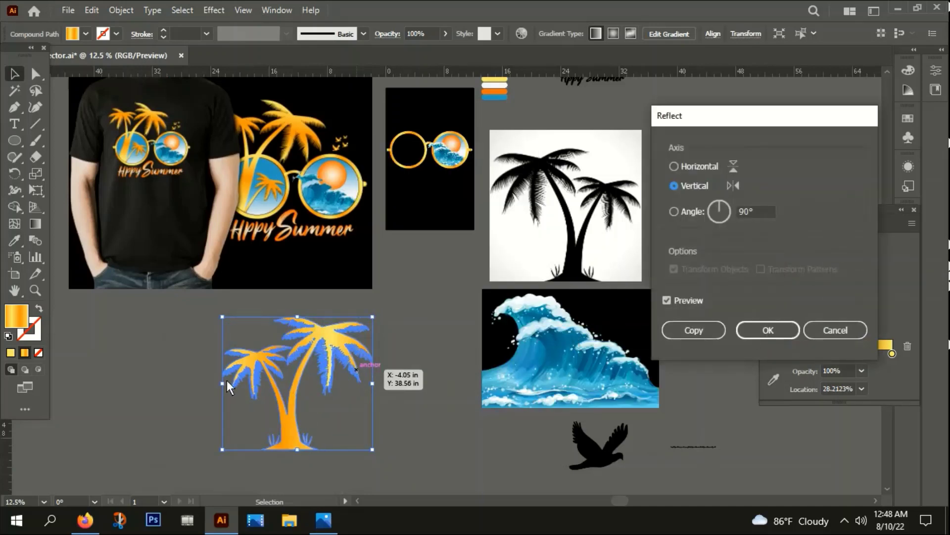
left_click(765, 330)
scroll(281, 475, "up", 4)
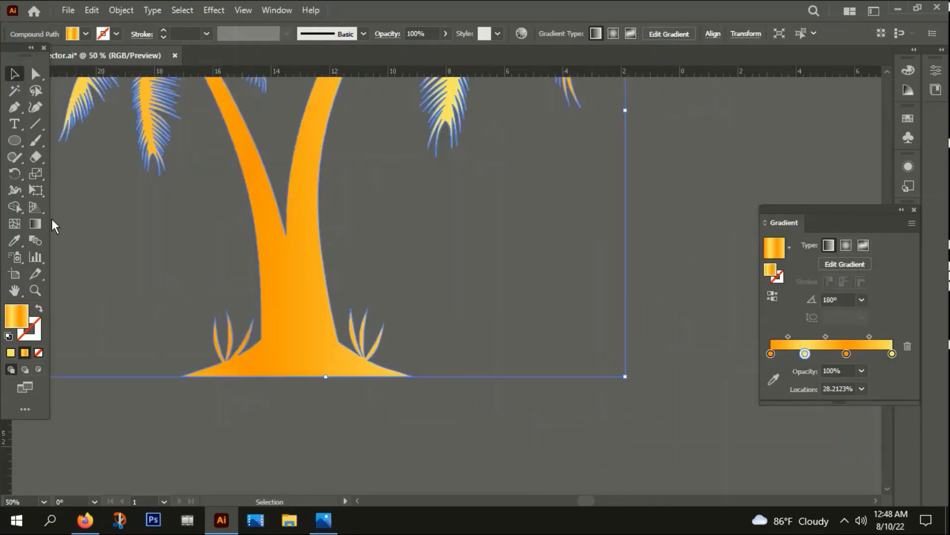
Erase across the trunks above the ground and delete the grassy base piece.
left_click(33, 158)
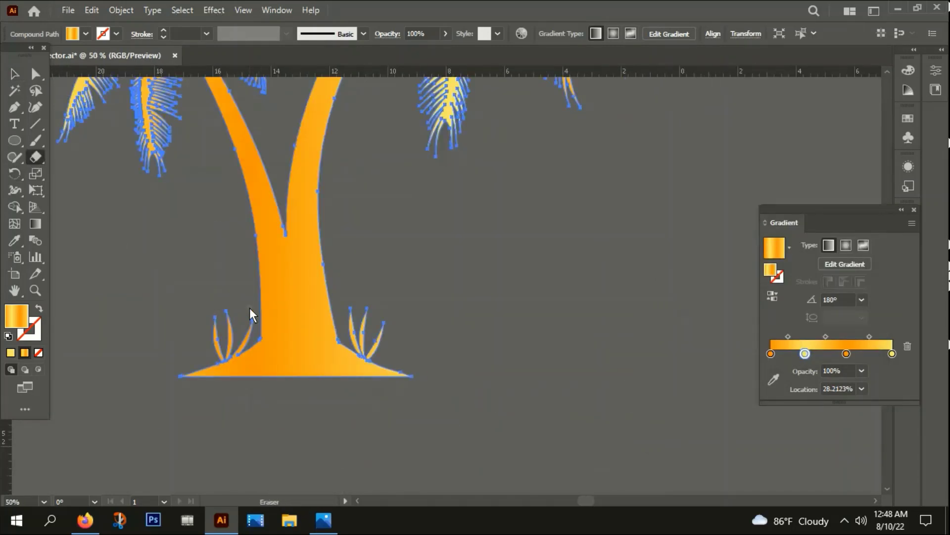
left_click_drag(249, 307, 534, 302)
left_click(15, 74)
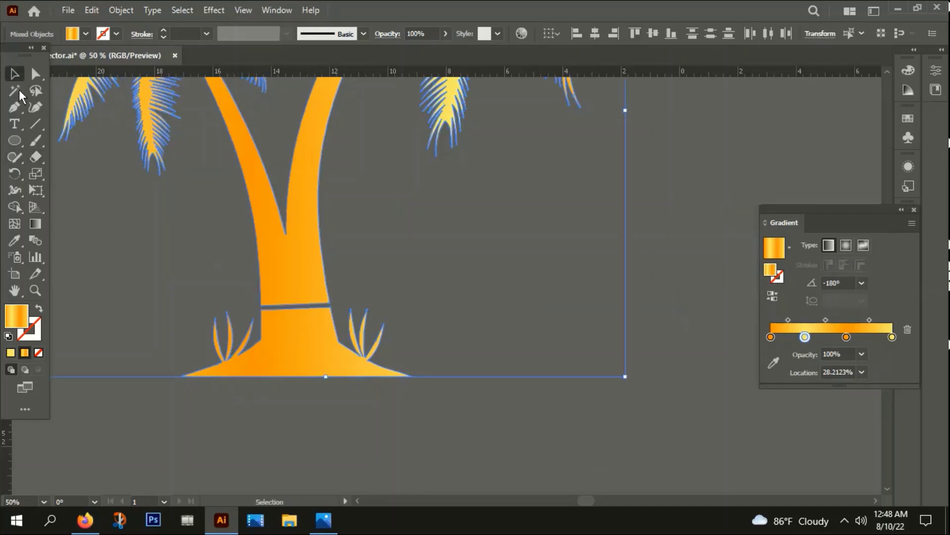
left_click(169, 238)
left_click(336, 352)
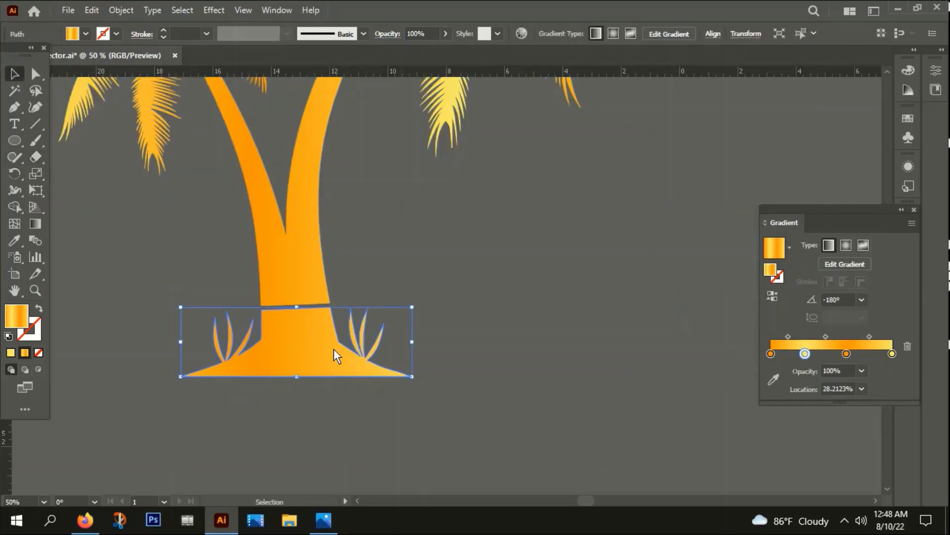
key("Delete")
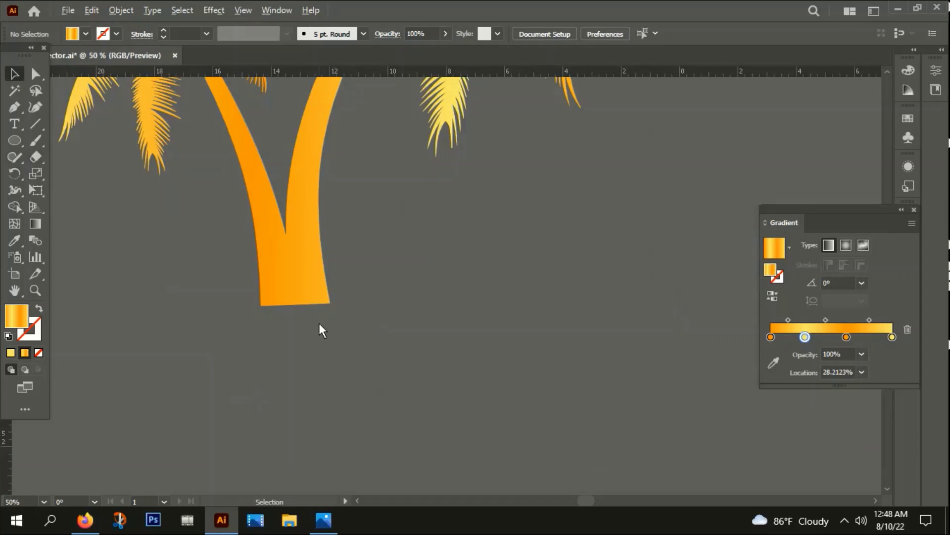
Nudge the T-shirt mockup photo and reselect the orange palm trees.
scroll(301, 346, "down", 4)
left_click_drag(239, 185, 217, 160)
left_click(396, 395)
right_click(321, 274)
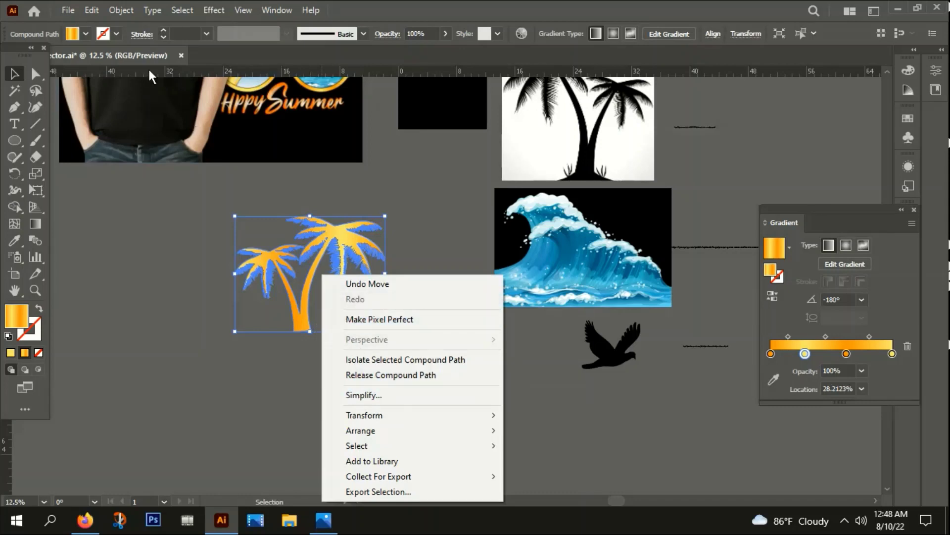
Group the palm tree artwork and drag it toward the glasses artboard.
left_click(122, 10)
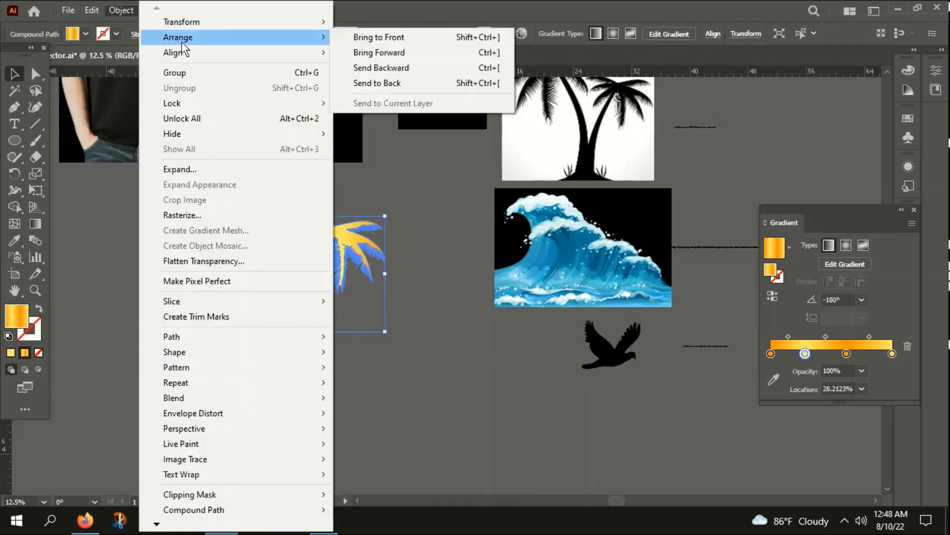
left_click(194, 76)
key("ctrl+minus")
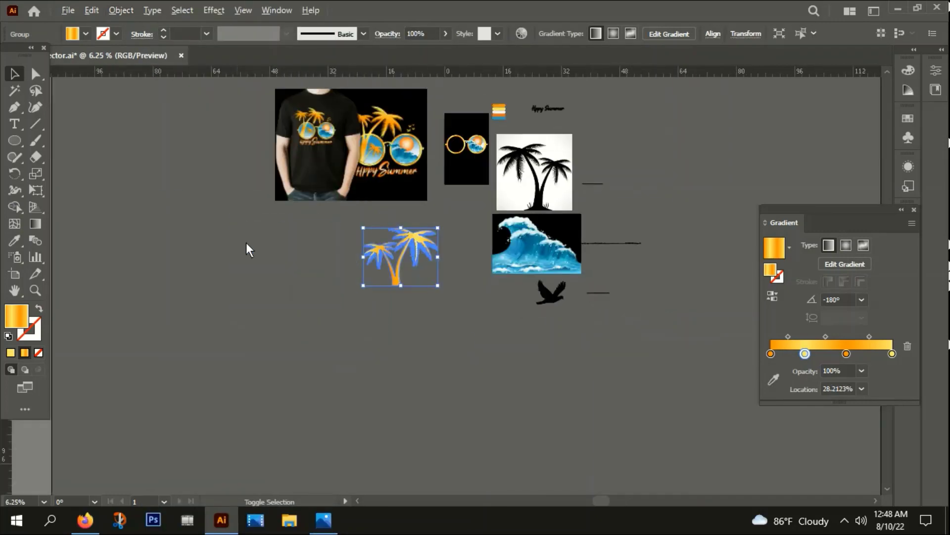
left_click(324, 293)
left_click_drag(334, 291, 384, 140)
Move the palm group down onto the glasses artboard, slightly left.
scroll(403, 195, "up", 3)
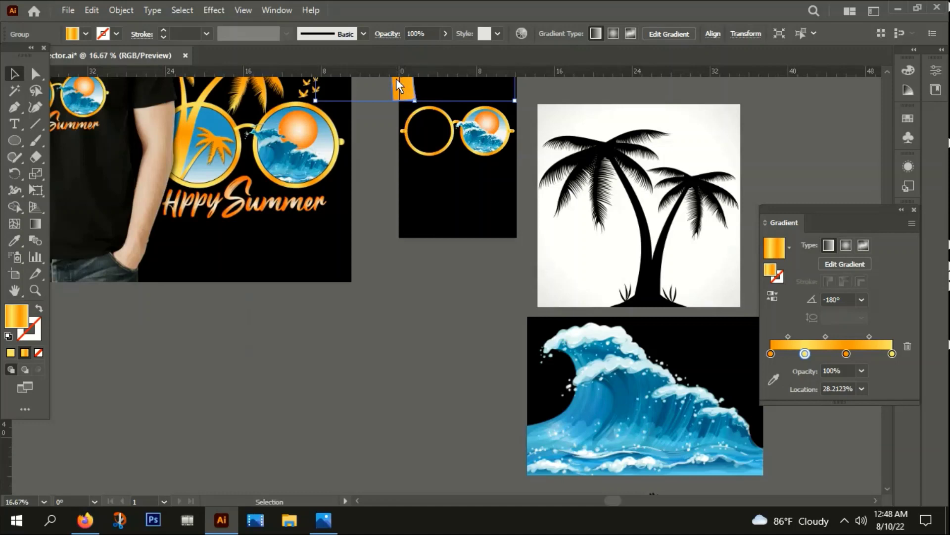
left_click_drag(396, 78, 428, 130)
scroll(789, 469, "up", 1)
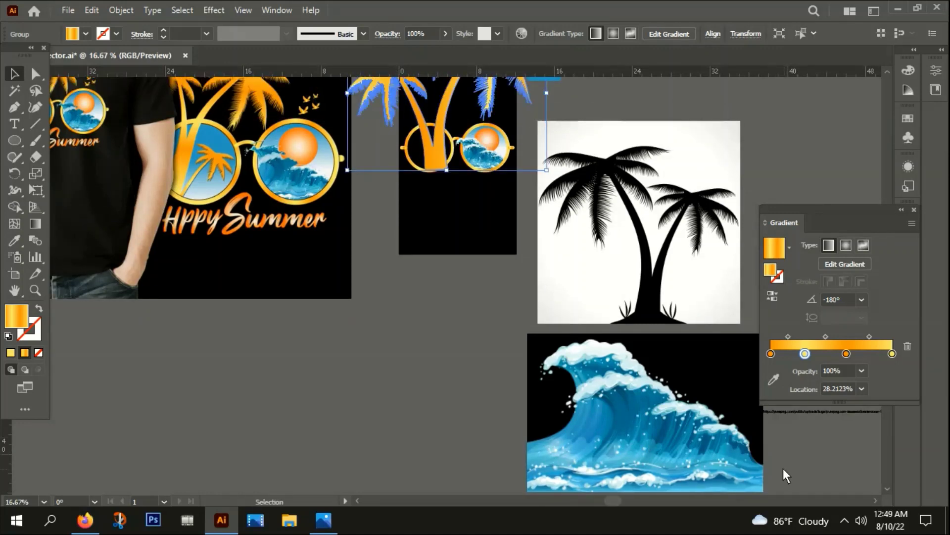
scroll(438, 154, "up", 3)
scroll(441, 227, "up", 5)
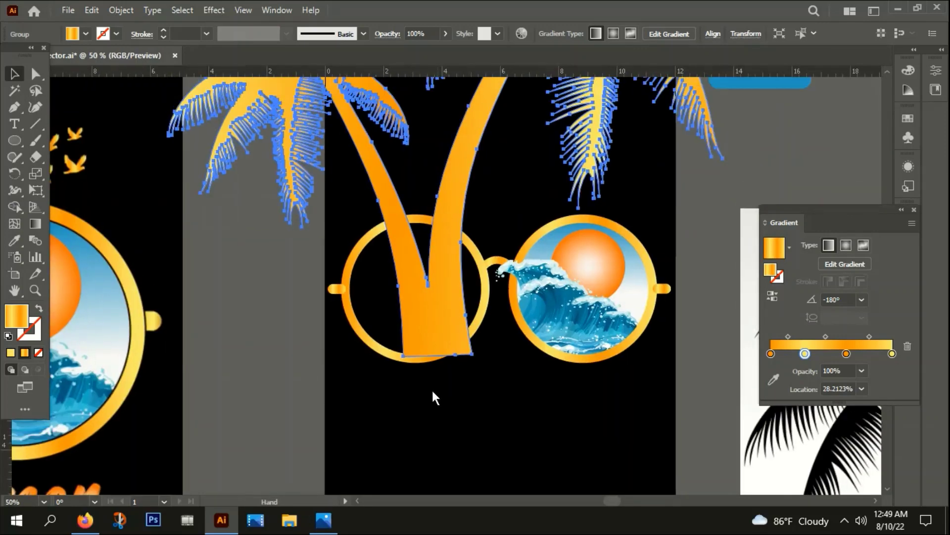
left_click_drag(404, 284, 384, 283)
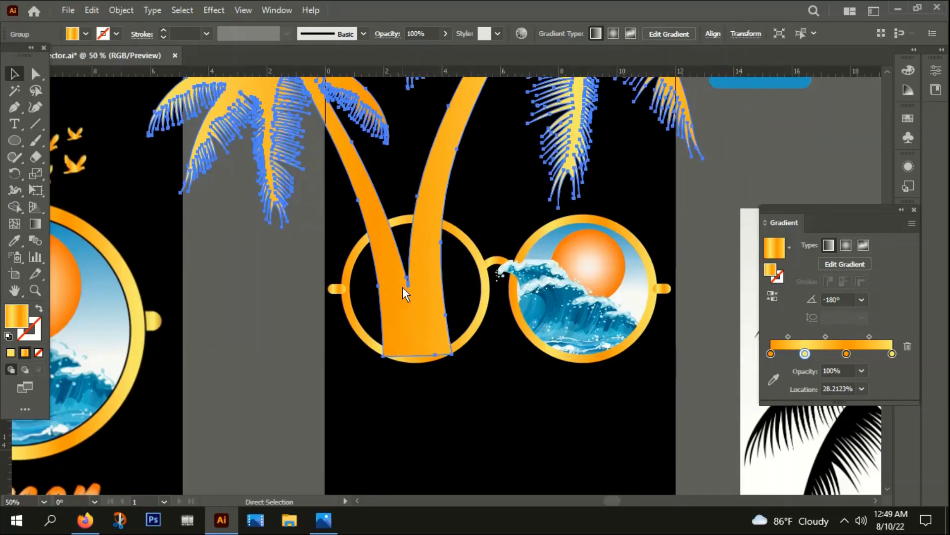
Shrink the palm group and position it over the left lens.
key("v")
scroll(427, 307, "down", 2)
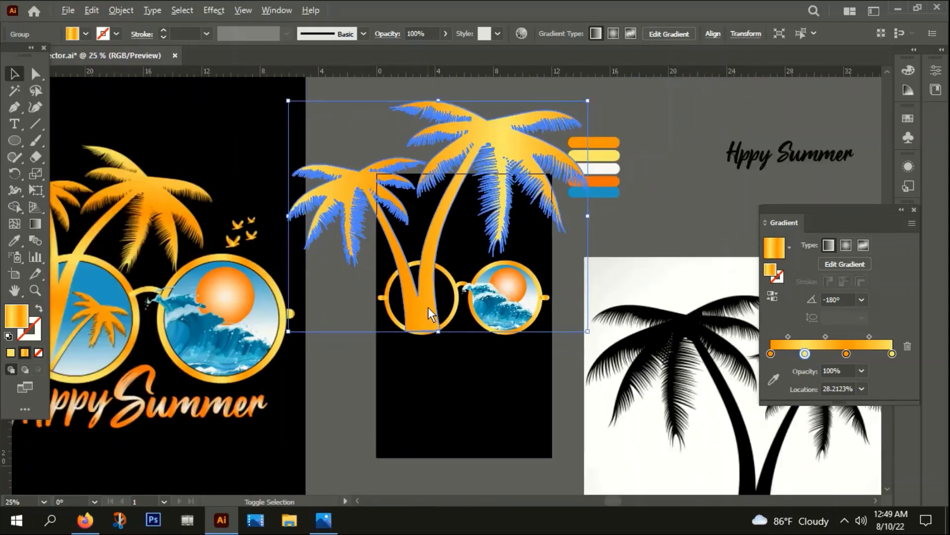
left_click_drag(584, 102, 532, 149)
scroll(385, 321, "up", 3)
left_click_drag(503, 193, 478, 269)
scroll(478, 270, "down", 3)
scroll(557, 165, "up", 2)
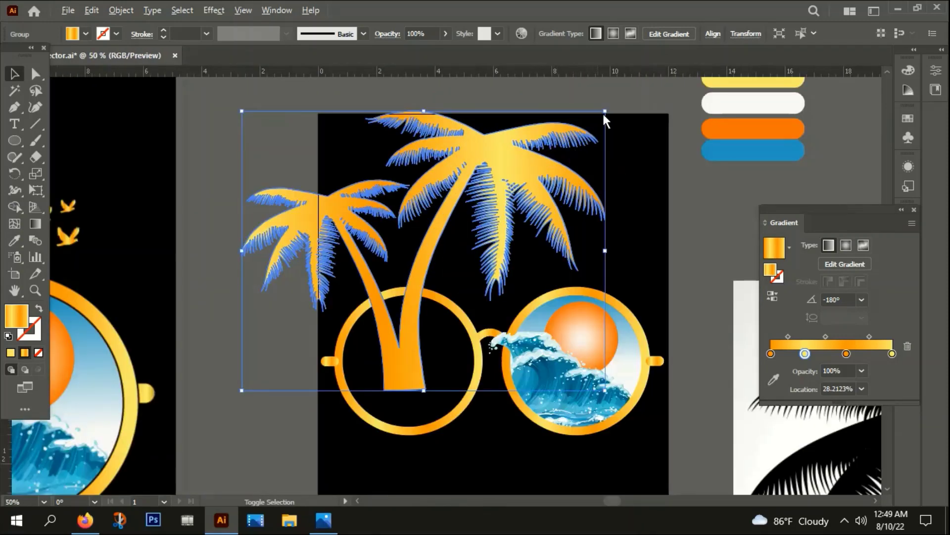
left_click_drag(606, 112, 470, 290)
scroll(471, 290, "up", 1)
left_click_drag(438, 177, 425, 236)
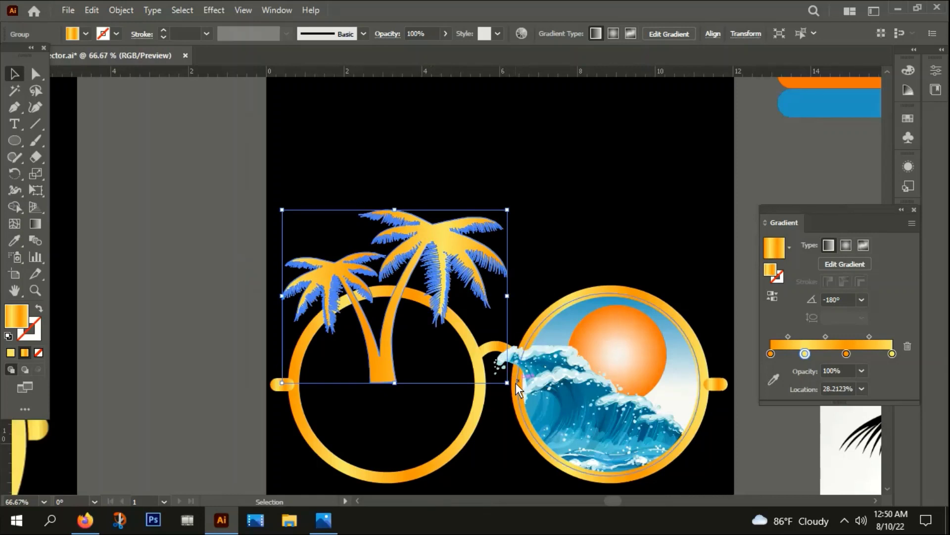
Tilt the palms about 12°, enlarge them slightly, and settle them above the left lens.
left_click_drag(515, 388, 478, 391)
left_click_drag(524, 233, 568, 214)
left_click_drag(476, 268, 488, 251)
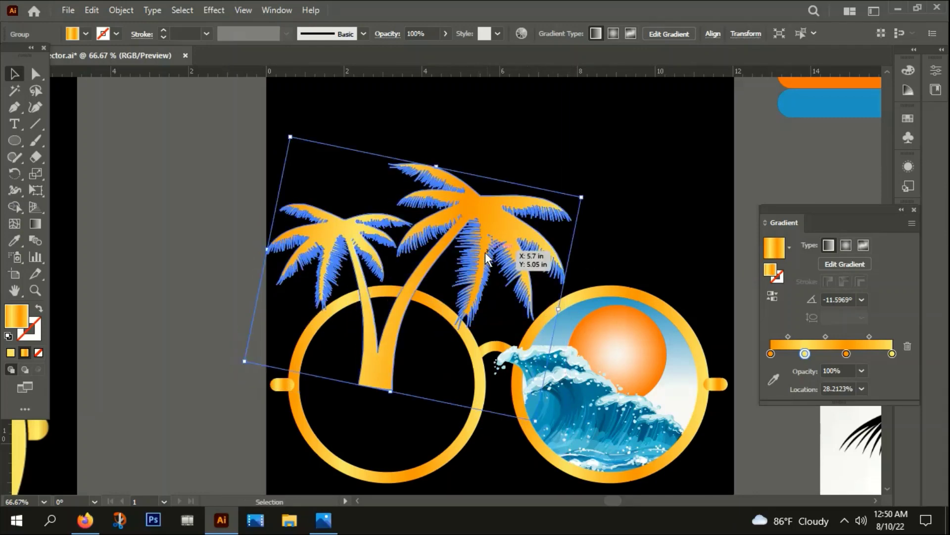
scroll(450, 362, "down", 5)
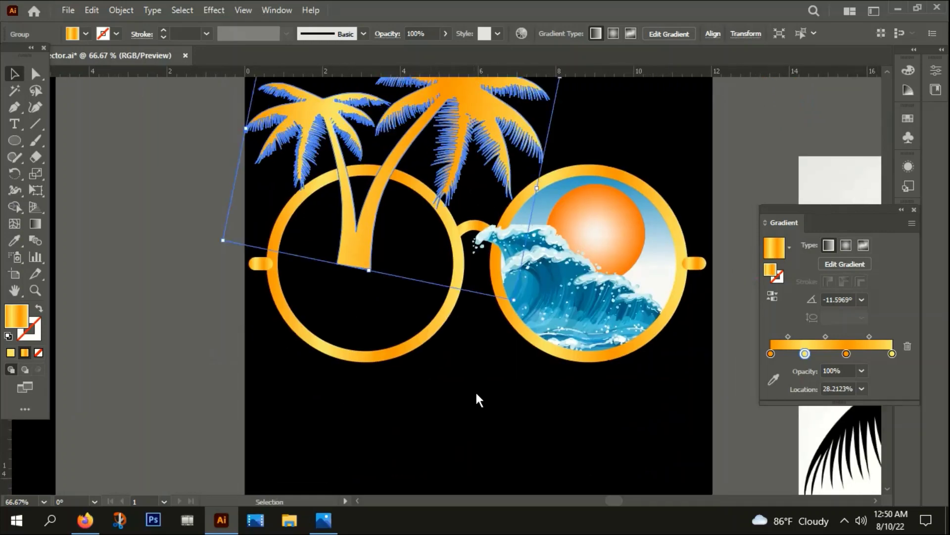
left_click(485, 369)
left_click(14, 107)
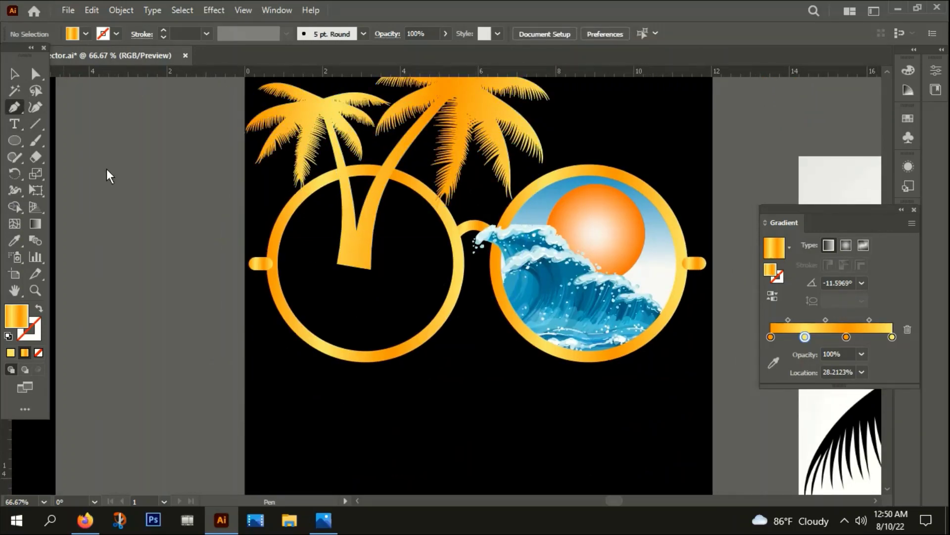
scroll(366, 266, "up", 2)
left_click(379, 243)
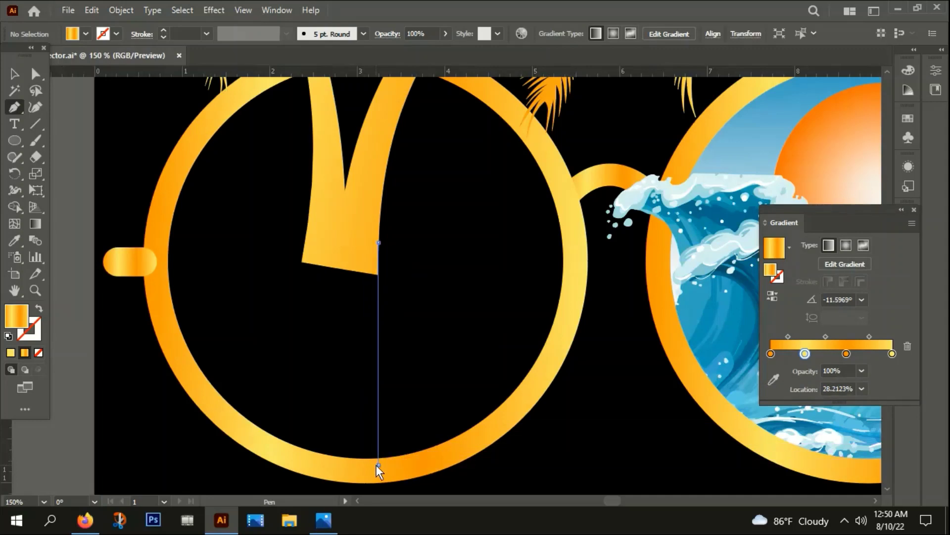
left_click(378, 463)
left_click(282, 466)
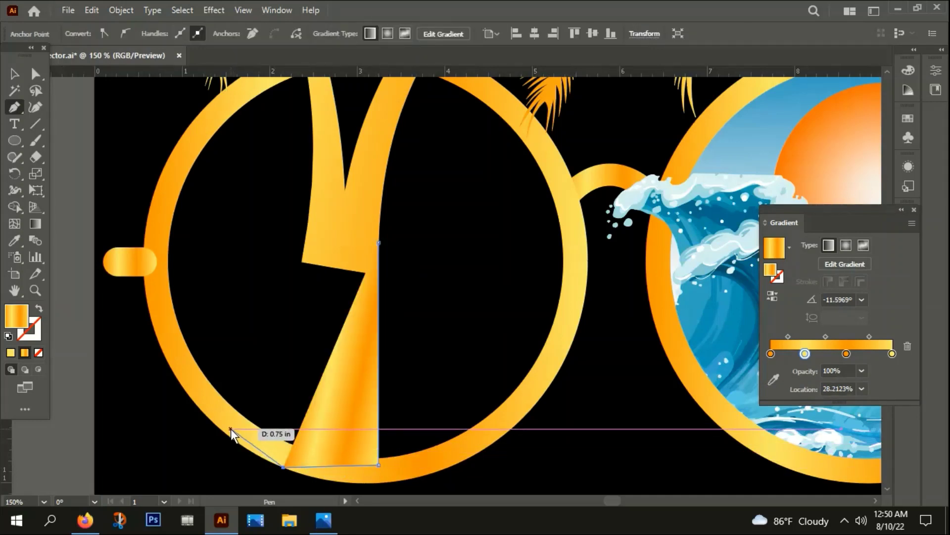
left_click(270, 445)
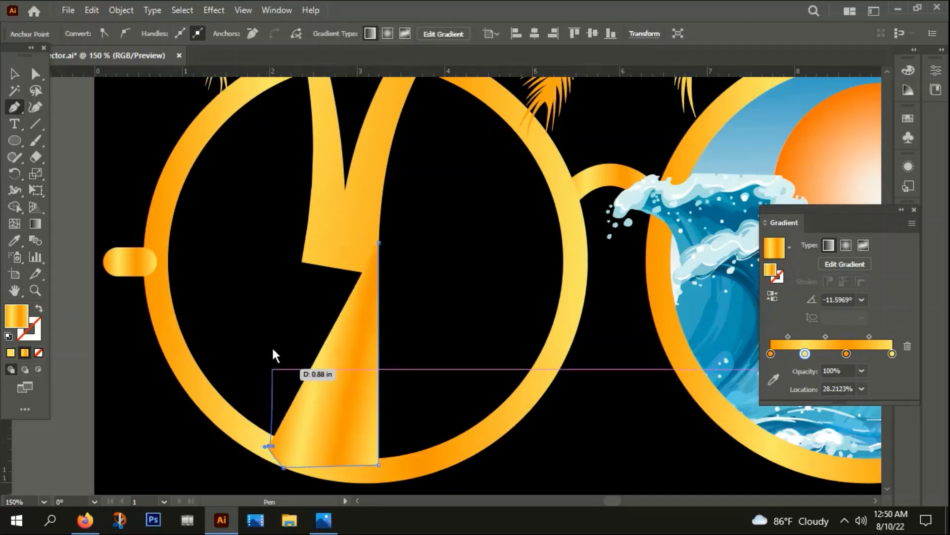
left_click(304, 247)
left_click_drag(304, 244, 303, 183)
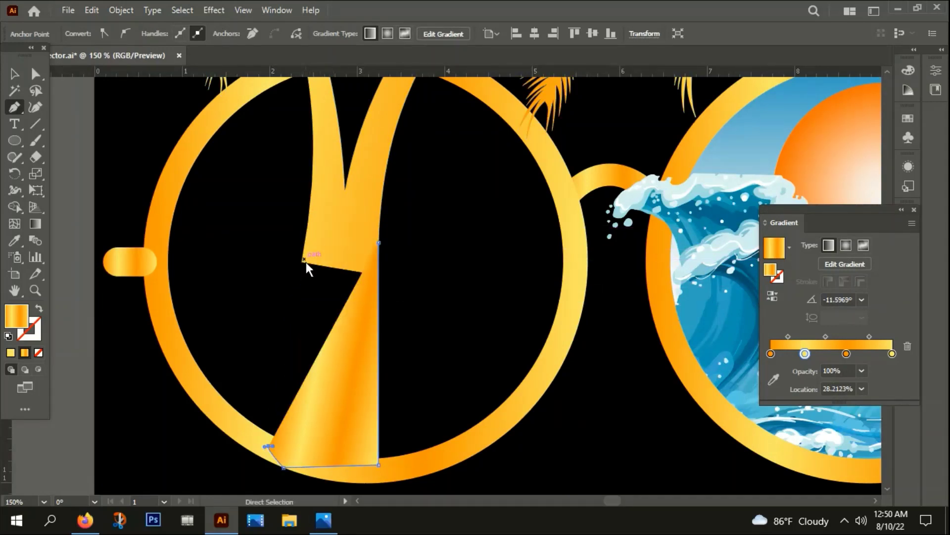
scroll(300, 279, "up", 3)
left_click_drag(324, 137, 354, 106)
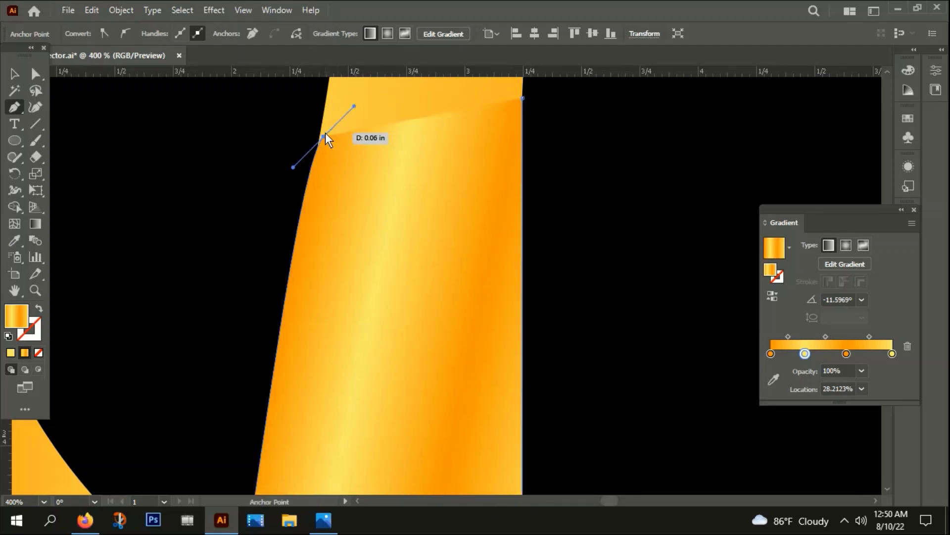
scroll(325, 133, "down", 3)
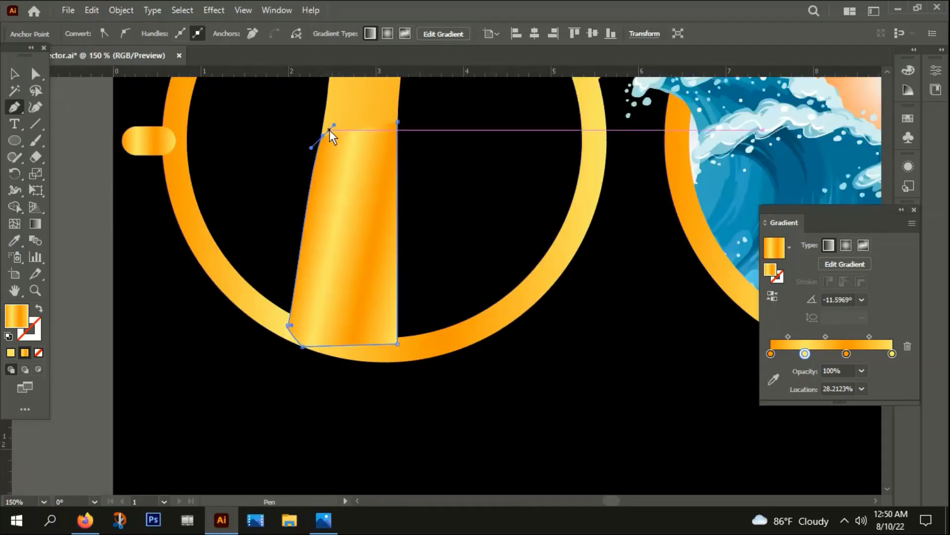
left_click(398, 122)
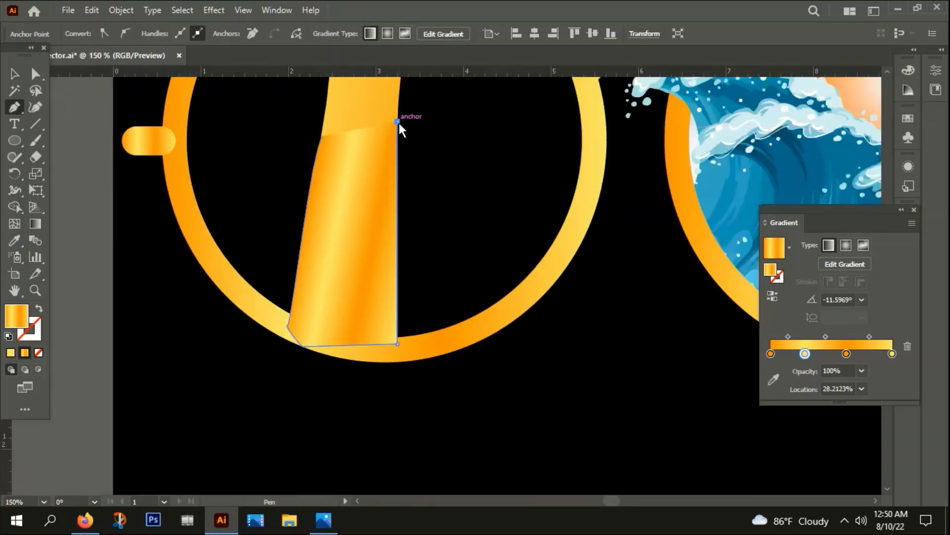
left_click(15, 74)
key("ctrl+z")
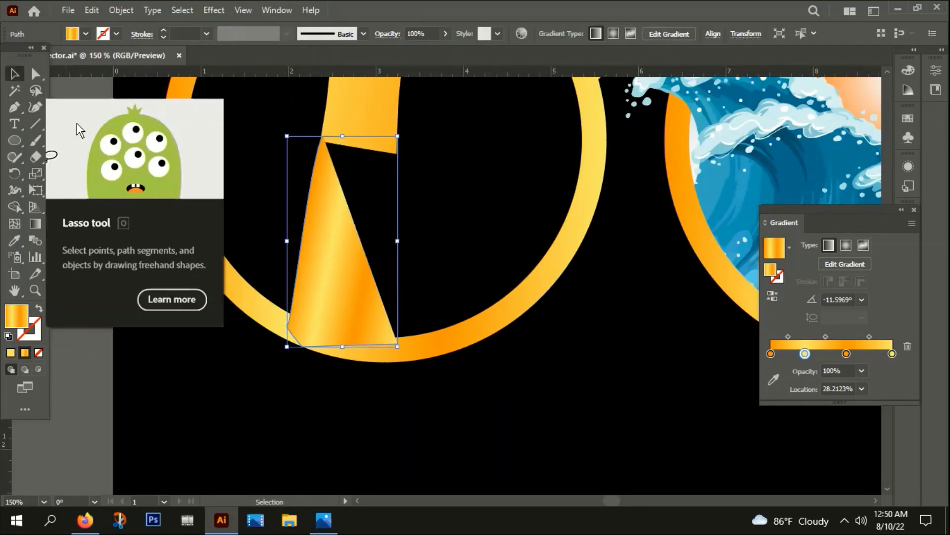
key("ctrl+shift+z")
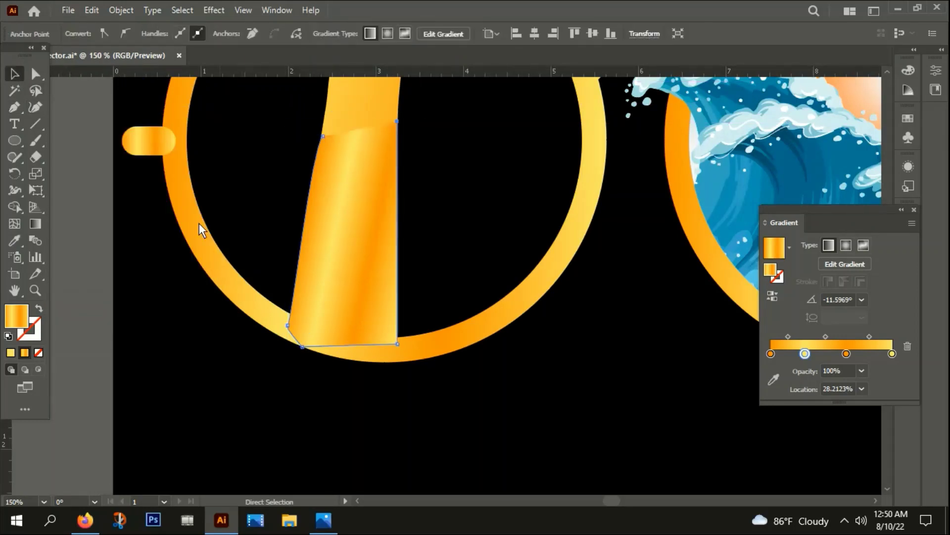
left_click(153, 320)
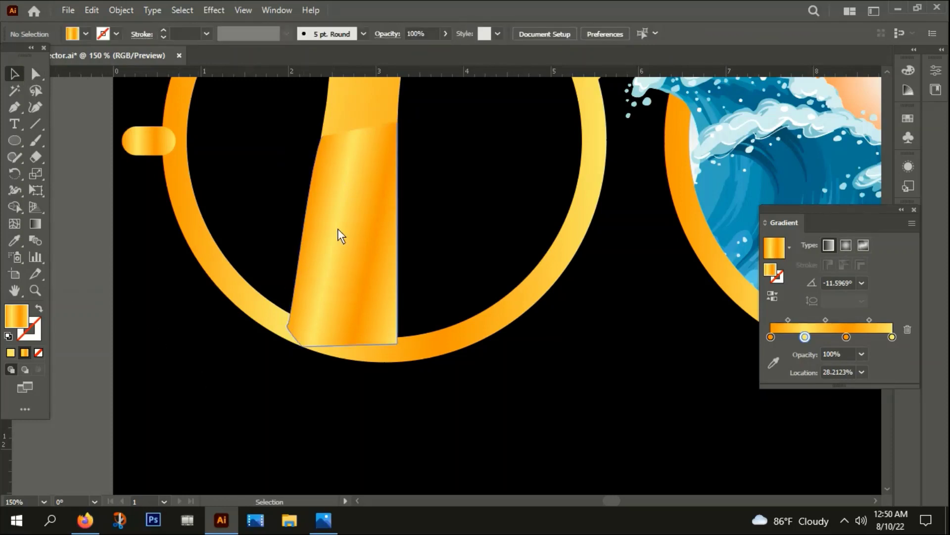
left_click(340, 227)
key("a")
key("Delete")
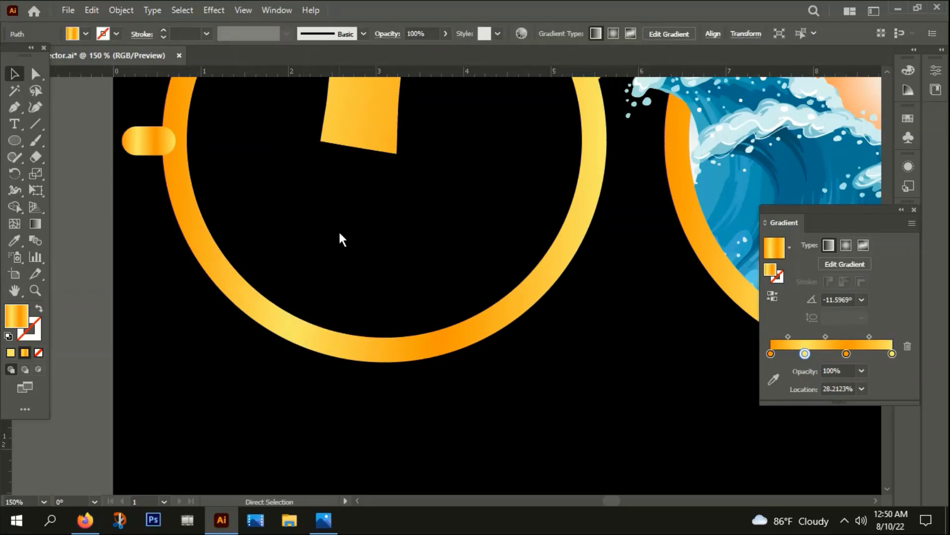
left_click(367, 138)
key("ctrl+z")
key("v")
left_click(427, 473)
left_click(373, 290)
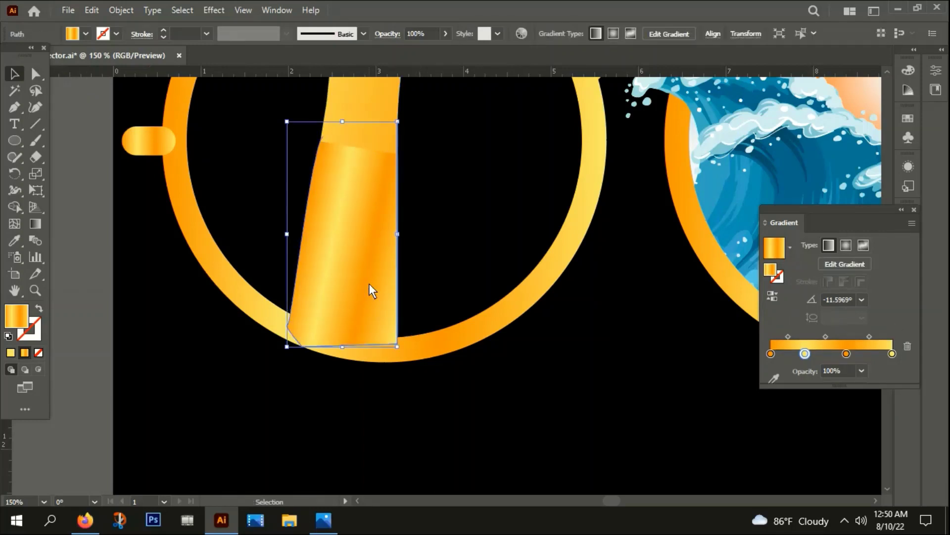
key("a")
key("Delete")
key("v")
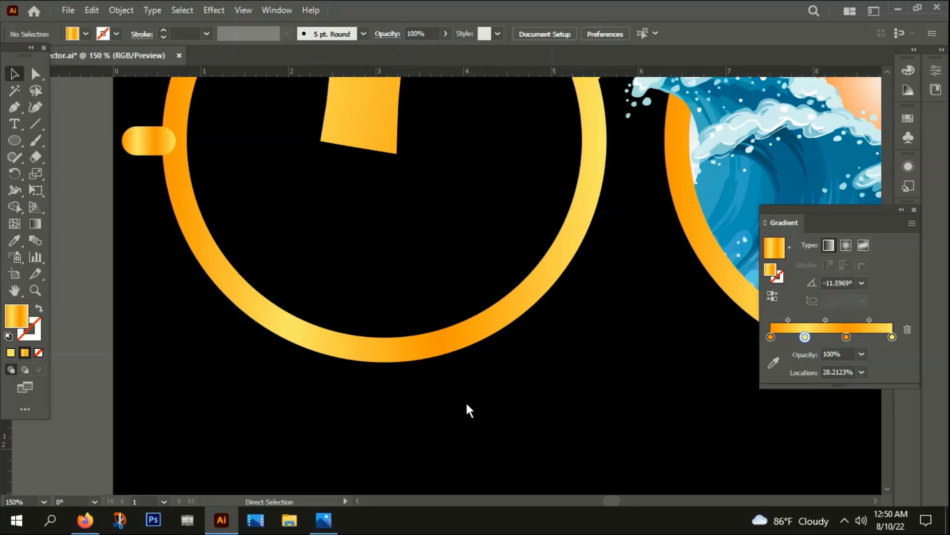
key("ctrl+minus")
key("ctrl+minus")
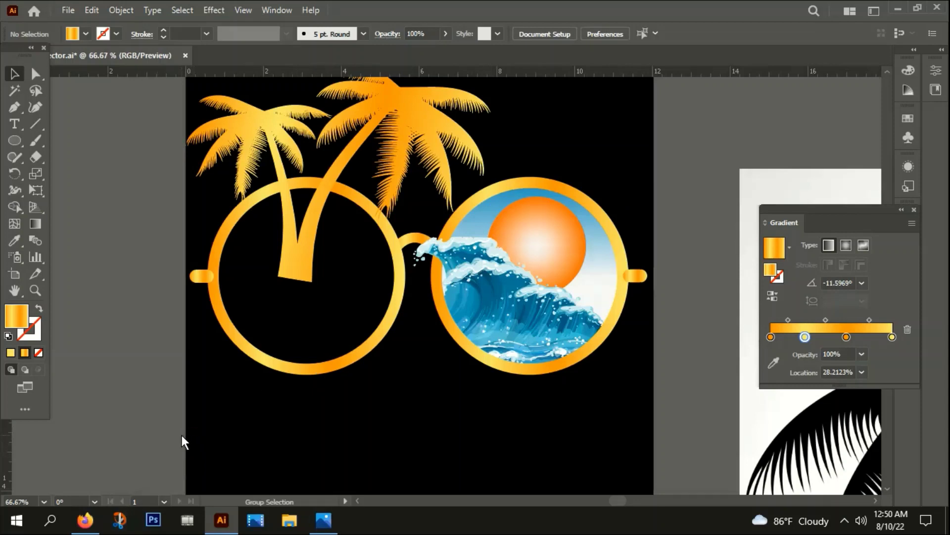
key("ctrl+a")
left_click(135, 363)
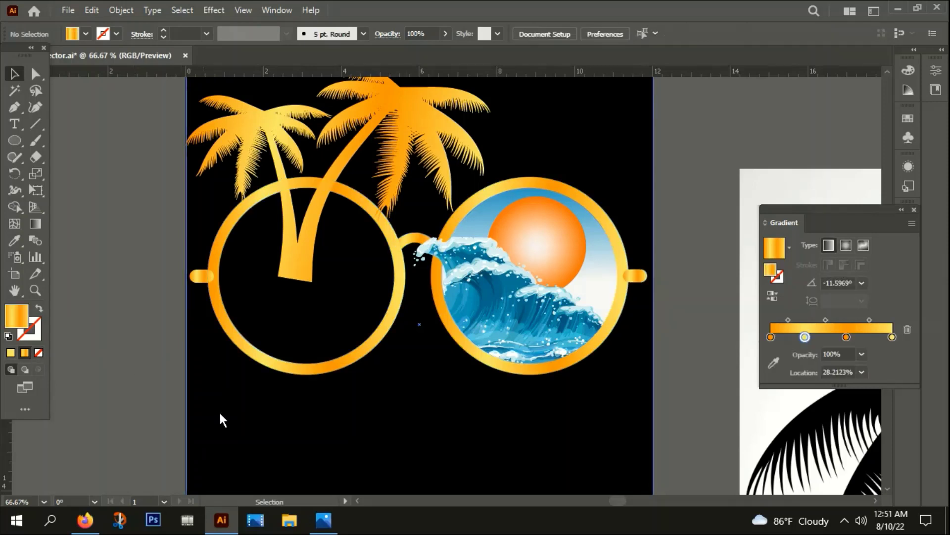
left_click(558, 416)
key("ctrl+shift+a")
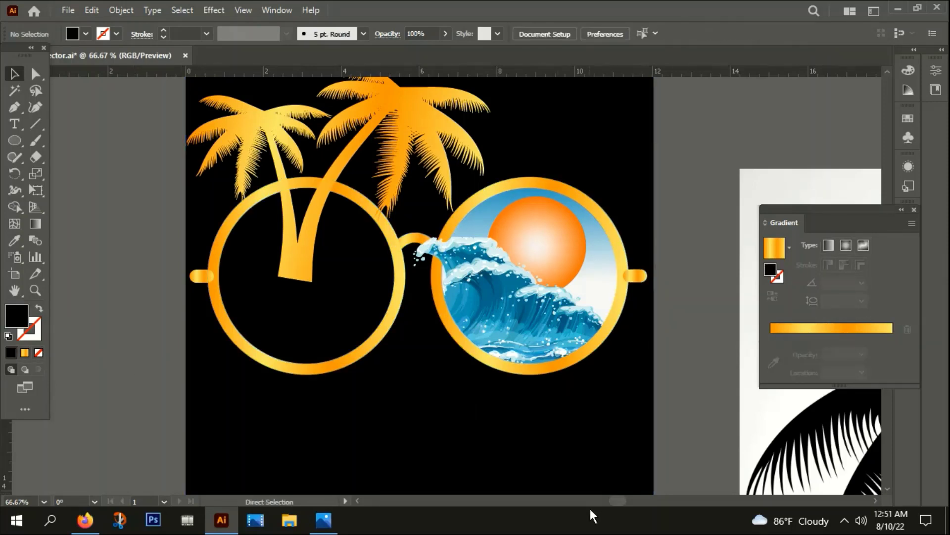
Select the trunk base piece inside the left lens group.
left_click(295, 373)
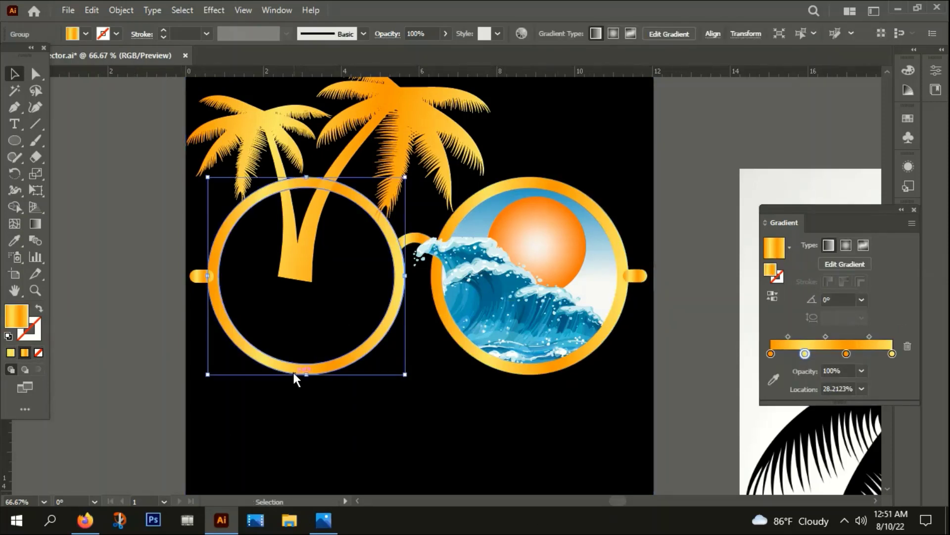
key("ctrl+shift+a")
left_click(311, 369)
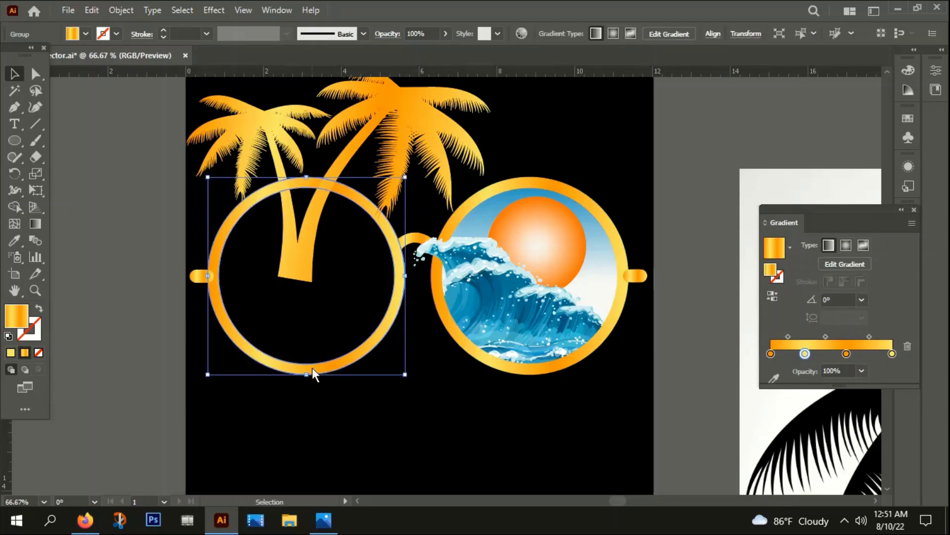
key("a")
key("ctrl+alt+]")
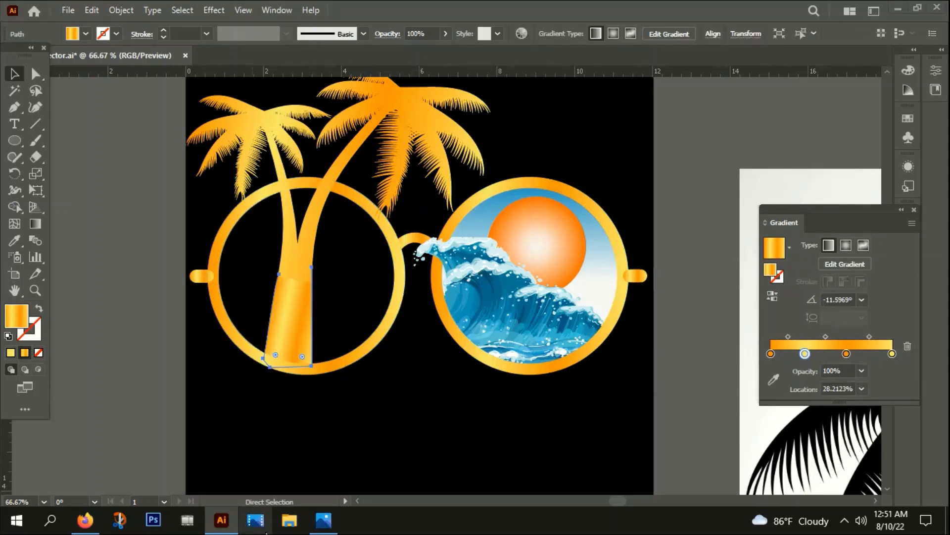
key("v")
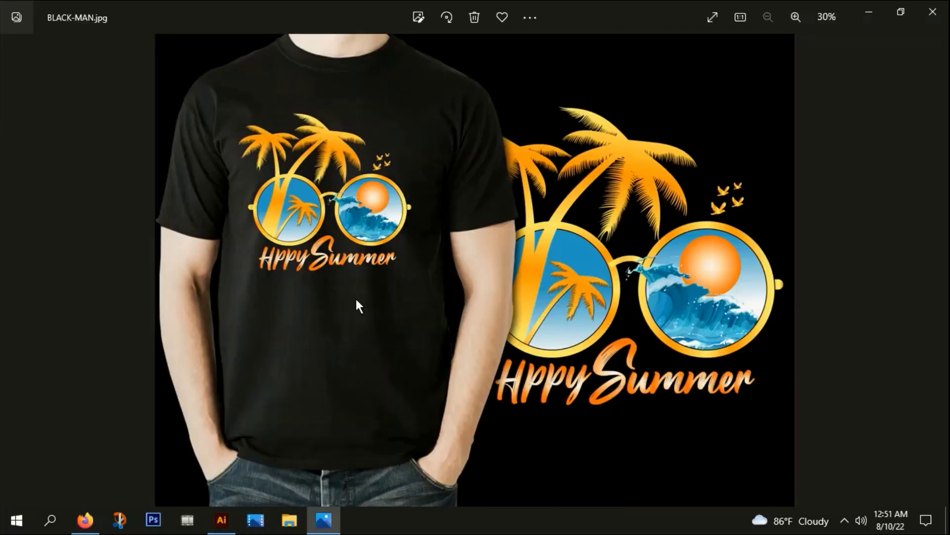
key("Escape")
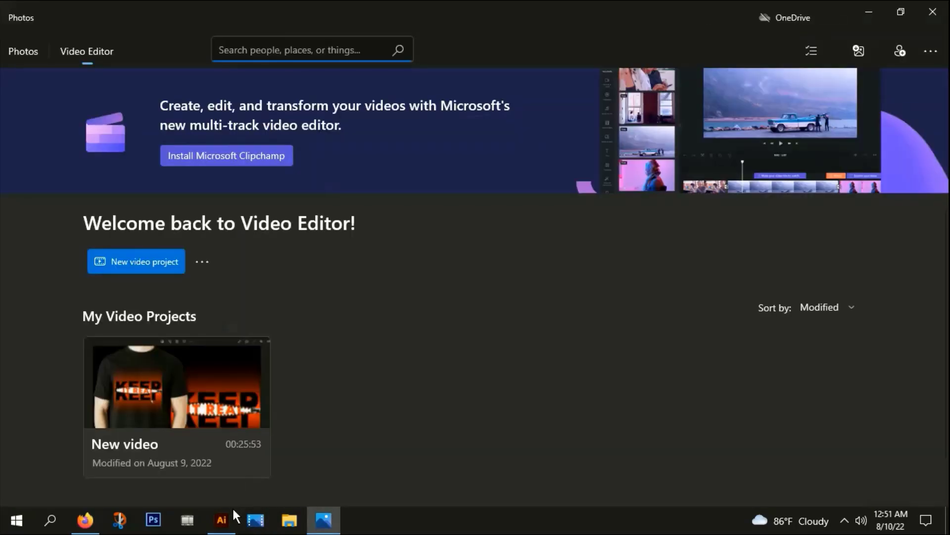
left_click(221, 519)
scroll(278, 341, "up", 3)
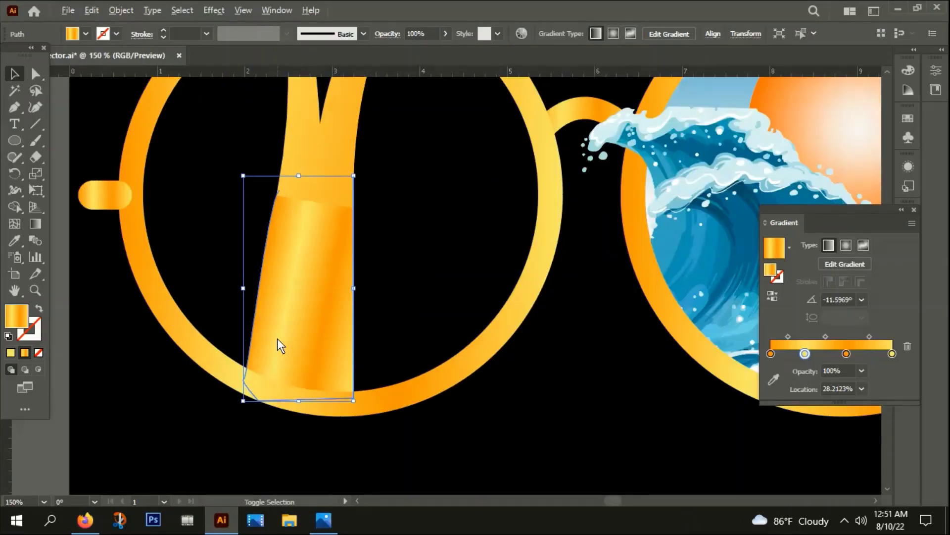
left_click(374, 237)
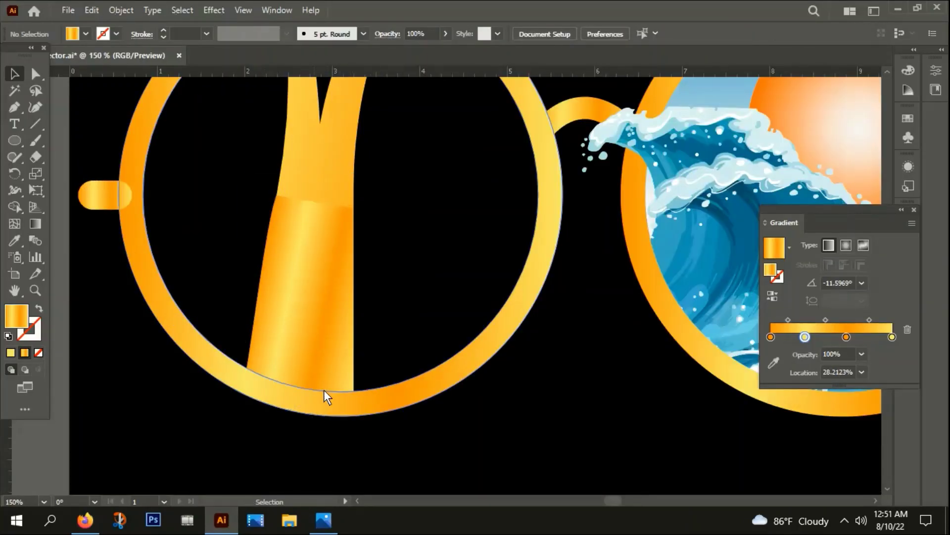
scroll(265, 267, "down", 3)
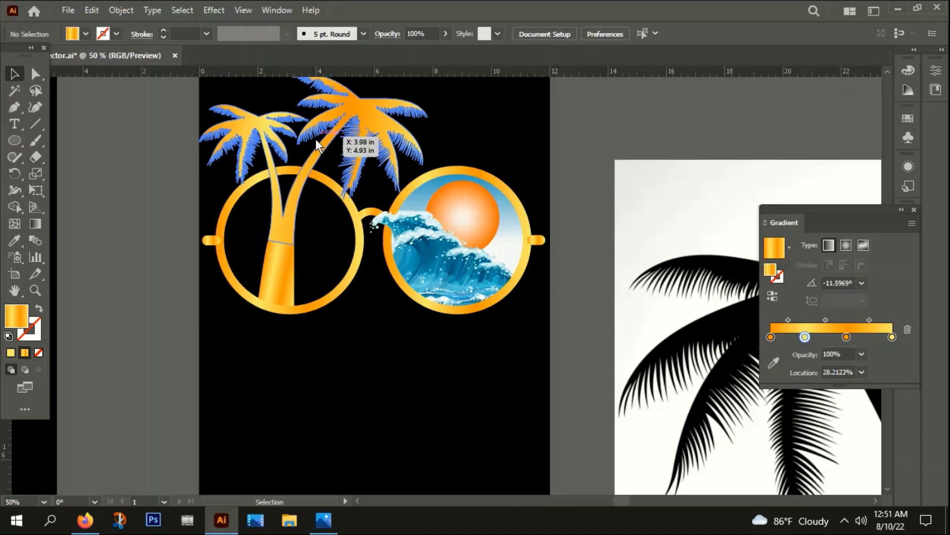
scroll(277, 281, "up", 1)
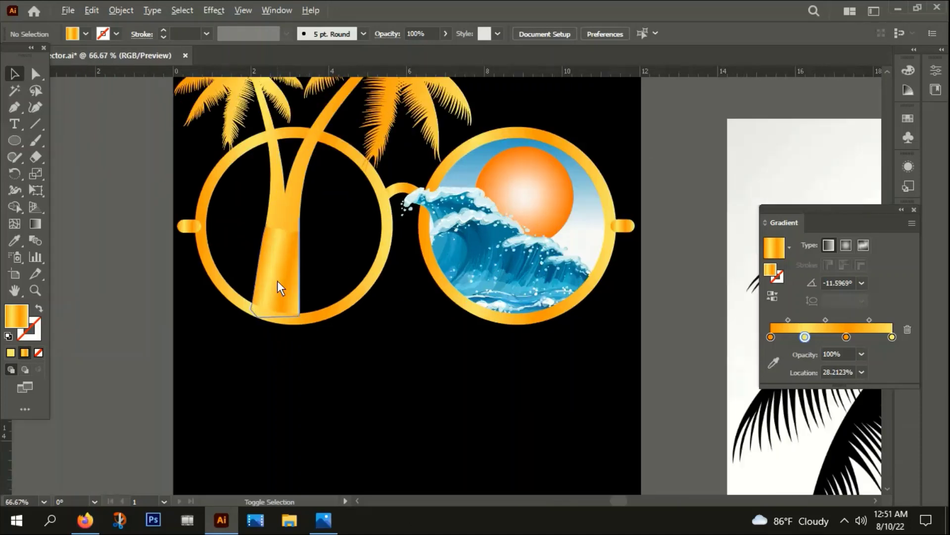
Set the lower trunk piece's gradient angle to -90°.
left_click(278, 278)
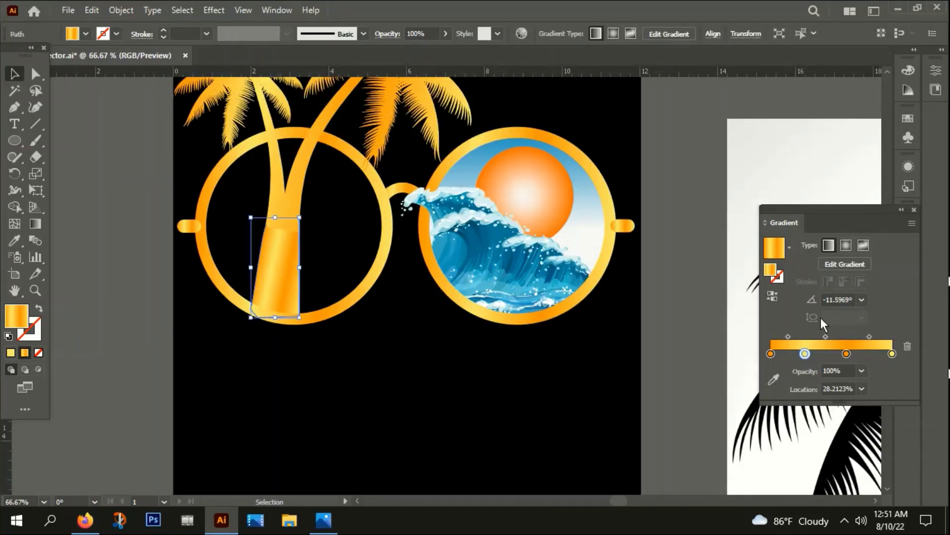
left_click(866, 300)
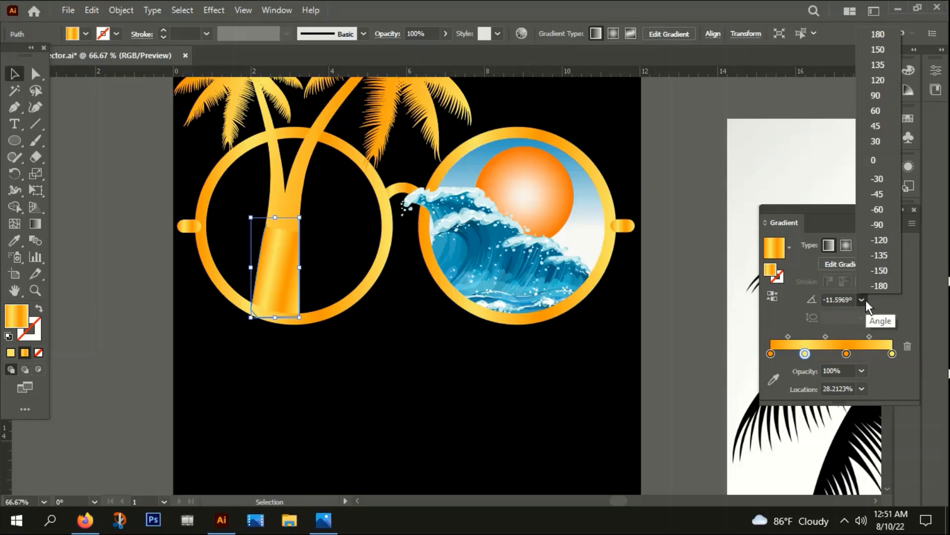
left_click(888, 222)
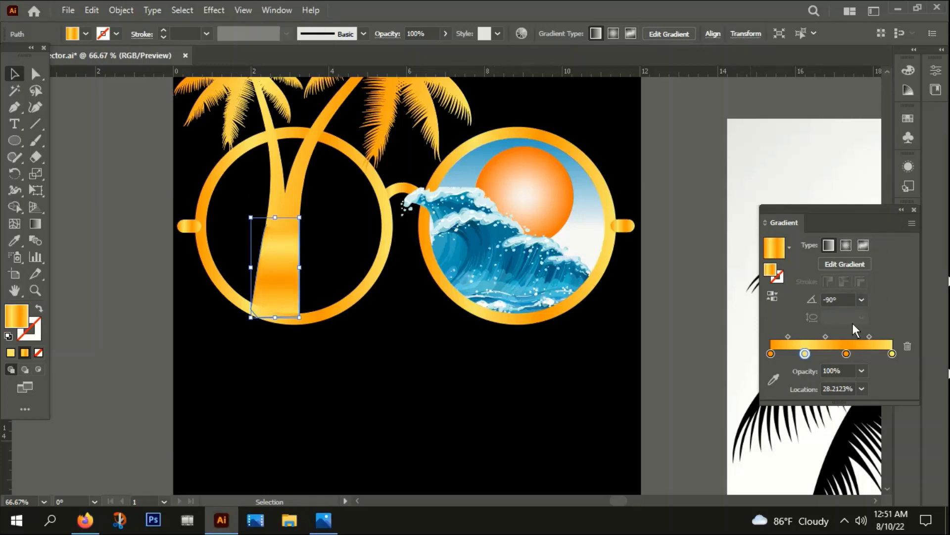
left_click(431, 113)
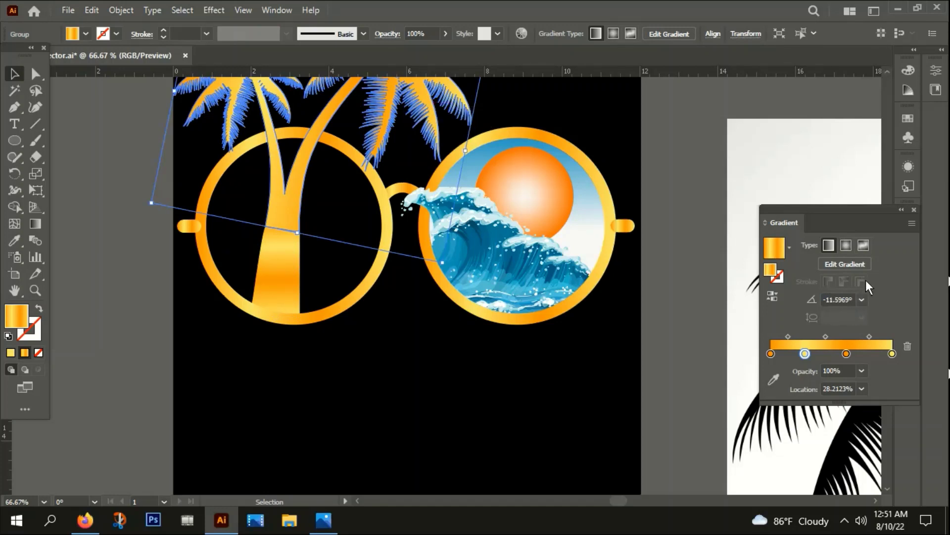
left_click(915, 210)
Reopen the Gradient panel for the lower trunk piece and enter an angle of -11.
left_click(286, 260)
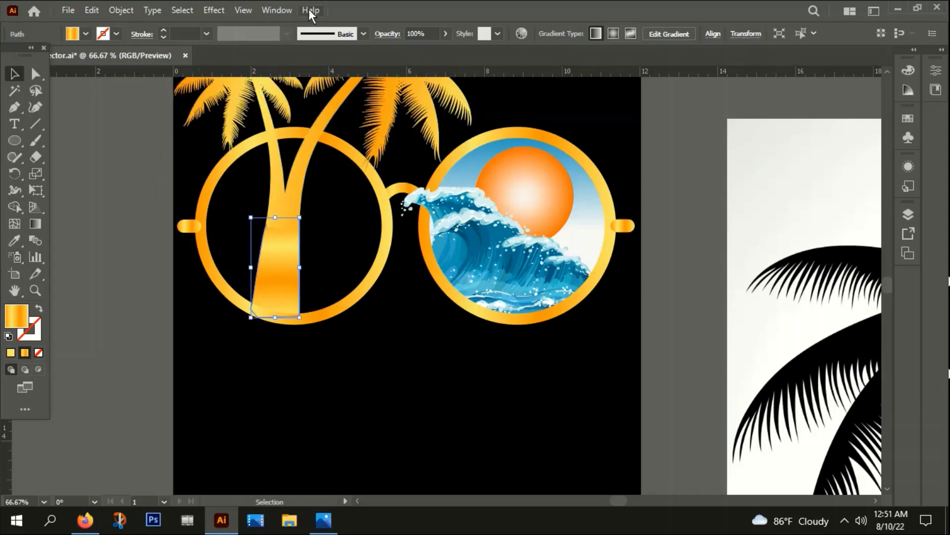
left_click(275, 11)
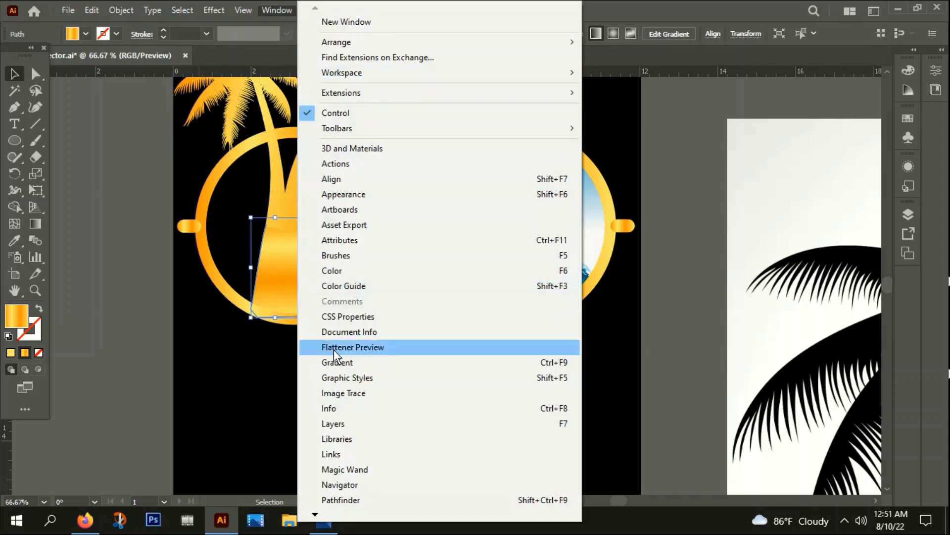
left_click(334, 364)
left_click(837, 300)
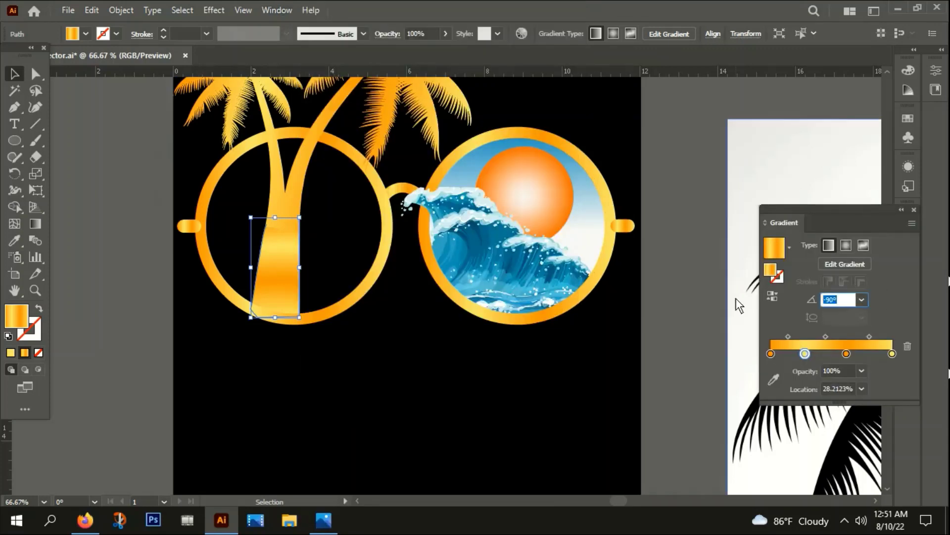
type("-11")
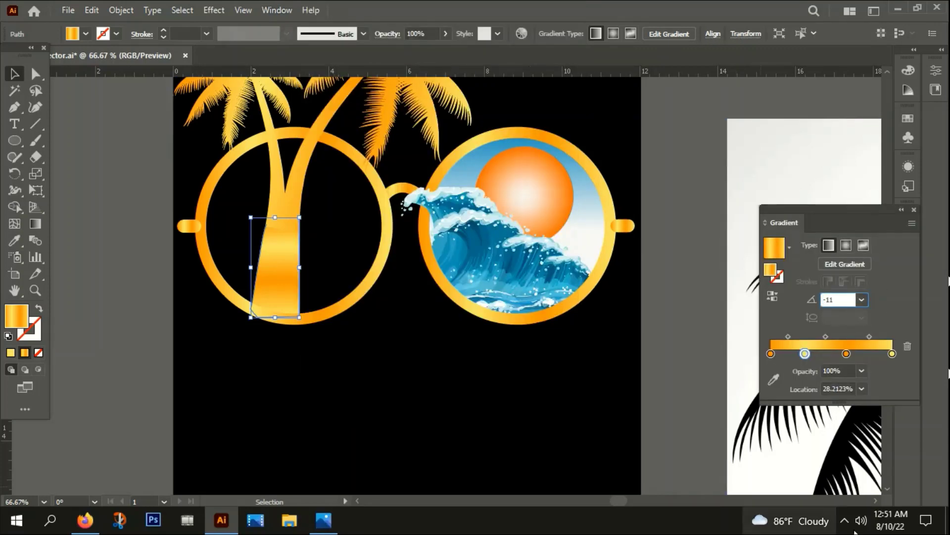
left_click(606, 410)
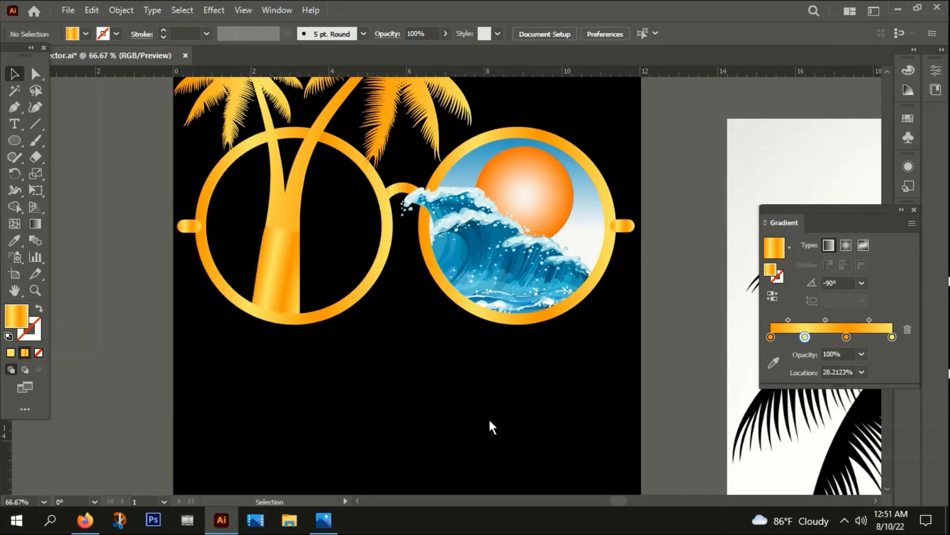
scroll(247, 357, "down", 3, "alt")
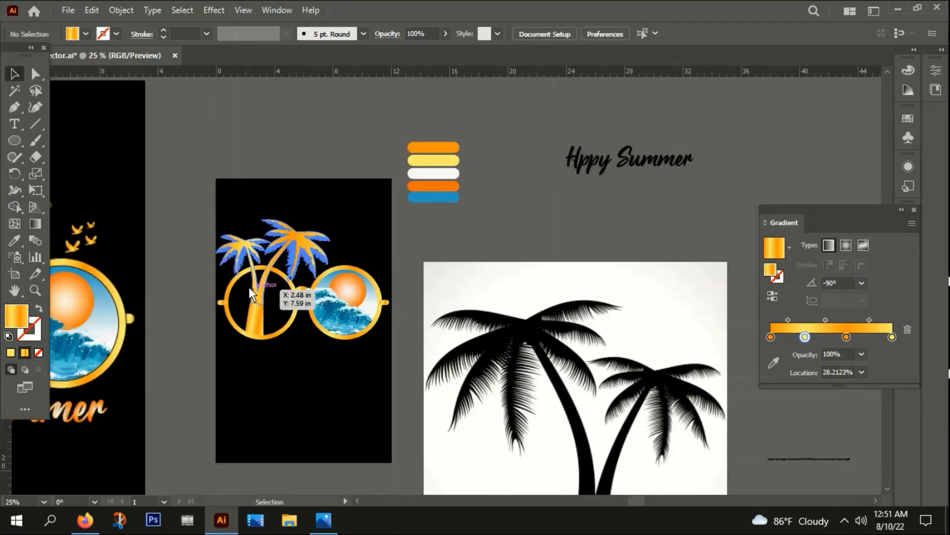
Move the palm-tree group off the middle artboard onto empty canvas.
left_click_drag(358, 453, 577, 379)
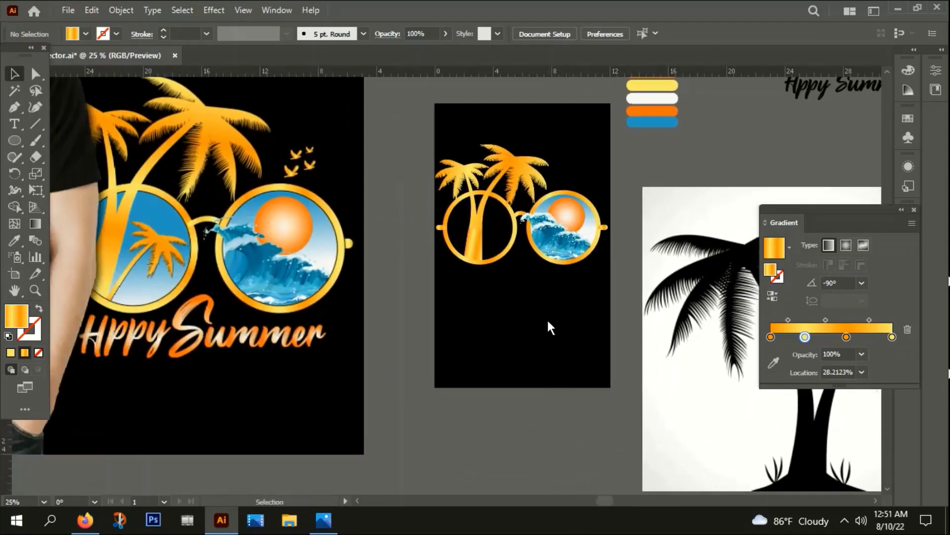
left_click(468, 177)
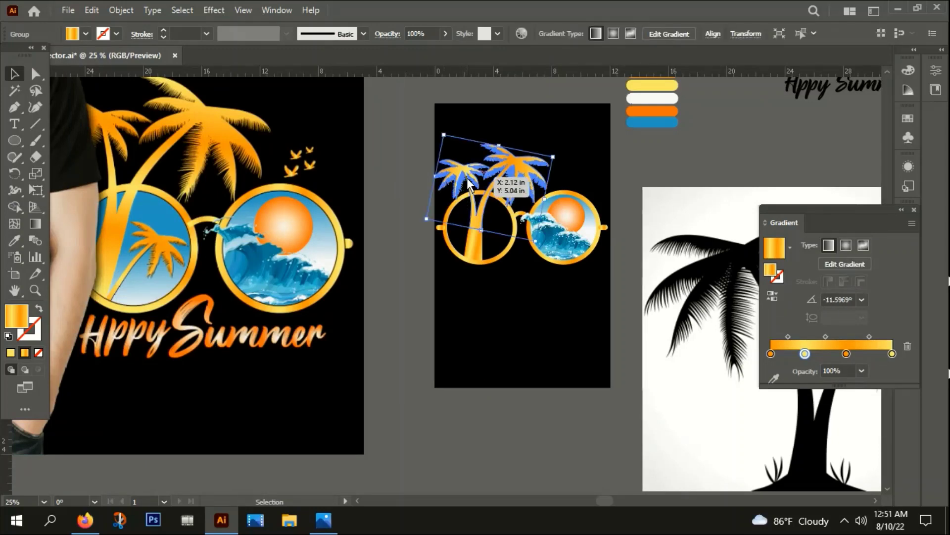
scroll(467, 177, "down", 2)
left_click_drag(469, 183, 380, 423)
scroll(380, 422, "up", 1)
scroll(380, 423, "up", 1)
scroll(366, 311, "up", 4)
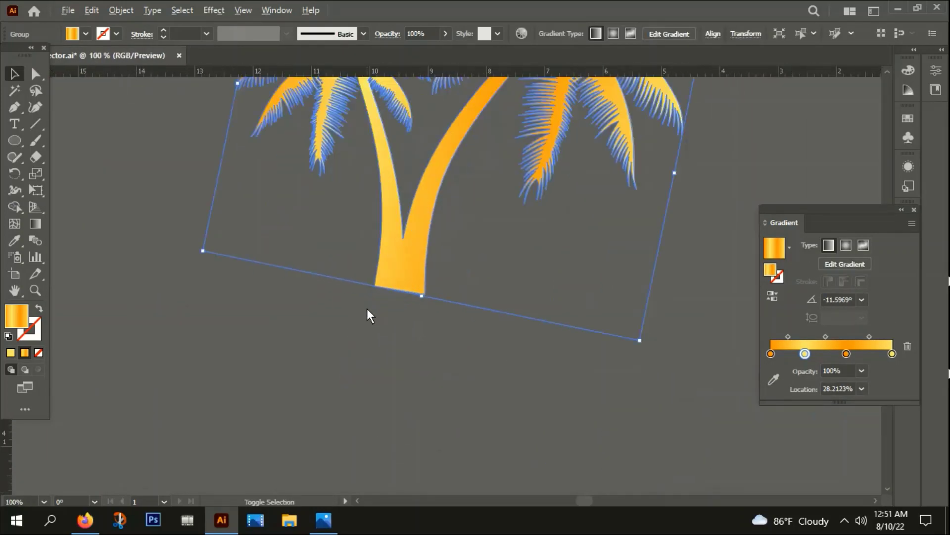
Erase gaps across both palm trunks near their base, then shift the group left and down.
left_click(33, 157)
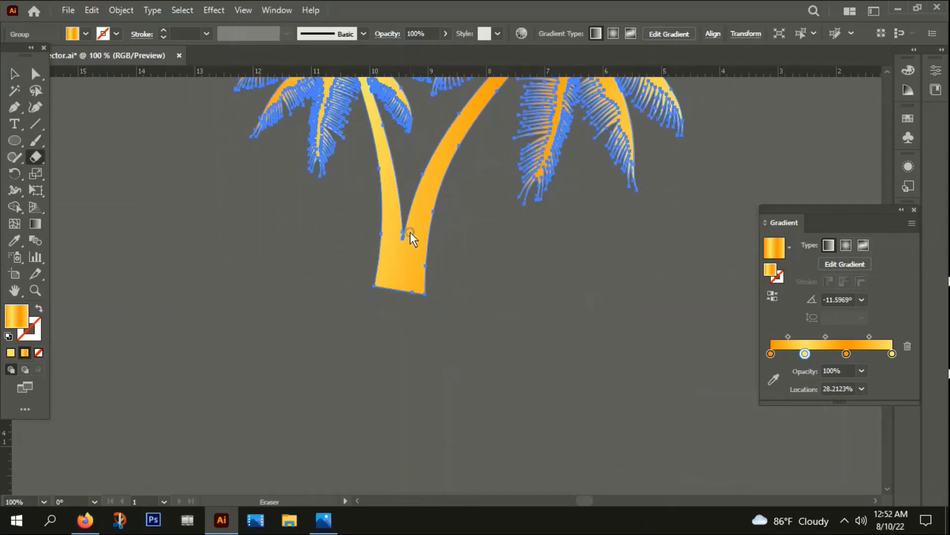
left_click_drag(406, 234, 421, 317)
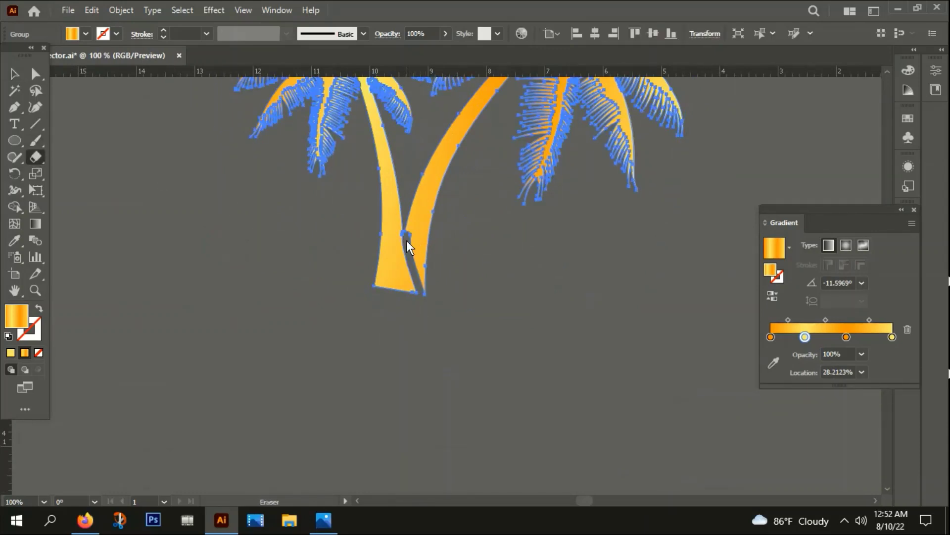
left_click_drag(406, 239, 418, 295)
left_click_drag(402, 242, 396, 328)
left_click_drag(380, 236, 487, 232)
left_click(14, 73)
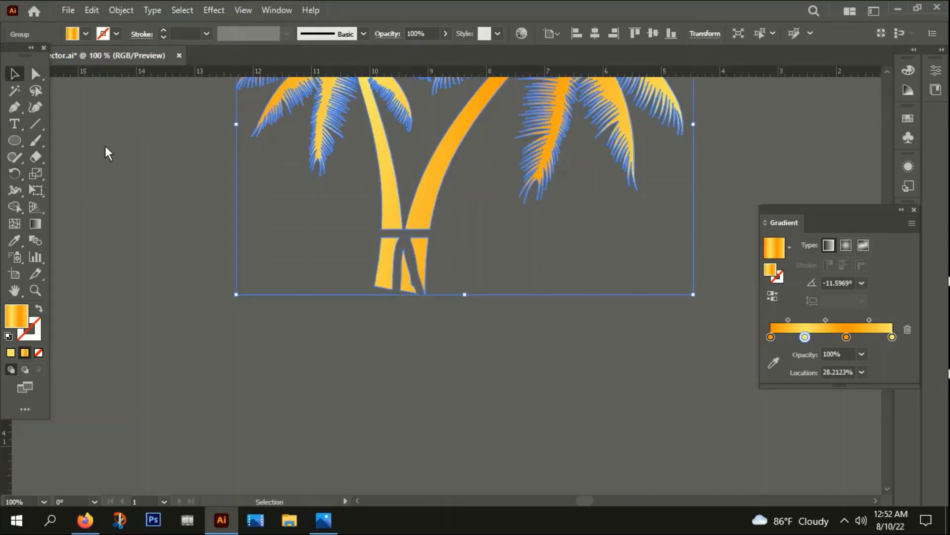
left_click(107, 154)
left_click_drag(315, 108, 266, 154)
Ungroup the palms, keep the small left palm, and delete the large palm and leftover trunk.
right_click(292, 169)
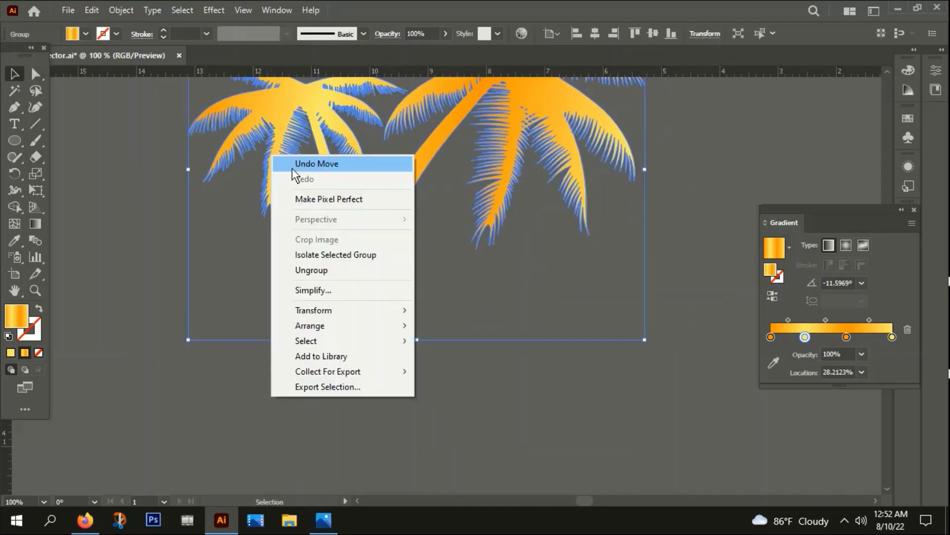
left_click(320, 271)
left_click(545, 315)
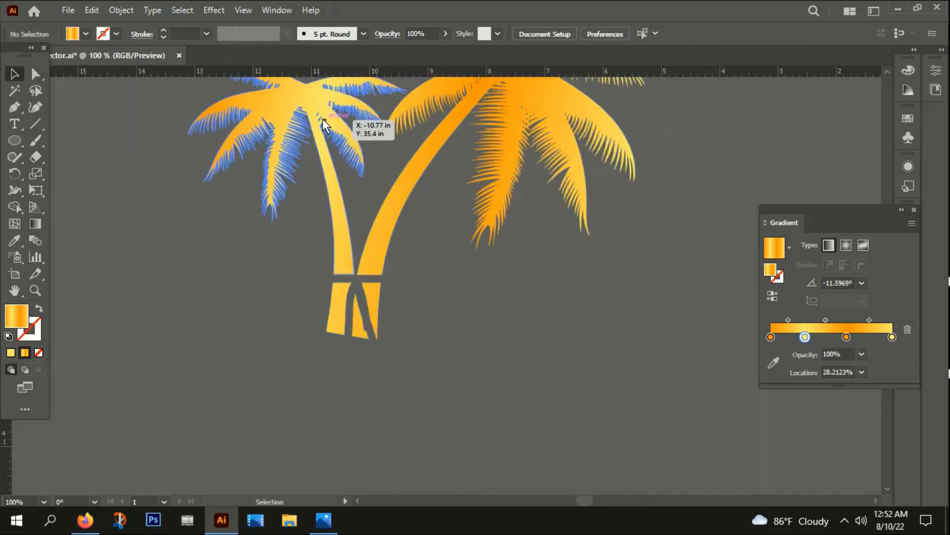
left_click_drag(323, 119, 134, 189)
scroll(376, 222, "down", 2, "alt")
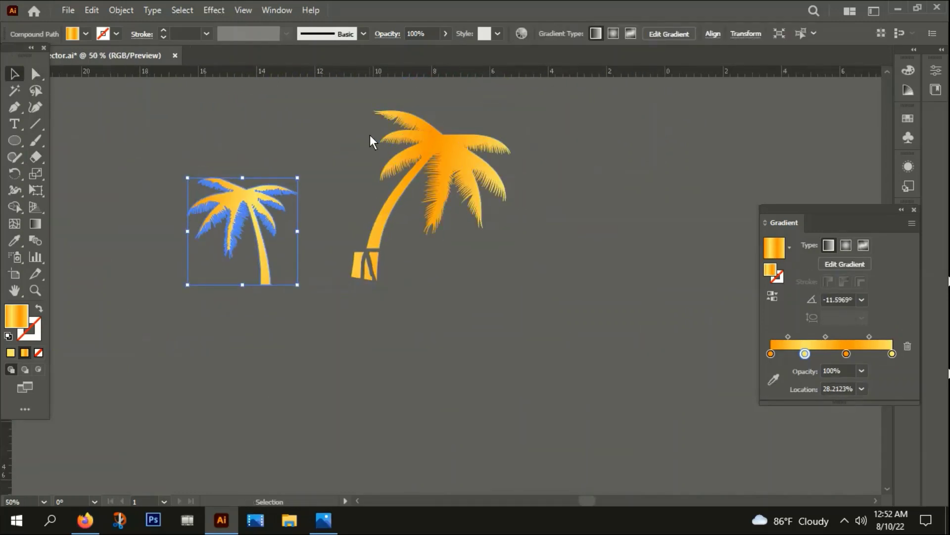
key("ctrl+alt+bracketright")
key("Delete")
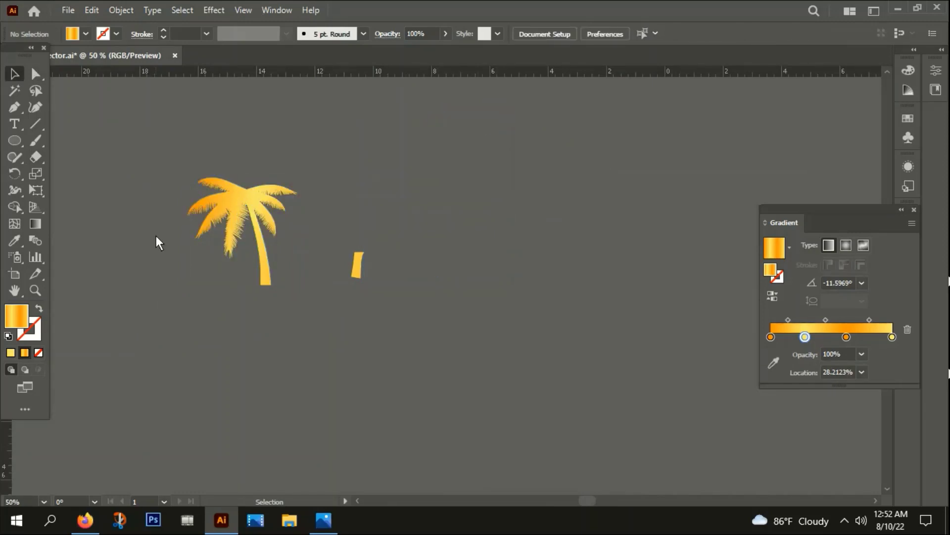
left_click_drag(335, 230, 453, 384)
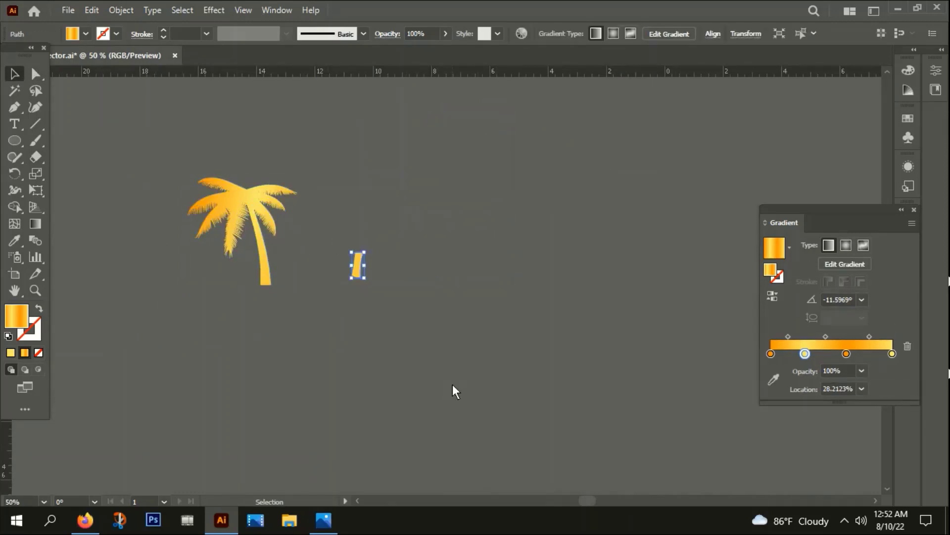
key("Delete")
scroll(234, 318, "down", 3, "alt")
scroll(337, 390, "up", 4)
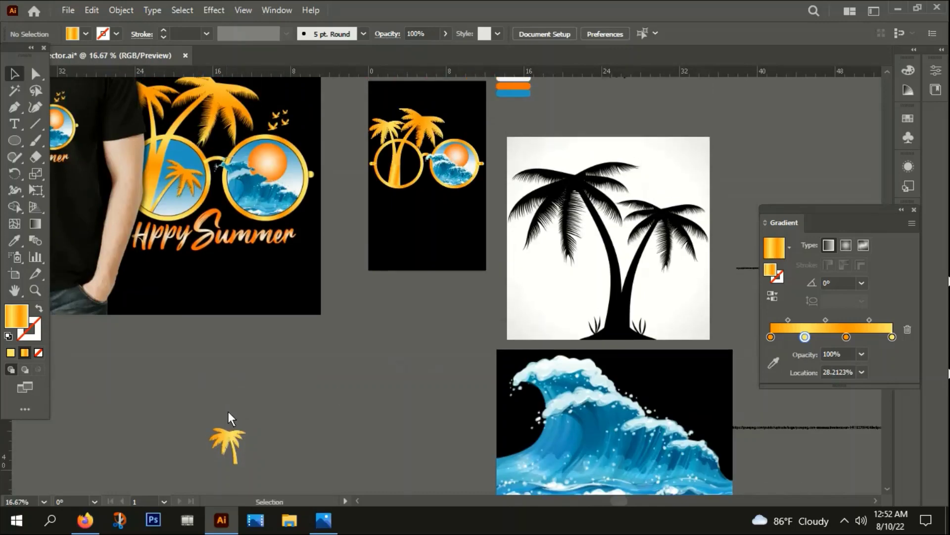
Place the small palm on the left lens and reflect it across the vertical axis.
left_click_drag(236, 451, 406, 185)
scroll(411, 168, "up", 4, "alt")
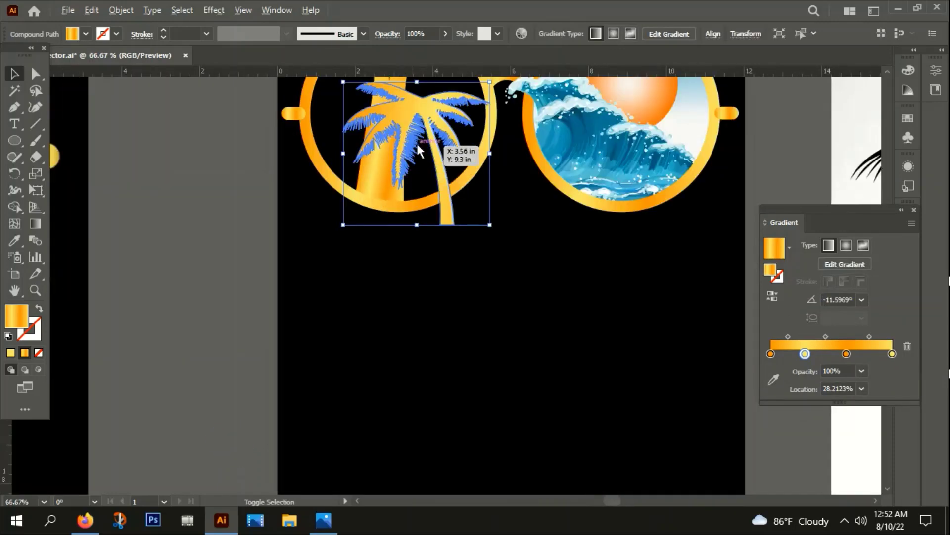
right_click(417, 142)
mouse_move(471, 326)
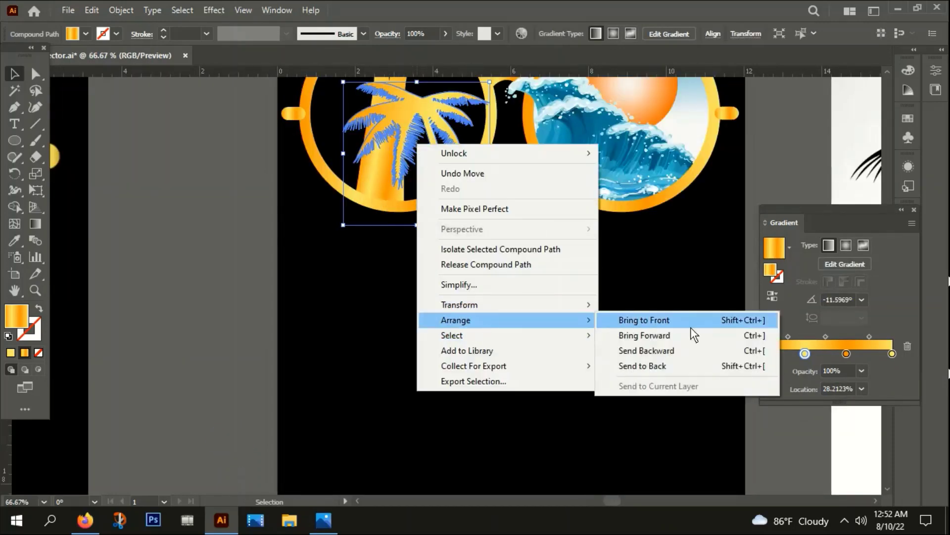
mouse_move(476, 304)
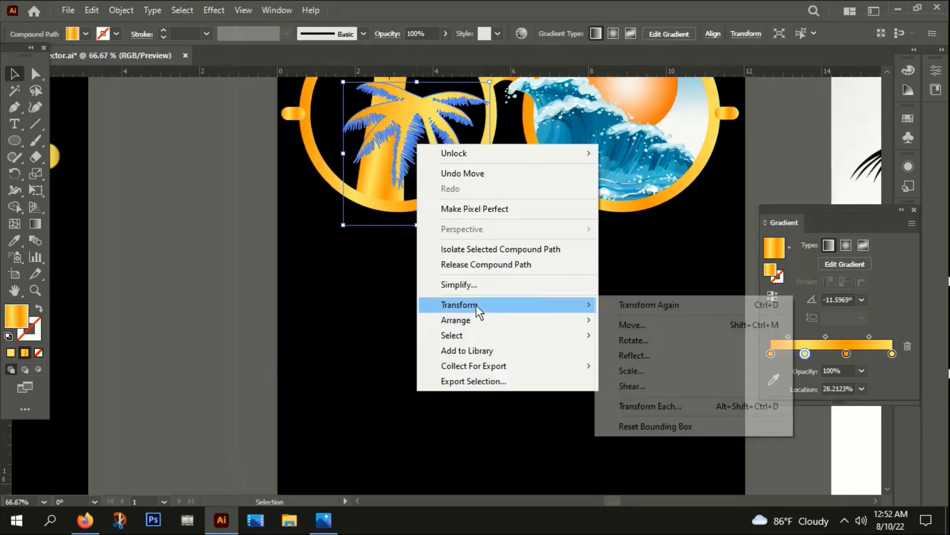
left_click(634, 353)
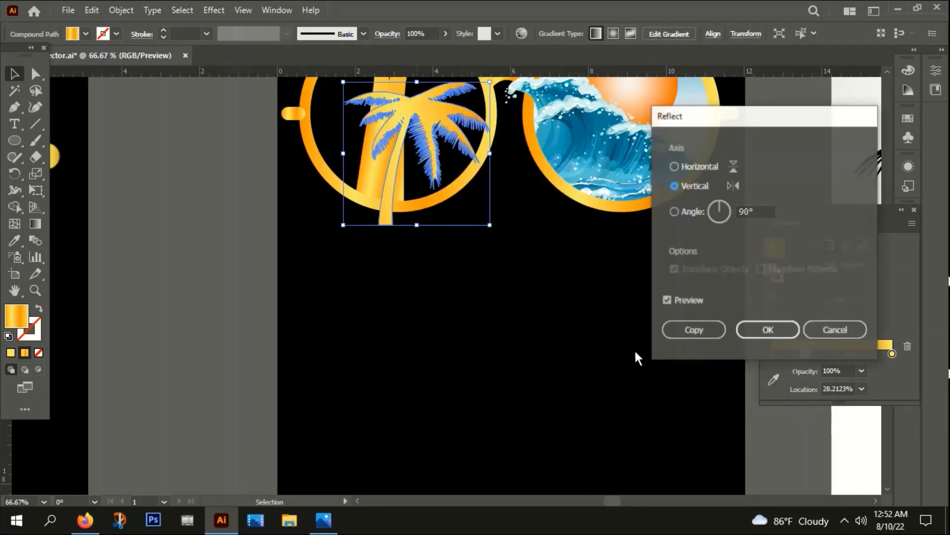
left_click(789, 334)
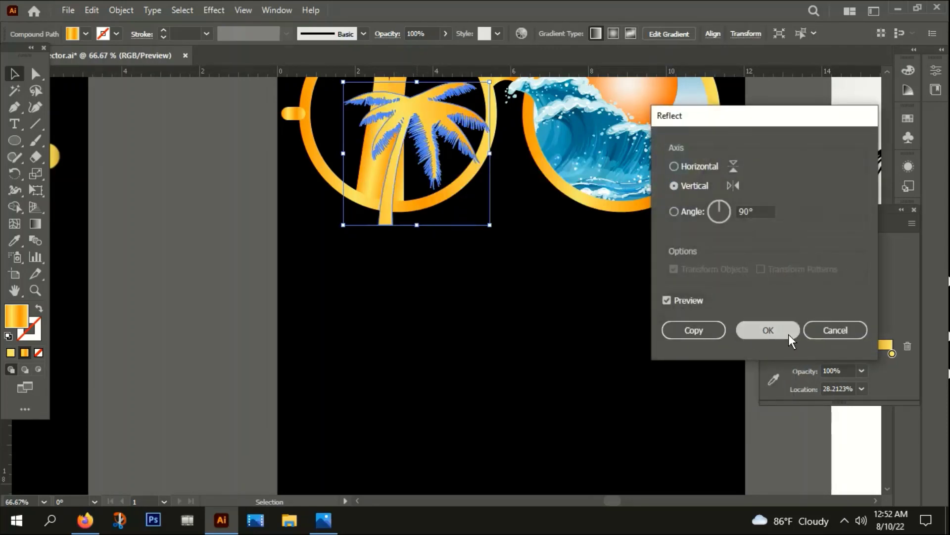
left_click_drag(557, 306, 538, 435)
left_click_drag(432, 260, 416, 277)
scroll(415, 275, "up", 5)
scroll(416, 275, "down", 10)
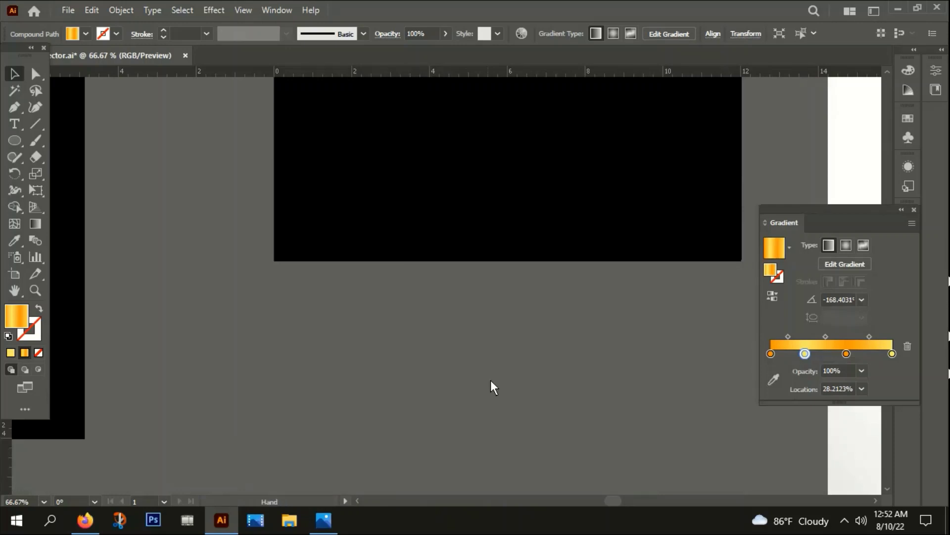
Zoom and pan to bring the sunglasses and small palm back into view.
left_click_drag(437, 132, 450, 424)
left_click(371, 230)
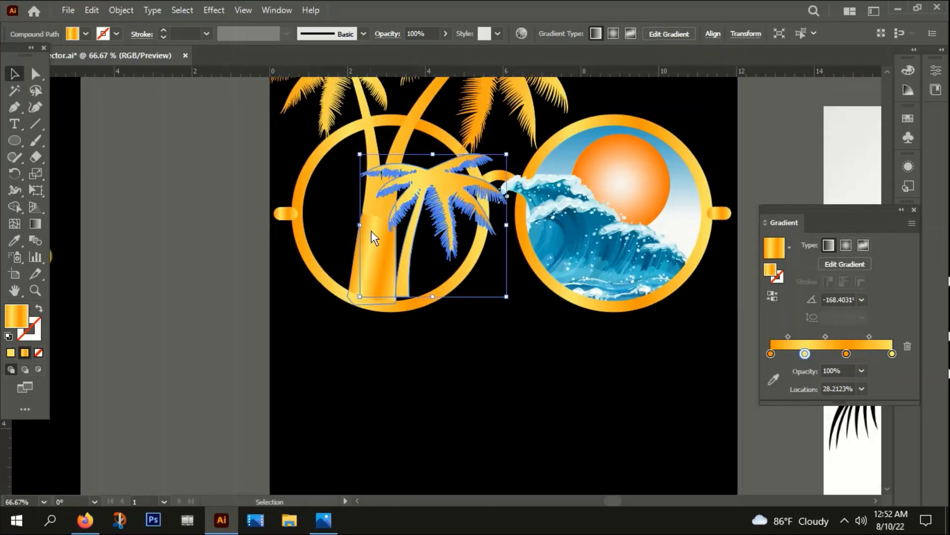
key("ctrl+plus")
key("ctrl+minus")
key("ctrl+minus")
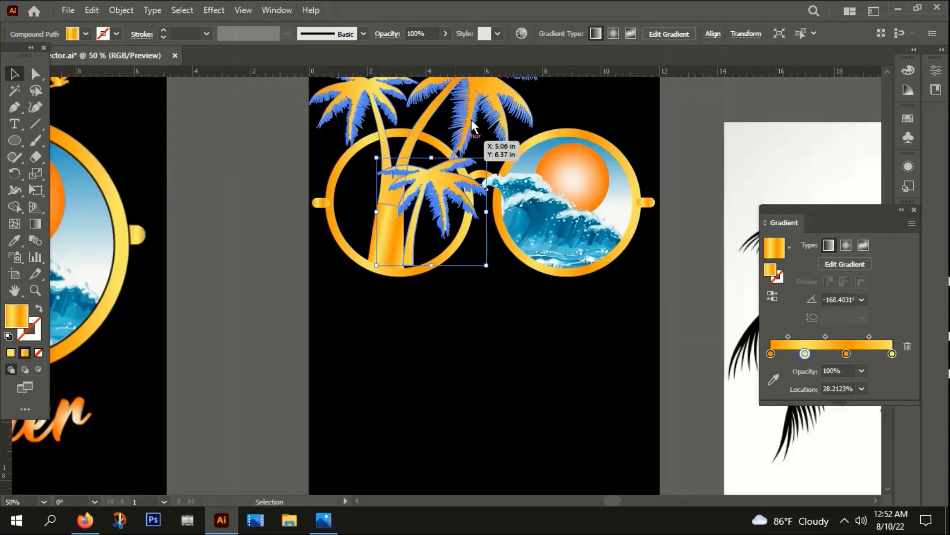
left_click(483, 173)
key("ctrl+minus")
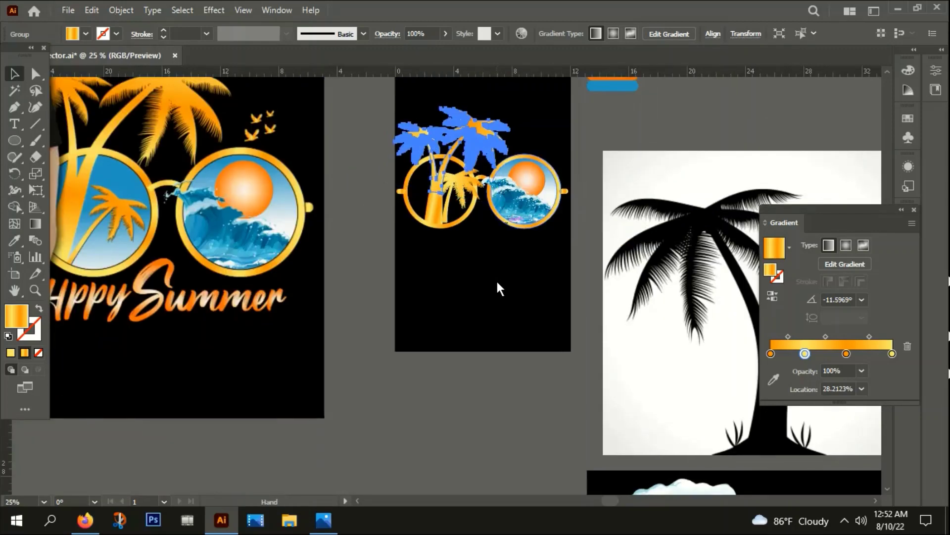
left_click_drag(498, 285, 551, 320)
left_click(506, 255)
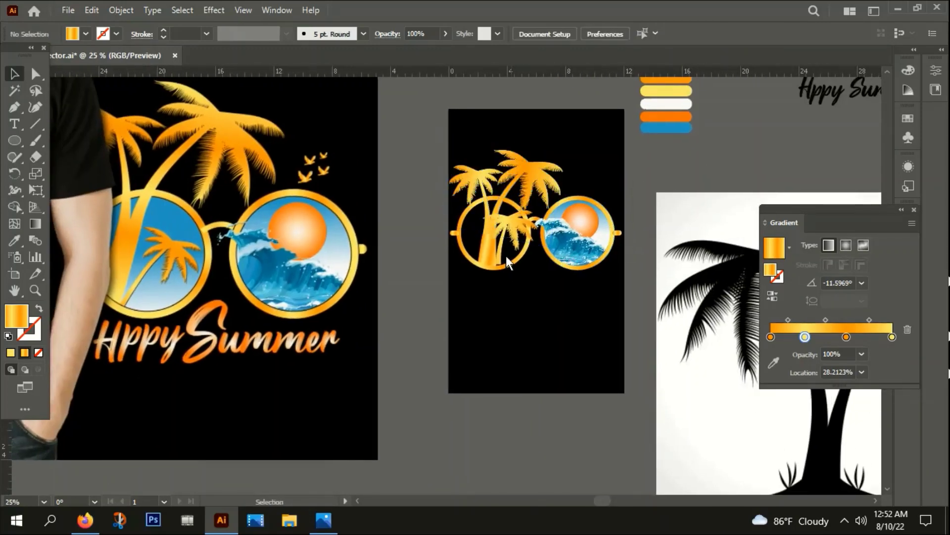
key("ctrl+plus")
key("ctrl+plus")
key("ctrl+plus")
key("ctrl+plus")
Shrink the small palm, rotate it upright, and set it low-left inside the left lens.
left_click(546, 229)
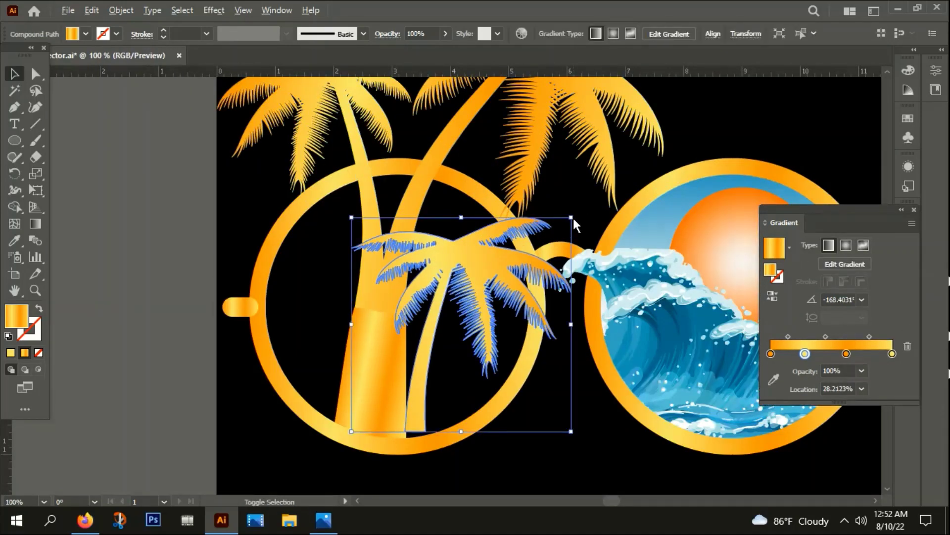
left_click_drag(573, 216, 532, 265)
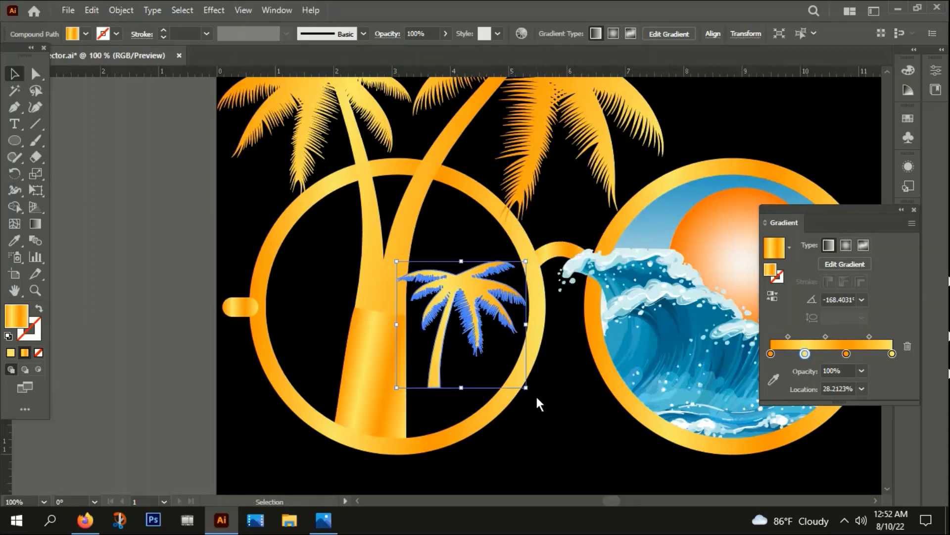
left_click_drag(532, 388, 479, 384)
left_click_drag(545, 313, 572, 292)
left_click_drag(577, 457, 436, 340)
left_click_drag(551, 280, 535, 296)
left_click_drag(502, 337, 483, 346)
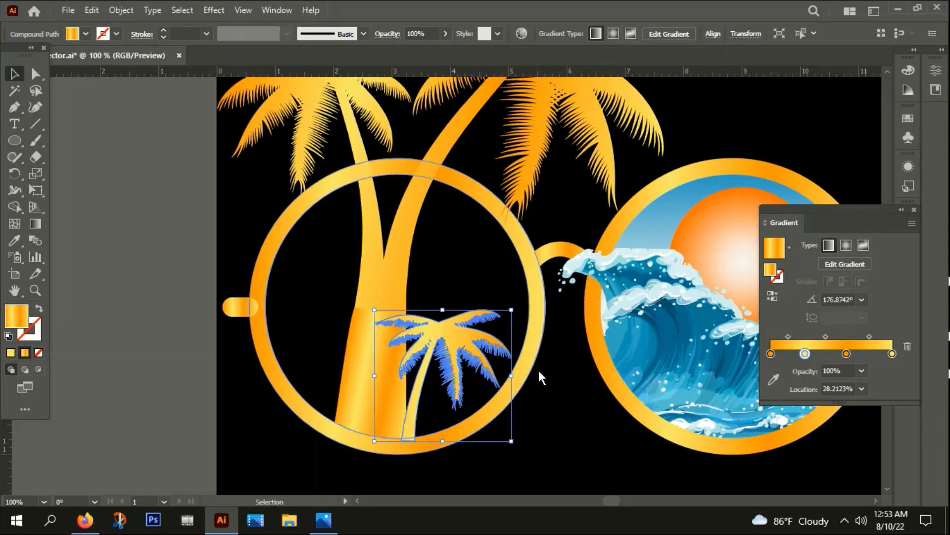
left_click(543, 371)
scroll(216, 355, "down", 6)
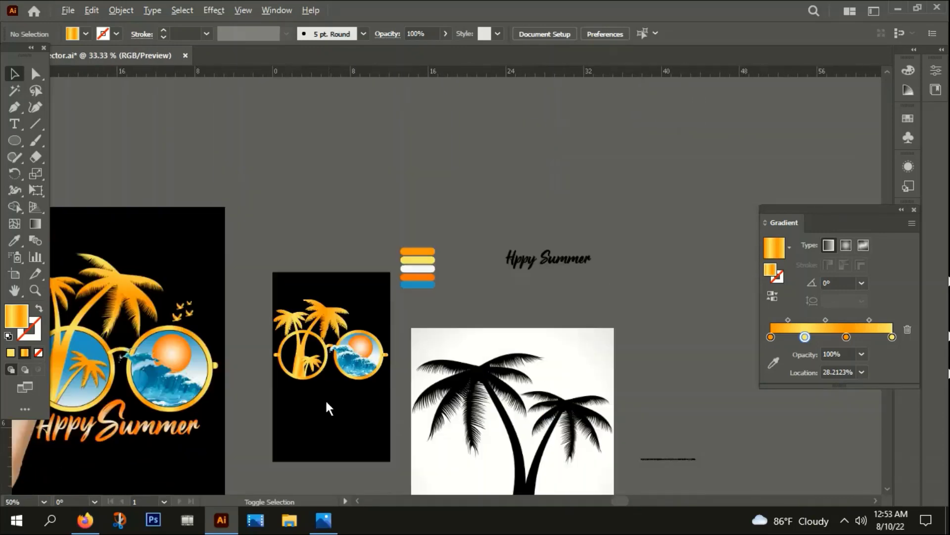
Move the large palms and gradient trunk up-left and tilt them about 6°.
left_click_drag(325, 399, 489, 337)
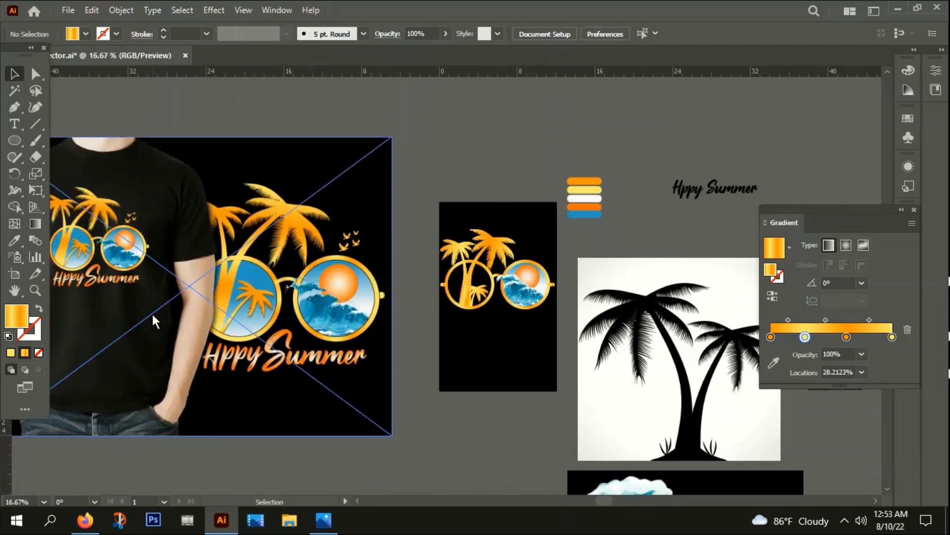
scroll(198, 311, "left", 1)
scroll(515, 299, "up", 4)
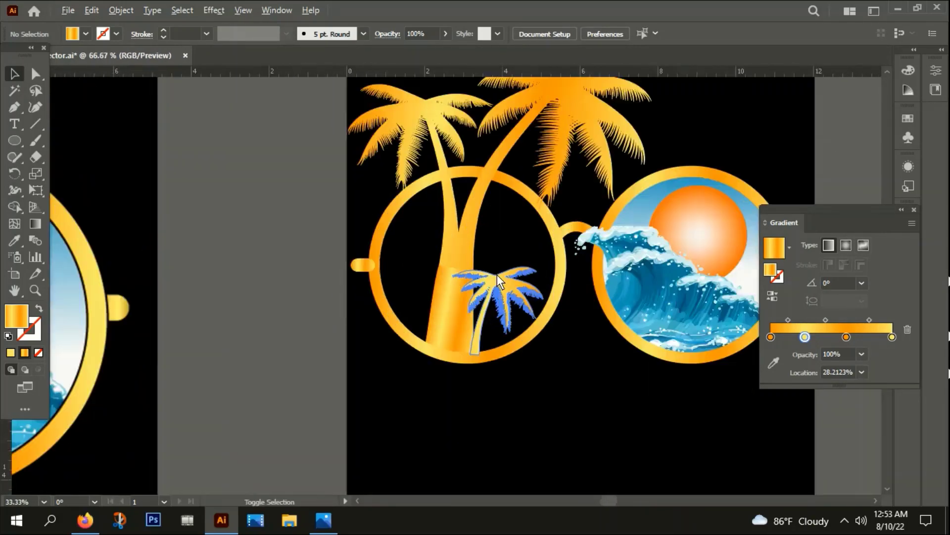
left_click(455, 218)
left_click(441, 301, "shift")
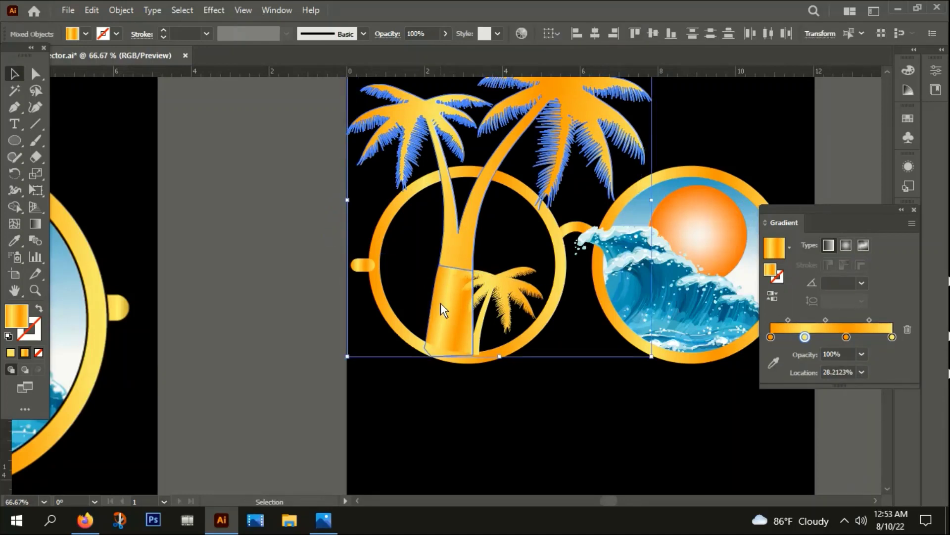
left_click_drag(440, 303, 420, 293)
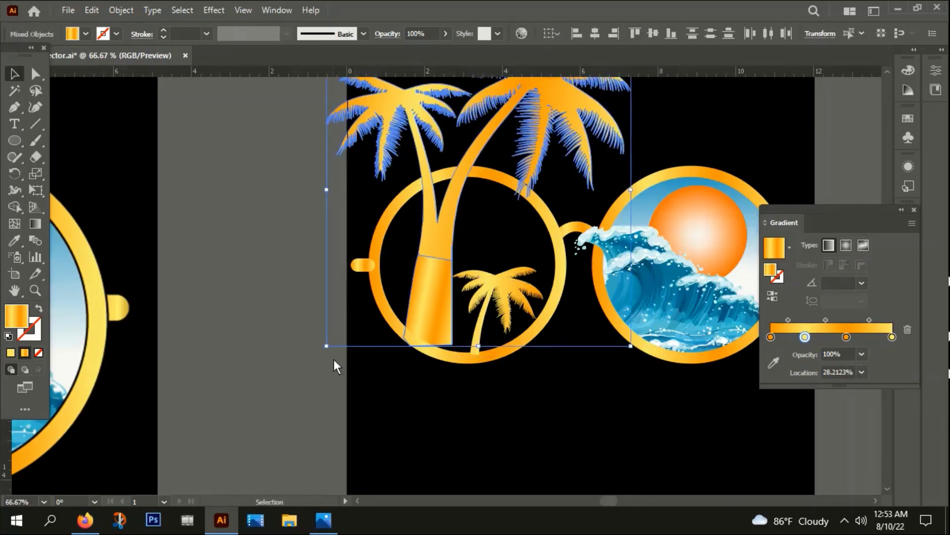
left_click_drag(325, 352, 314, 331)
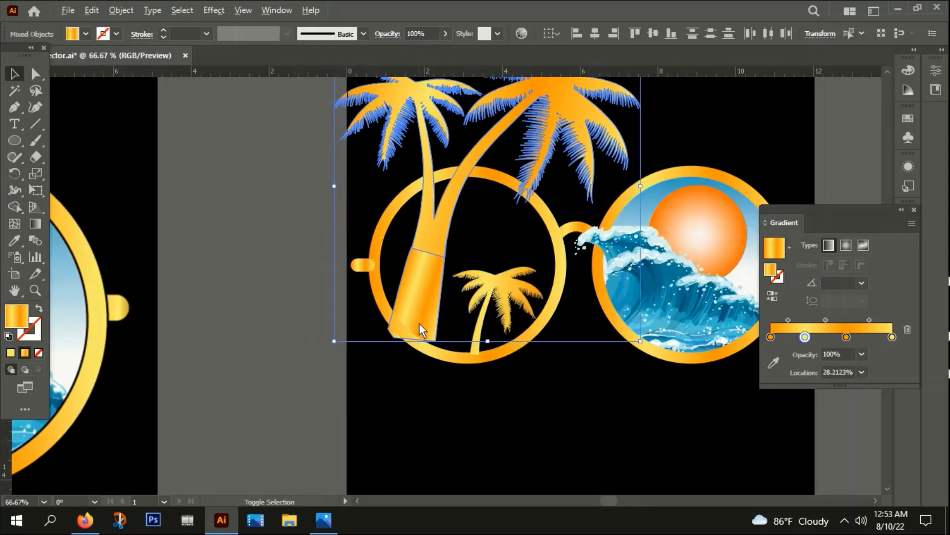
scroll(420, 323, "up", 4)
left_click_drag(410, 300, 440, 282)
left_click(607, 278)
Enlarge the small palm to about 3.1 × 2.99 in and move it up-right.
scroll(564, 286, "down", 2)
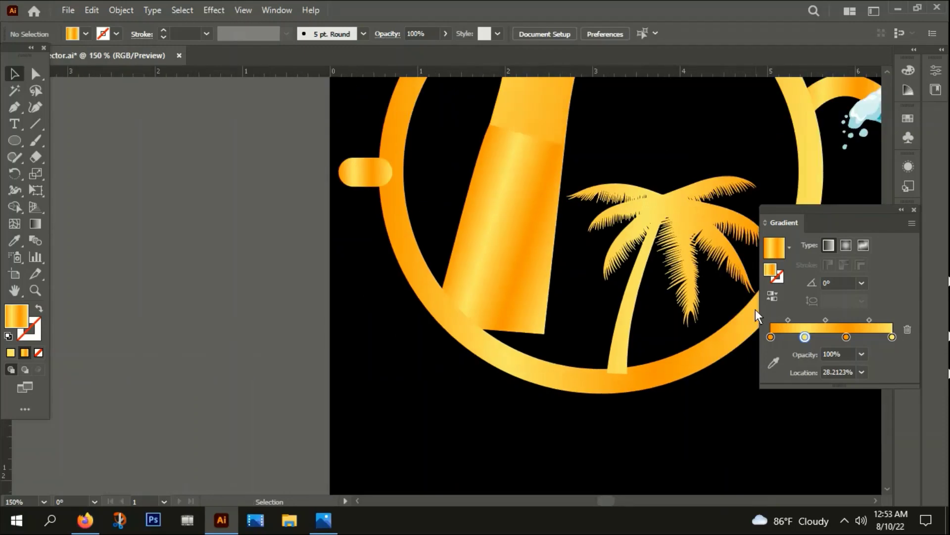
left_click(697, 273)
scroll(615, 271, "down", 1)
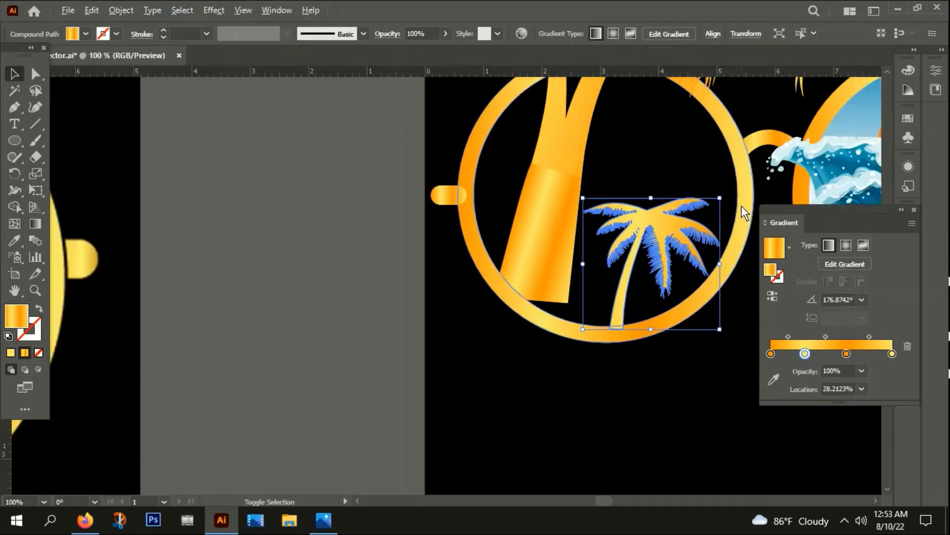
left_click_drag(584, 329, 559, 359)
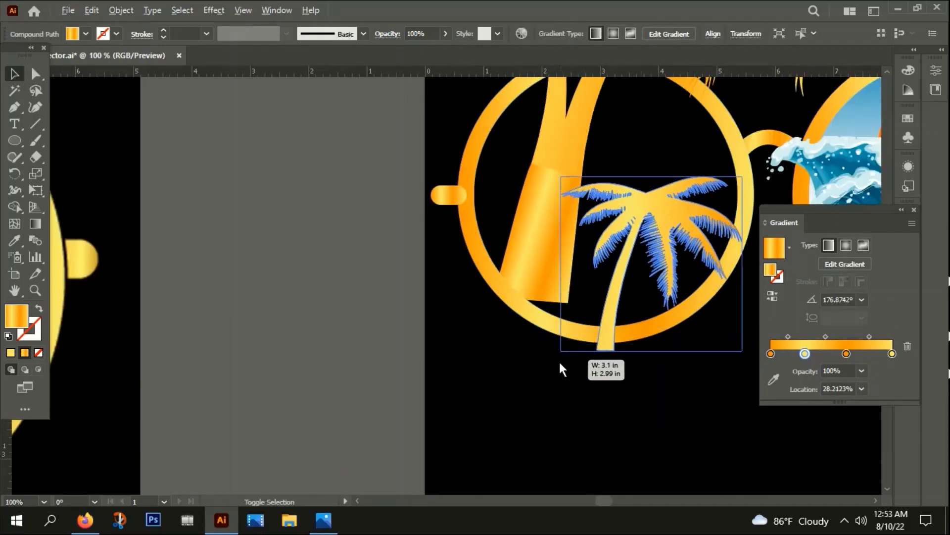
left_click_drag(658, 278, 667, 239)
left_click(430, 353)
Drag the gradient trunk's lower corner anchors onto the lens rim with Direct Selection.
scroll(423, 335, "down", 3)
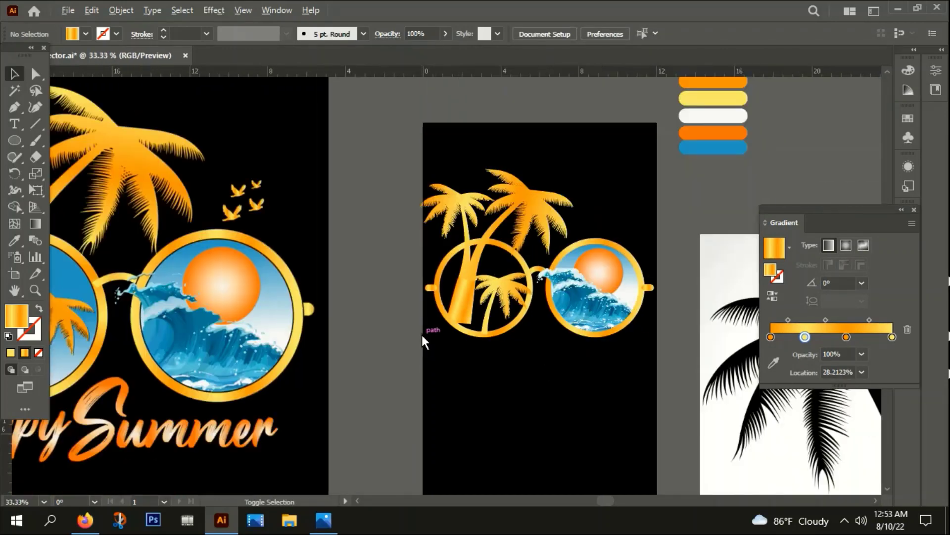
scroll(498, 375, "down", 1)
scroll(457, 284, "up", 5)
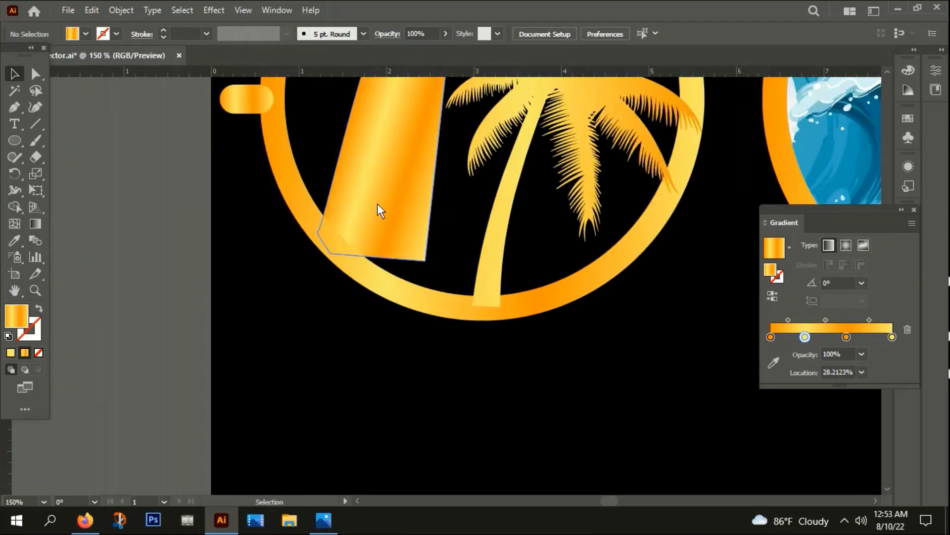
left_click(389, 248)
key("a")
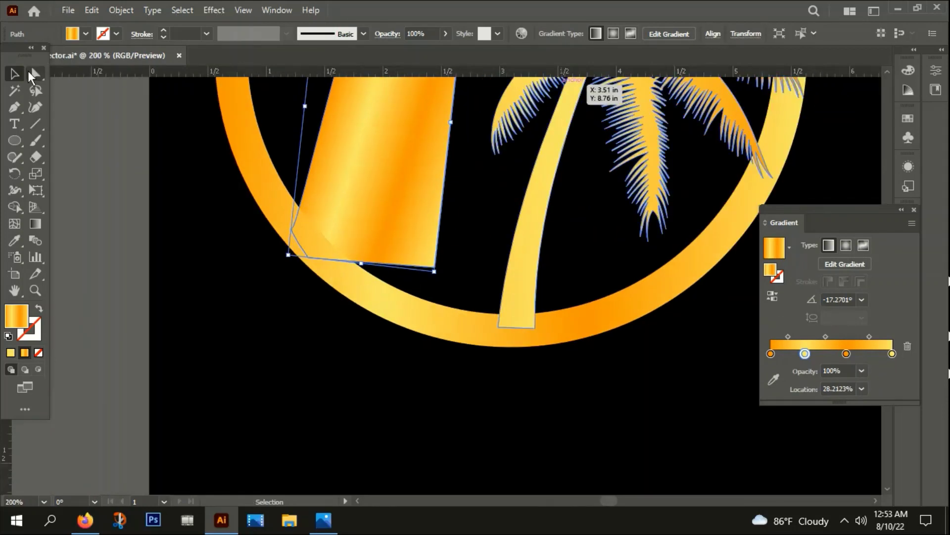
left_click_drag(432, 267, 431, 301)
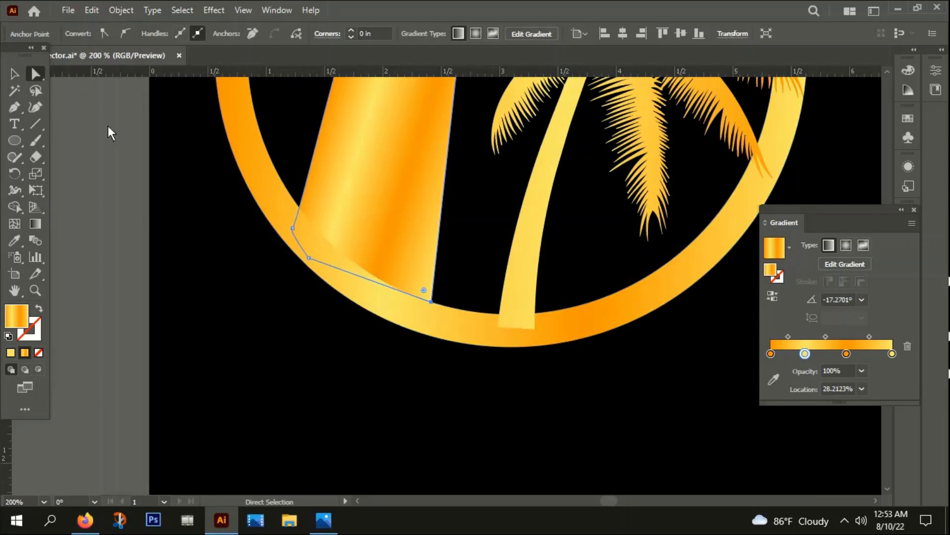
left_click_drag(308, 258, 332, 244)
mouse_move(294, 211)
left_mouse_down()
mouse_move(301, 202)
mouse_move(291, 227)
mouse_move(304, 213)
left_mouse_up()
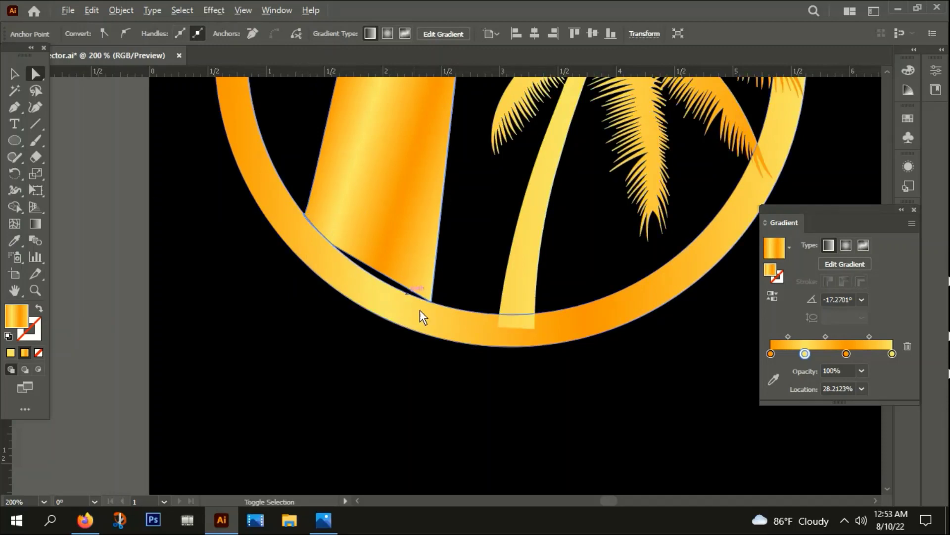
Add an anchor on the trunk patch's lower edge and bend it.
scroll(411, 282, "up", 1)
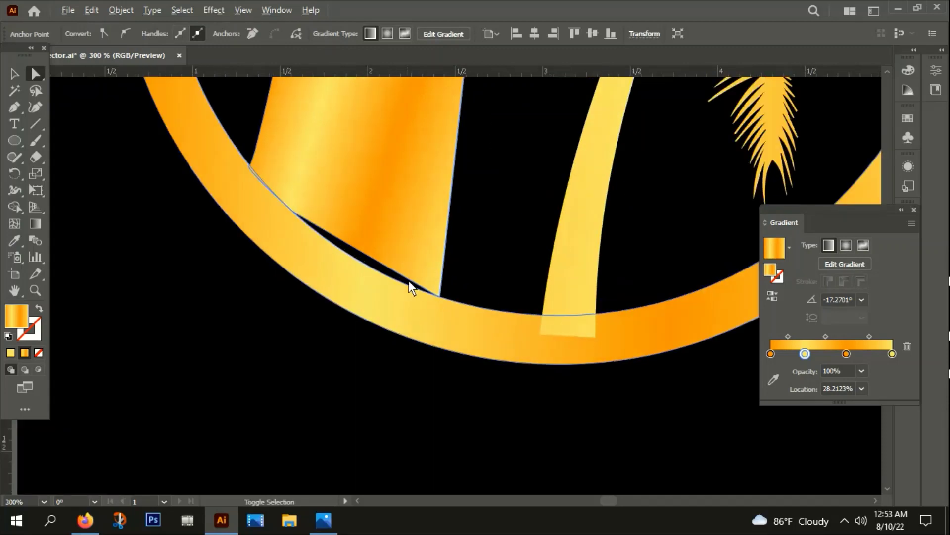
left_click(344, 192)
left_click(12, 110)
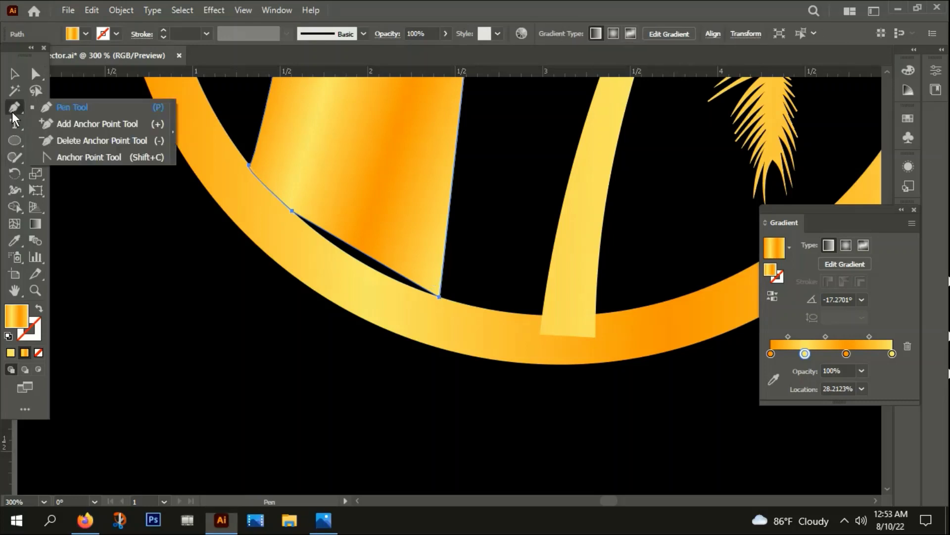
left_click(99, 123)
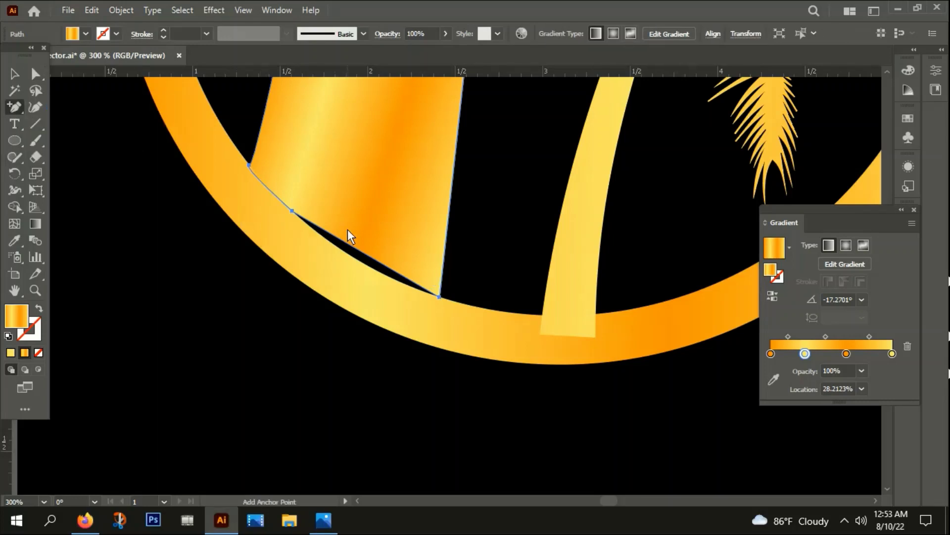
left_click_drag(346, 243, 380, 272)
scroll(346, 279, "up", 1)
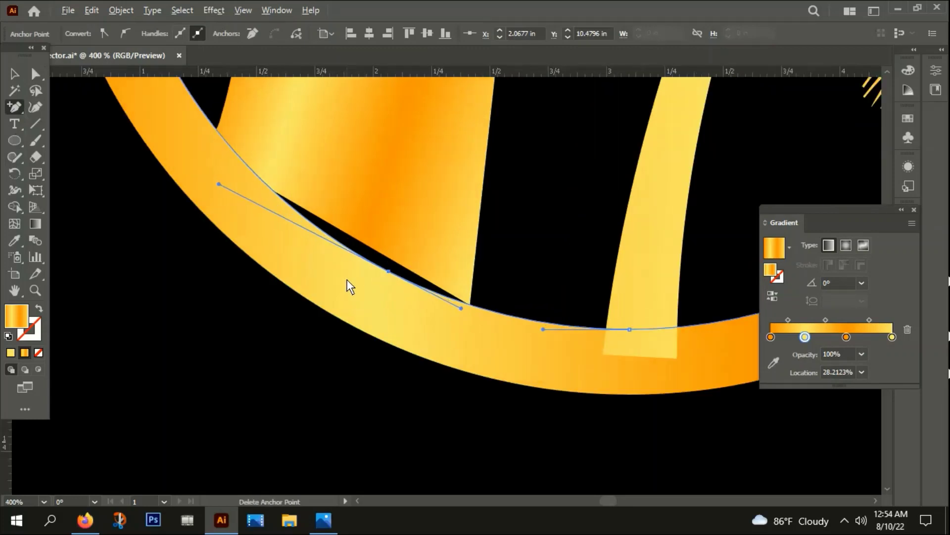
left_click(35, 75)
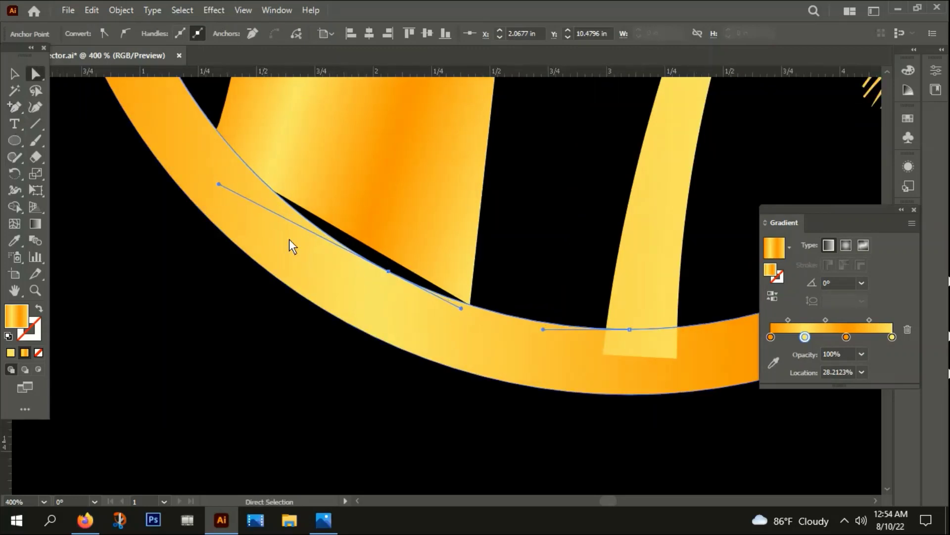
left_click(310, 260)
left_click(283, 399)
key("ctrl+1")
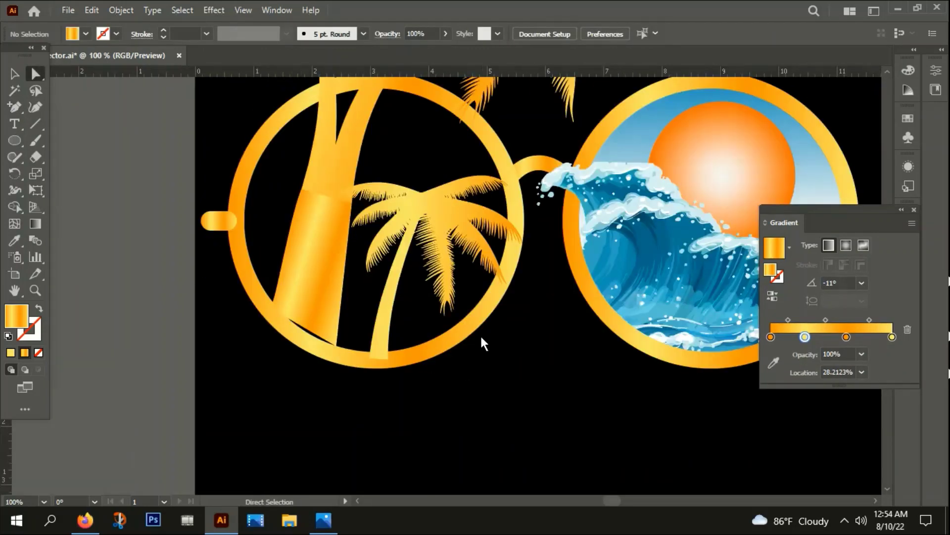
Add another anchor to the patch's lower edge and pull it to follow the rim.
left_click(391, 337)
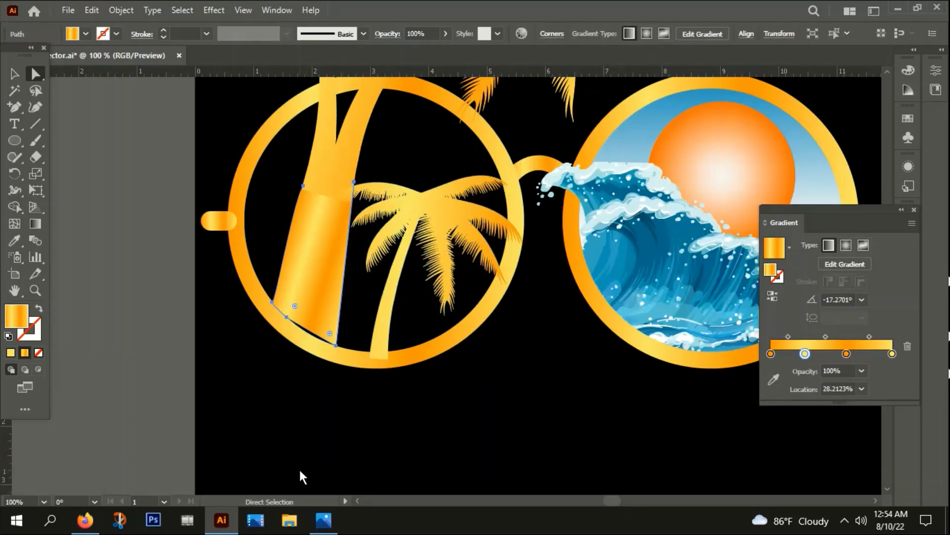
scroll(304, 334, "up", 4)
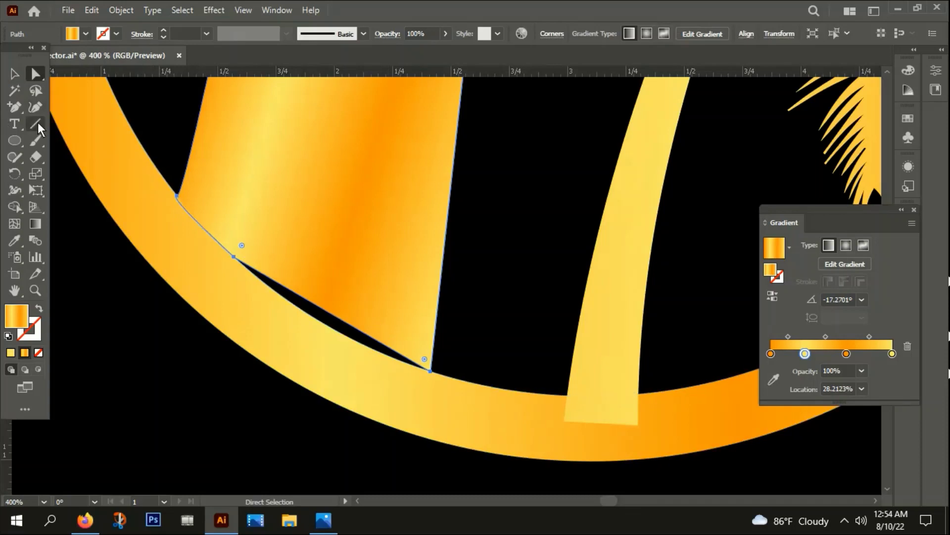
left_click(16, 108)
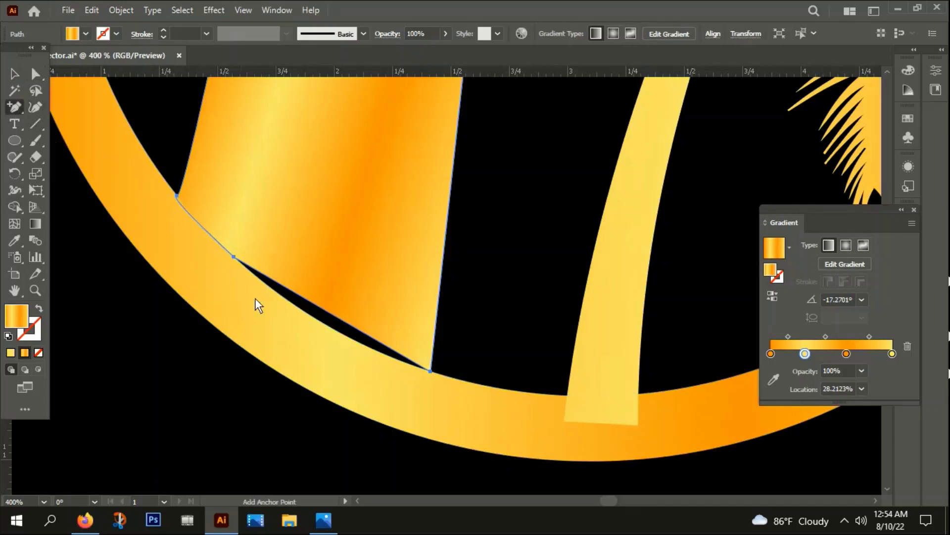
left_click(322, 307)
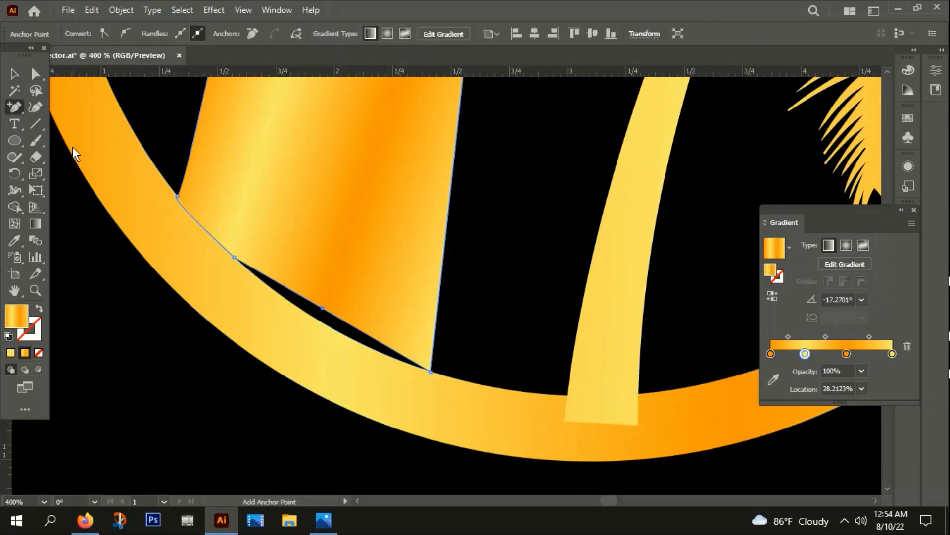
left_click(36, 73)
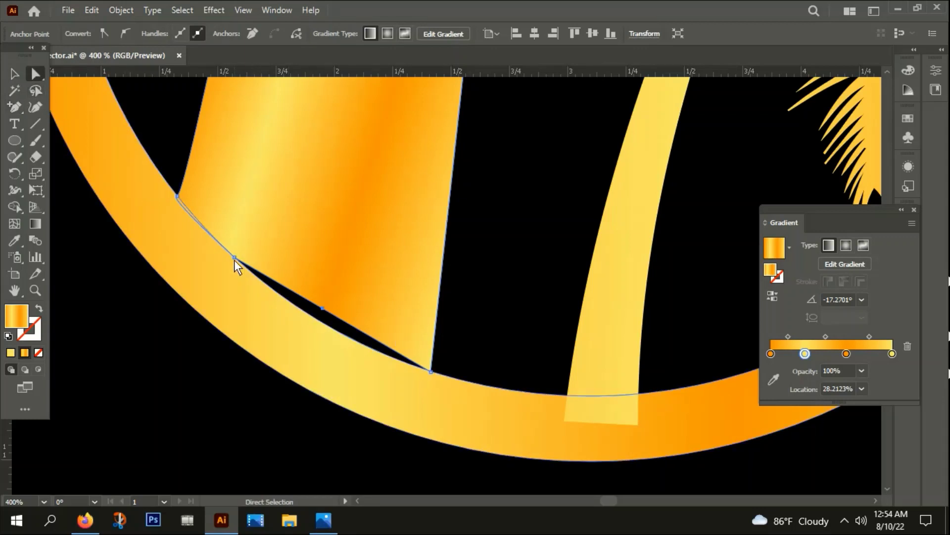
left_click_drag(323, 308, 314, 325)
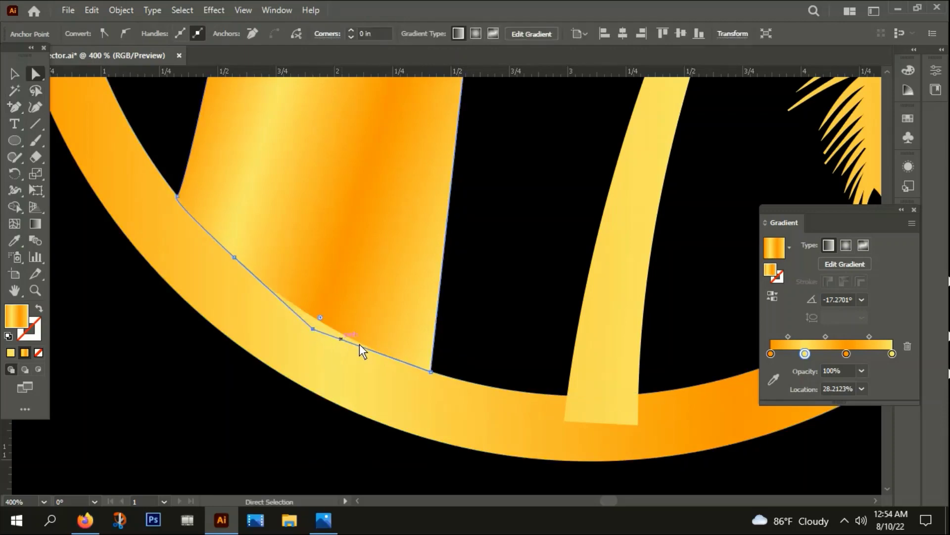
left_click(260, 382)
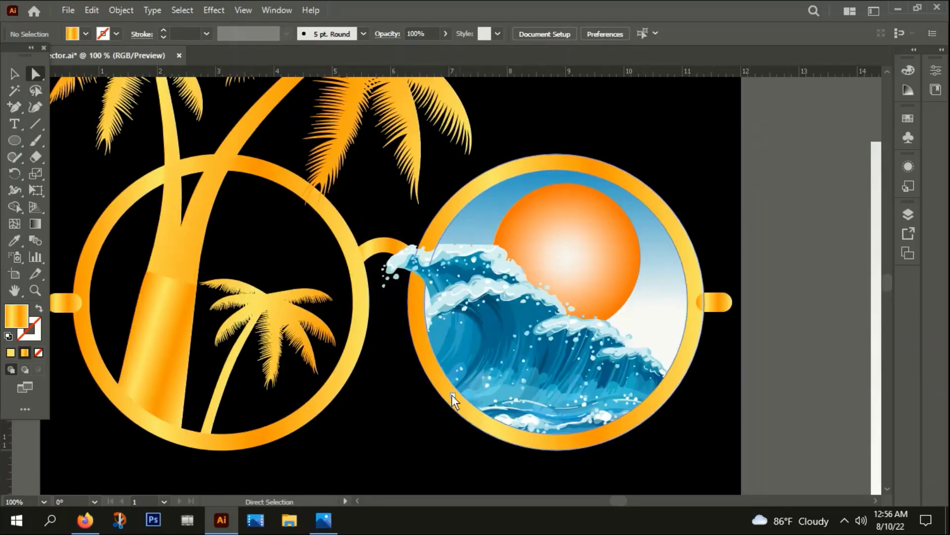
Alt-drag a copy of the bird image left, Image Trace it, then delete the copy.
scroll(449, 385, "down", 4)
scroll(447, 387, "down", 1)
left_click_drag(405, 476, 443, 310)
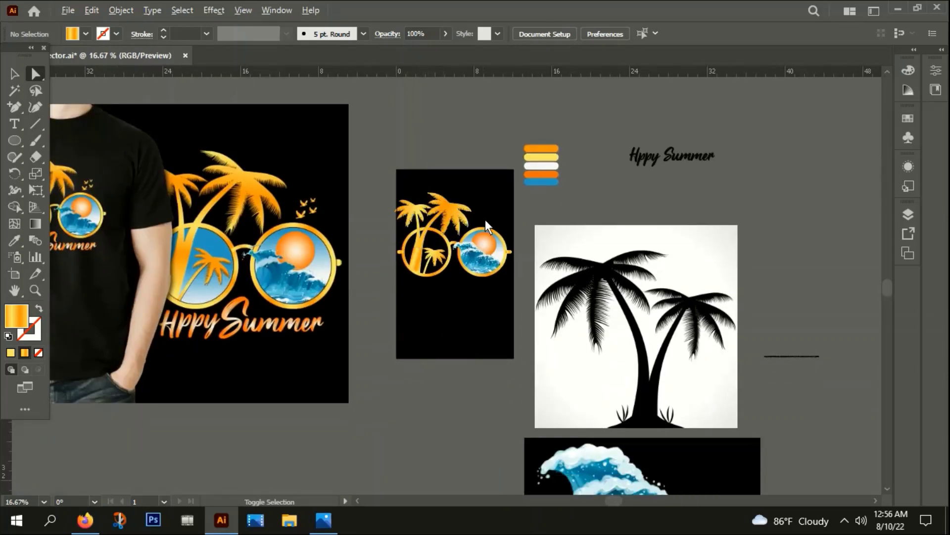
scroll(500, 221, "up", 2)
scroll(510, 221, "down", 1)
scroll(495, 221, "down", 2)
left_click_drag(495, 221, 397, 109)
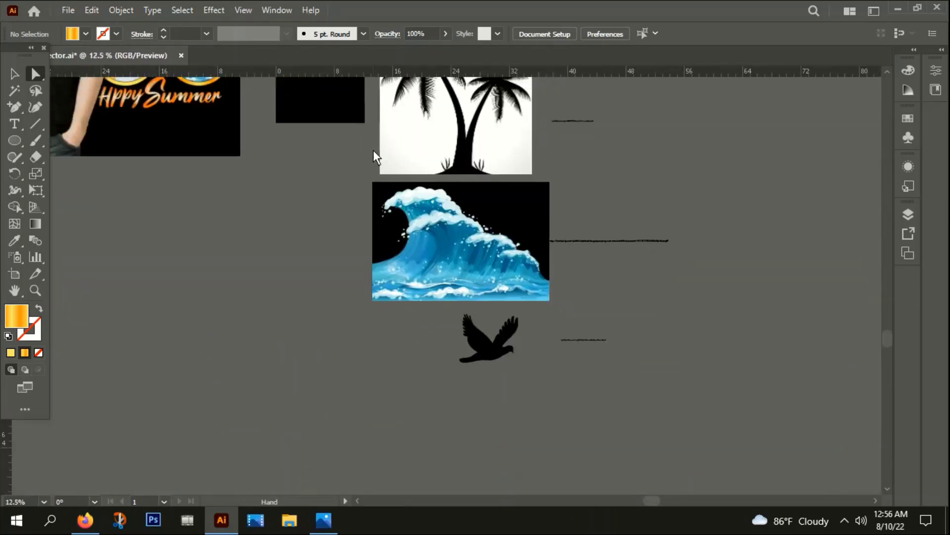
left_click(504, 357)
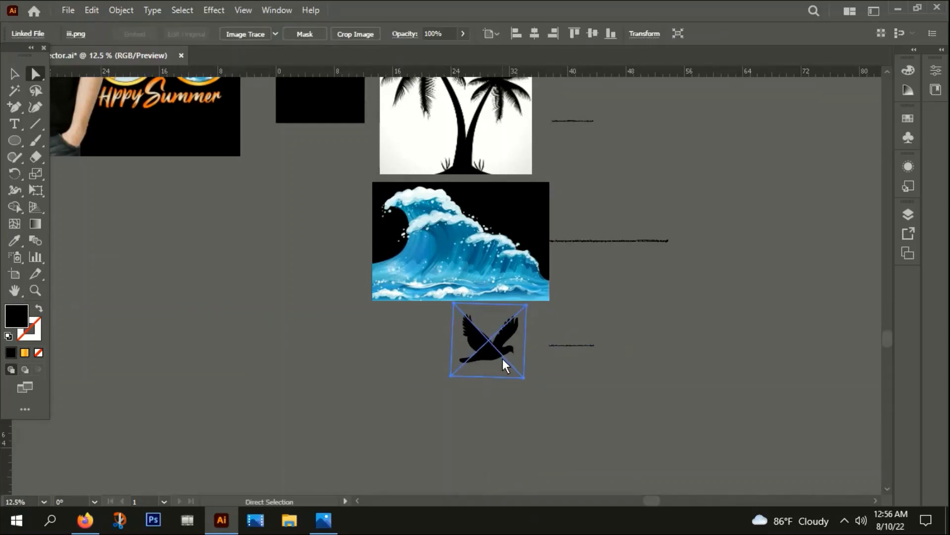
left_click_drag(503, 359, 242, 322)
scroll(212, 352, "up", 3, "alt")
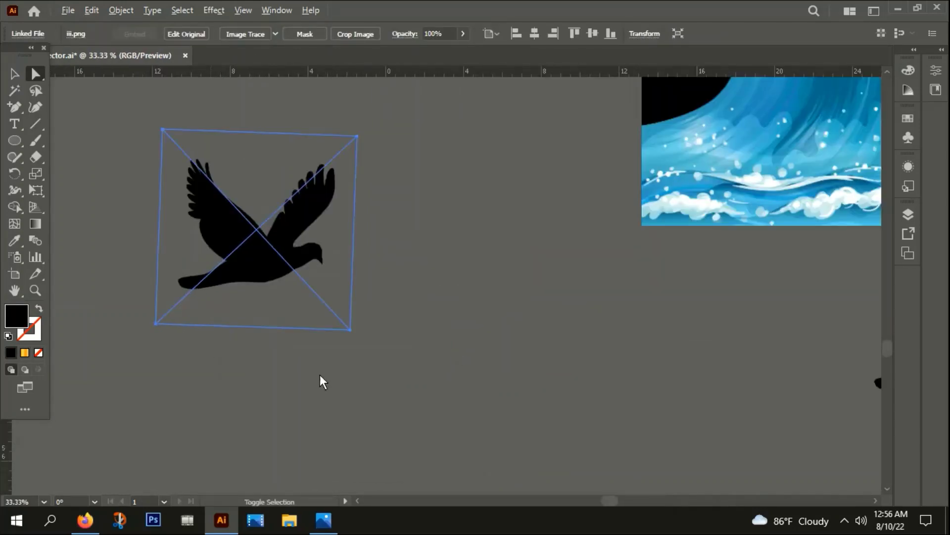
left_click(239, 34)
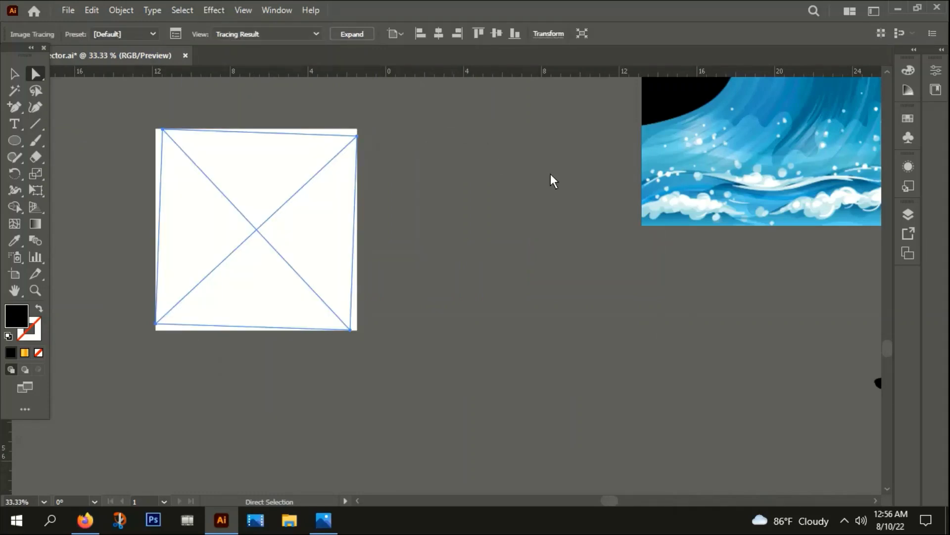
key("Delete")
Move the bird silhouette left of the wave, then go to Firefox's address bar.
scroll(381, 247, "down", 3)
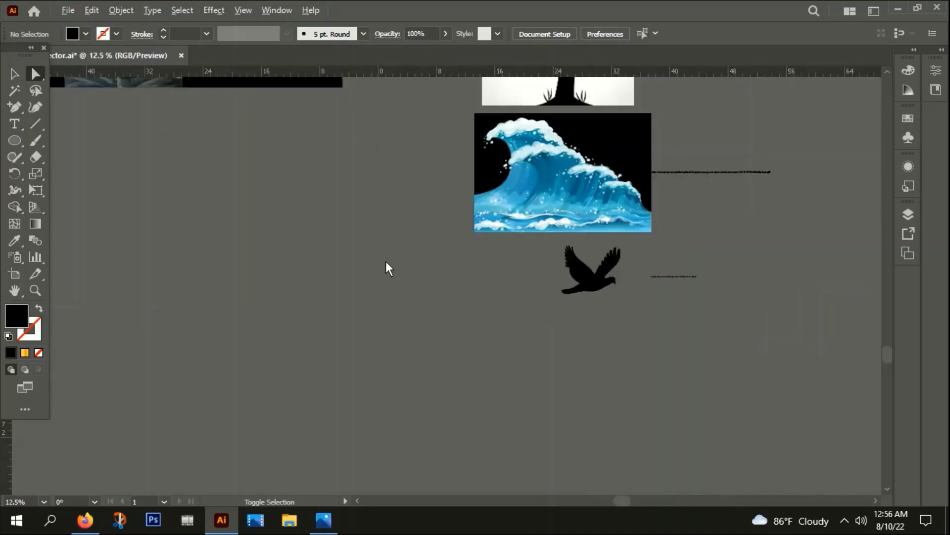
left_click_drag(601, 283, 408, 283)
left_click(681, 278)
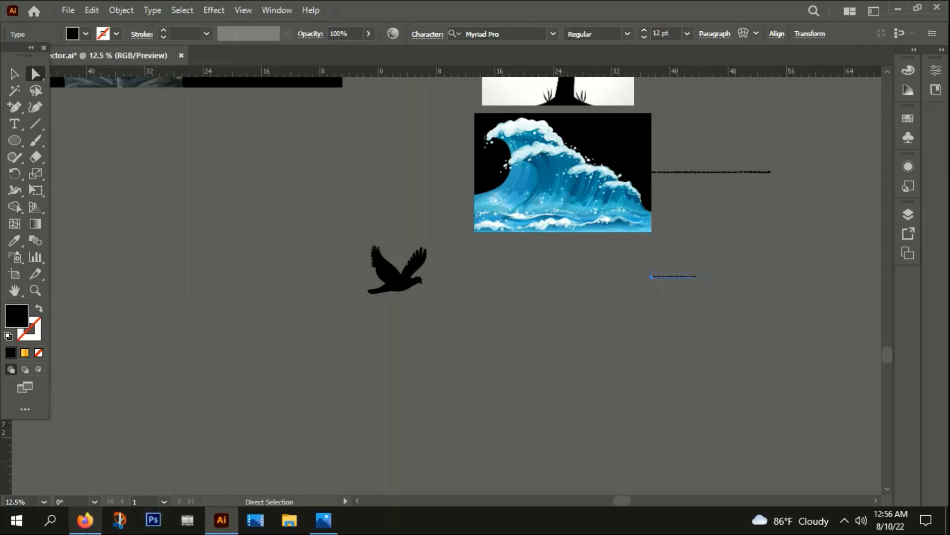
left_click(84, 520)
left_click(270, 67)
Load the bird silhouette image URL and save the image to the Desktop as PNG.
type("http://clipart-library.com/images_k/bird-clipart-silhouette/bird-clipart-silhouette-9.png")
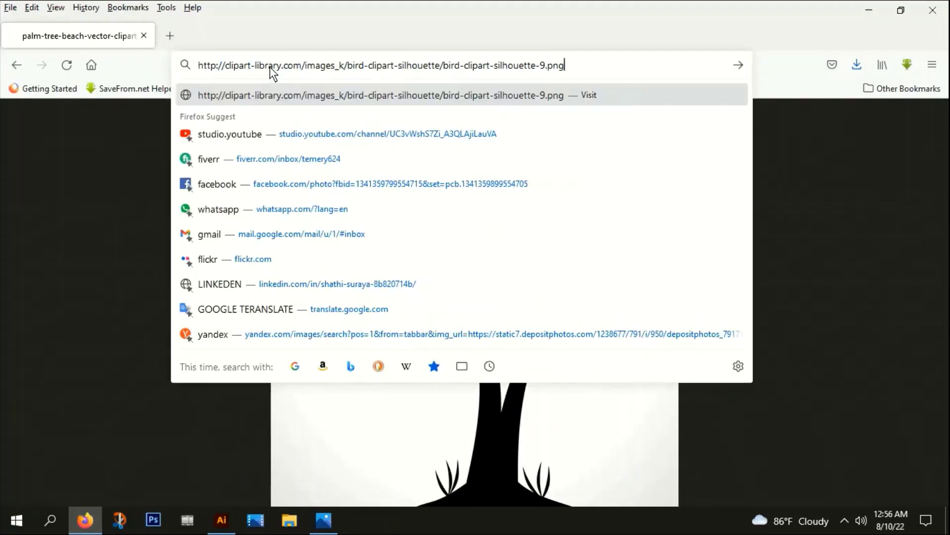
key("Return")
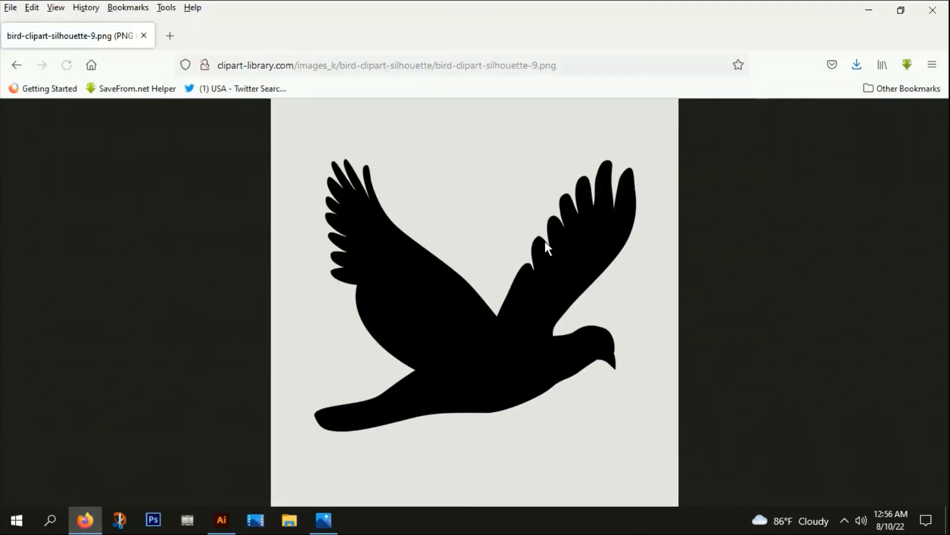
right_click(544, 237)
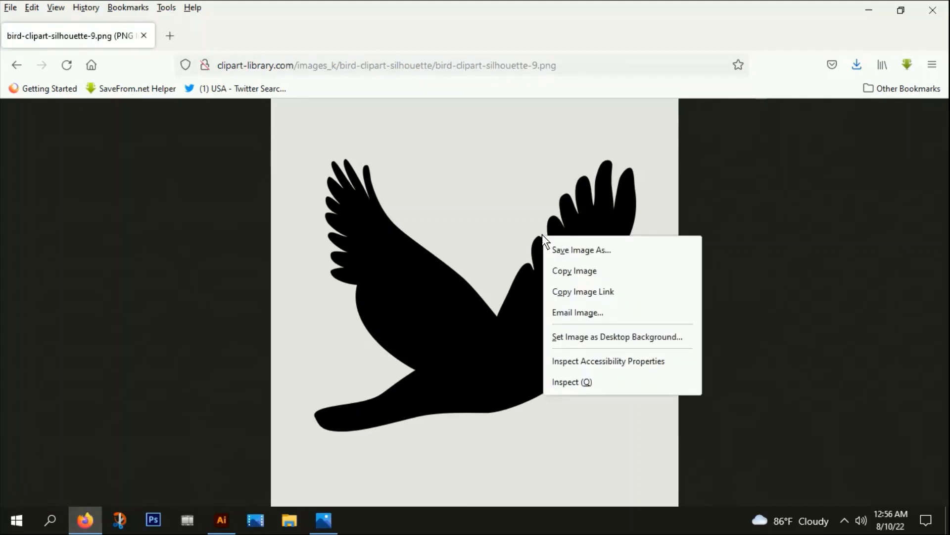
left_click(581, 271)
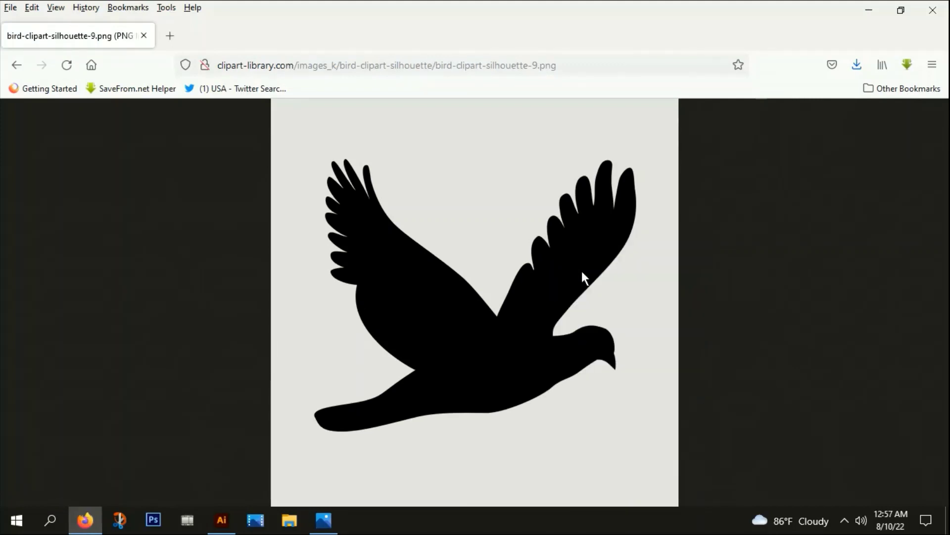
right_click(480, 150)
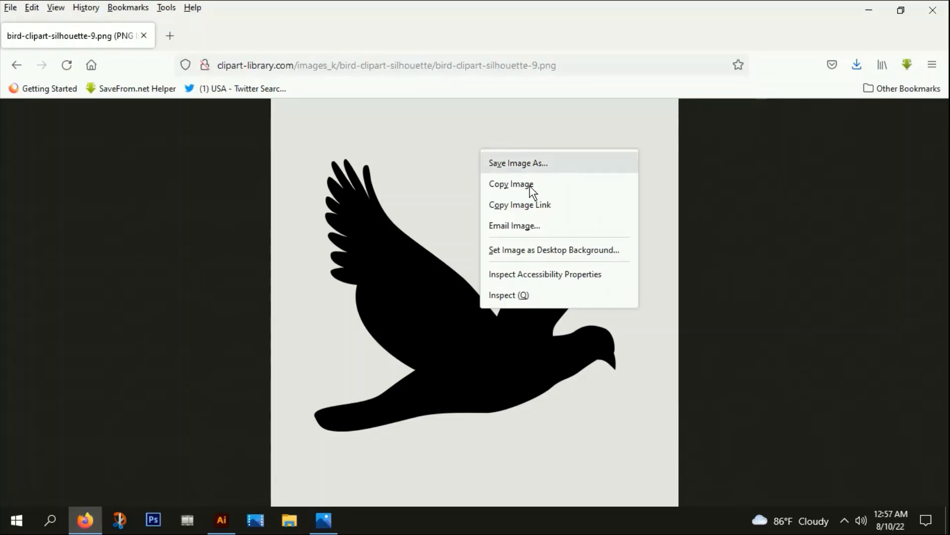
left_click(527, 164)
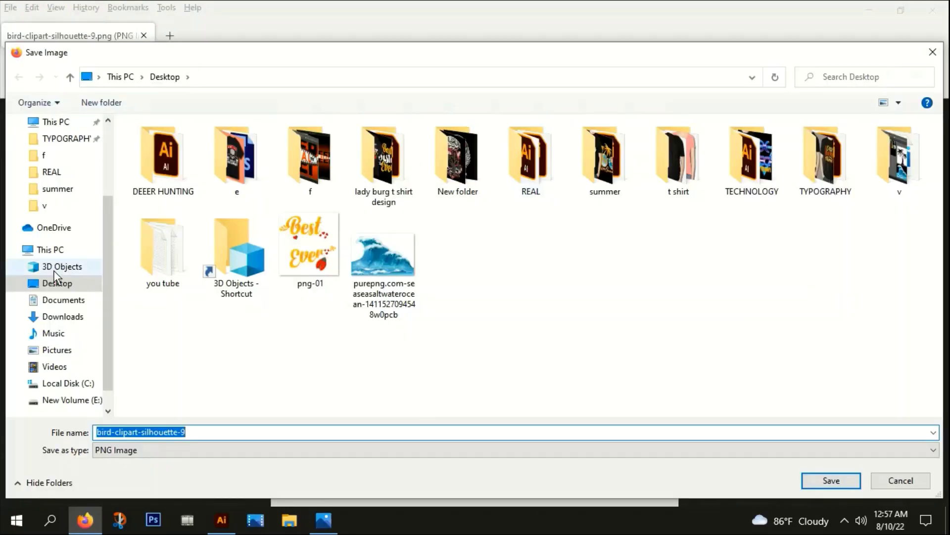
left_click(30, 283)
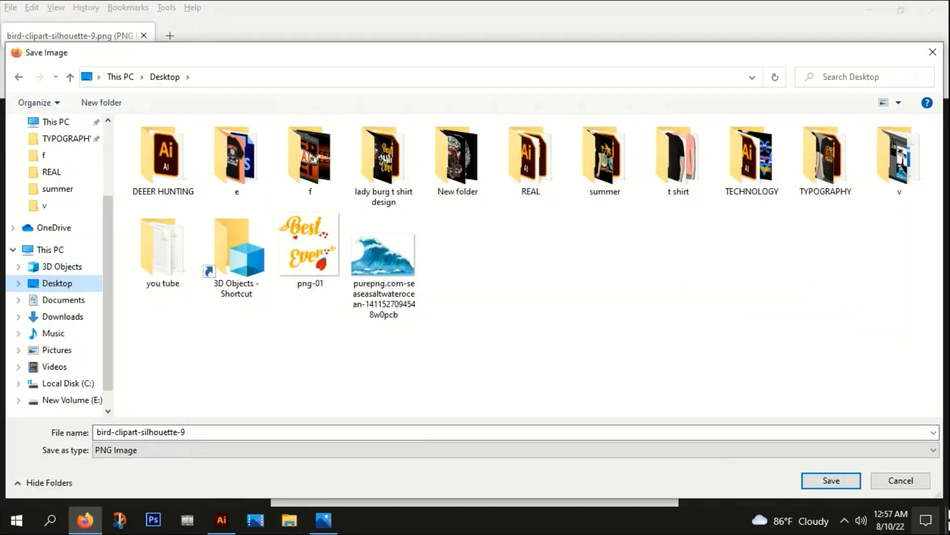
left_click(827, 481)
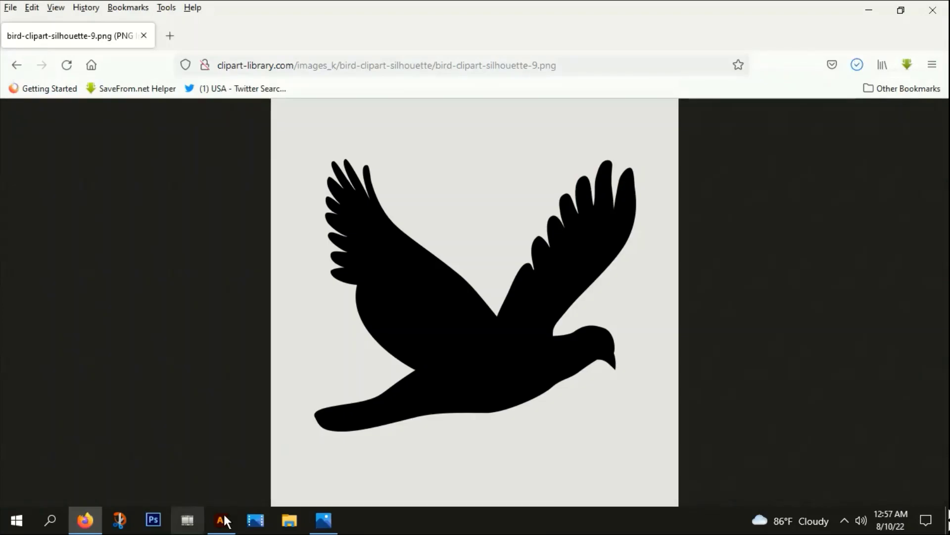
Return to Illustrator and choose File > Place.
left_click(232, 532)
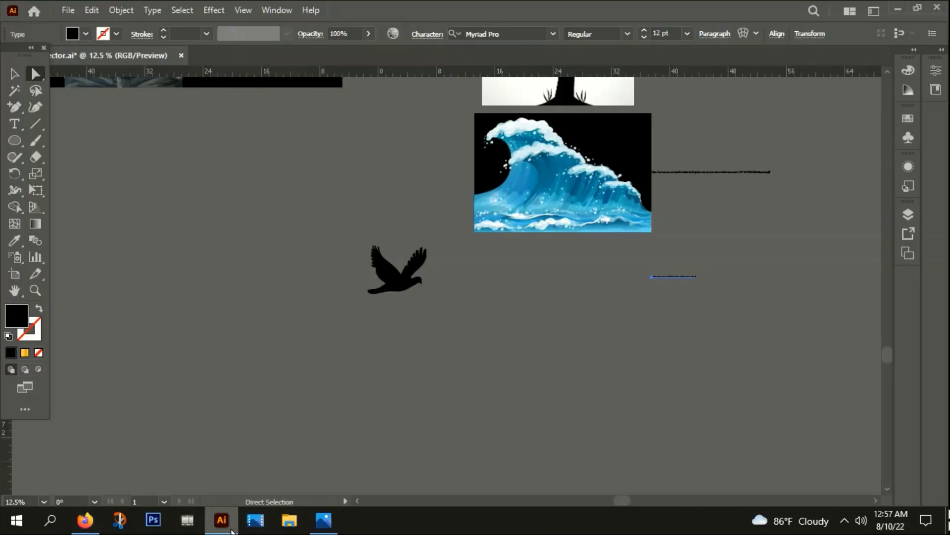
left_click(68, 10)
left_click(89, 257)
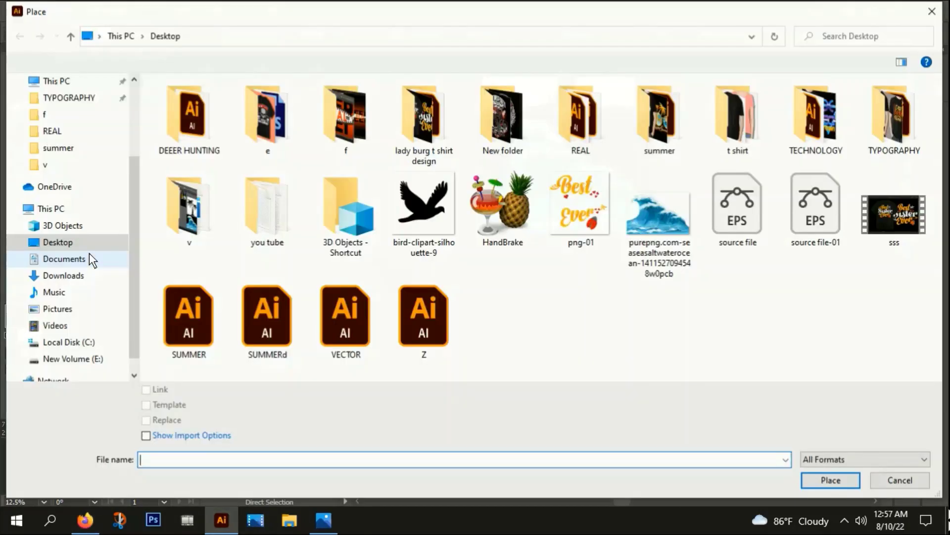
Place bird-clipart-silhouette-9 on the canvas and nudge it slightly up and left.
double_click(423, 216)
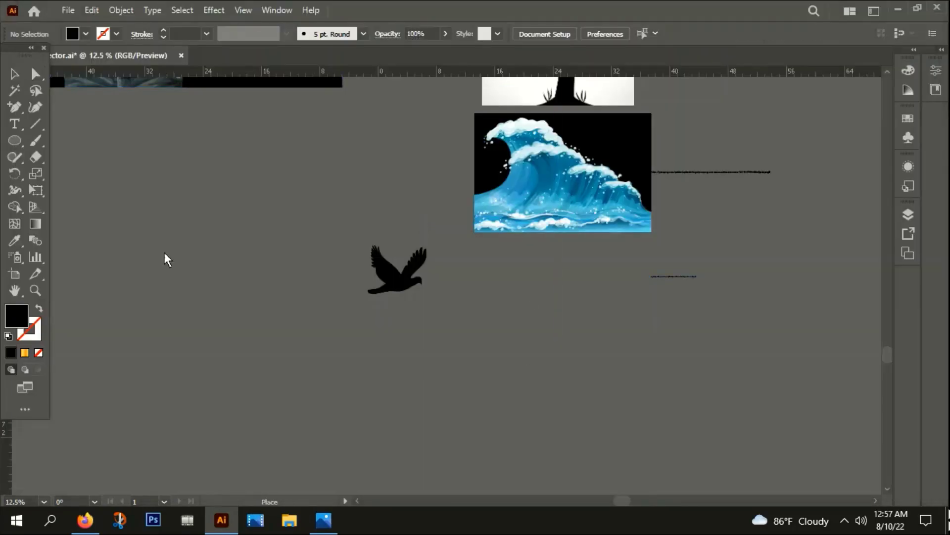
left_click(121, 140)
left_click_drag(233, 347, 396, 533)
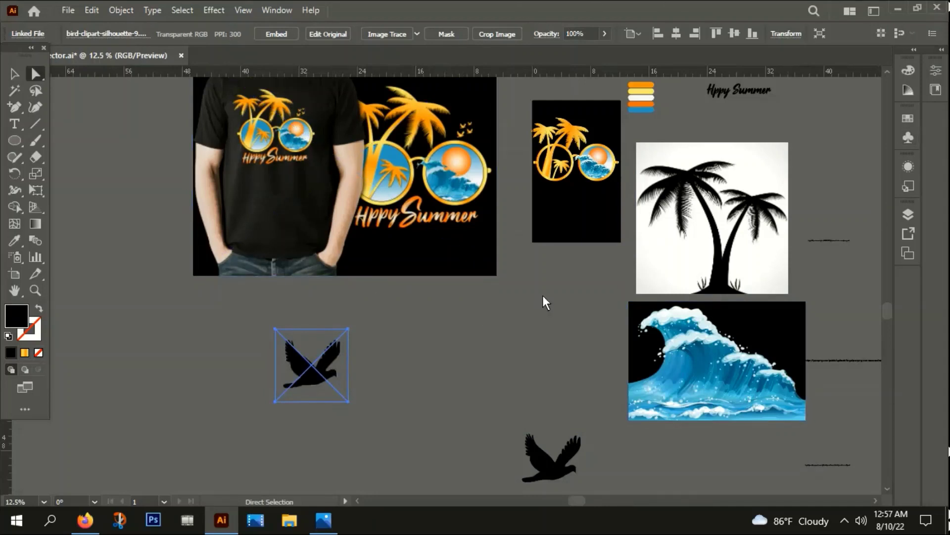
left_click_drag(312, 383, 309, 371)
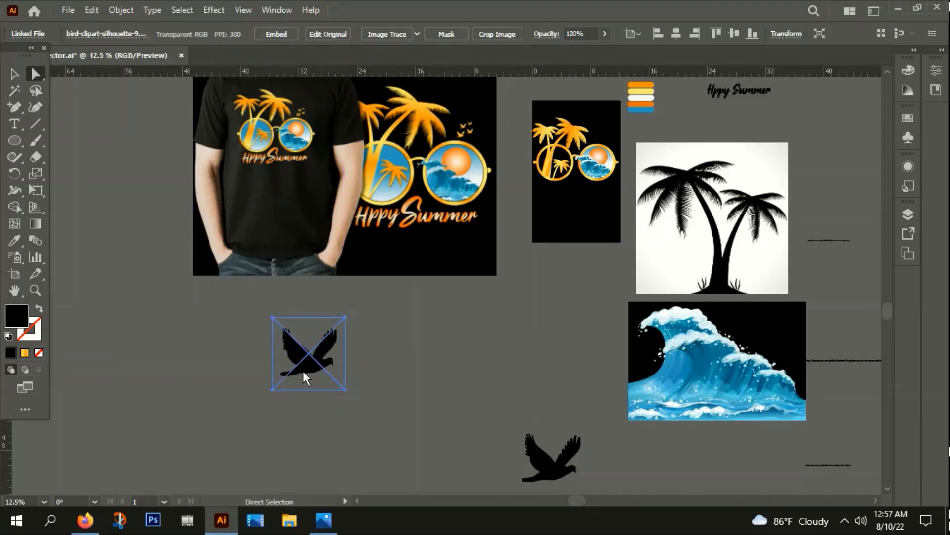
Image Trace the bird picture, expand it, and ungroup the resulting paths.
left_click(379, 34)
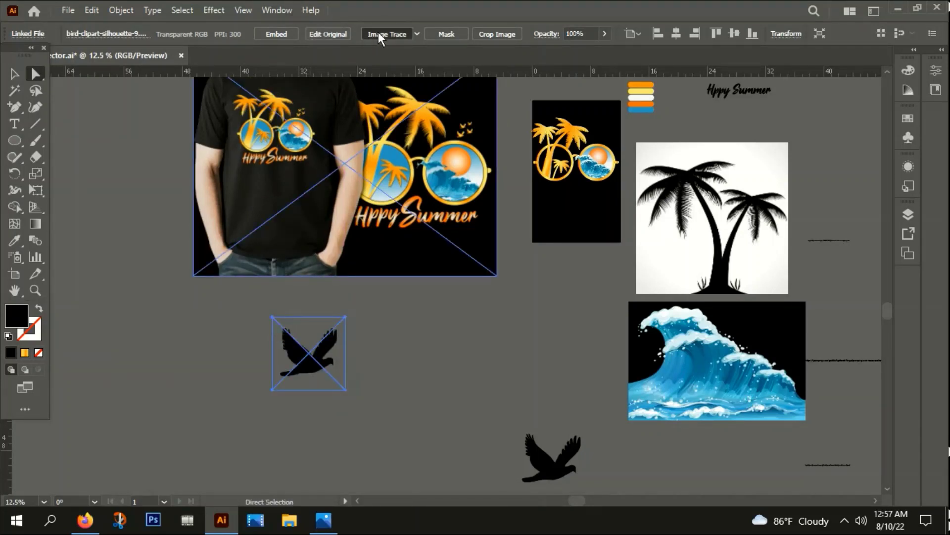
left_click(551, 281)
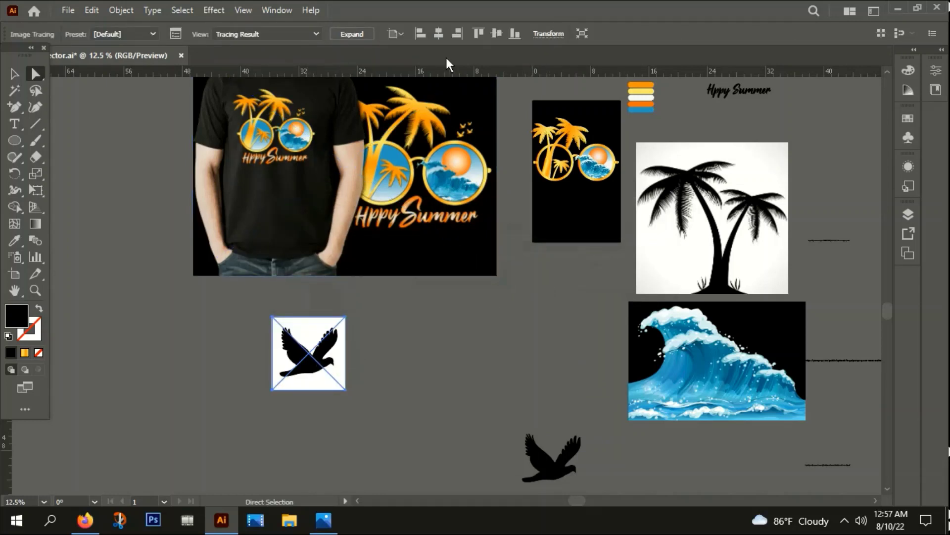
left_click(351, 34)
right_click(327, 90)
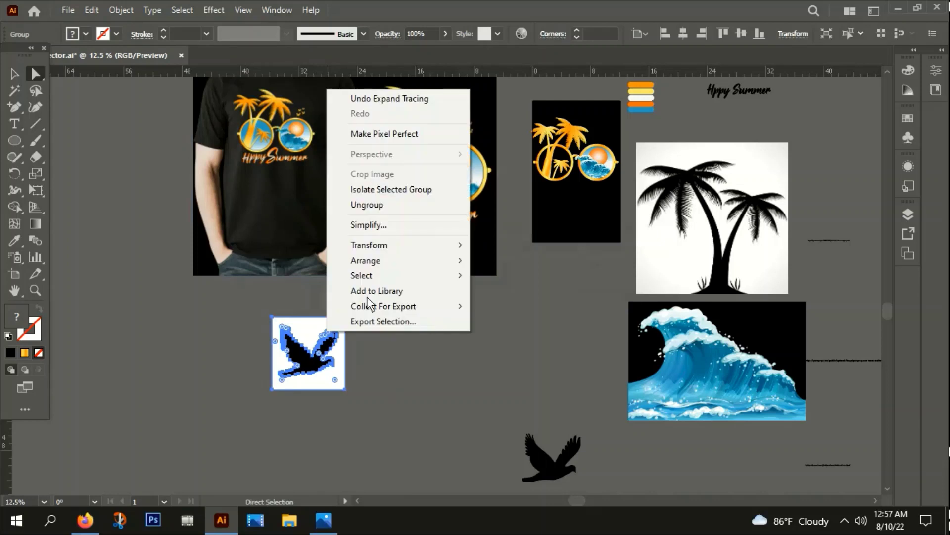
left_click(384, 200)
left_click(147, 264)
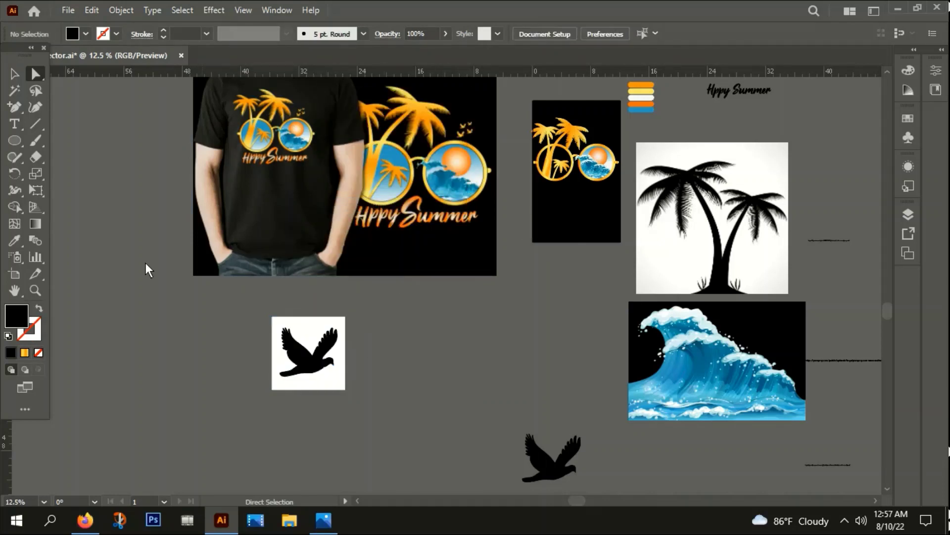
Magic Wand the white background, delete it, and select the black bird silhouette.
left_click(16, 92)
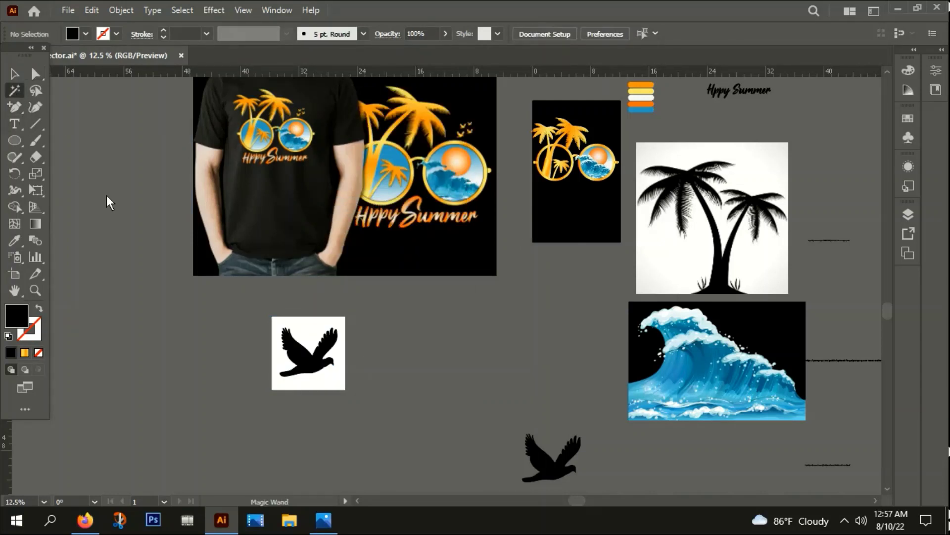
left_click(330, 382)
left_click(15, 74)
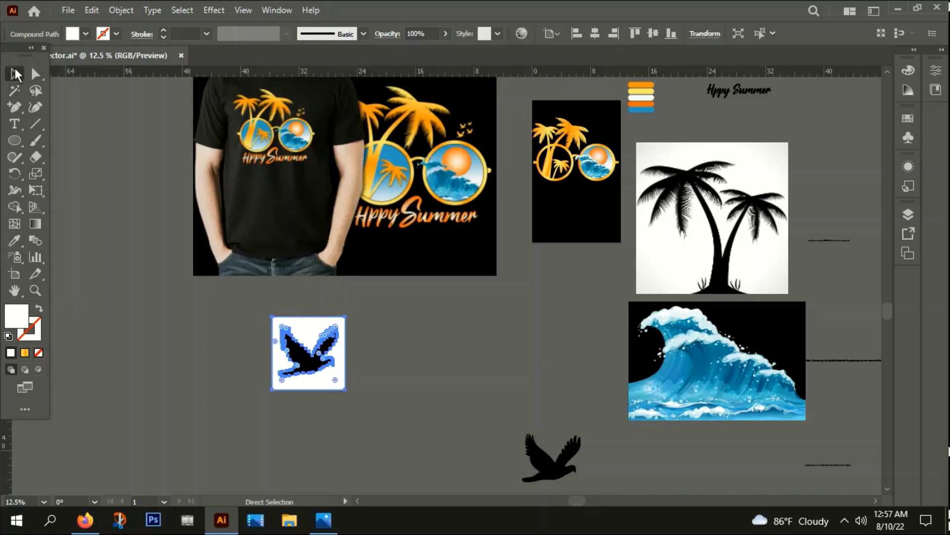
key("Delete")
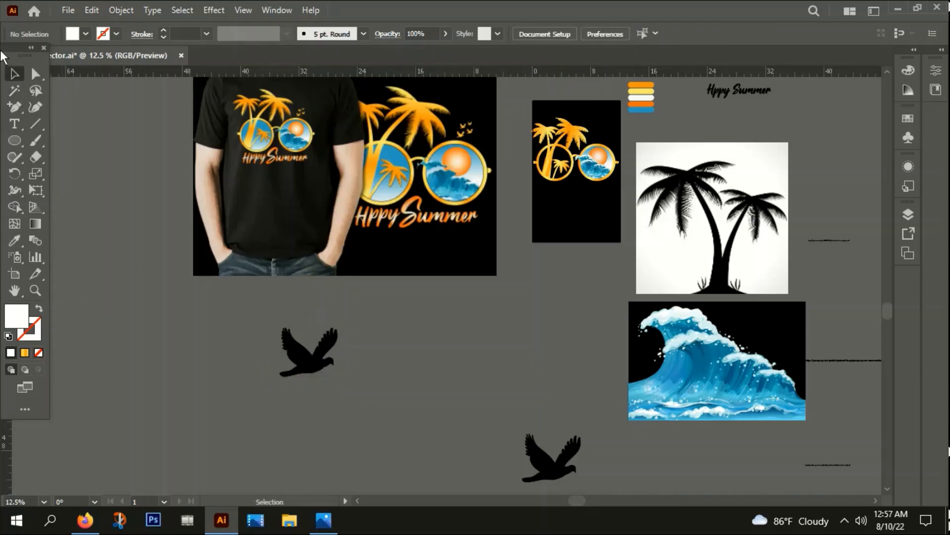
left_click(313, 369)
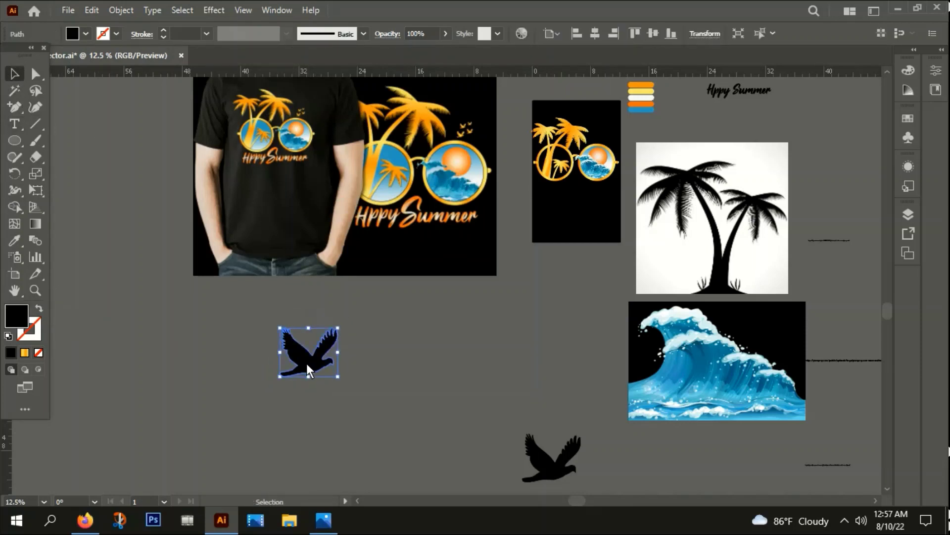
Sample the small artwork's gold gradient onto the bird with the Eyedropper.
key("i")
left_click(417, 127)
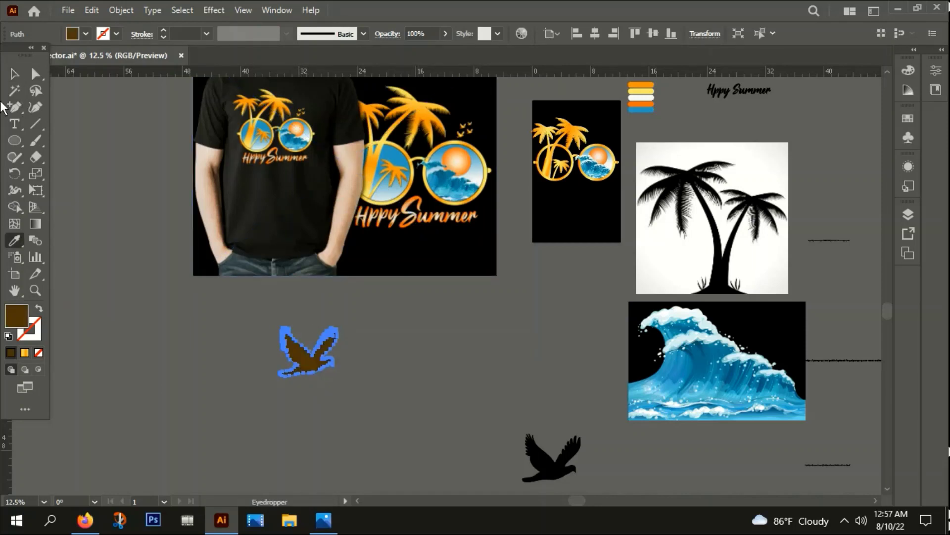
left_click(429, 118)
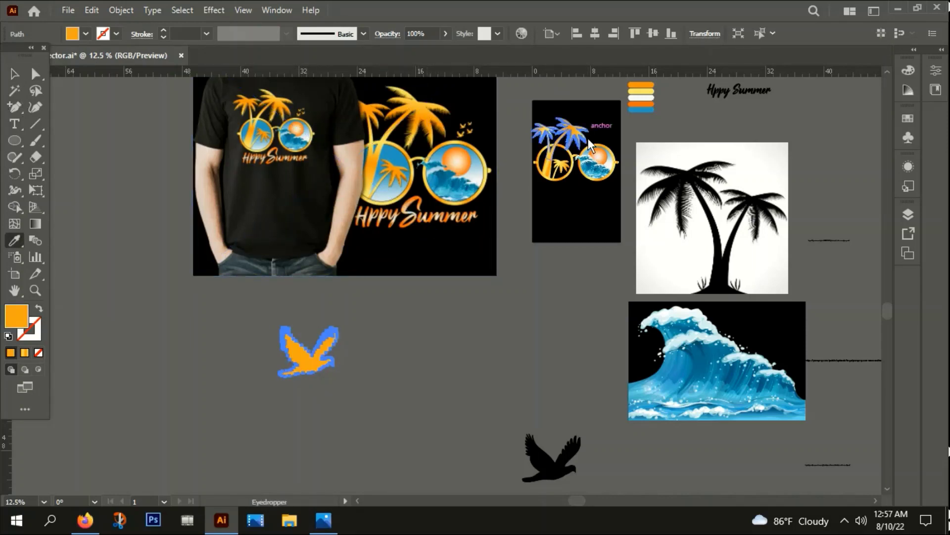
left_click(549, 168)
Scale the gold bird down to a small size.
key("v")
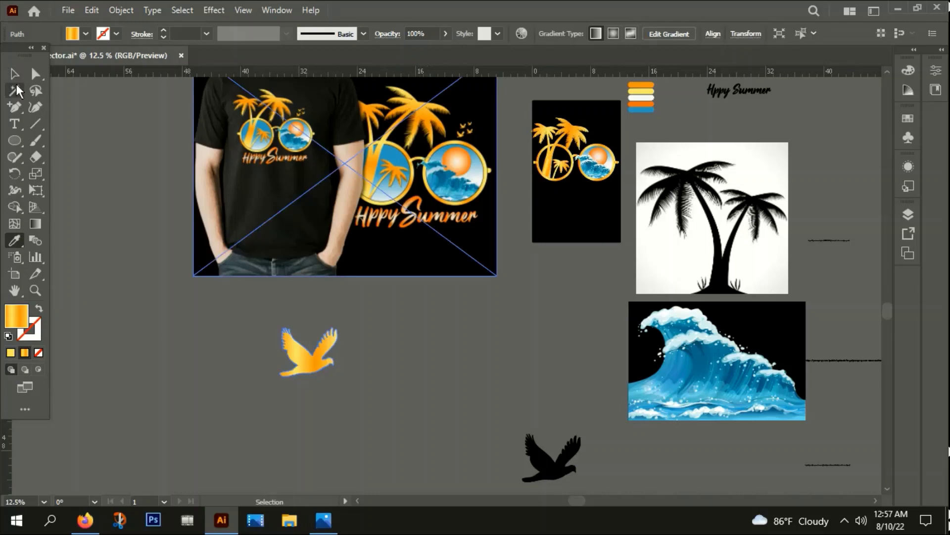
left_click(361, 319)
left_click_drag(361, 319, 310, 358)
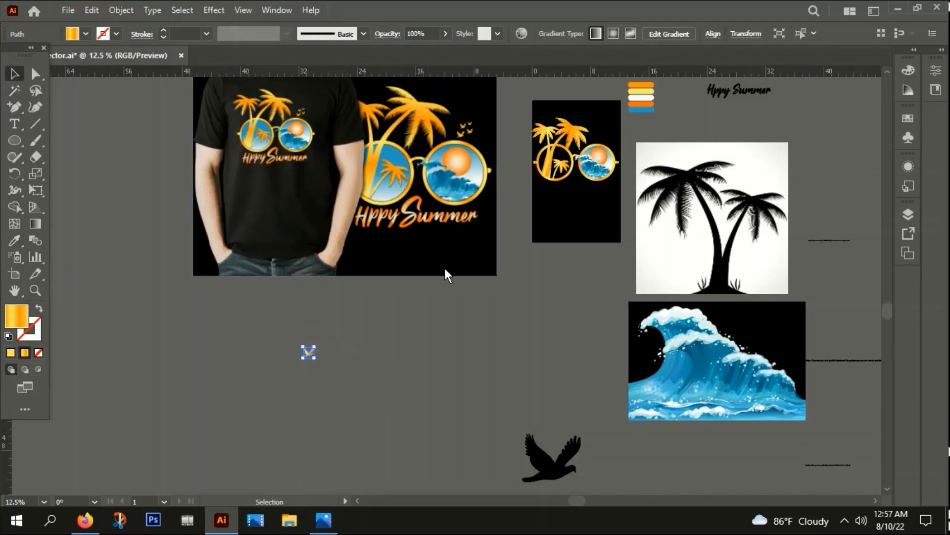
left_click(478, 156)
scroll(478, 156, "up", 4)
scroll(417, 144, "down", 6)
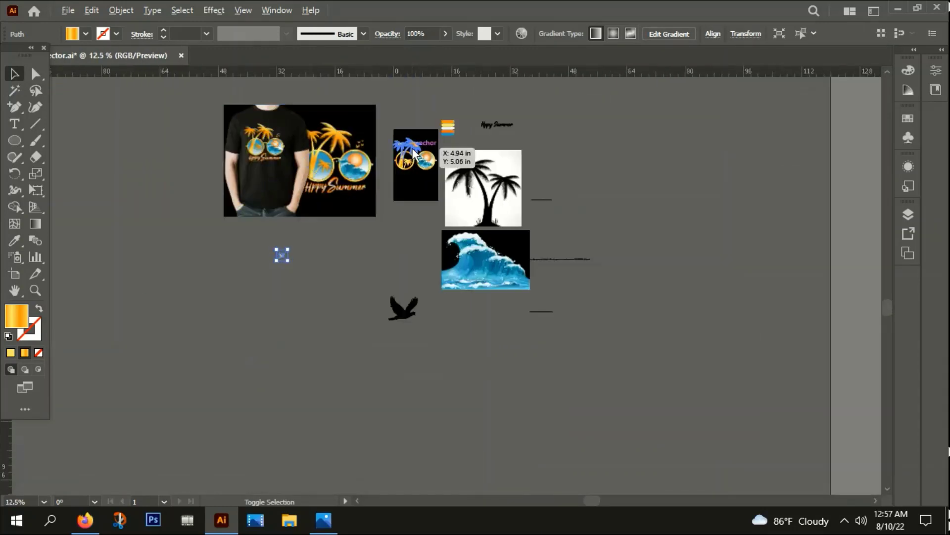
Move the small bird onto the palm-and-sunglasses artwork beside the palms.
left_click(325, 245)
left_click_drag(282, 255, 420, 149)
scroll(420, 149, "up", 6)
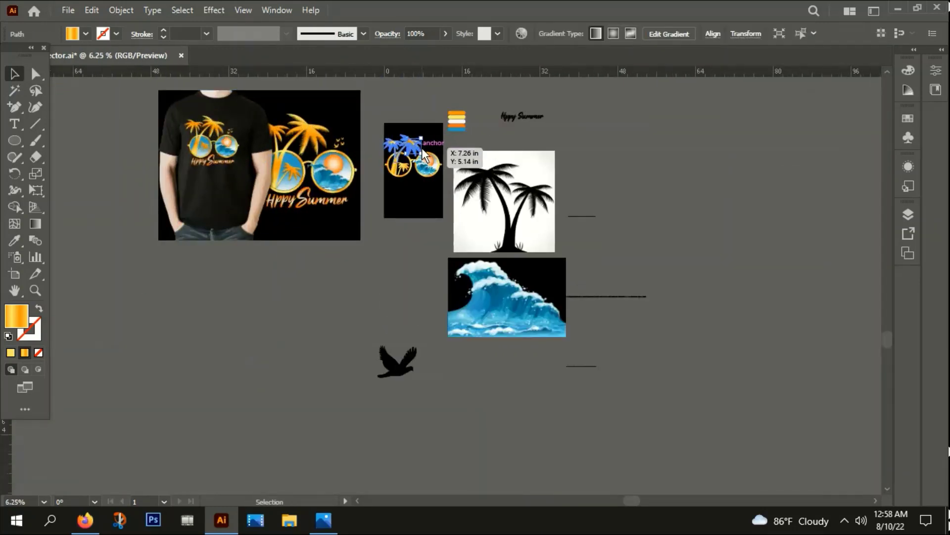
left_click_drag(504, 176, 428, 206)
Place the bird in the sky above the right lens and make it smaller.
left_click_drag(312, 188, 406, 188)
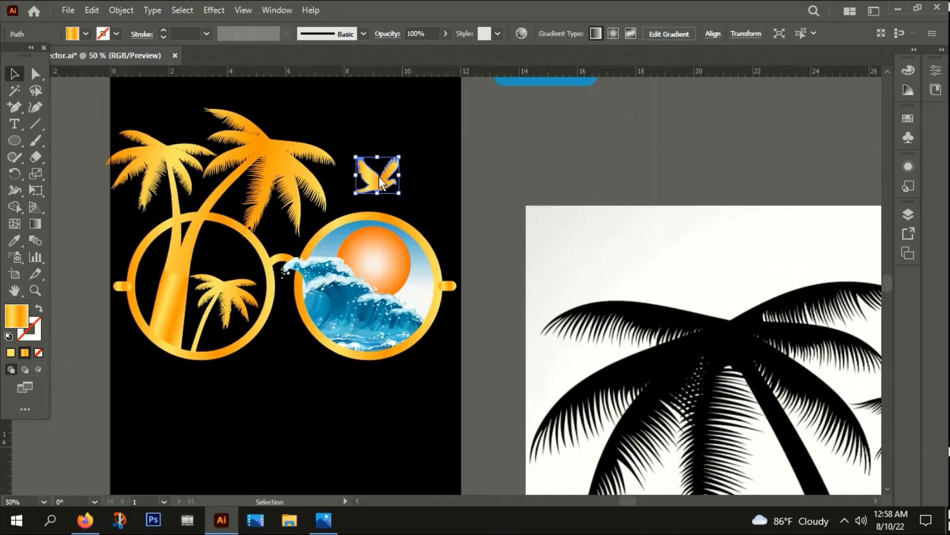
left_click_drag(400, 155, 384, 168)
scroll(384, 169, "up", 3)
Add smaller duplicate birds nearby until four birds fly above the lens.
left_click_drag(360, 210, 433, 144)
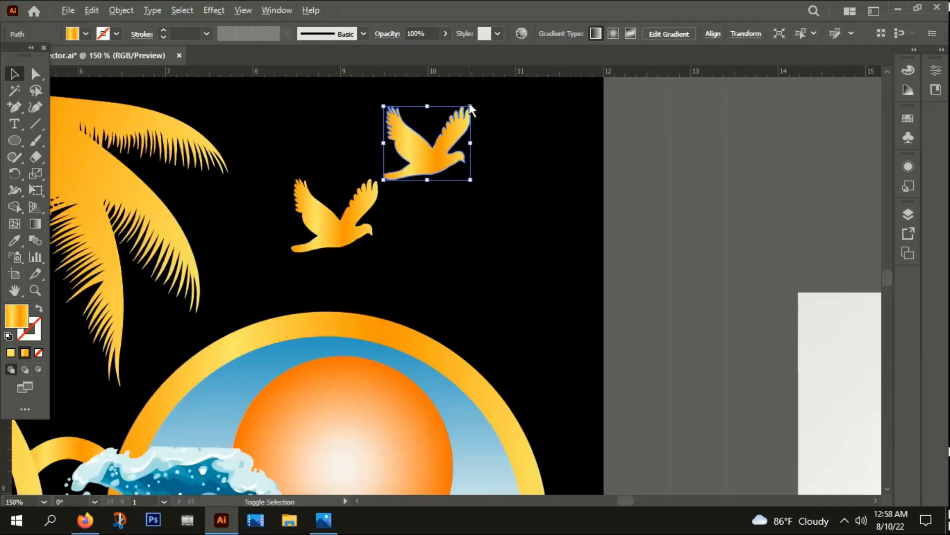
left_click_drag(470, 103, 356, 134)
left_click(429, 156)
left_click(434, 138)
left_click(584, 239)
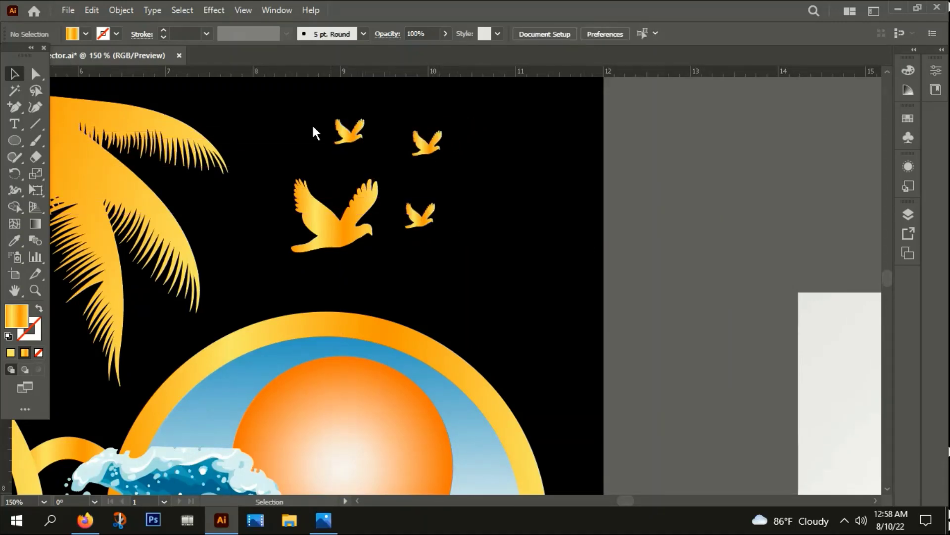
scroll(361, 171, "down", 3)
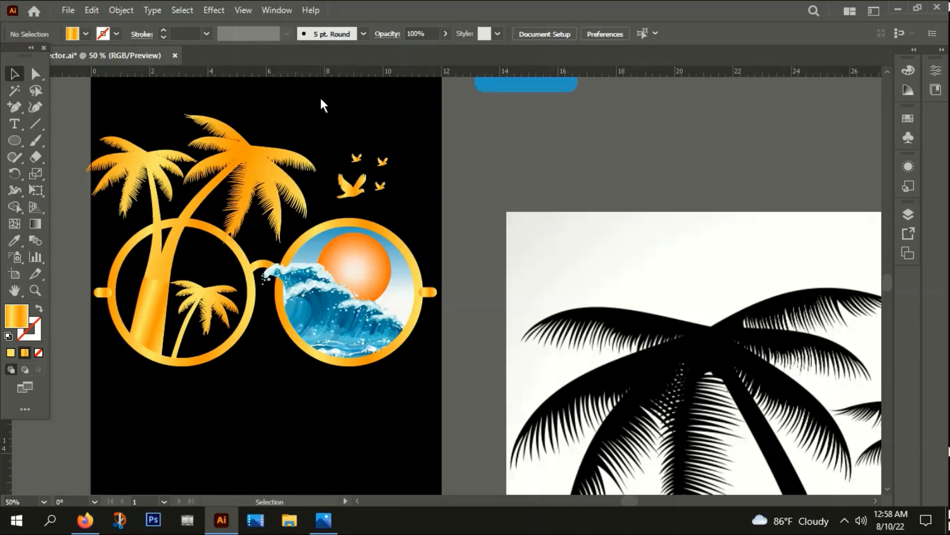
Select all four birds and group them.
left_click_drag(371, 153, 401, 167)
right_click(402, 167)
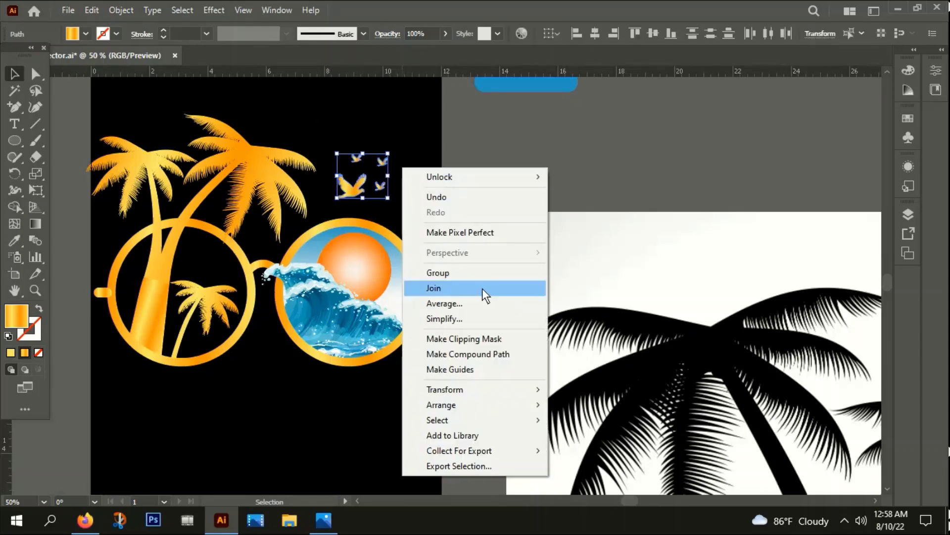
left_click(436, 273)
left_click(483, 222)
scroll(485, 221, "down", 3)
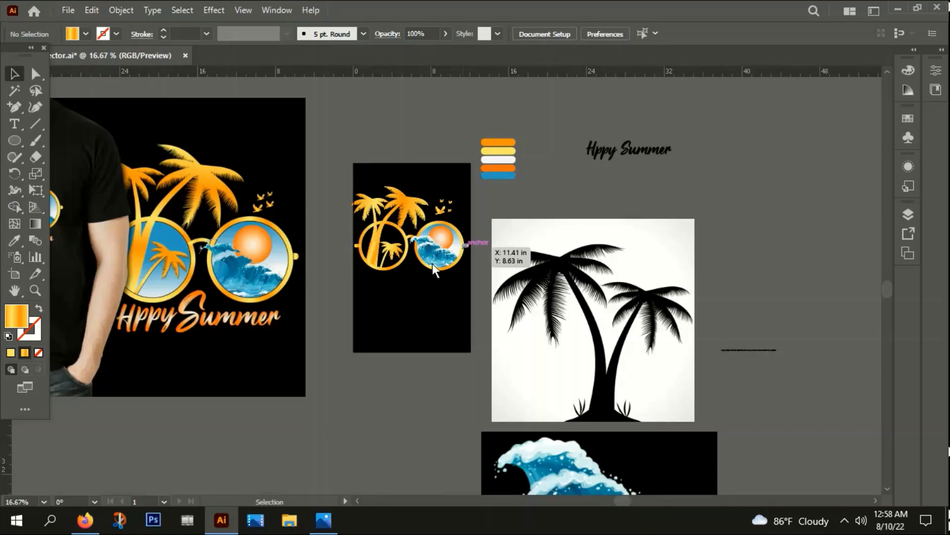
Copy the right lens's gradient circle onto the left lens and send it to the back.
scroll(403, 255, "up", 2)
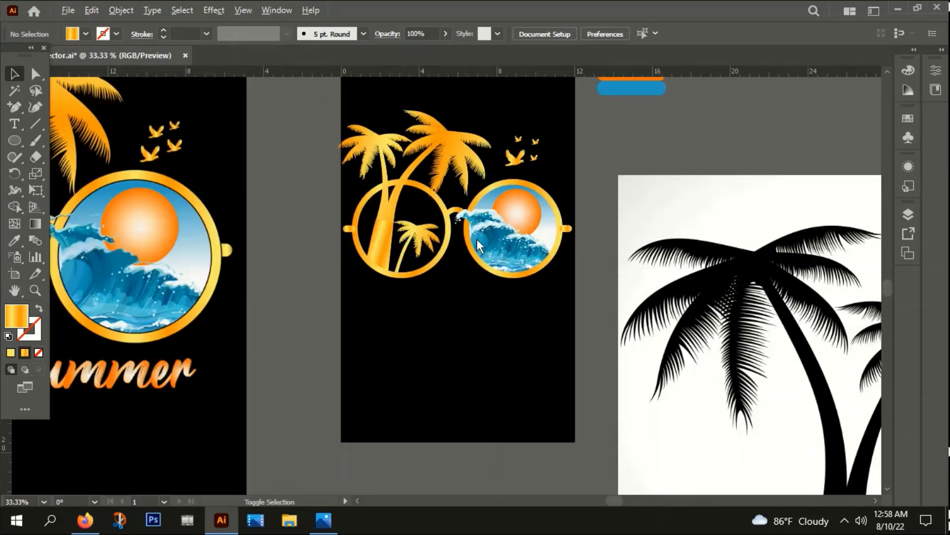
left_click(547, 221)
left_click_drag(547, 220, 437, 222)
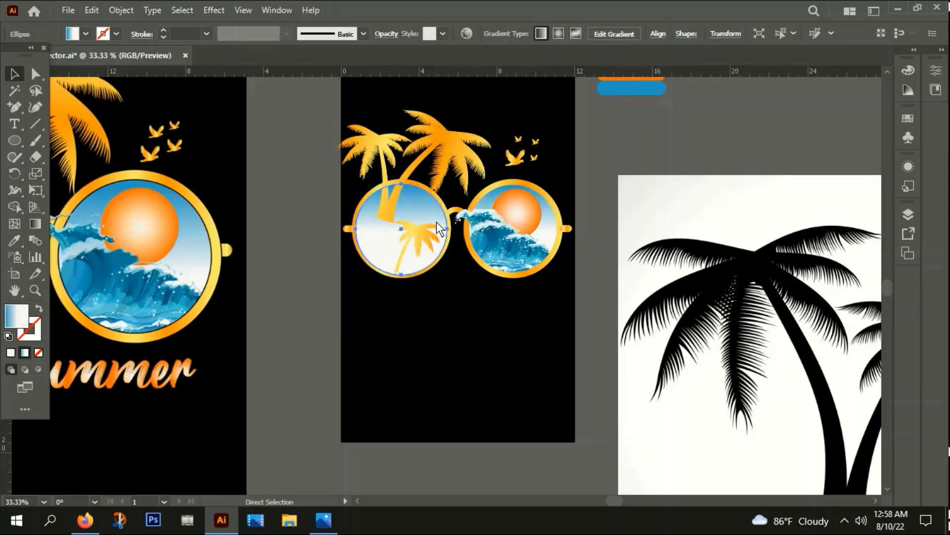
key("ctrl+shift+bracketleft")
left_click(426, 248)
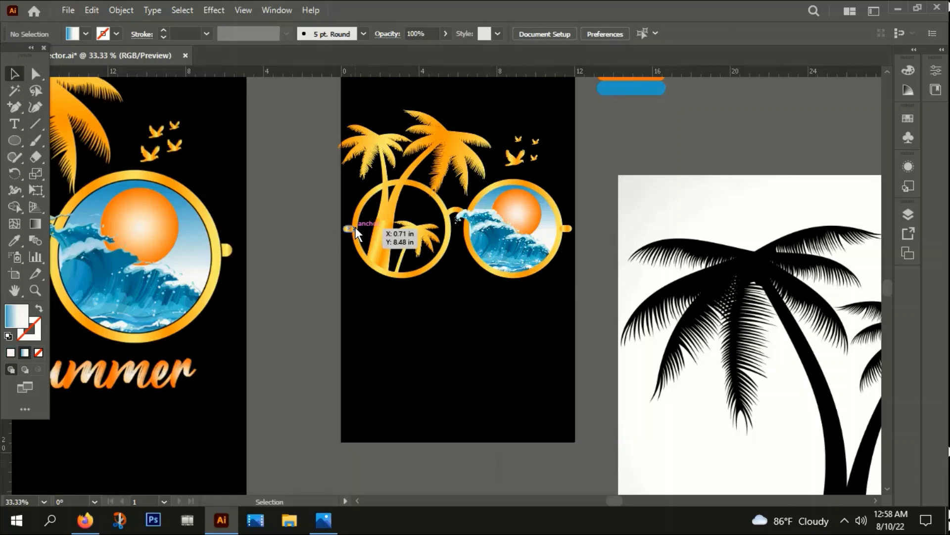
Select the left palm tree group and undo/redo the left lens gradient change.
left_click(377, 245)
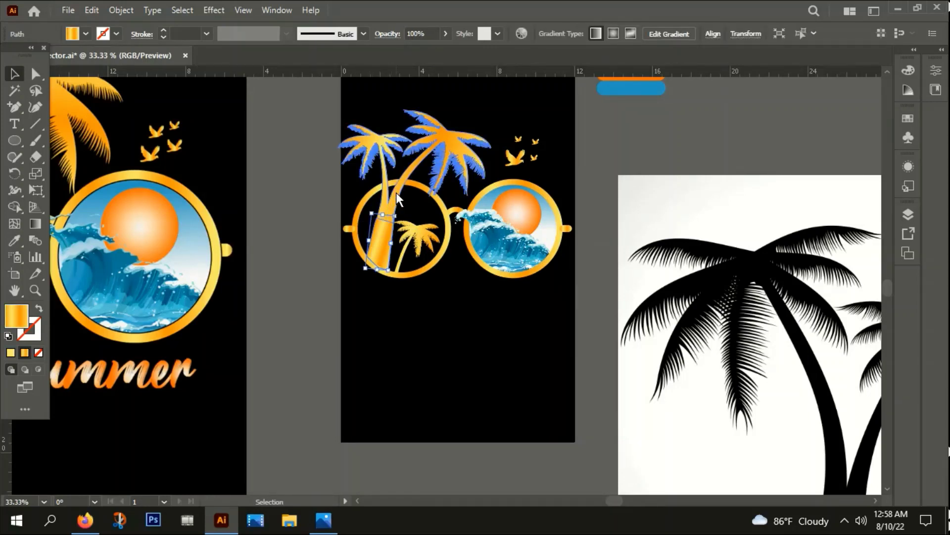
key("a")
key("v")
key("ctrl+z")
key("ctrl+z")
key("ctrl+z")
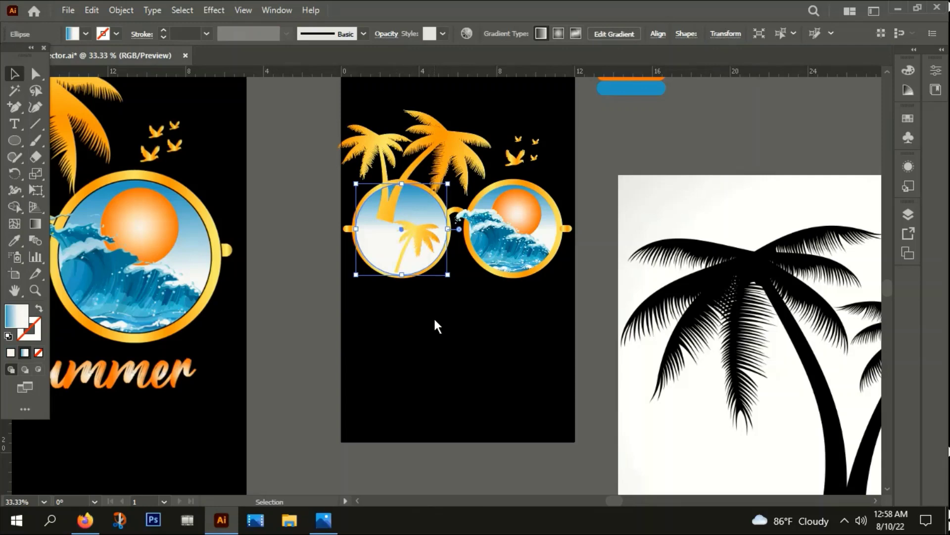
key("z")
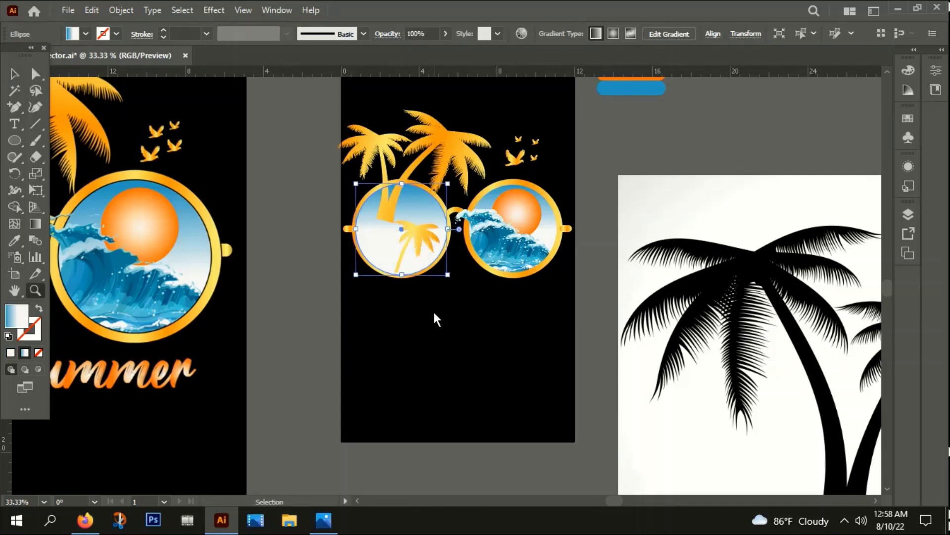
key("ctrl+shift+z")
Zoom in, restore the left lens's blue gradient fill, and select the left lens group.
left_click(384, 250)
left_click(15, 74)
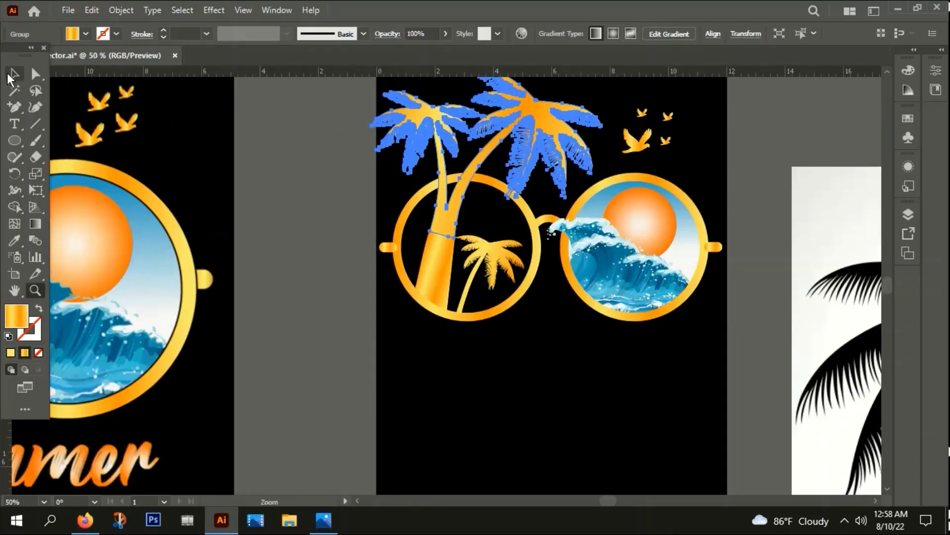
left_click(409, 394)
left_click(435, 268, "ctrl")
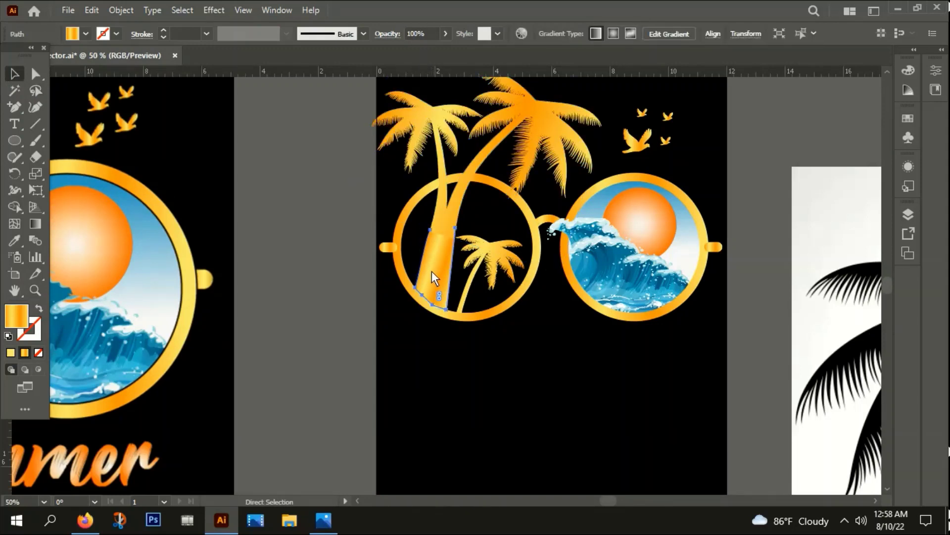
key("ctrl+z")
left_click(468, 417)
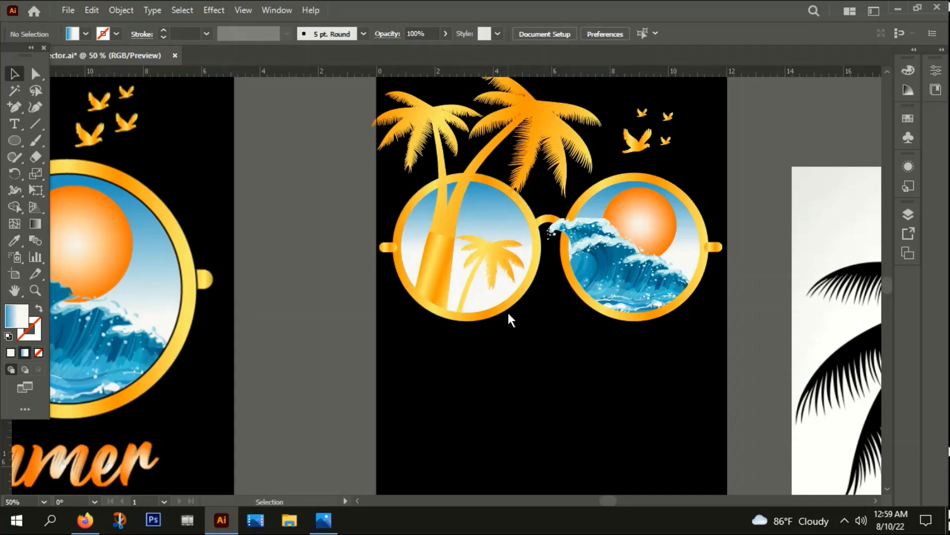
left_click(533, 223)
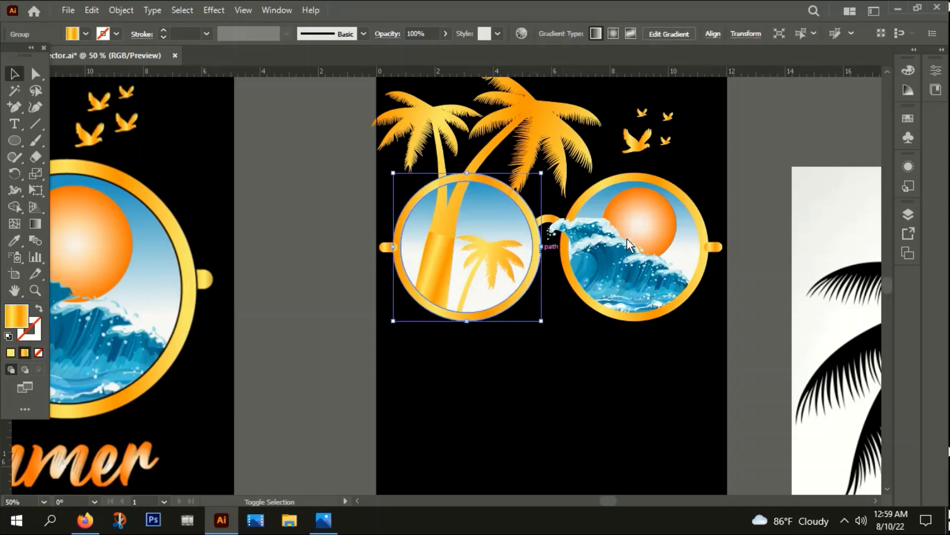
Select both lenses and give them a black stroke at 2 pt weight.
left_click(705, 235, "shift")
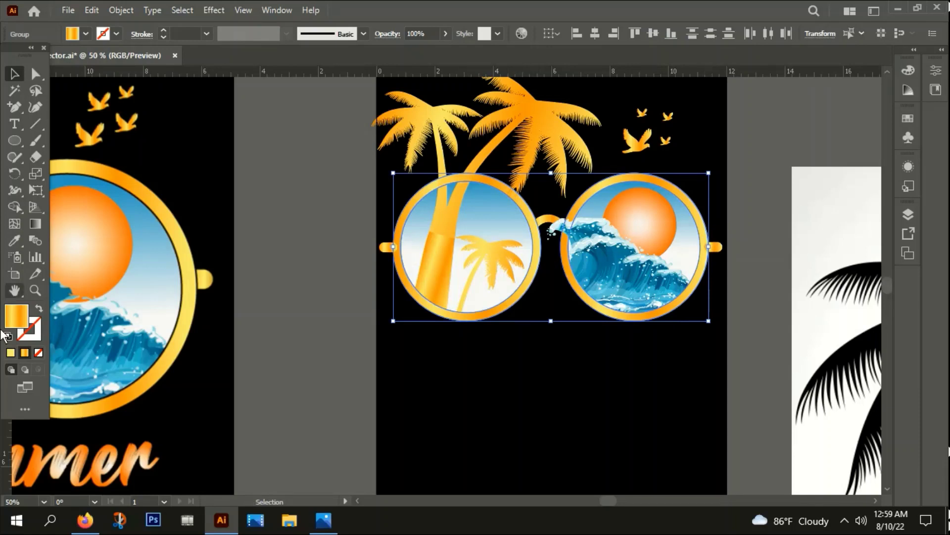
double_click(33, 337)
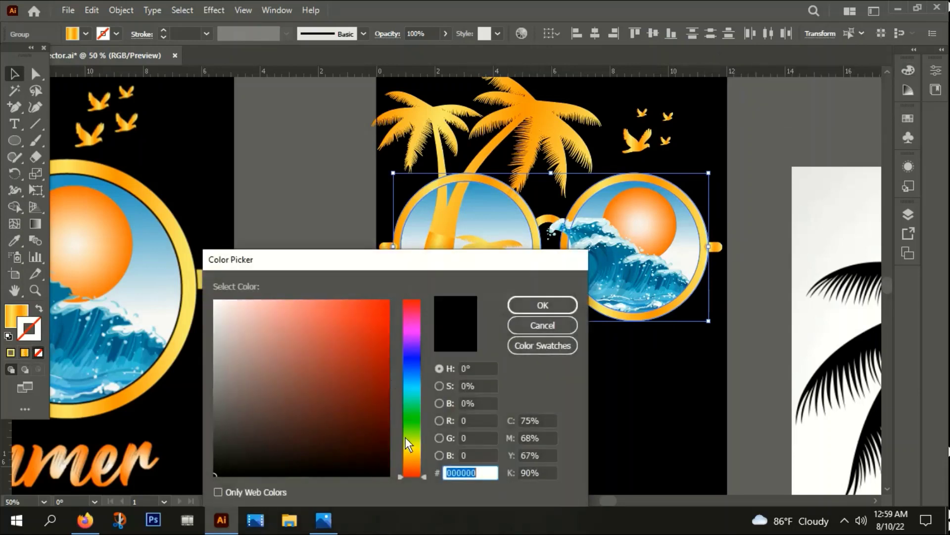
left_click(388, 473)
left_click(537, 308)
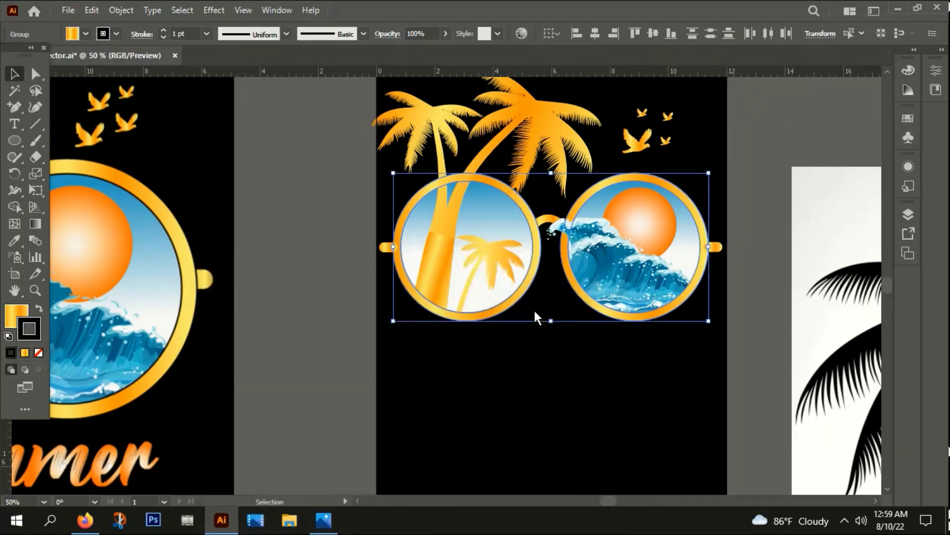
left_click(164, 31)
left_click(277, 216)
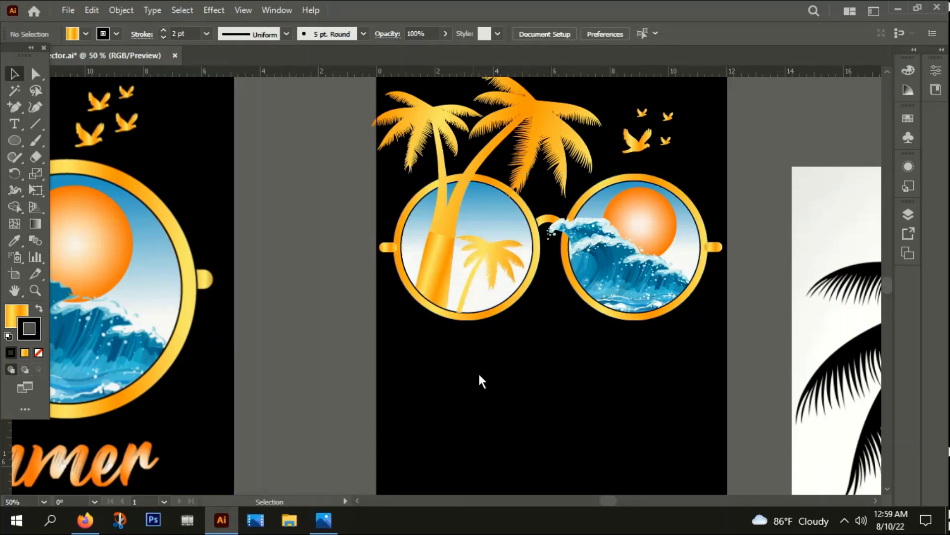
scroll(479, 374, "down", 1)
left_click_drag(590, 405, 475, 355)
scroll(551, 306, "down", 1)
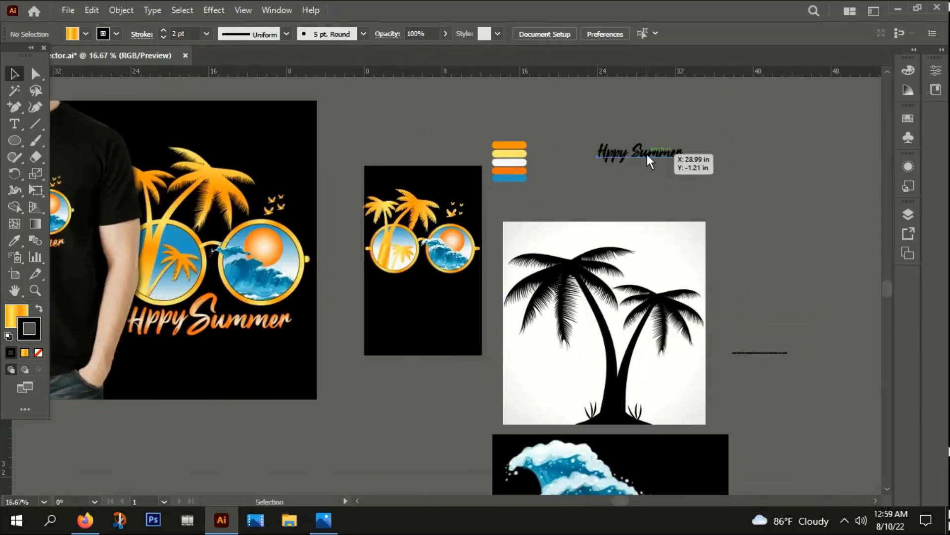
Copy the Hppy Summer text onto the small design and convert it to outlines.
left_click_drag(647, 153, 434, 299)
right_click(434, 299)
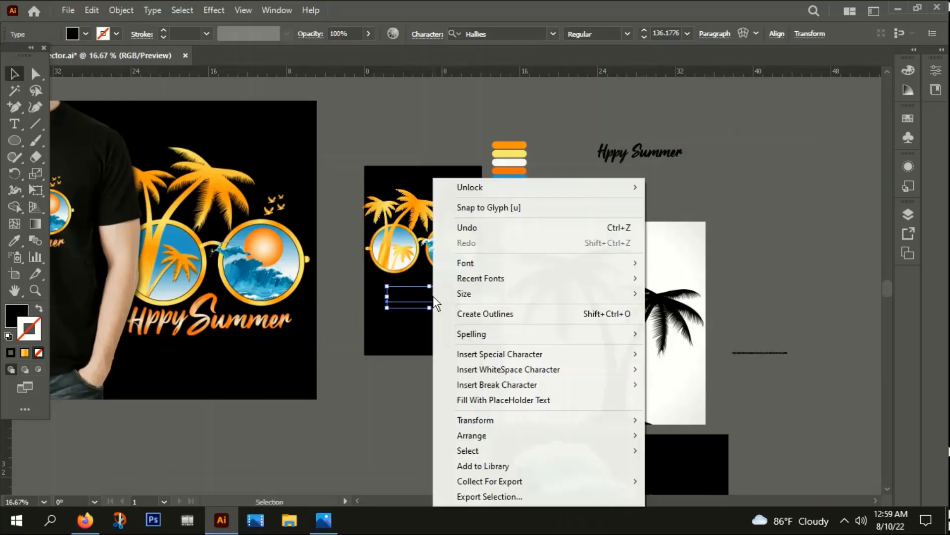
left_click(491, 314)
Bring the outlined lettering to the front of the artwork.
right_click(404, 284)
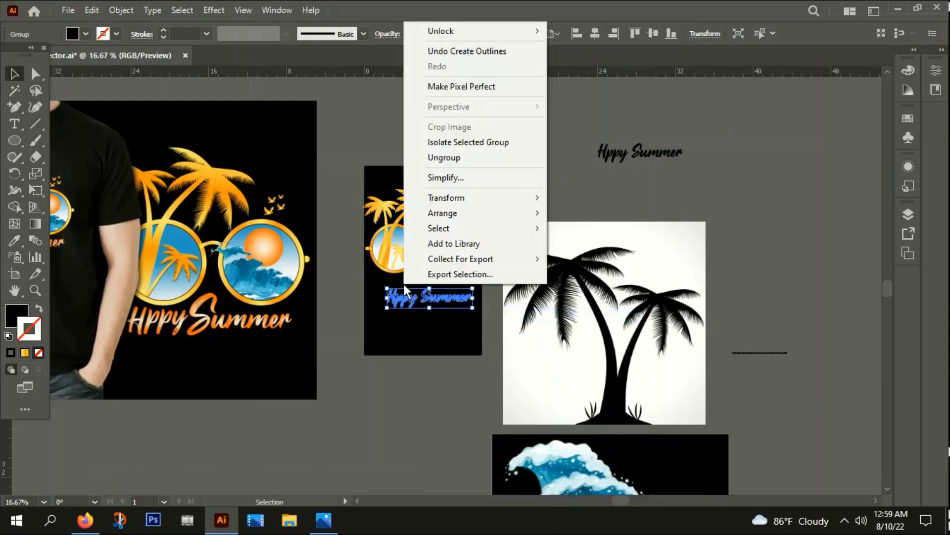
mouse_move(452, 214)
left_click(590, 214)
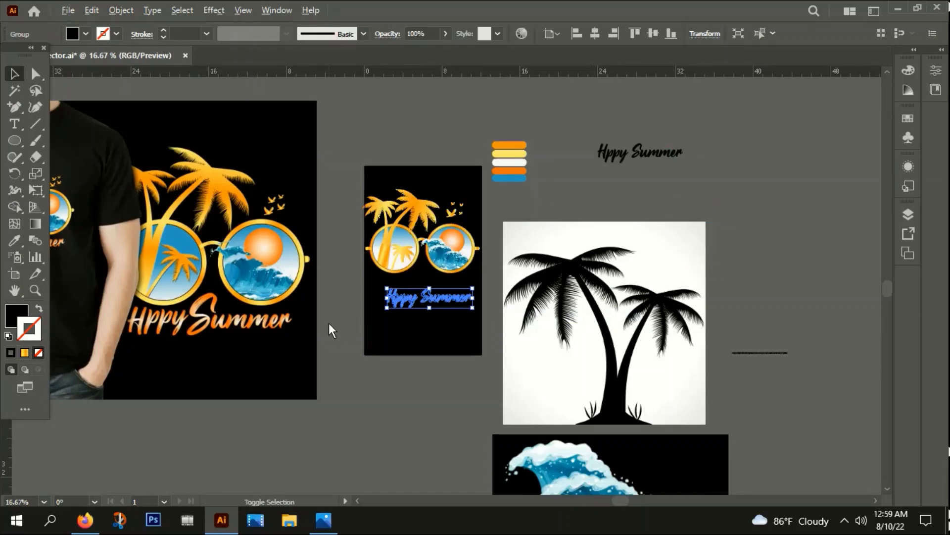
scroll(347, 284, "down", 1)
left_click_drag(417, 361, 350, 312)
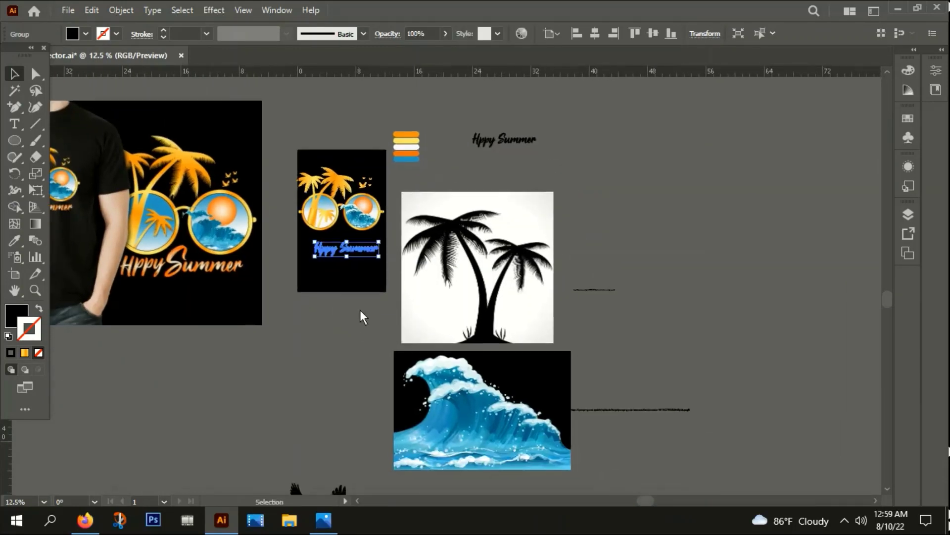
scroll(364, 256, "up", 3)
Apply the sun's orange gradient to the lettering with the Eyedropper.
key("i")
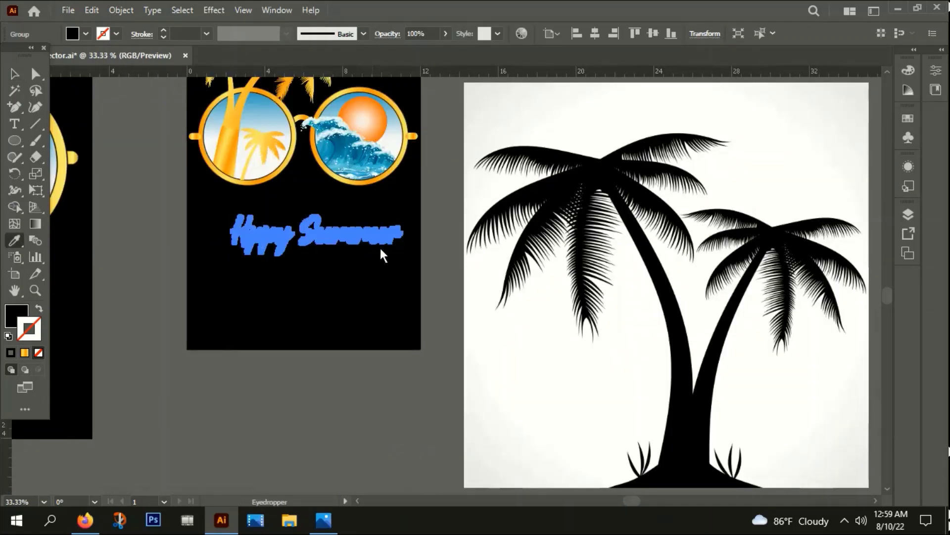
left_click(363, 119)
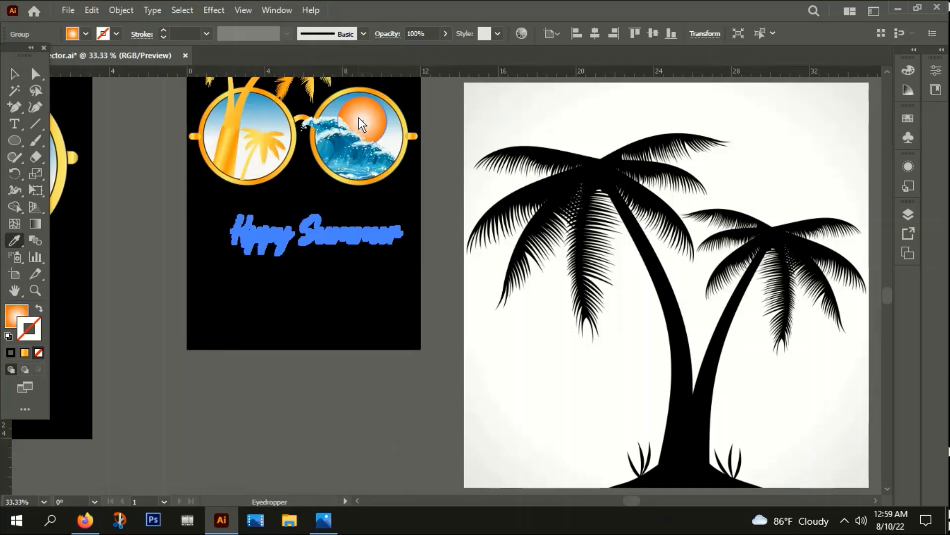
left_click(14, 75)
left_click(185, 325)
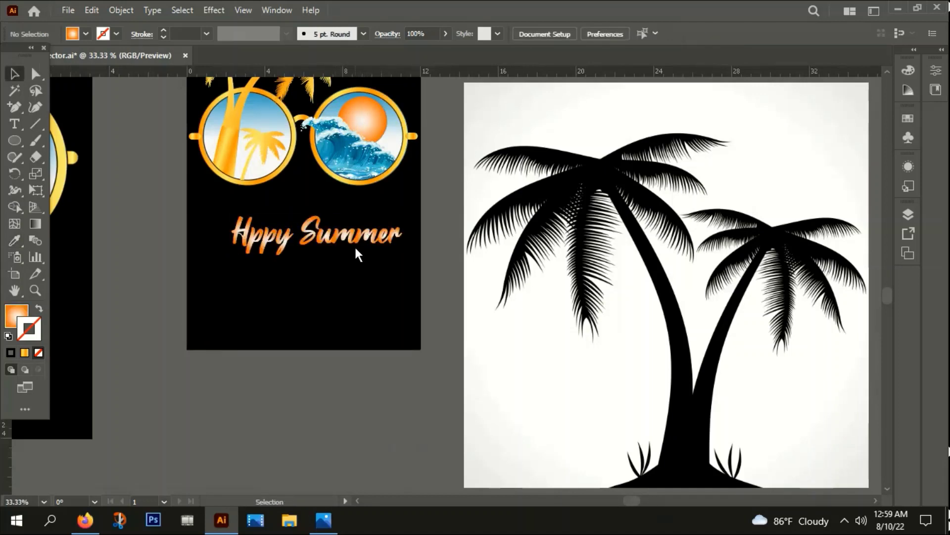
Move the lettering up just under the sunglasses and ungroup it.
left_click_drag(354, 246, 336, 210)
right_click(337, 210)
left_click(381, 342)
left_click(324, 286)
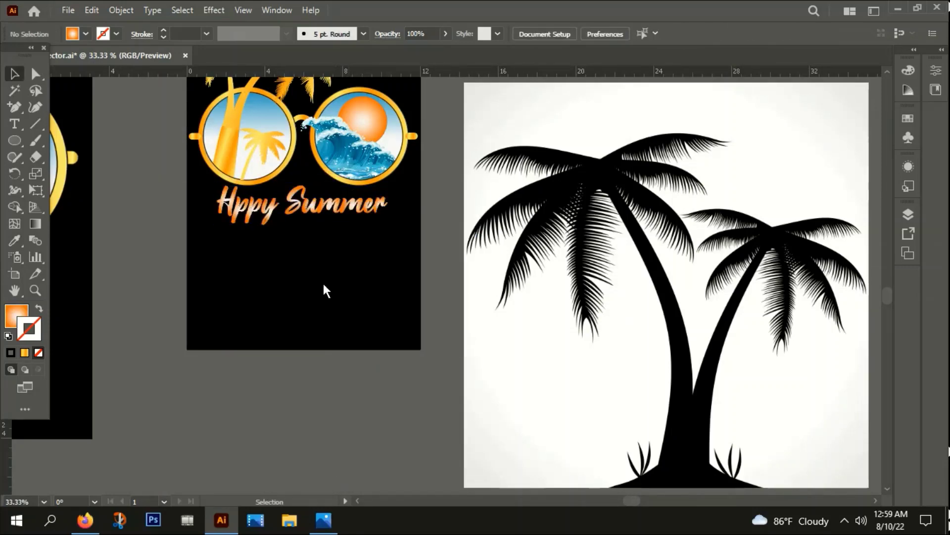
scroll(210, 200, "up", 3)
mouse_move(275, 196)
left_mouse_down()
mouse_move(266, 223)
mouse_move(273, 204)
left_mouse_up()
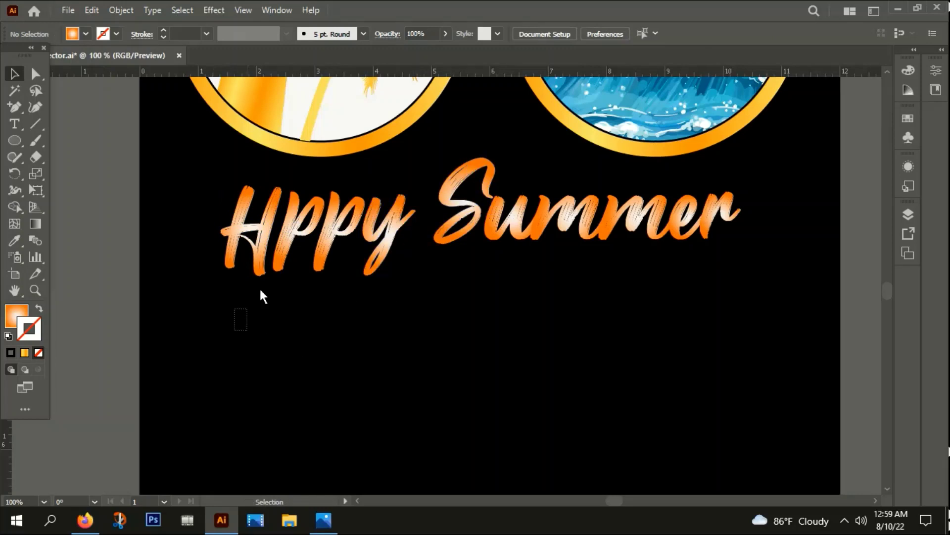
Move Hppy into line, enlarge the S, and place it beside Hppy.
left_click(381, 210)
mouse_move(381, 210)
left_mouse_down()
mouse_move(362, 218)
mouse_move(386, 225)
left_mouse_up()
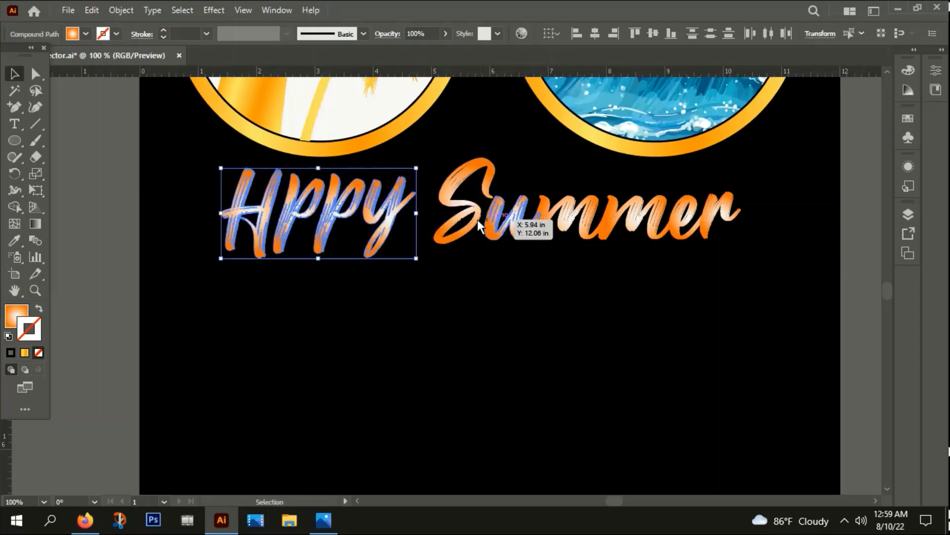
left_click_drag(477, 219, 520, 276)
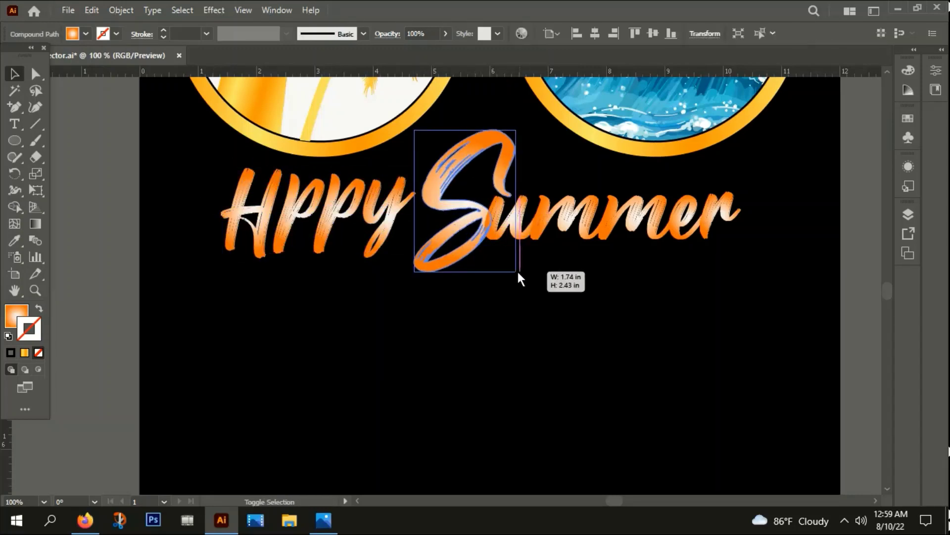
mouse_move(455, 229)
left_mouse_down()
mouse_move(449, 212)
mouse_move(444, 218)
left_mouse_up()
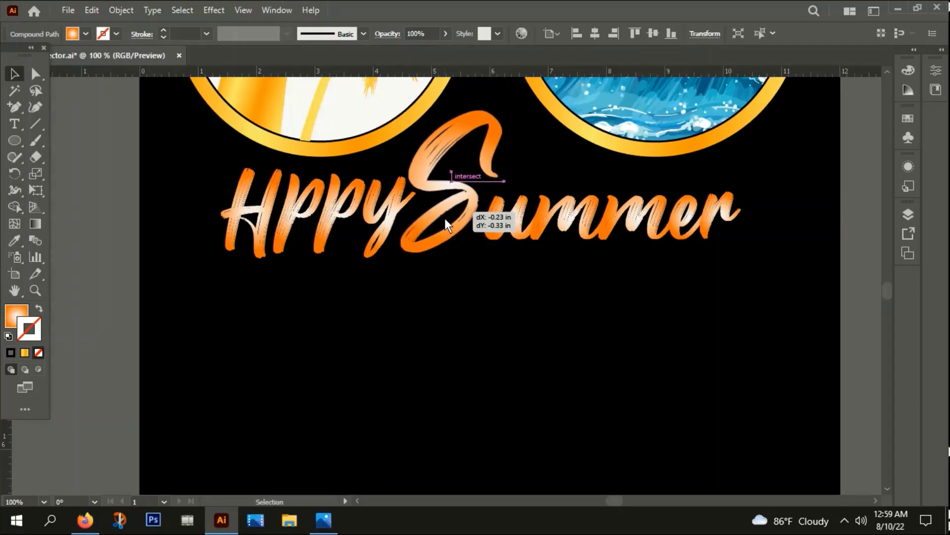
left_click(519, 259)
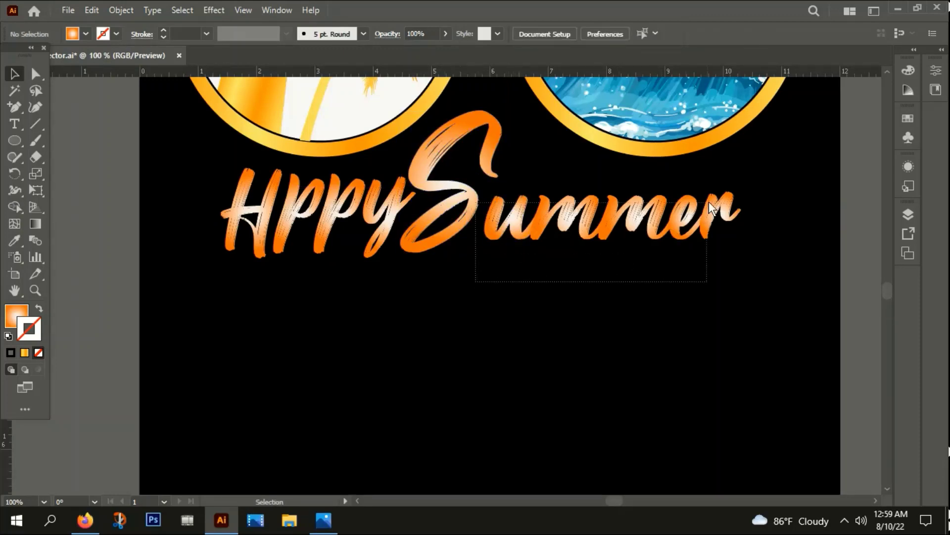
Slide ummer left so it joins the S.
left_click_drag(709, 201, 711, 203)
left_click(519, 283)
left_click_drag(479, 266, 772, 222)
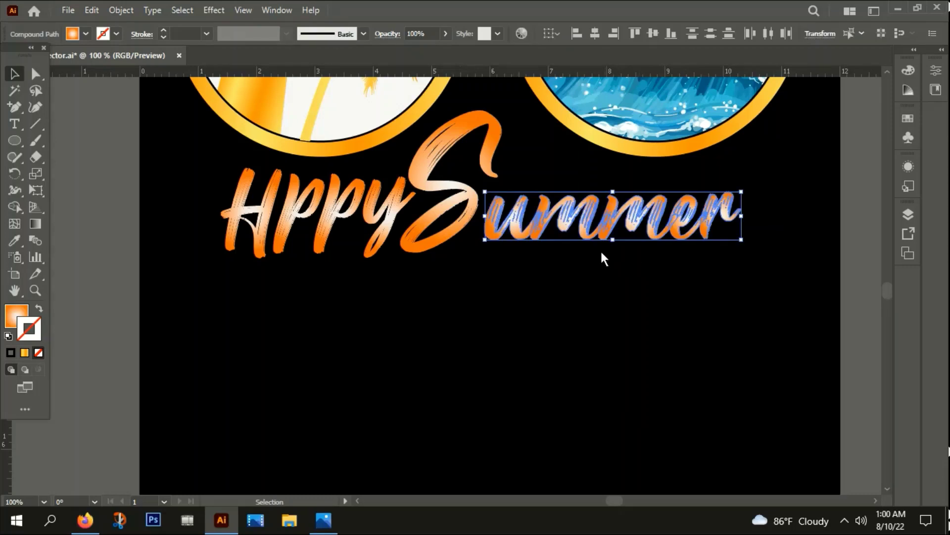
left_click_drag(577, 216, 571, 218)
left_click(281, 318)
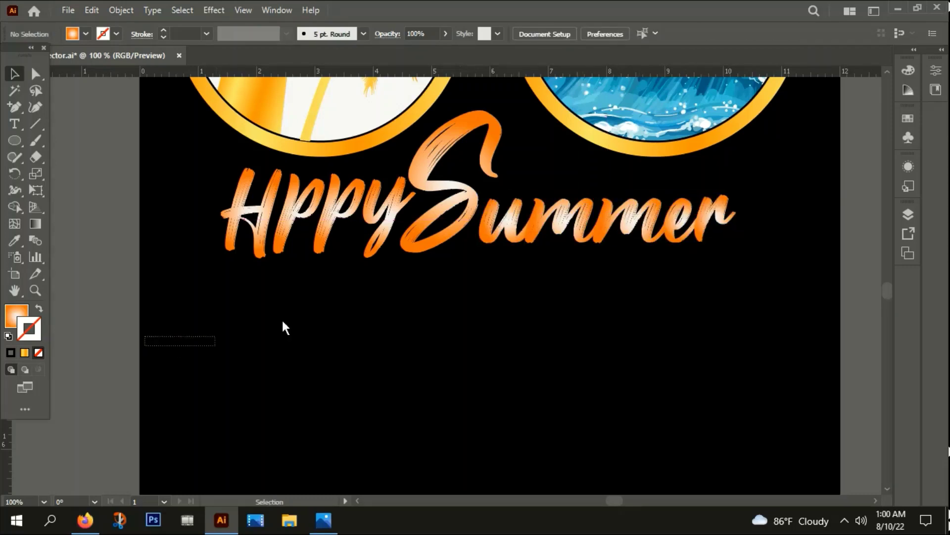
Group all the lettering pieces with Object > Group and zoom out to the whole design.
left_click_drag(147, 345, 740, 176)
right_click(738, 191)
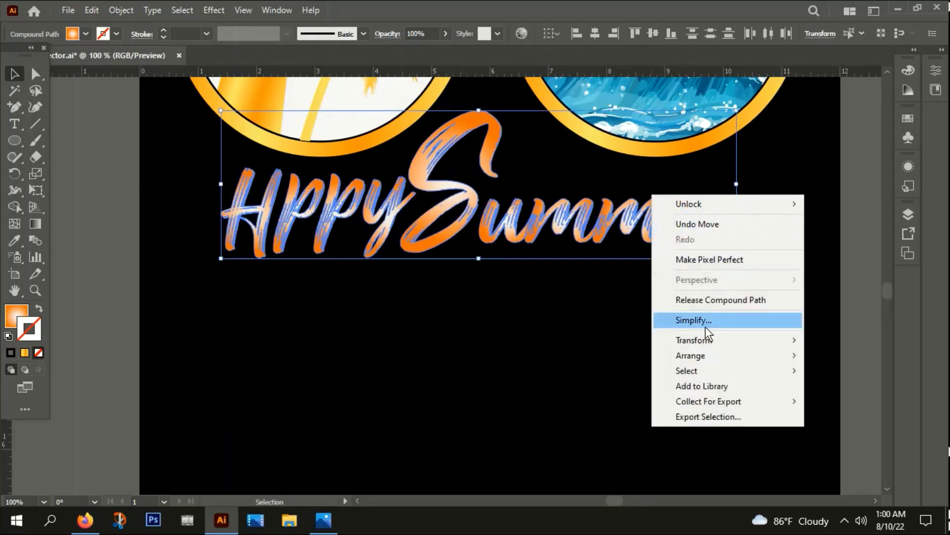
left_click(131, 11)
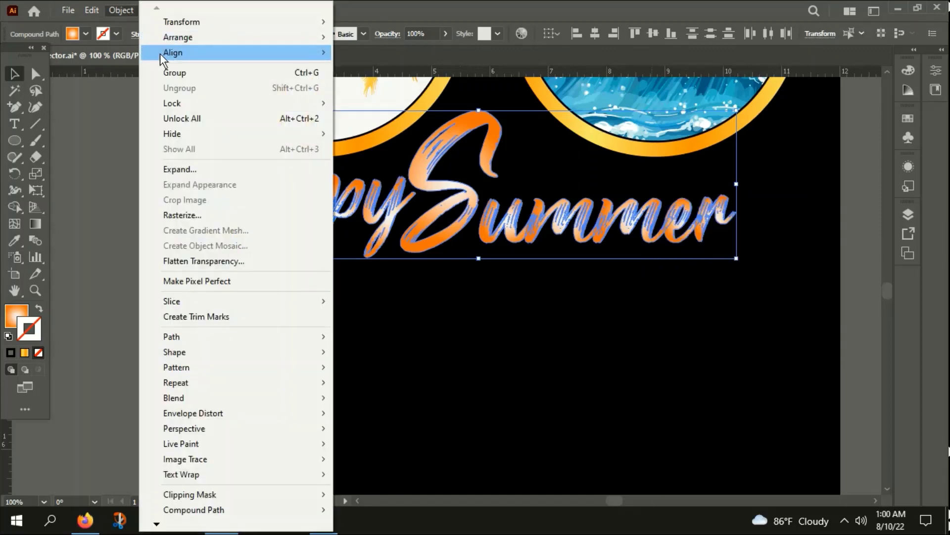
left_click(180, 75)
left_click_drag(500, 221, 504, 219)
left_click(496, 305)
key("ctrl+minus")
key("ctrl+minus")
key("ctrl+minus")
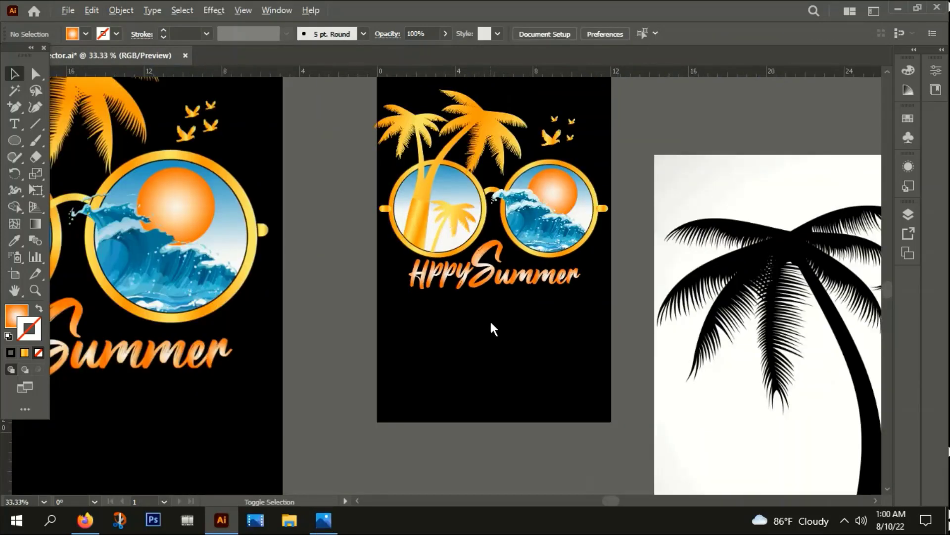
key("ctrl+minus")
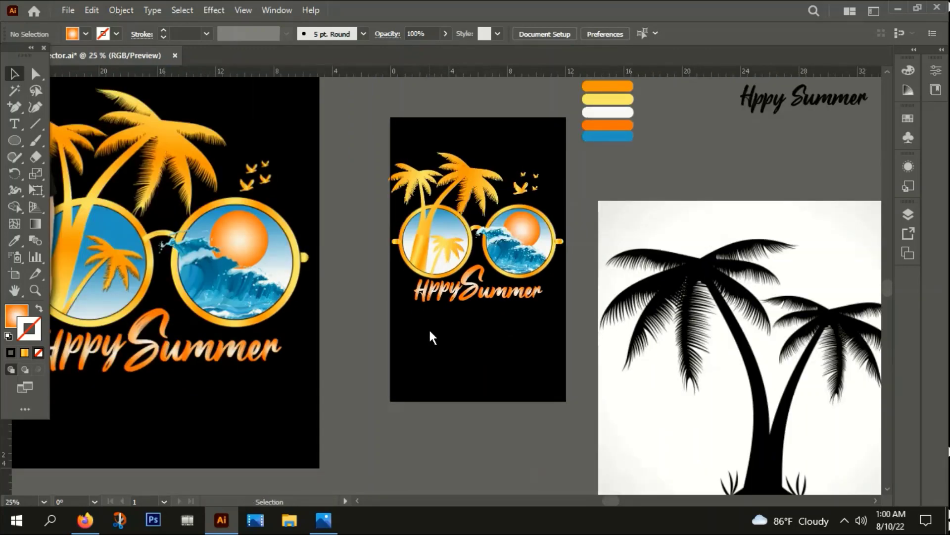
scroll(497, 305, "down", 1, "alt")
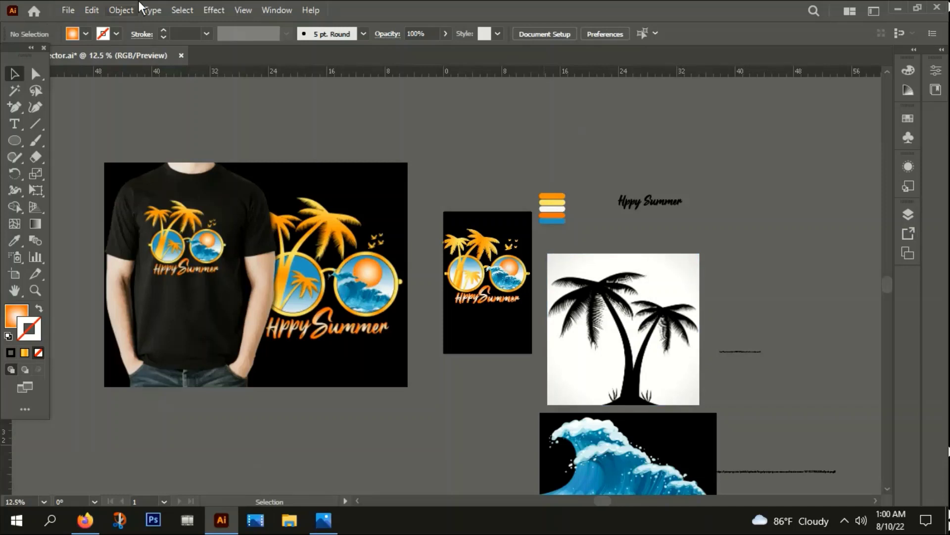
left_click(69, 11)
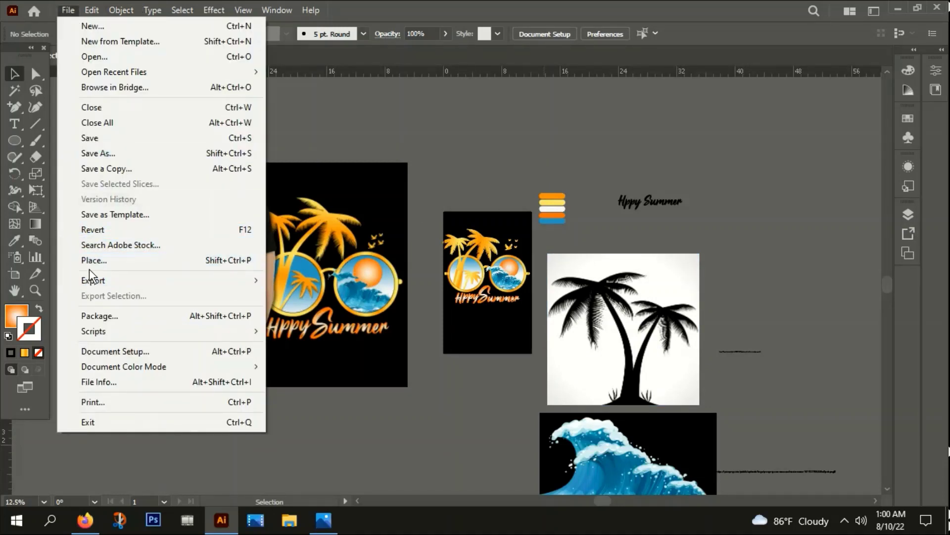
mouse_move(98, 279)
left_click(318, 296)
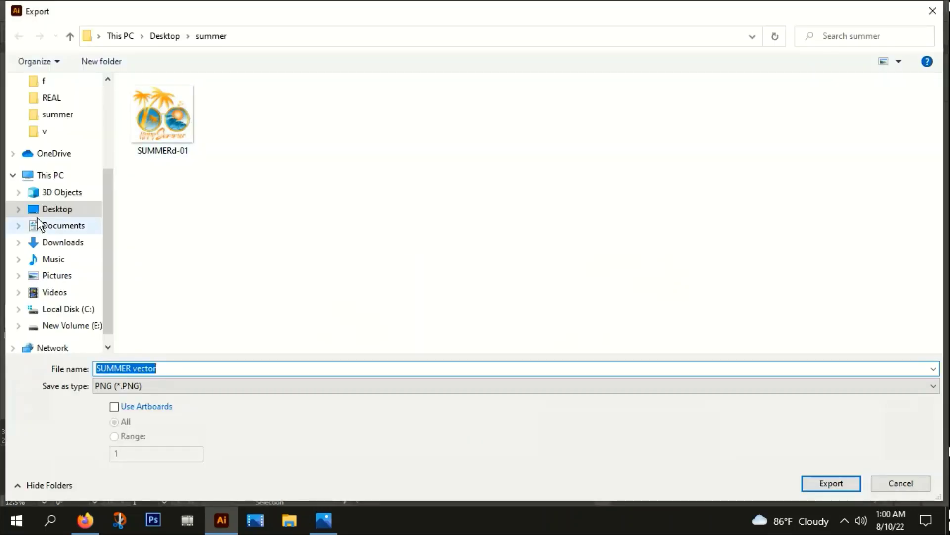
left_click(43, 210)
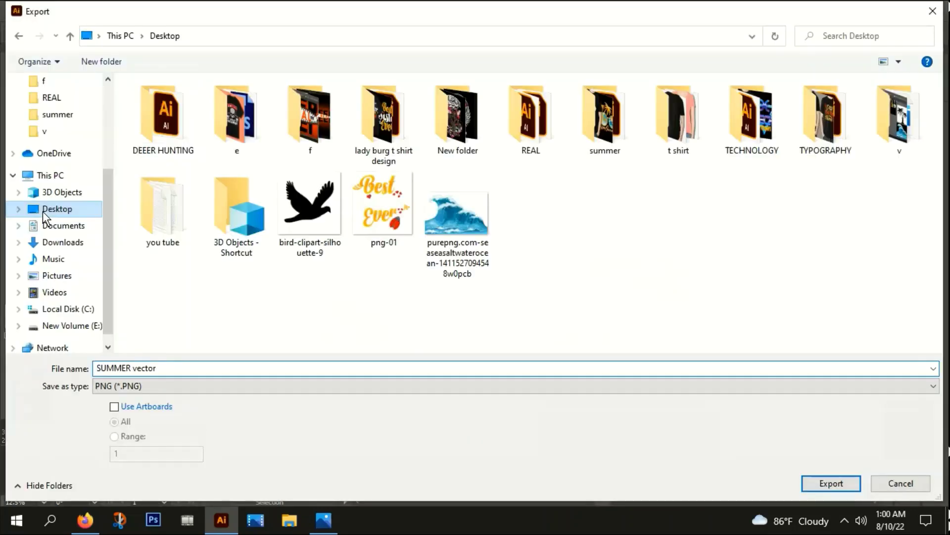
left_click(115, 407)
left_click(163, 371)
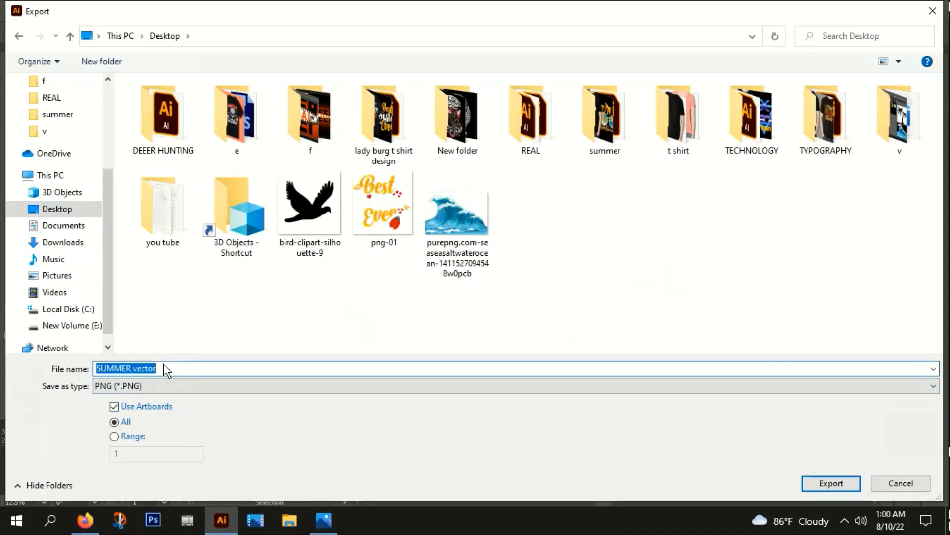
type("png")
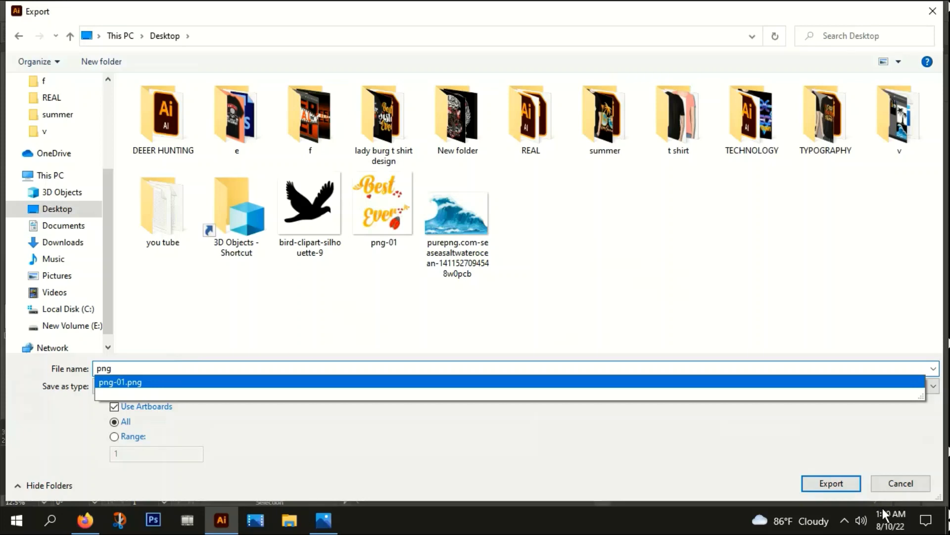
left_click(842, 486)
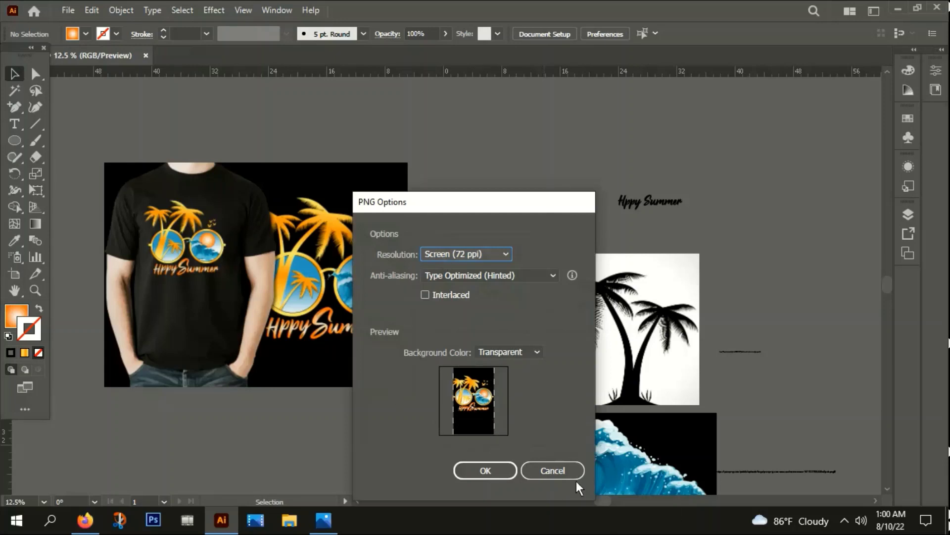
left_click(565, 467)
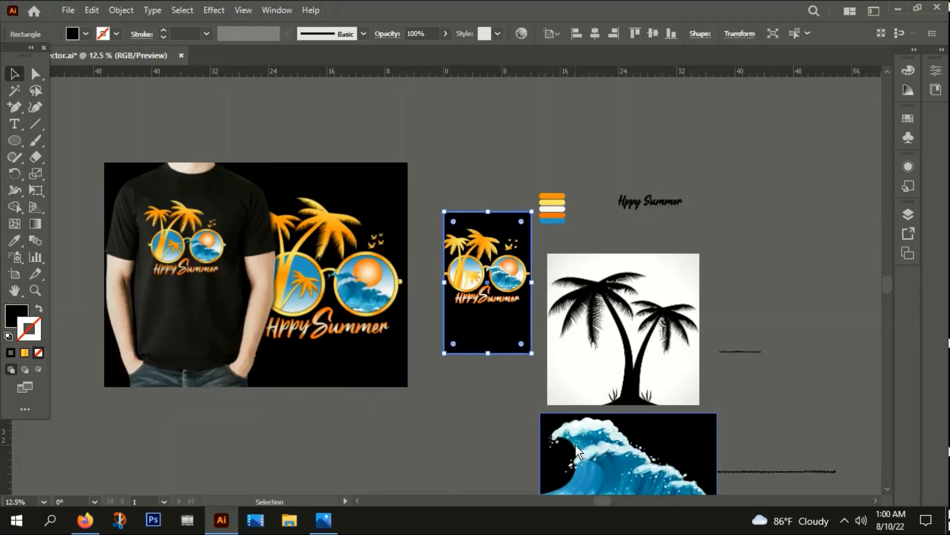
Delete the black background and pull the artboard's top and bottom edges in around the design.
key("Delete")
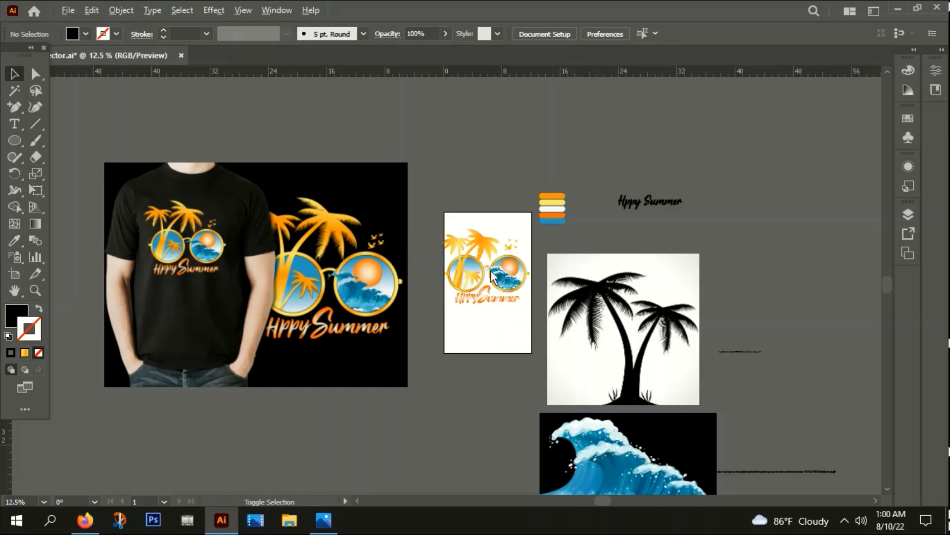
scroll(512, 226, "up", 1)
scroll(512, 227, "up", 1)
left_click(14, 274)
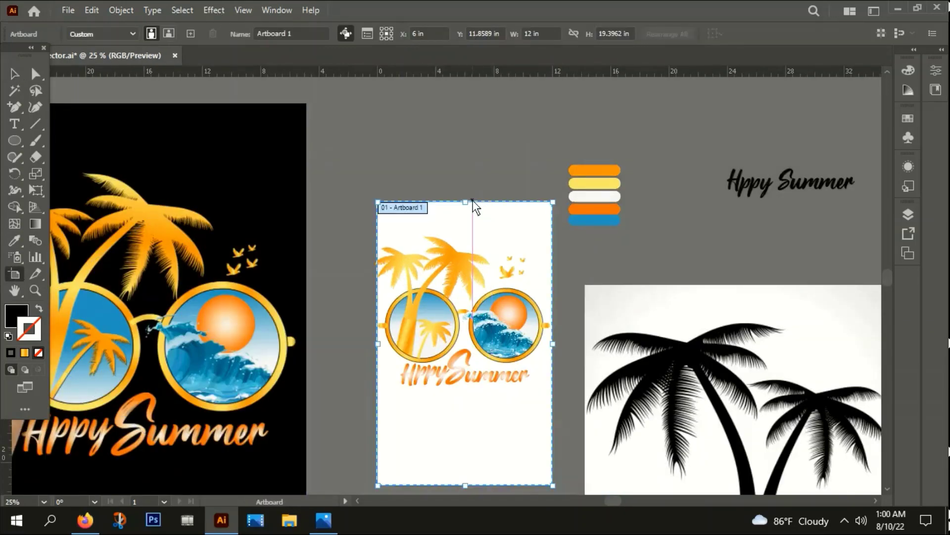
left_click_drag(467, 203, 466, 229)
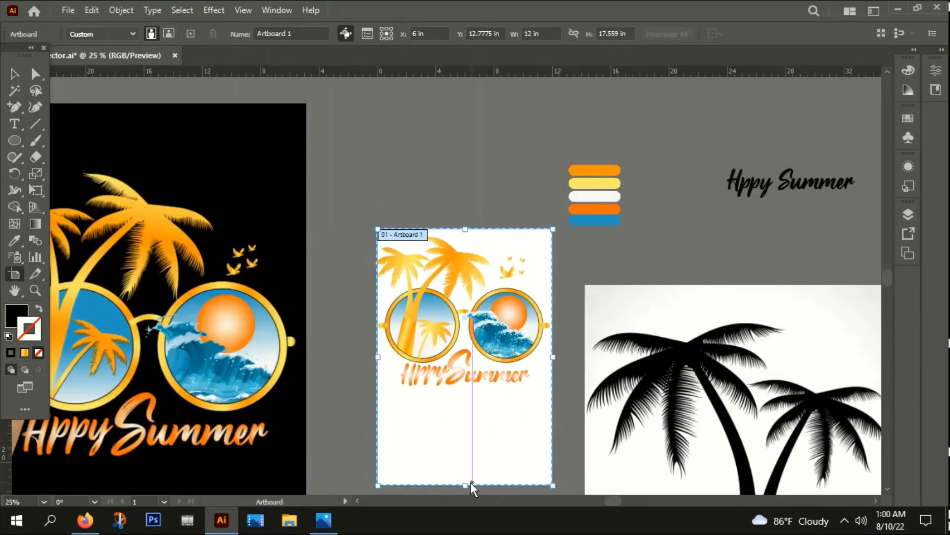
left_click_drag(466, 485, 458, 394)
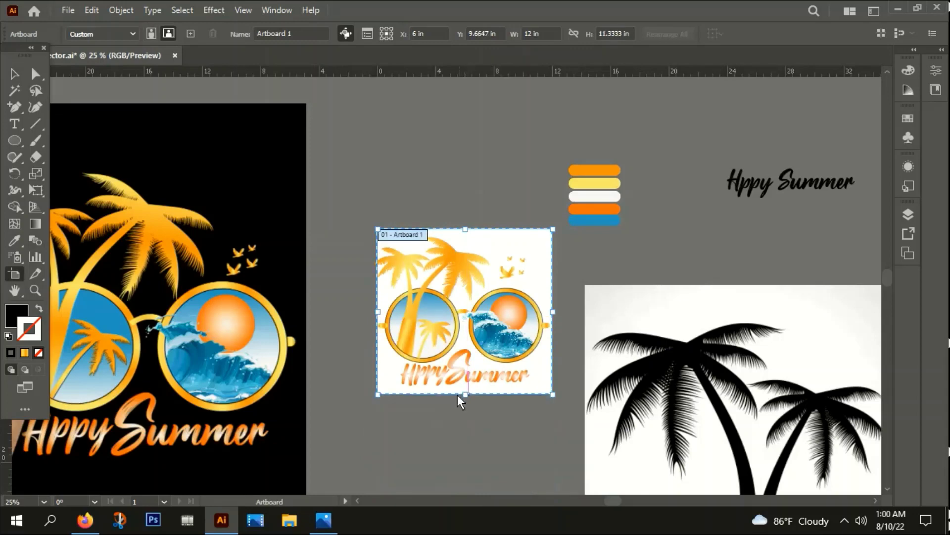
Export the artboard to the Desktop as a transparent PNG named png, replacing png-01.png.
left_click(14, 74)
left_click(65, 11)
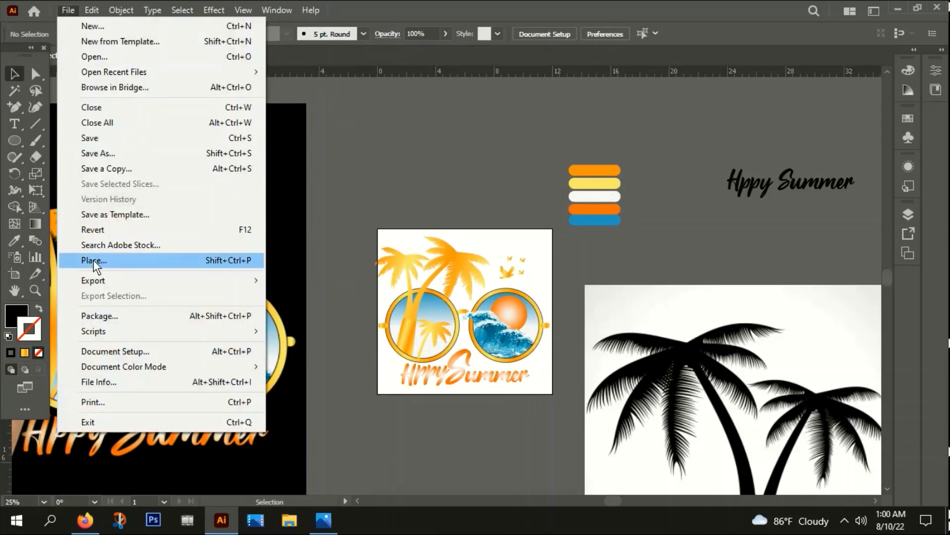
mouse_move(96, 283)
left_click(303, 296)
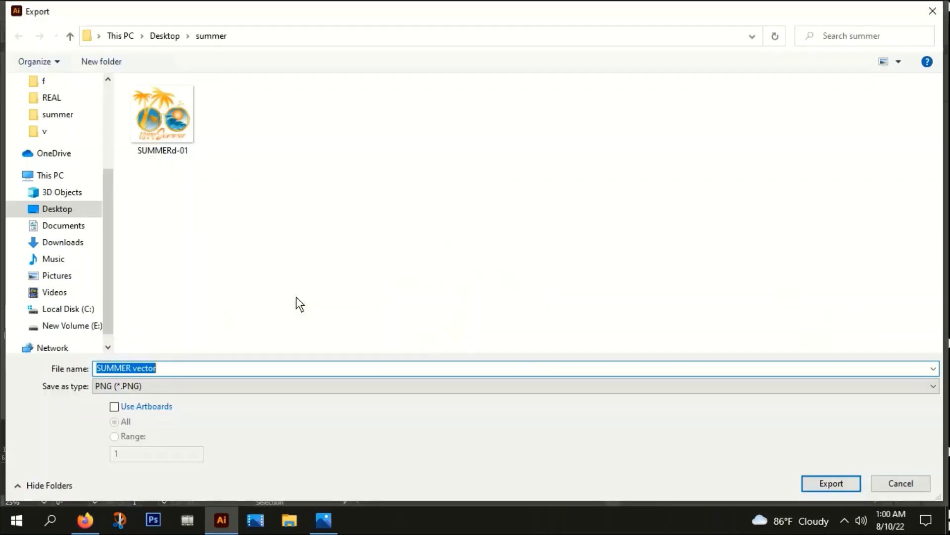
left_click(119, 407)
left_click(49, 222)
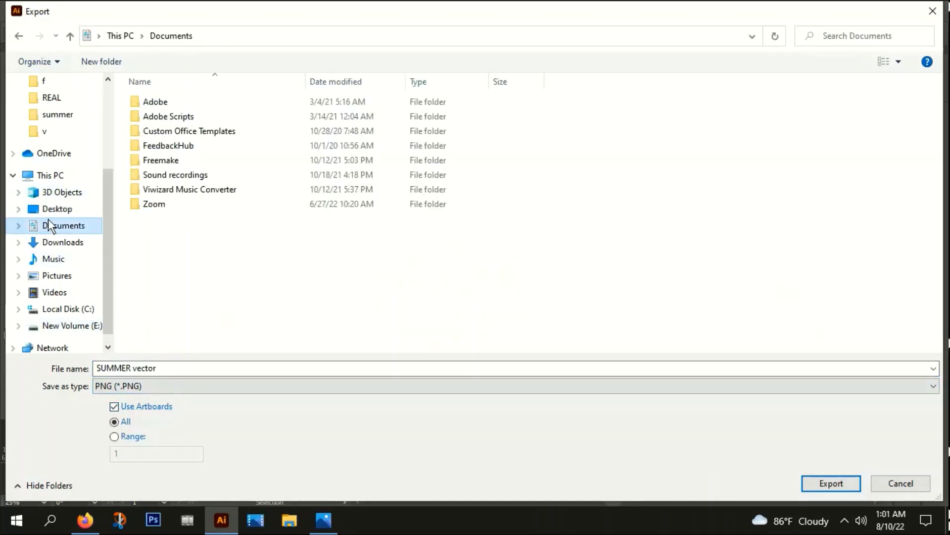
left_click(52, 214)
left_click(161, 368)
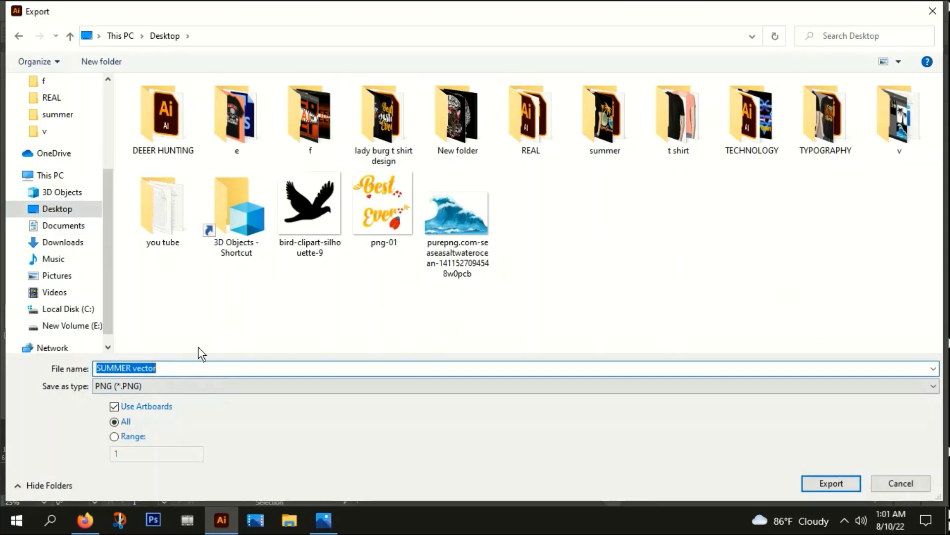
type("png")
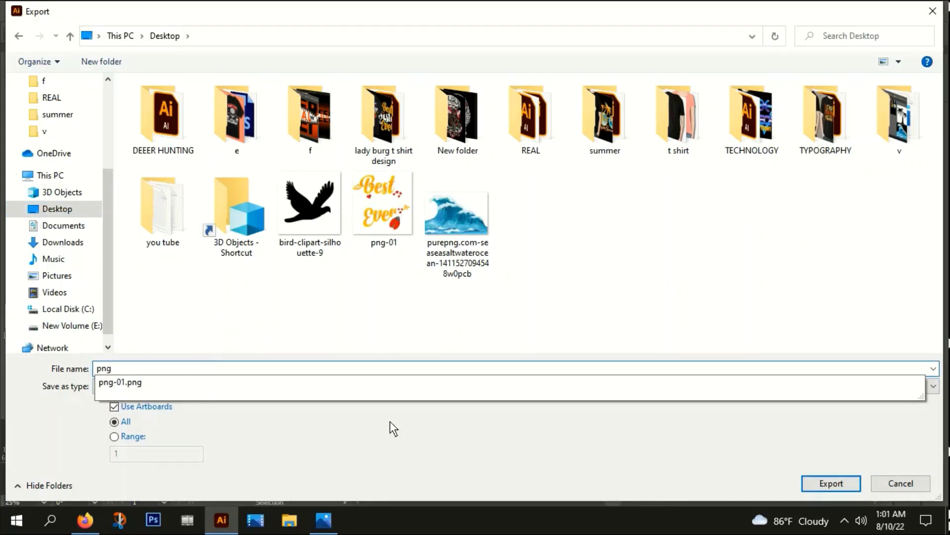
left_click(838, 485)
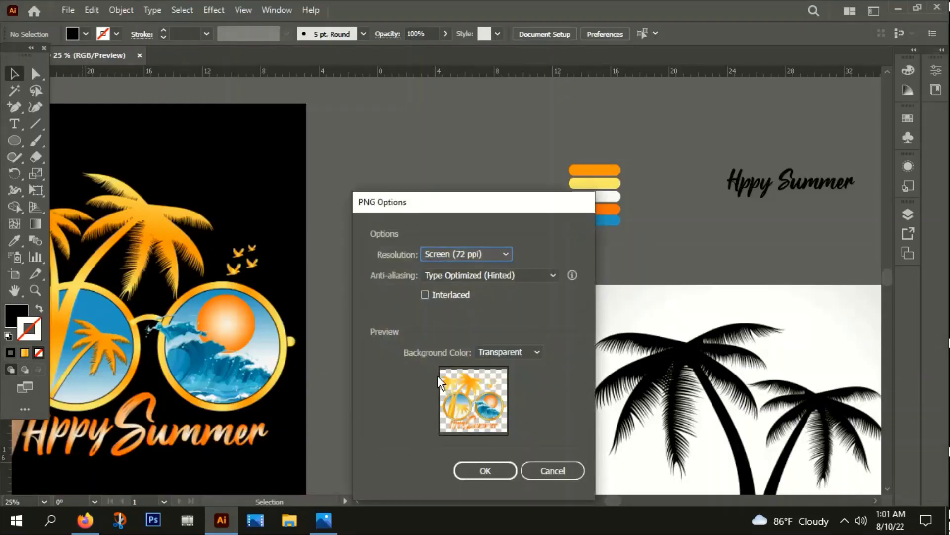
left_click(485, 470)
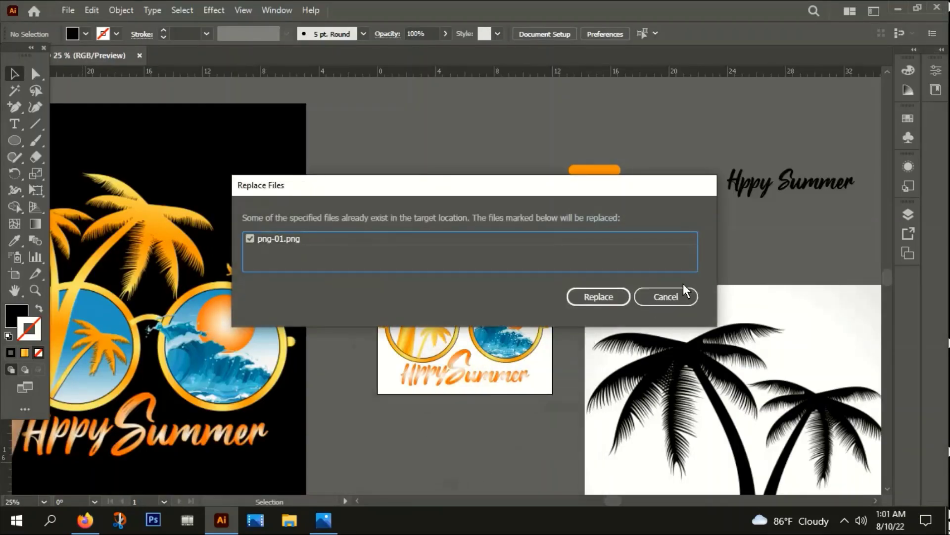
left_click(619, 296)
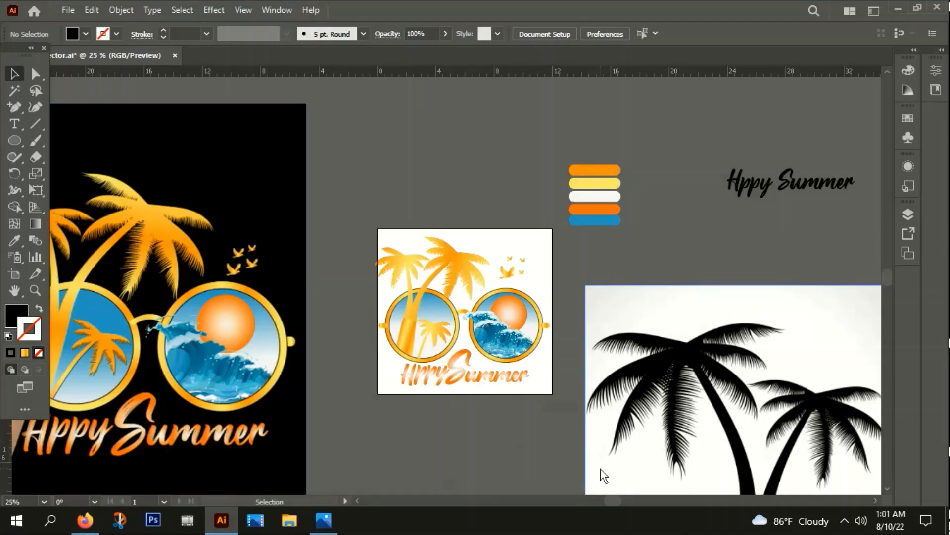
Save the design to the Desktop as Illustrator EPS named 'source file22', accepting the EPS options.
left_click(67, 10)
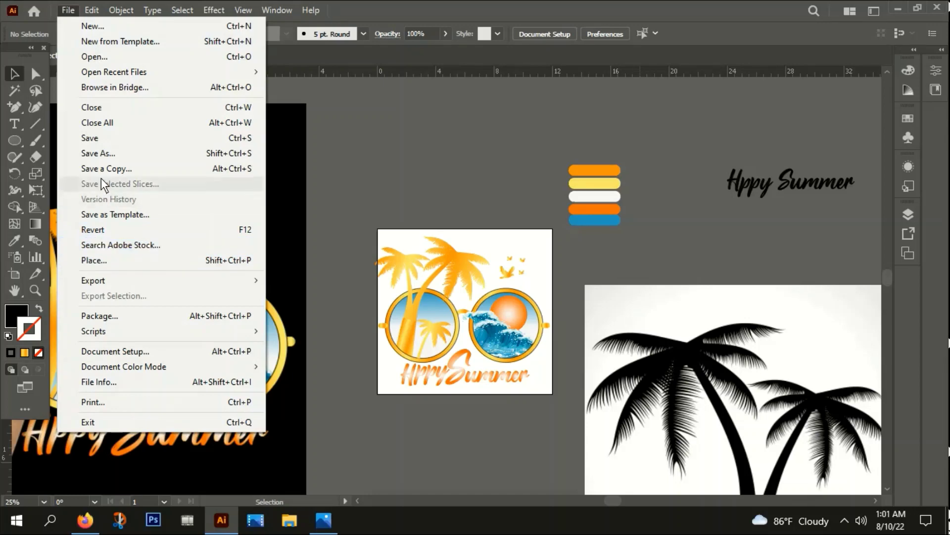
left_click(102, 153)
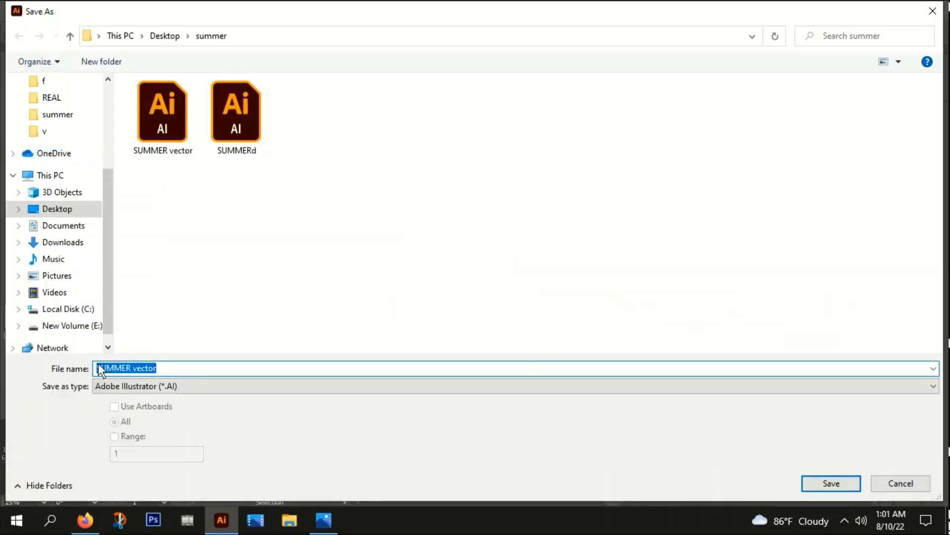
left_click(63, 208)
left_click(144, 382)
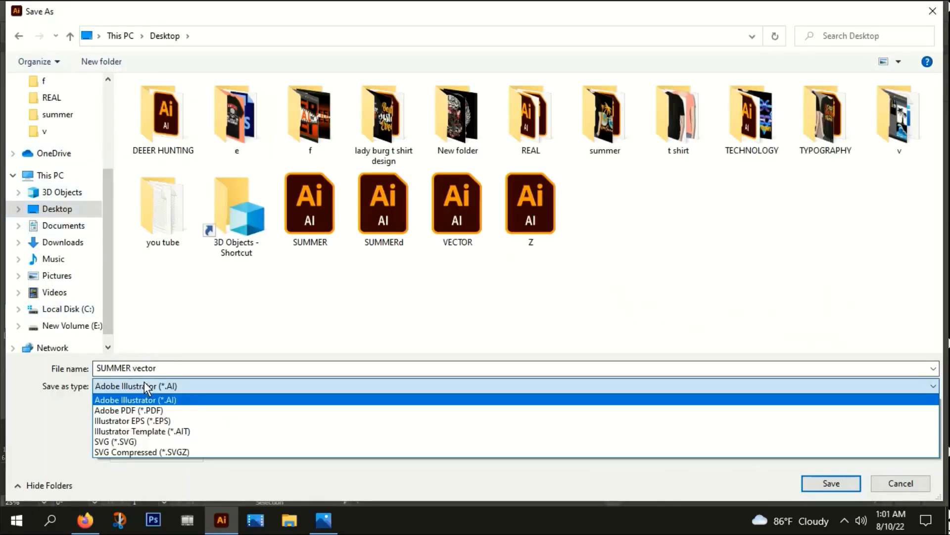
left_click(153, 420)
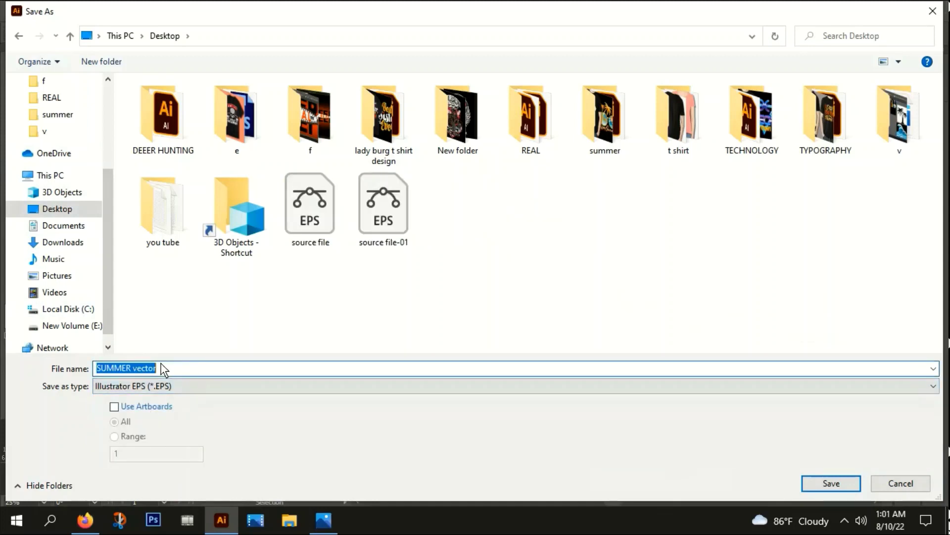
type("sou")
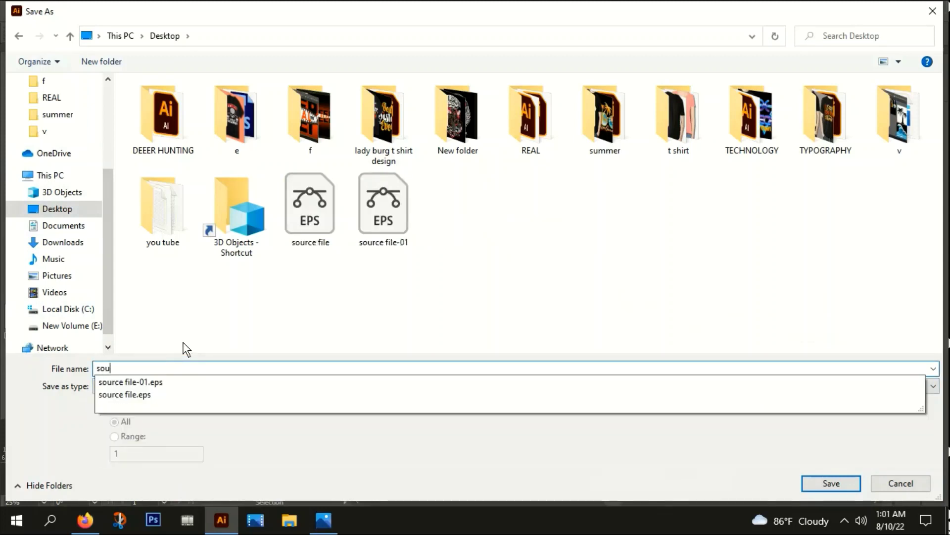
type("rce file22")
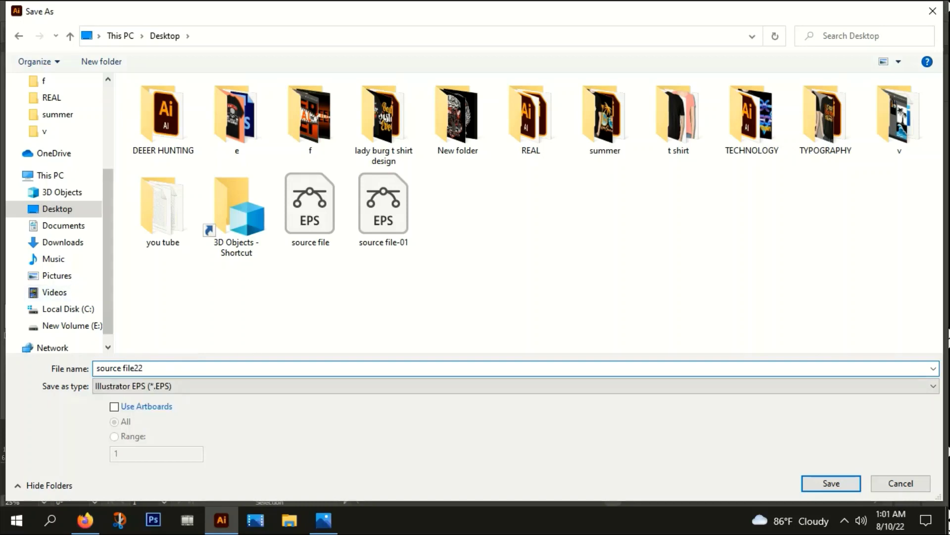
left_click(833, 483)
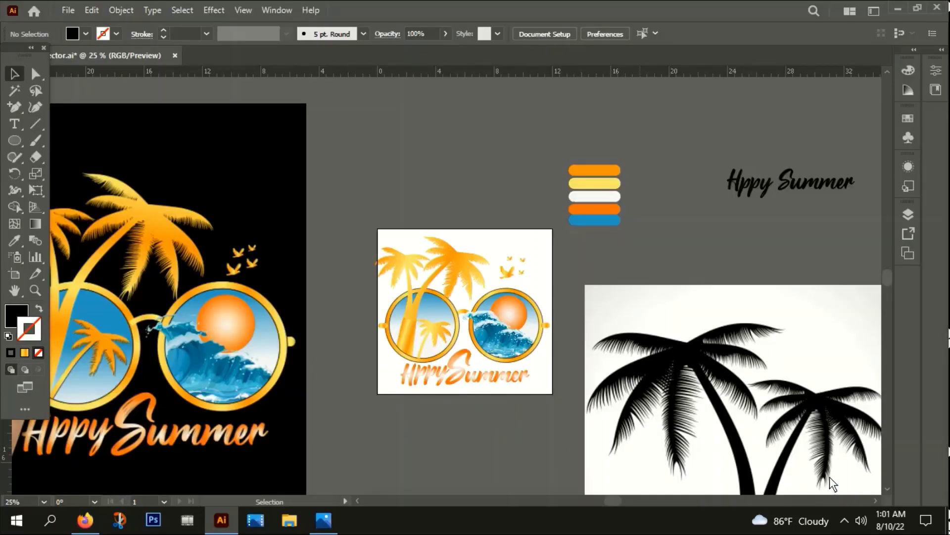
left_click(528, 453)
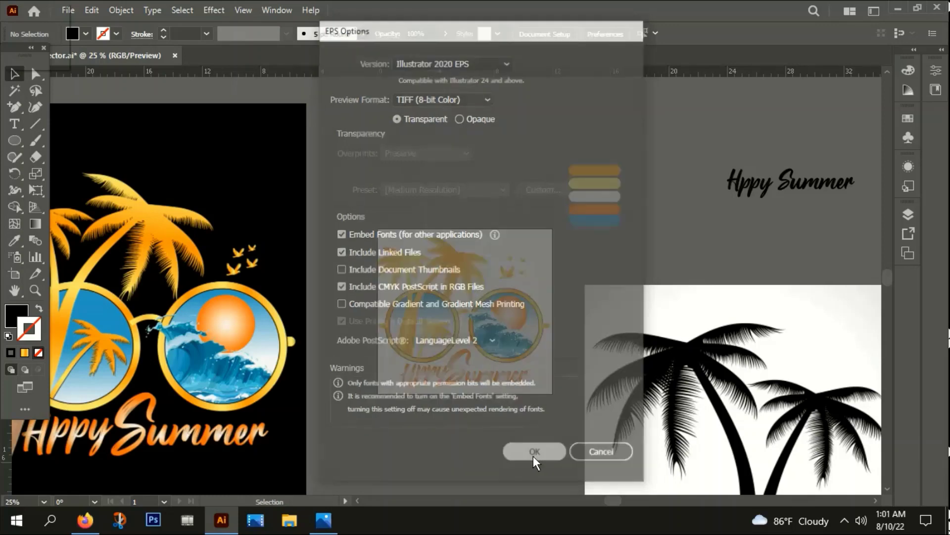